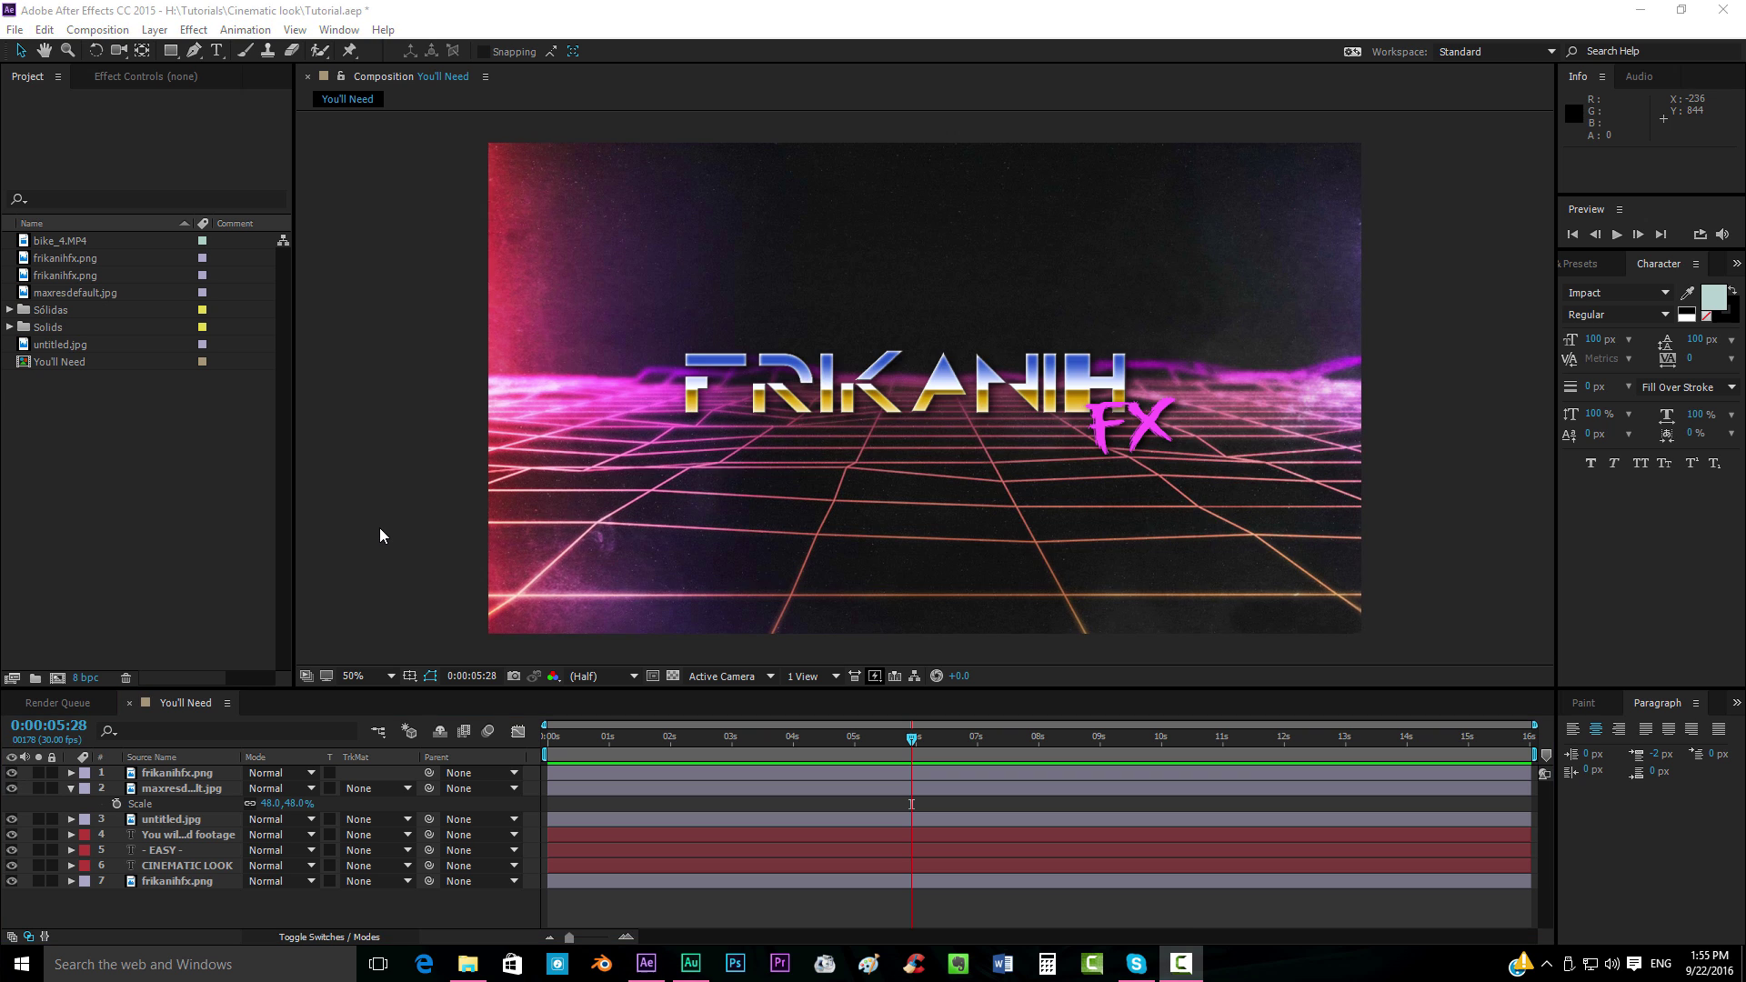
Hide the top frikanihfx.png layer and create a new composition from the bike_4.MP4 footage
{"action": "left_click", "coordinate": [10, 773]}
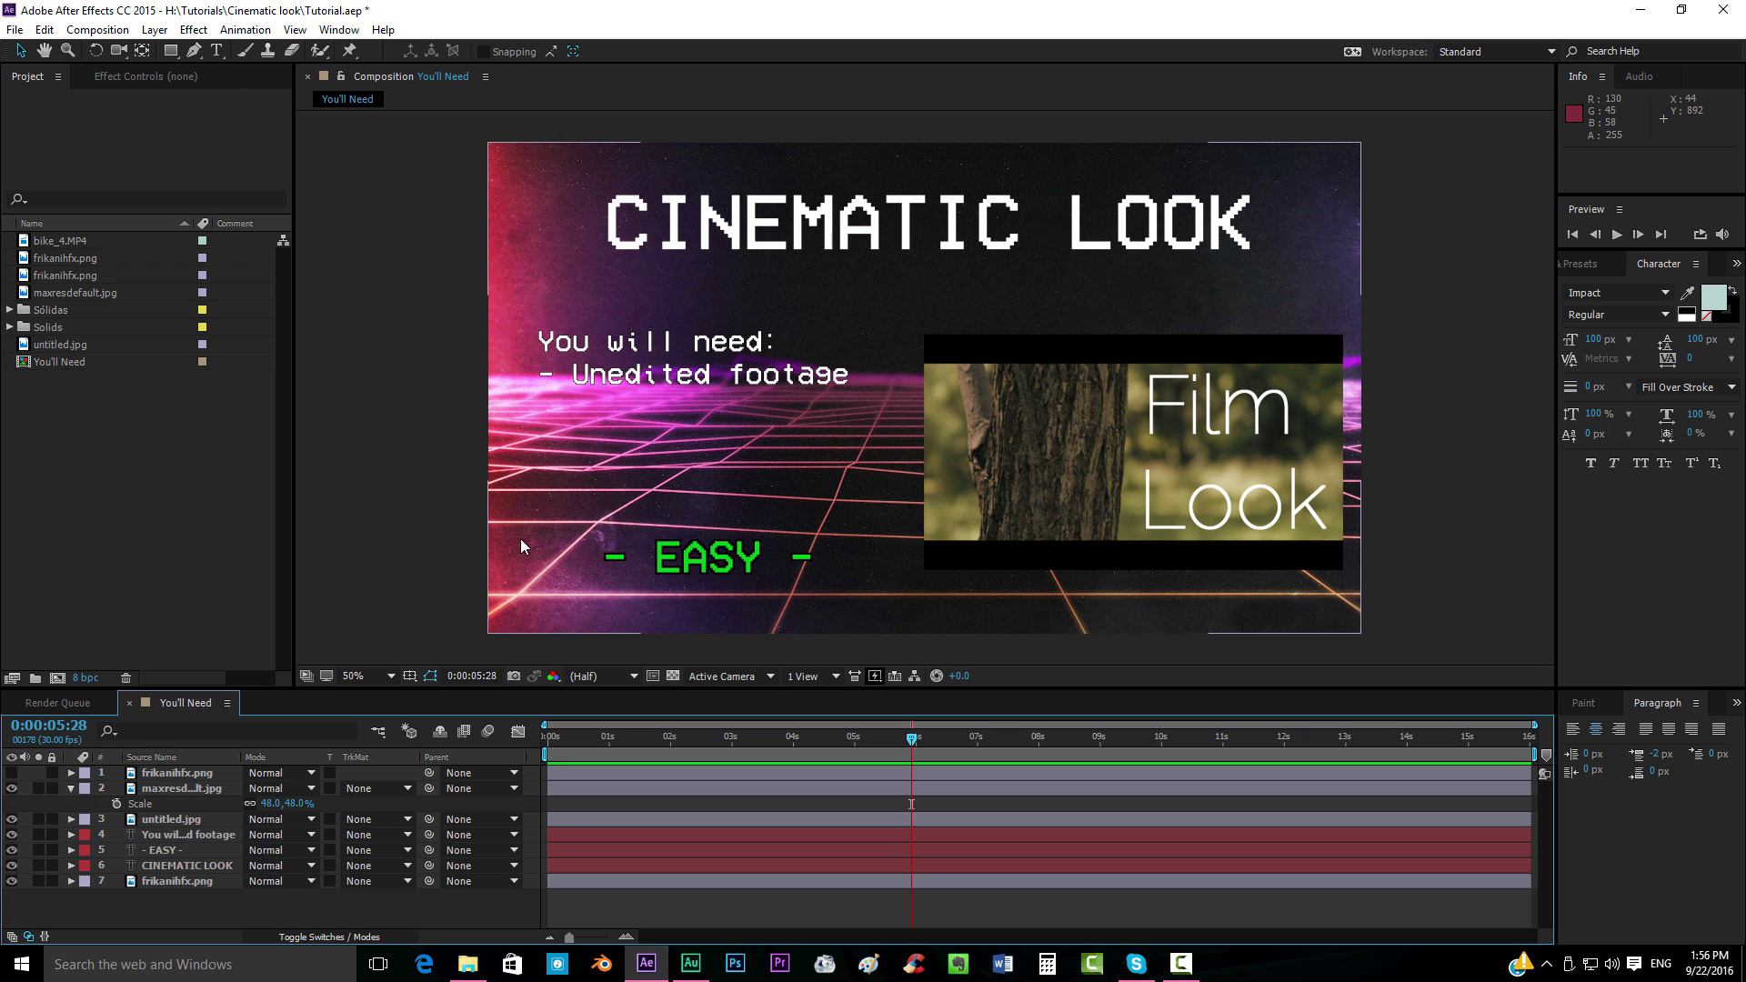
{"action": "left_click_drag", "start_coordinate": [57, 233], "coordinate": [58, 677]}
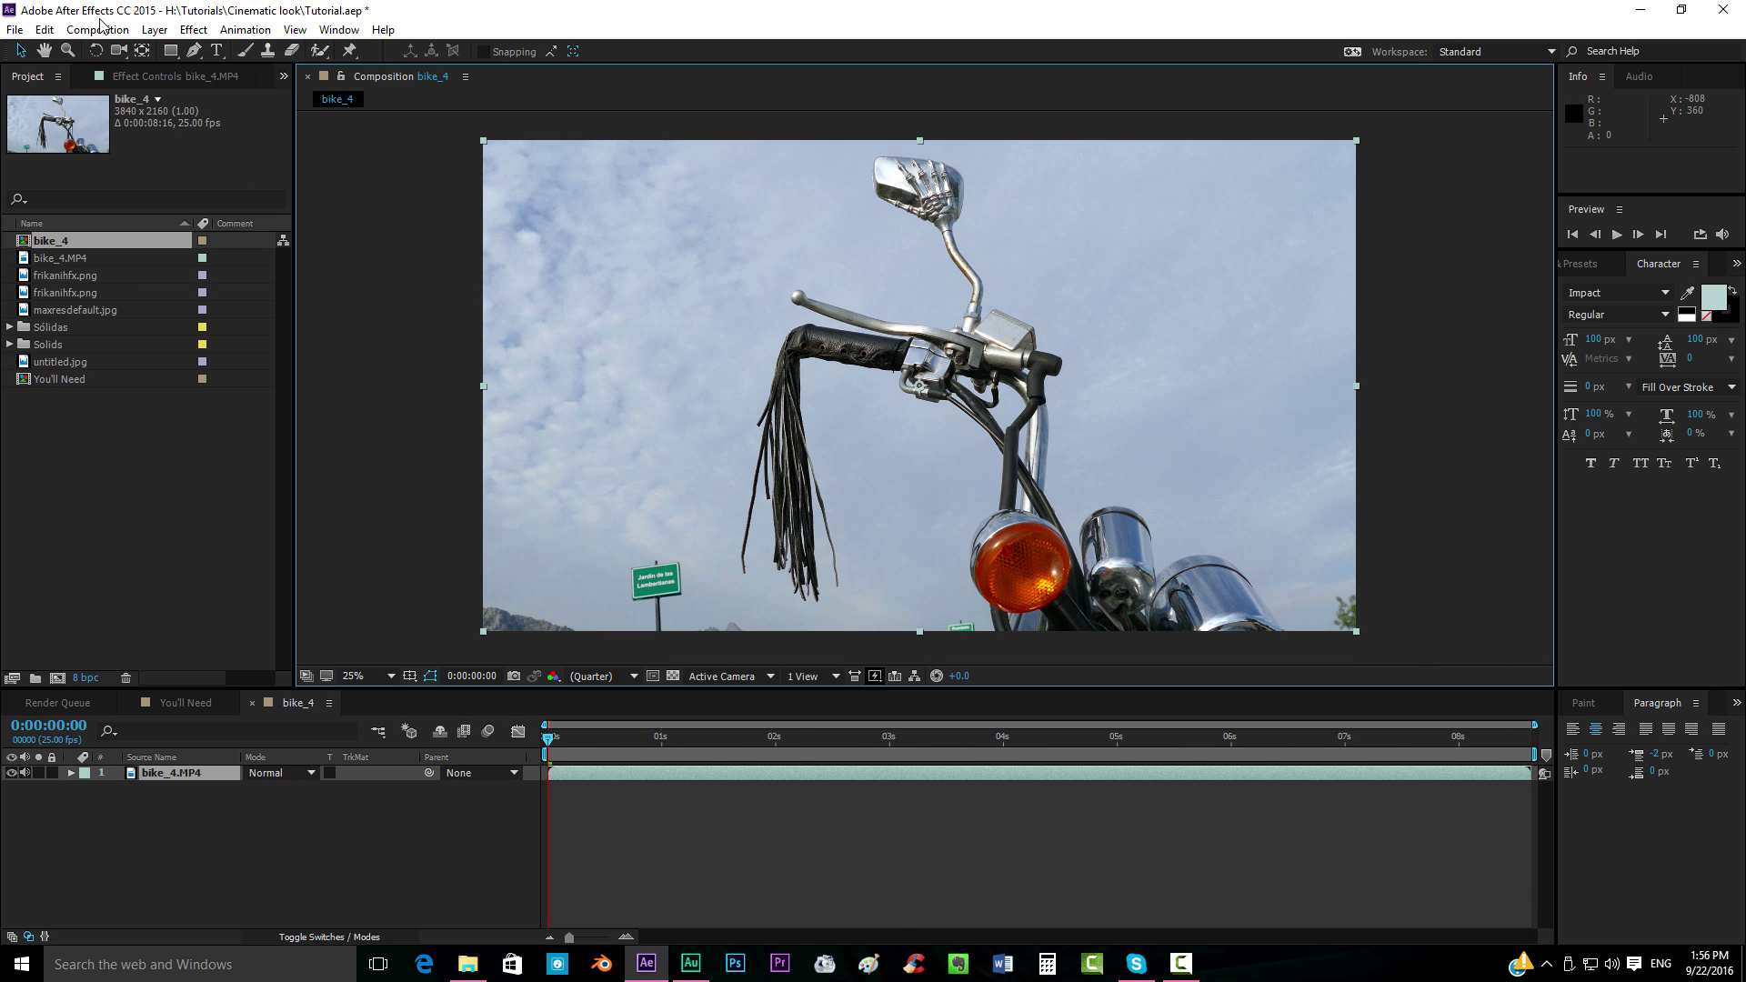
Set the bike_4 composition size to 1920 × 1080 px and scale its footage layer to 50%
{"action": "left_click", "coordinate": [97, 29]}
{"action": "left_click", "coordinate": [136, 74]}
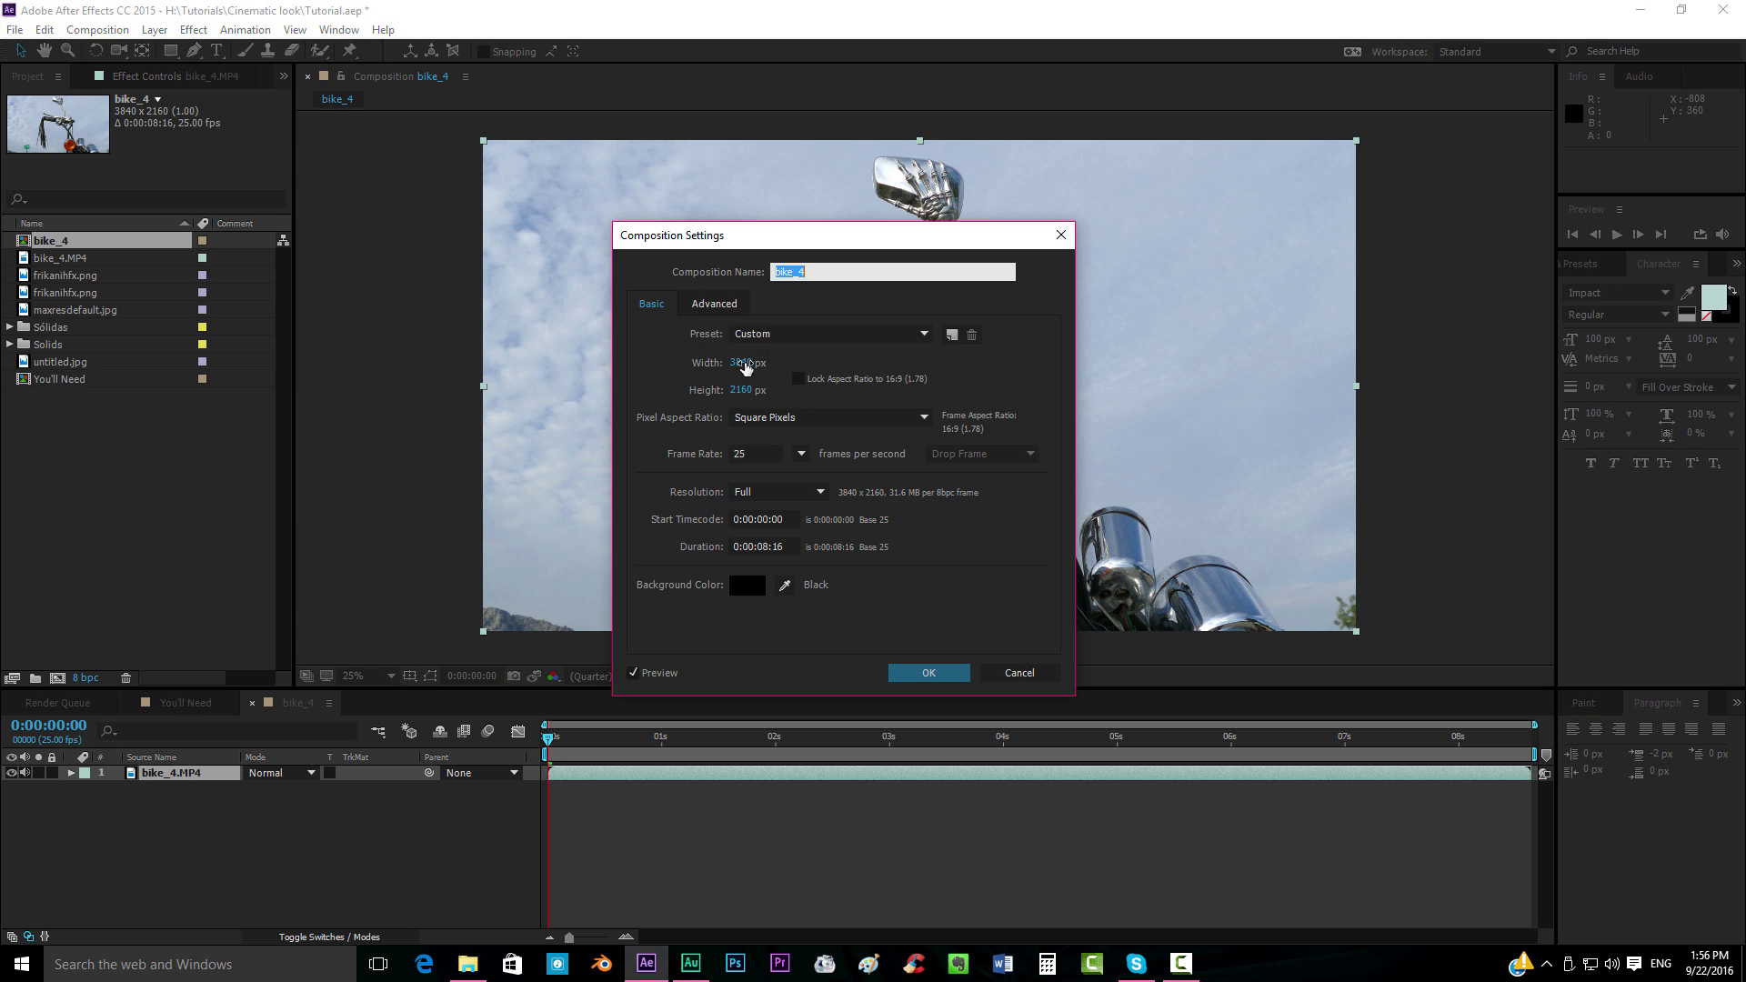
{"action": "left_click", "coordinate": [745, 366]}
{"action": "key", "text": "Escape"}
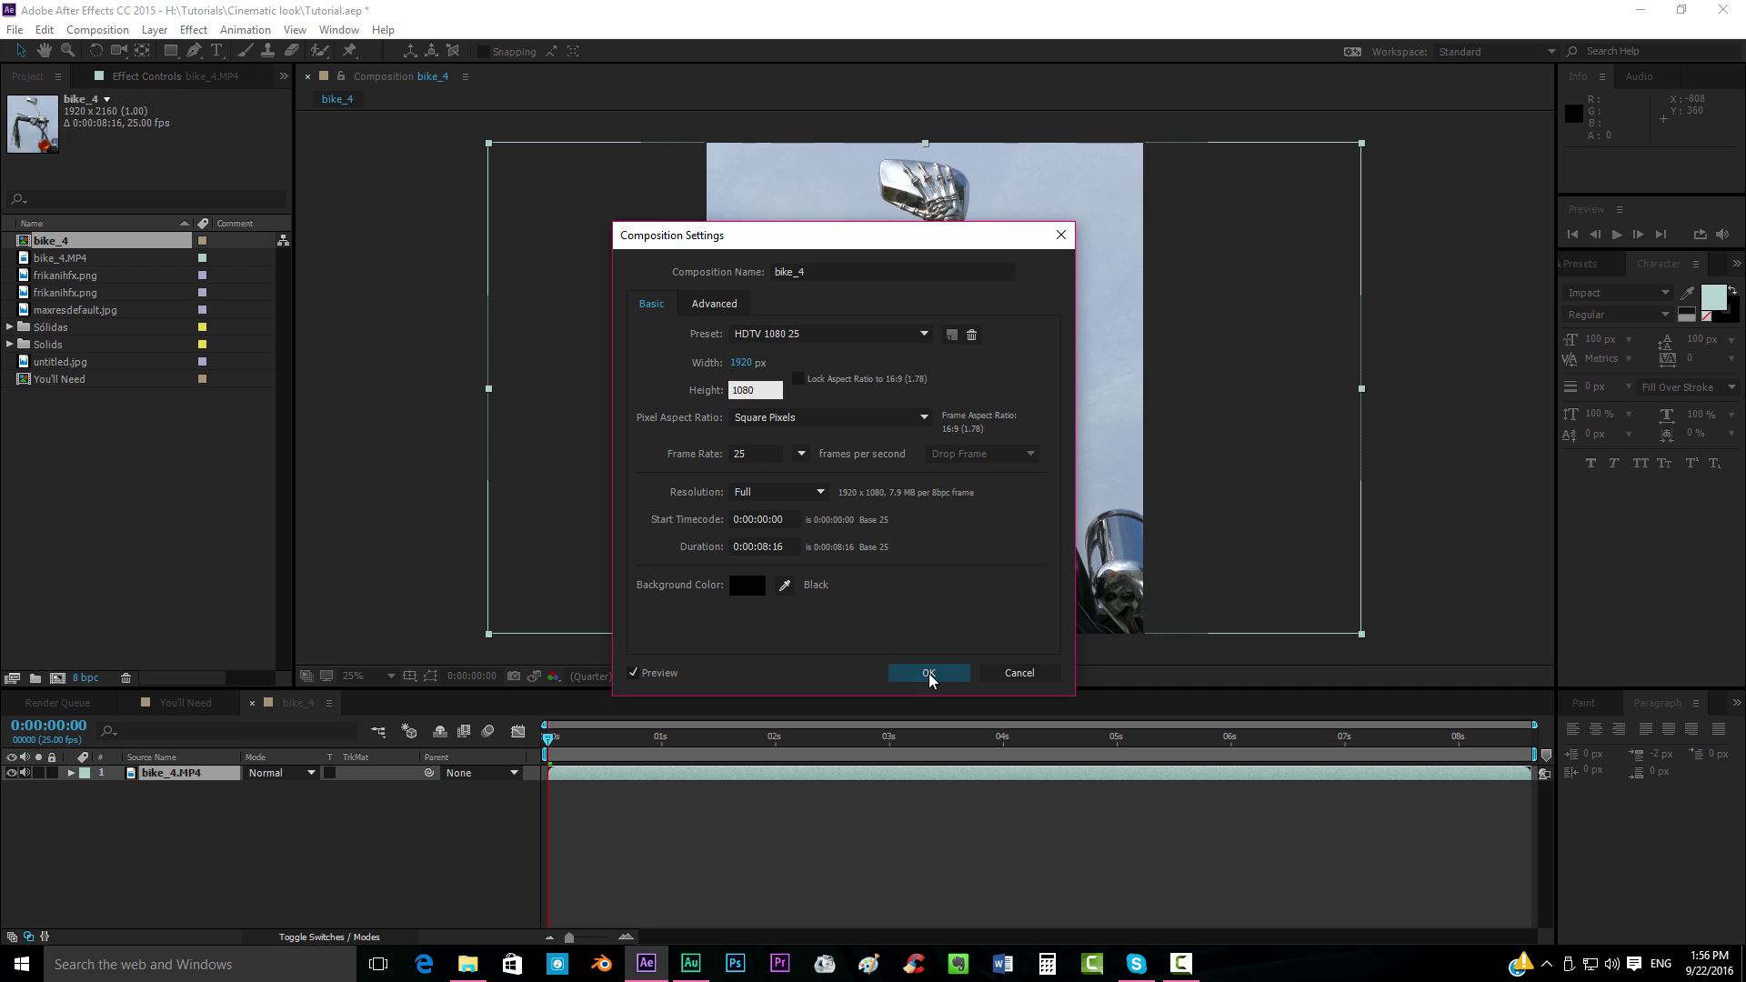
{"action": "left_click", "coordinate": [928, 672]}
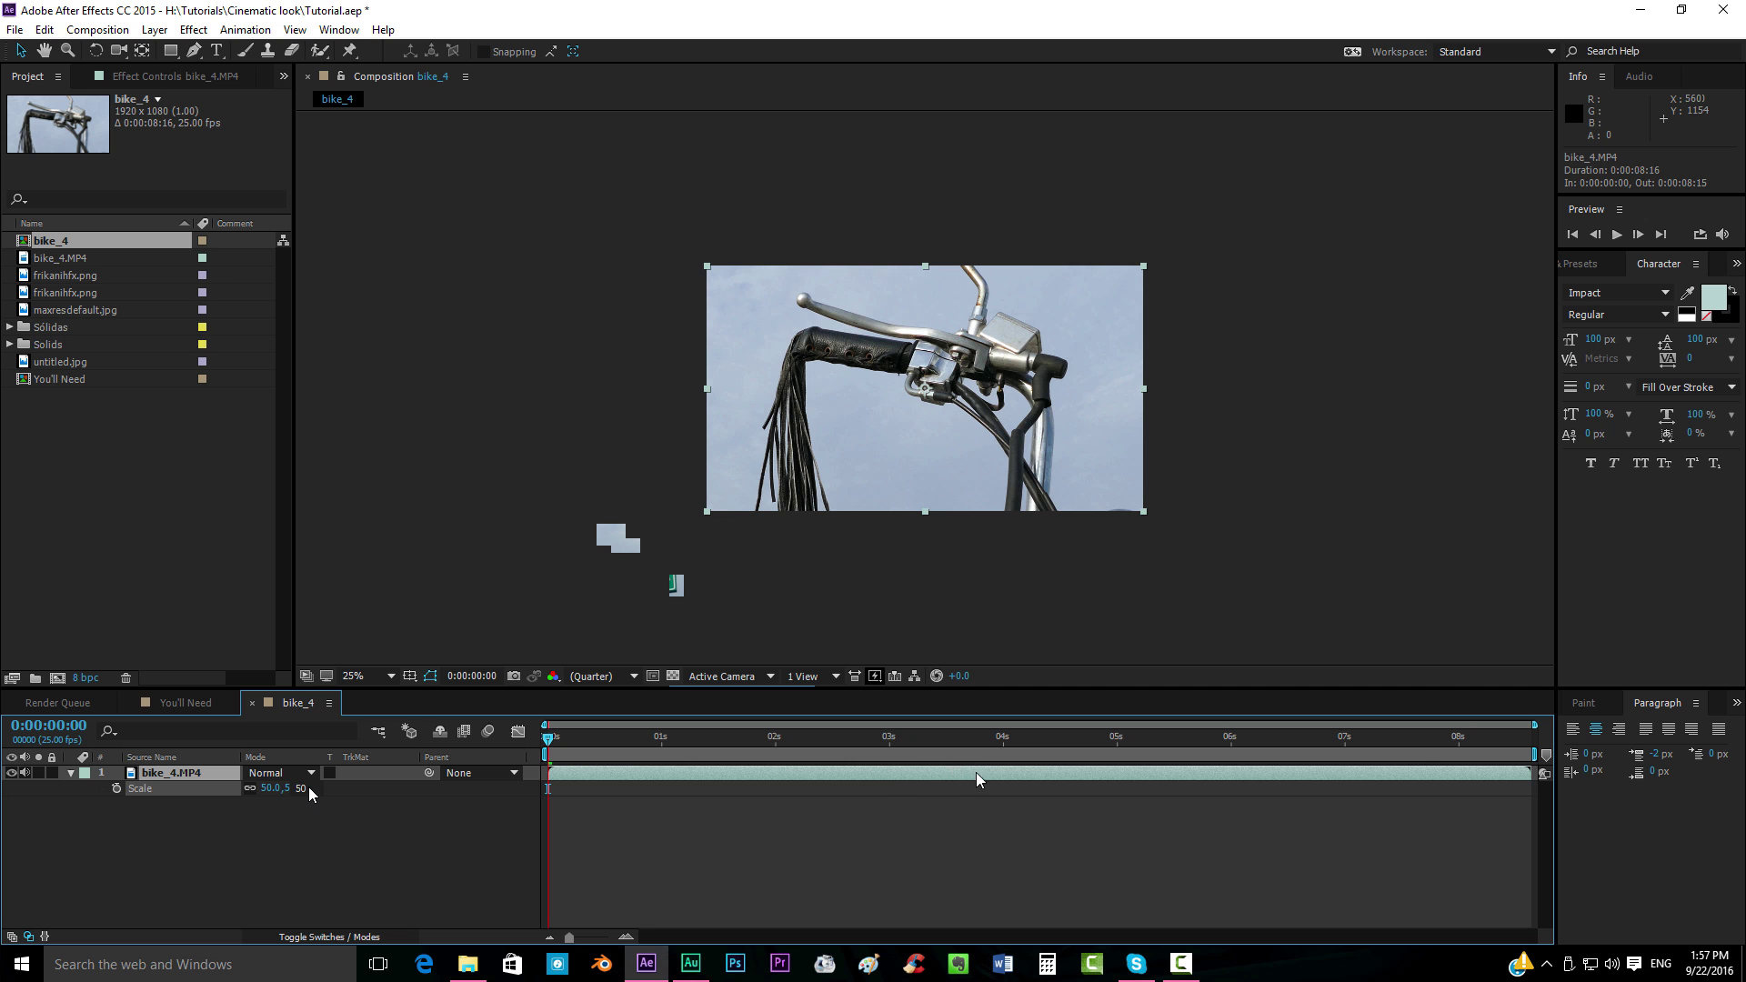
Check the footage at three seconds and set the current time to 0:00:06:00
{"action": "left_click", "coordinate": [891, 739]}
{"action": "key", "text": "period"}
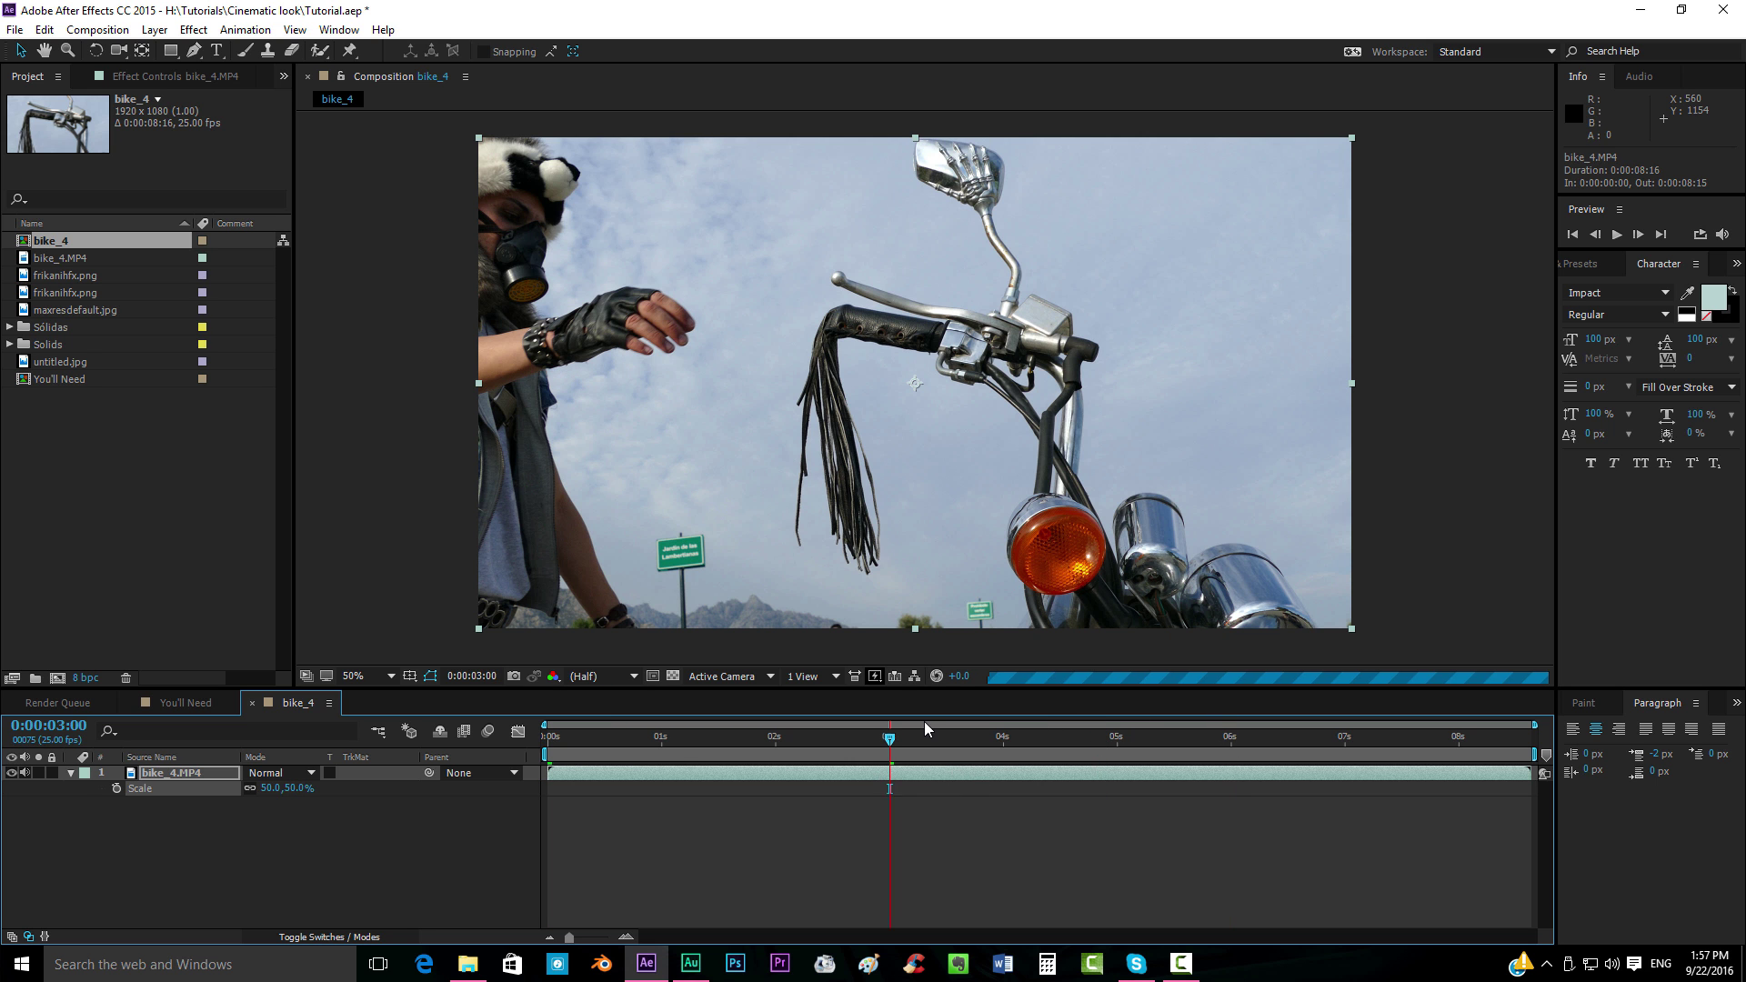
{"action": "left_click", "coordinate": [1230, 738]}
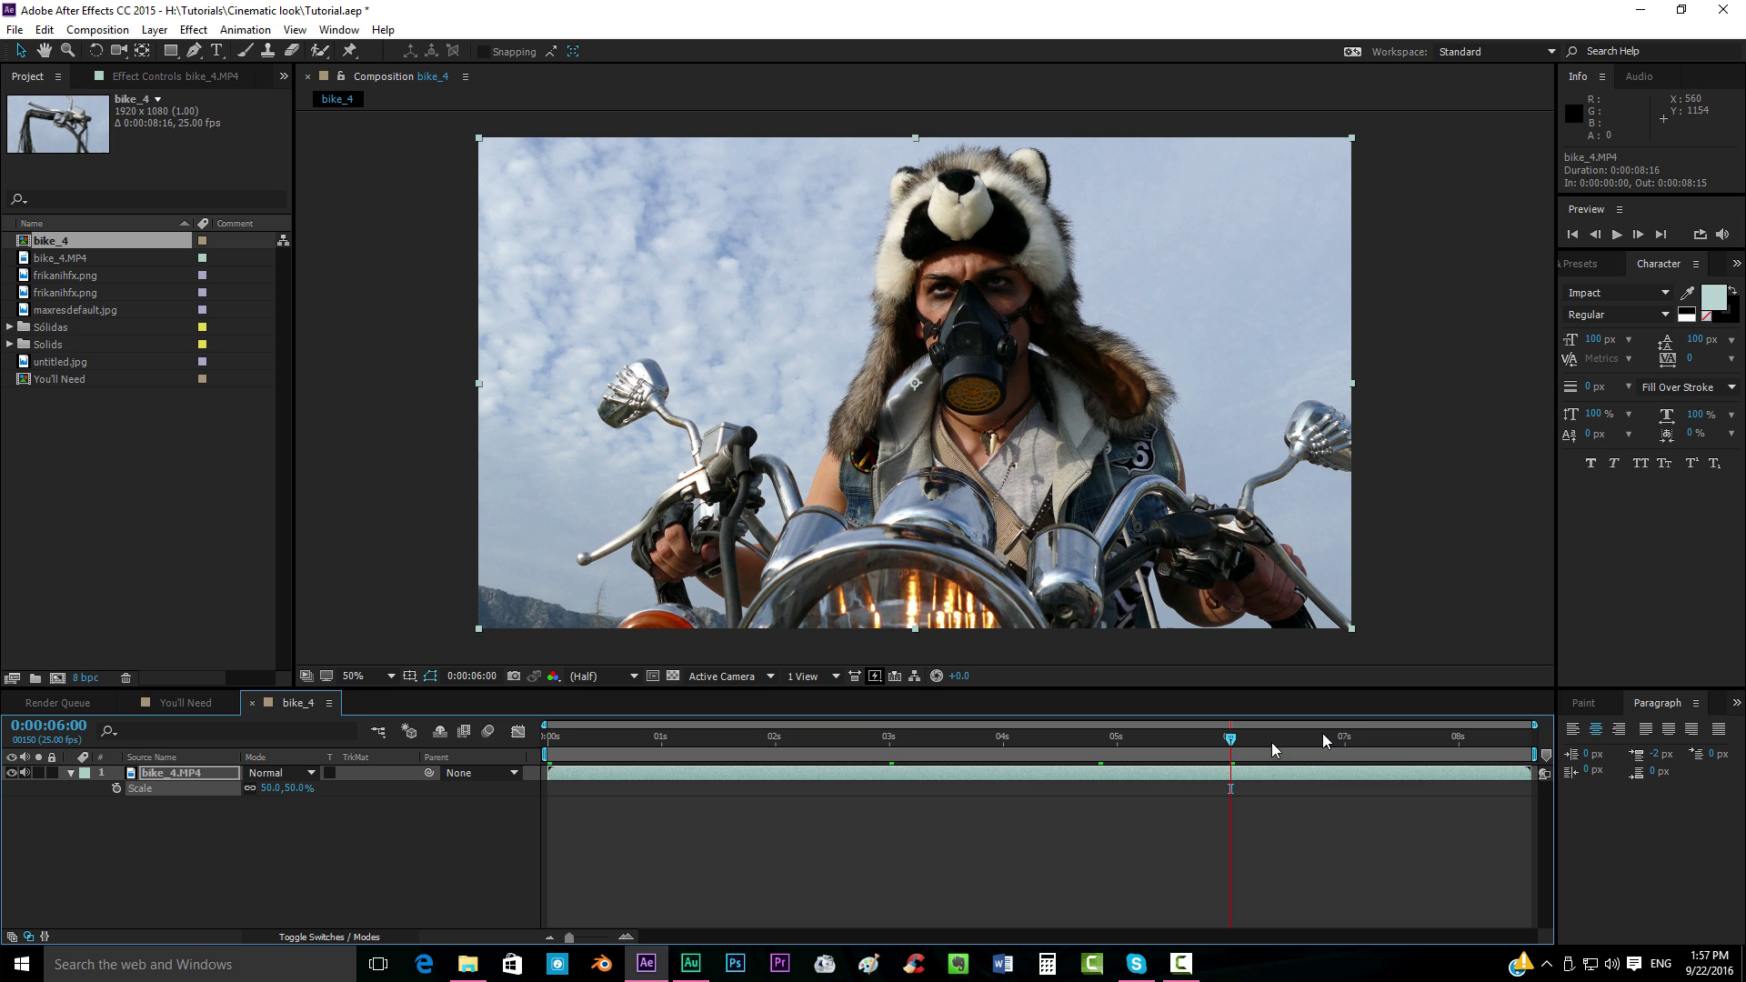
{"action": "left_click_drag", "start_coordinate": [1078, 544], "coordinate": [1074, 547]}
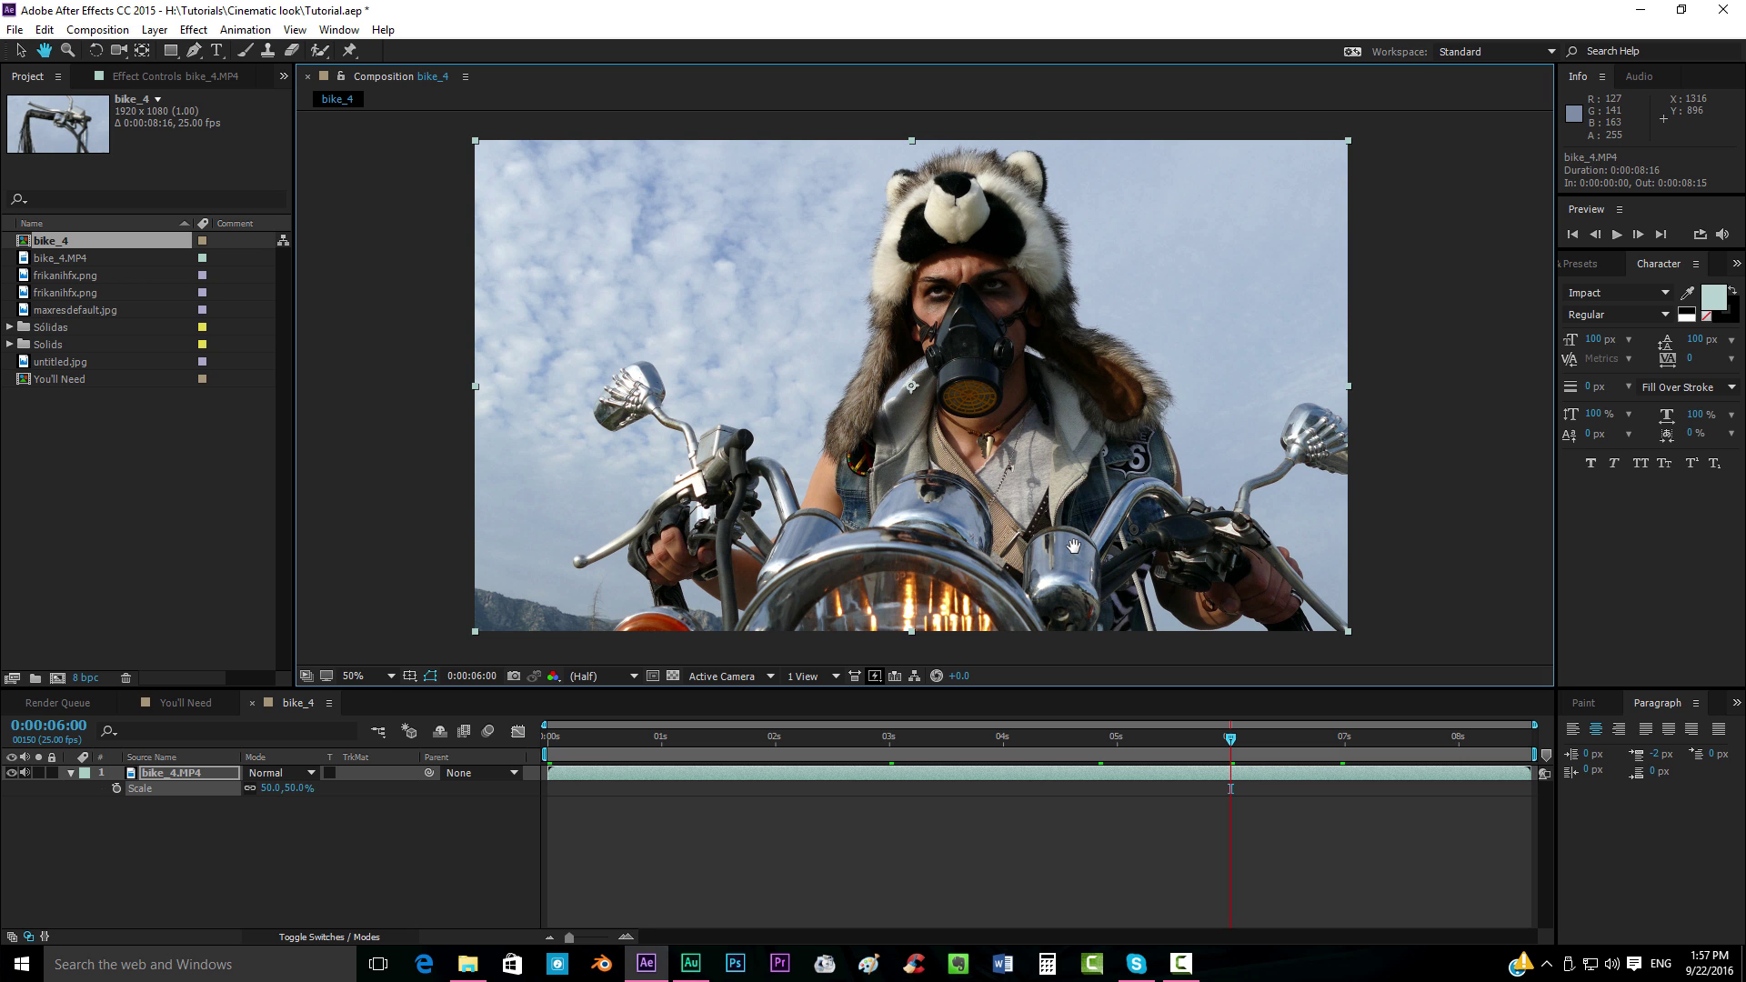
{"action": "left_click_drag", "start_coordinate": [1074, 546], "coordinate": [1077, 549]}
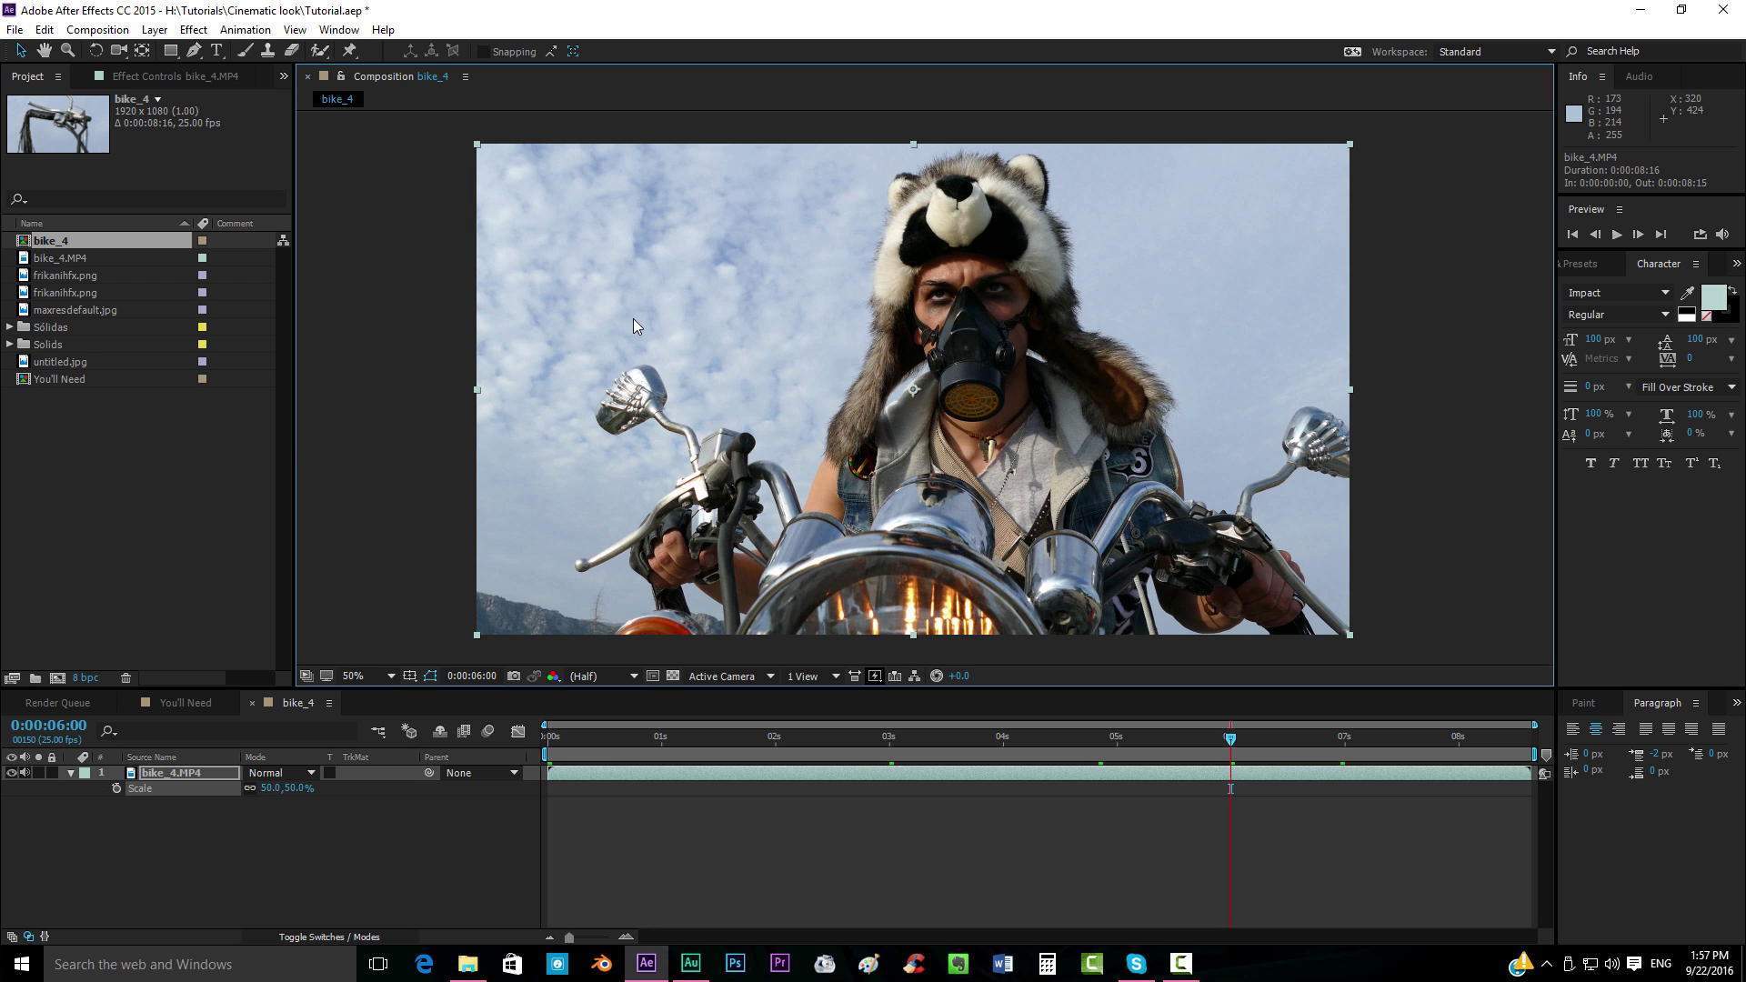
Try shifting the bike footage vertically with its Position property, and undo the shift
{"action": "left_click", "coordinate": [220, 770]}
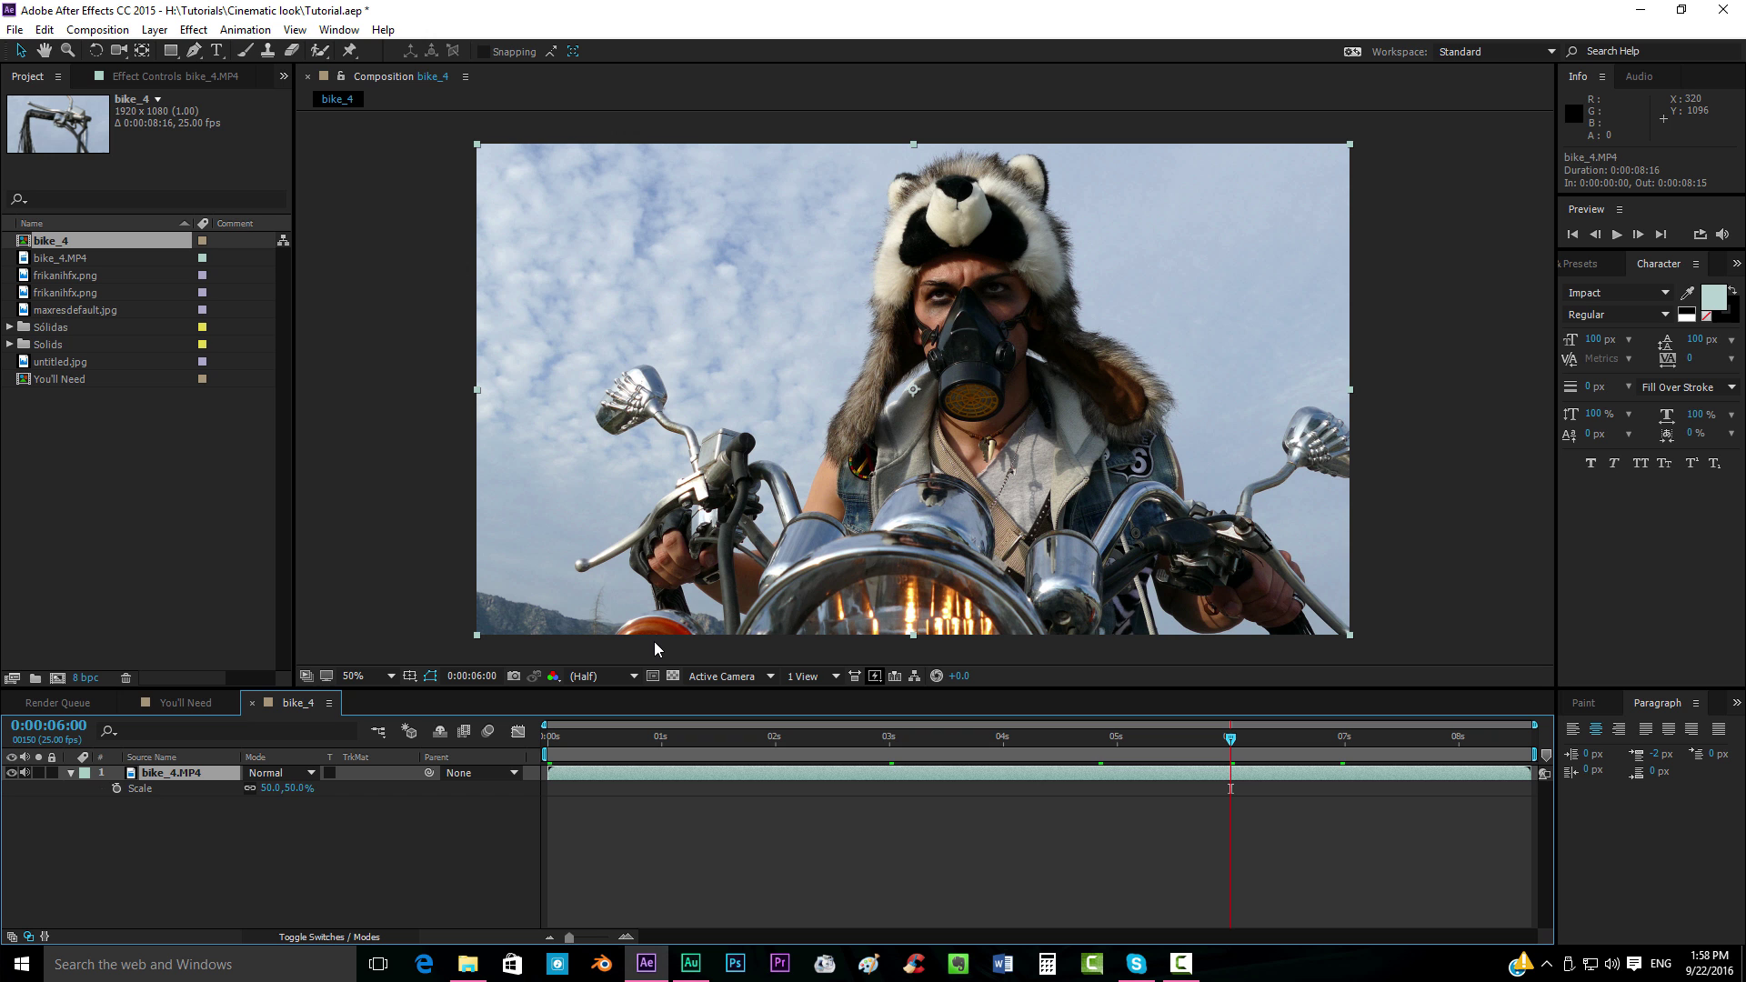
{"action": "key", "text": "p"}
{"action": "mouse_move", "coordinate": [286, 789]}
{"action": "left_mouse_down"}
{"action": "mouse_move", "coordinate": [257, 784]}
{"action": "mouse_move", "coordinate": [318, 785]}
{"action": "left_mouse_up"}
{"action": "left_click", "coordinate": [214, 822]}
{"action": "left_click", "coordinate": [195, 773]}
{"action": "key", "text": "ctrl+z"}
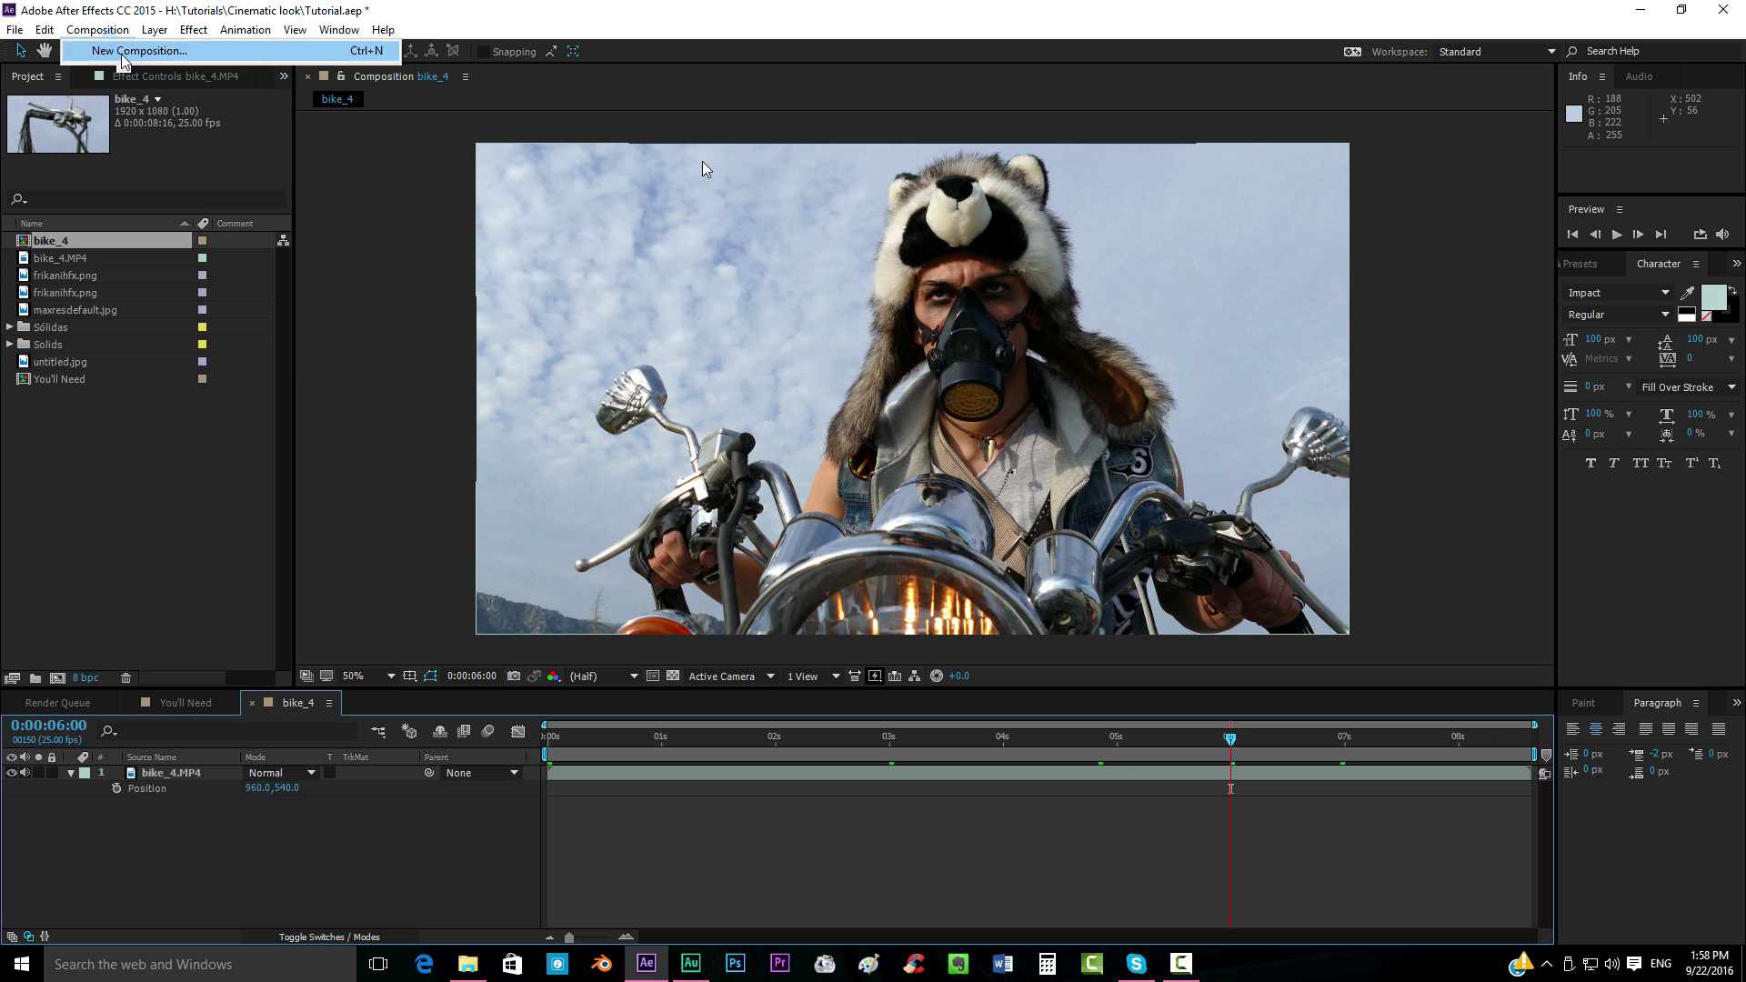
Open the bike_4 composition settings and calculate 1920 divided by 2.35 in the Calculator
{"action": "key", "text": "ctrl+k"}
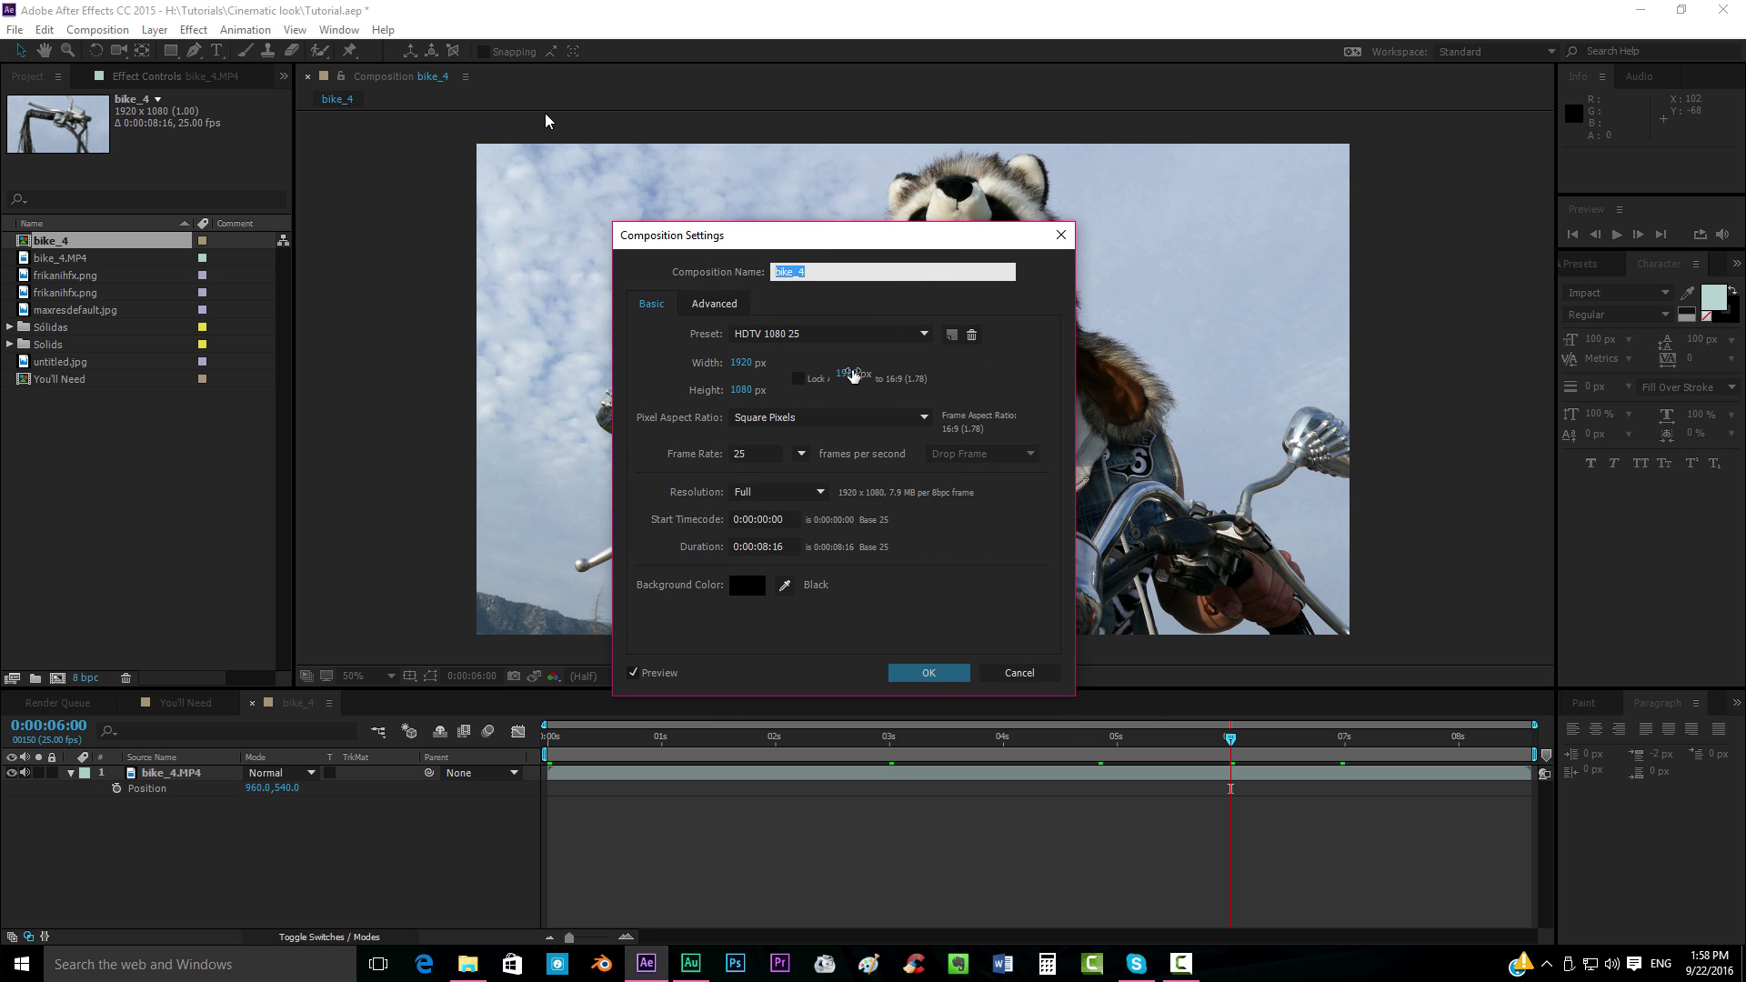
{"action": "left_click_drag", "start_coordinate": [819, 236], "coordinate": [924, 247]}
{"action": "left_click", "coordinate": [988, 397]}
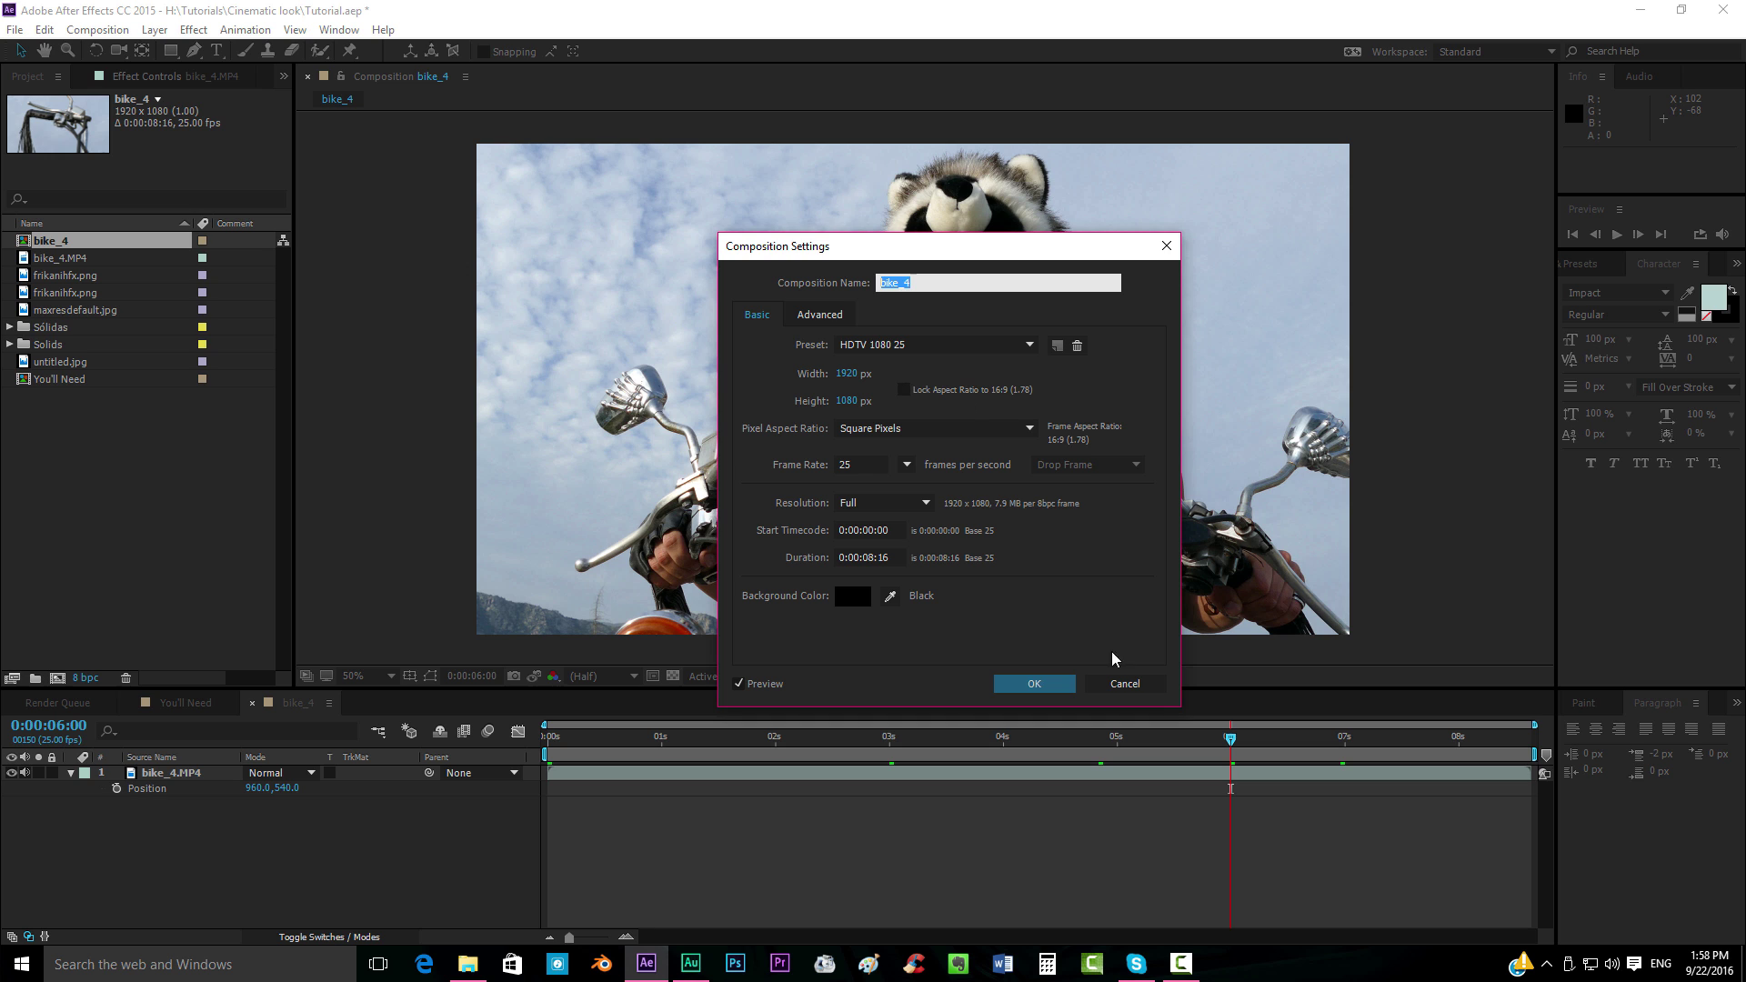
{"action": "left_click", "coordinate": [1048, 964]}
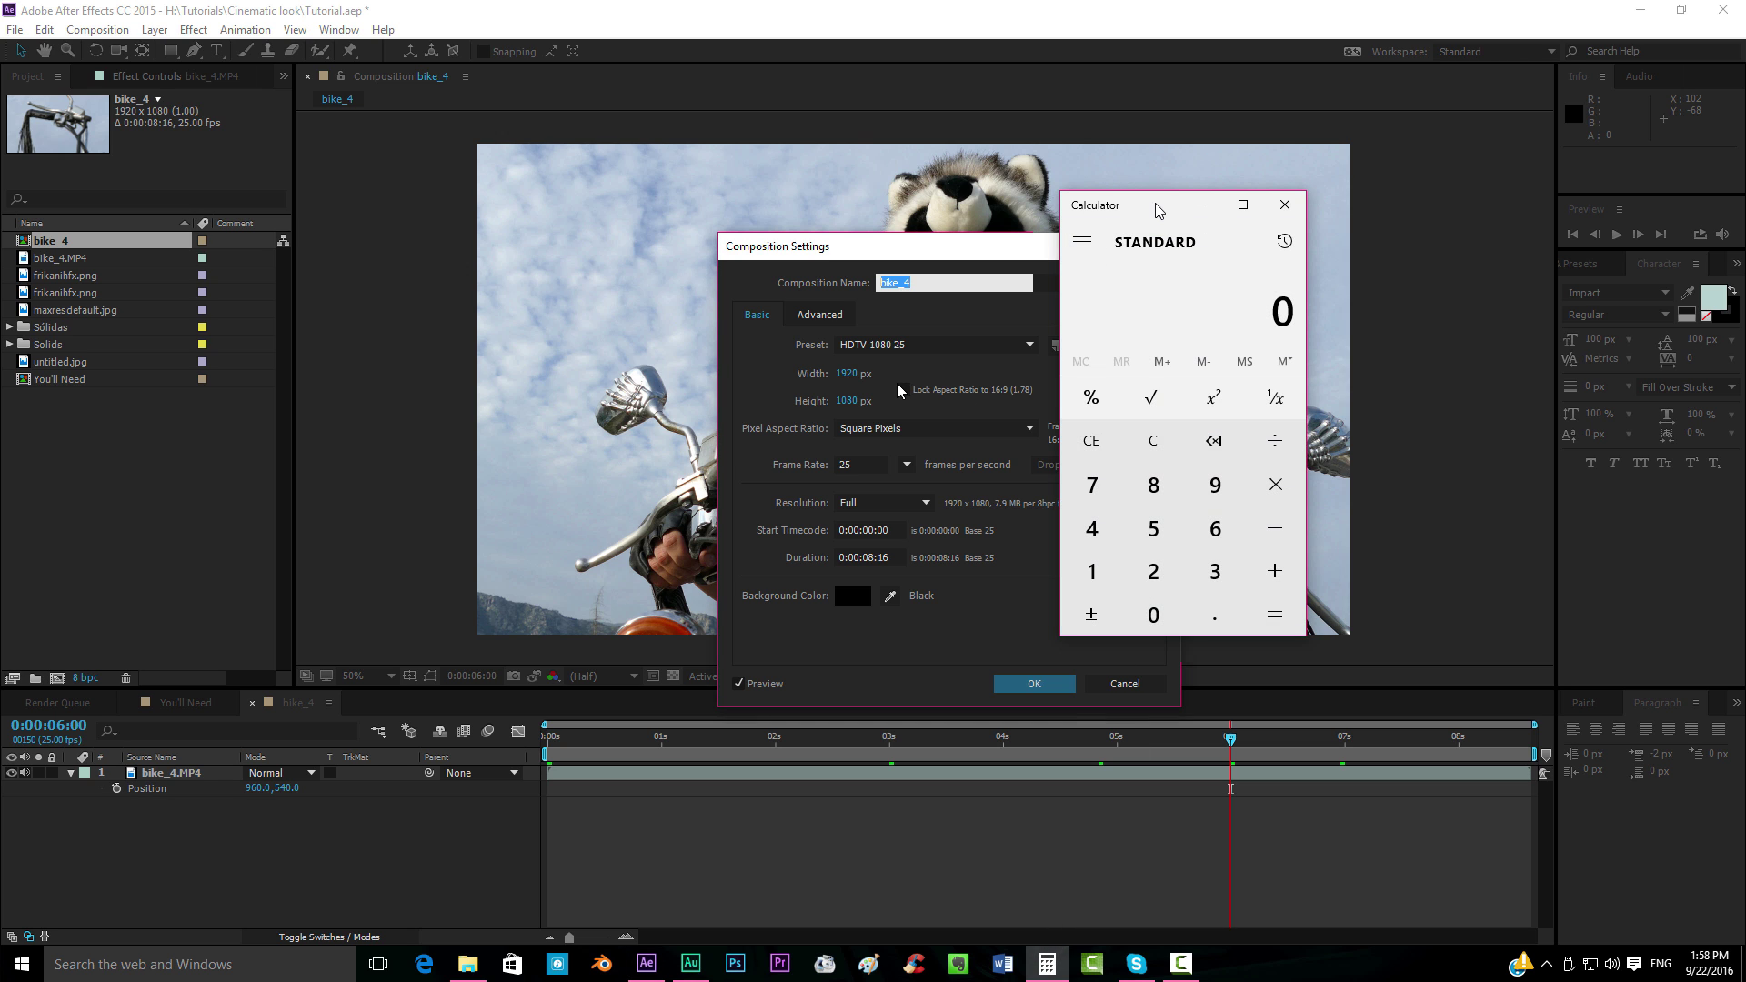
{"action": "left_click_drag", "start_coordinate": [1158, 210], "coordinate": [1252, 222]}
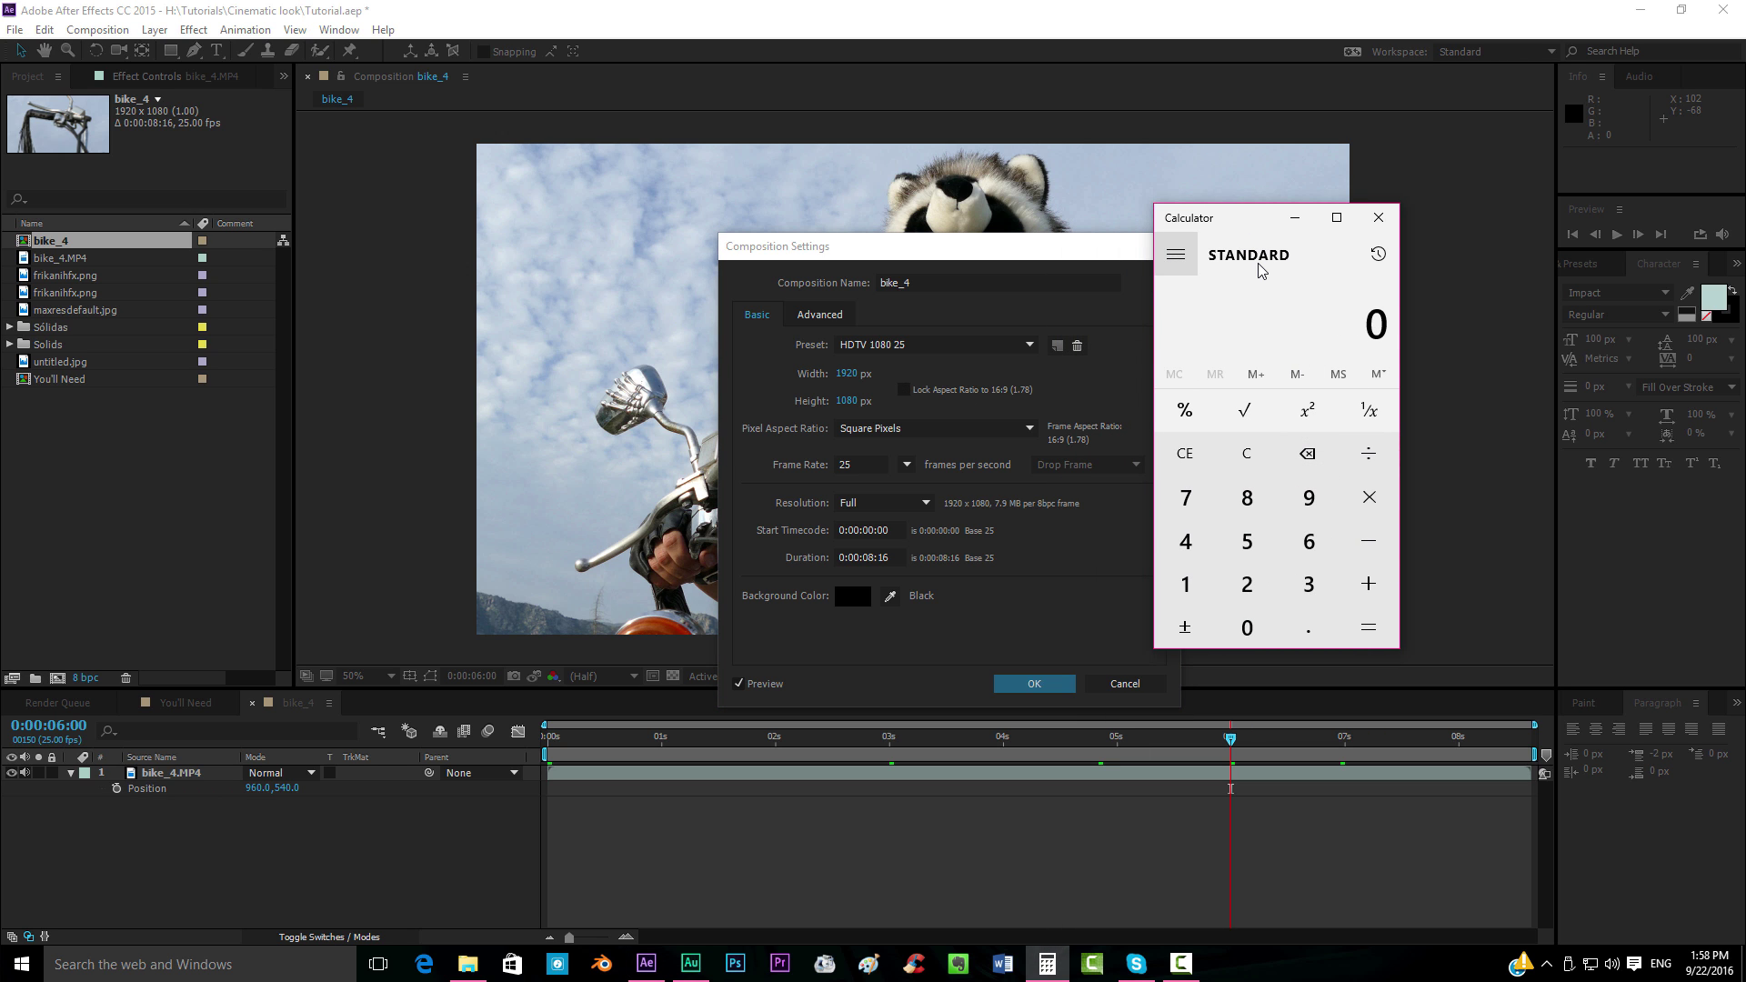
{"action": "type", "text": "19"}
{"action": "key", "text": "Escape"}
{"action": "type", "text": "1920"}
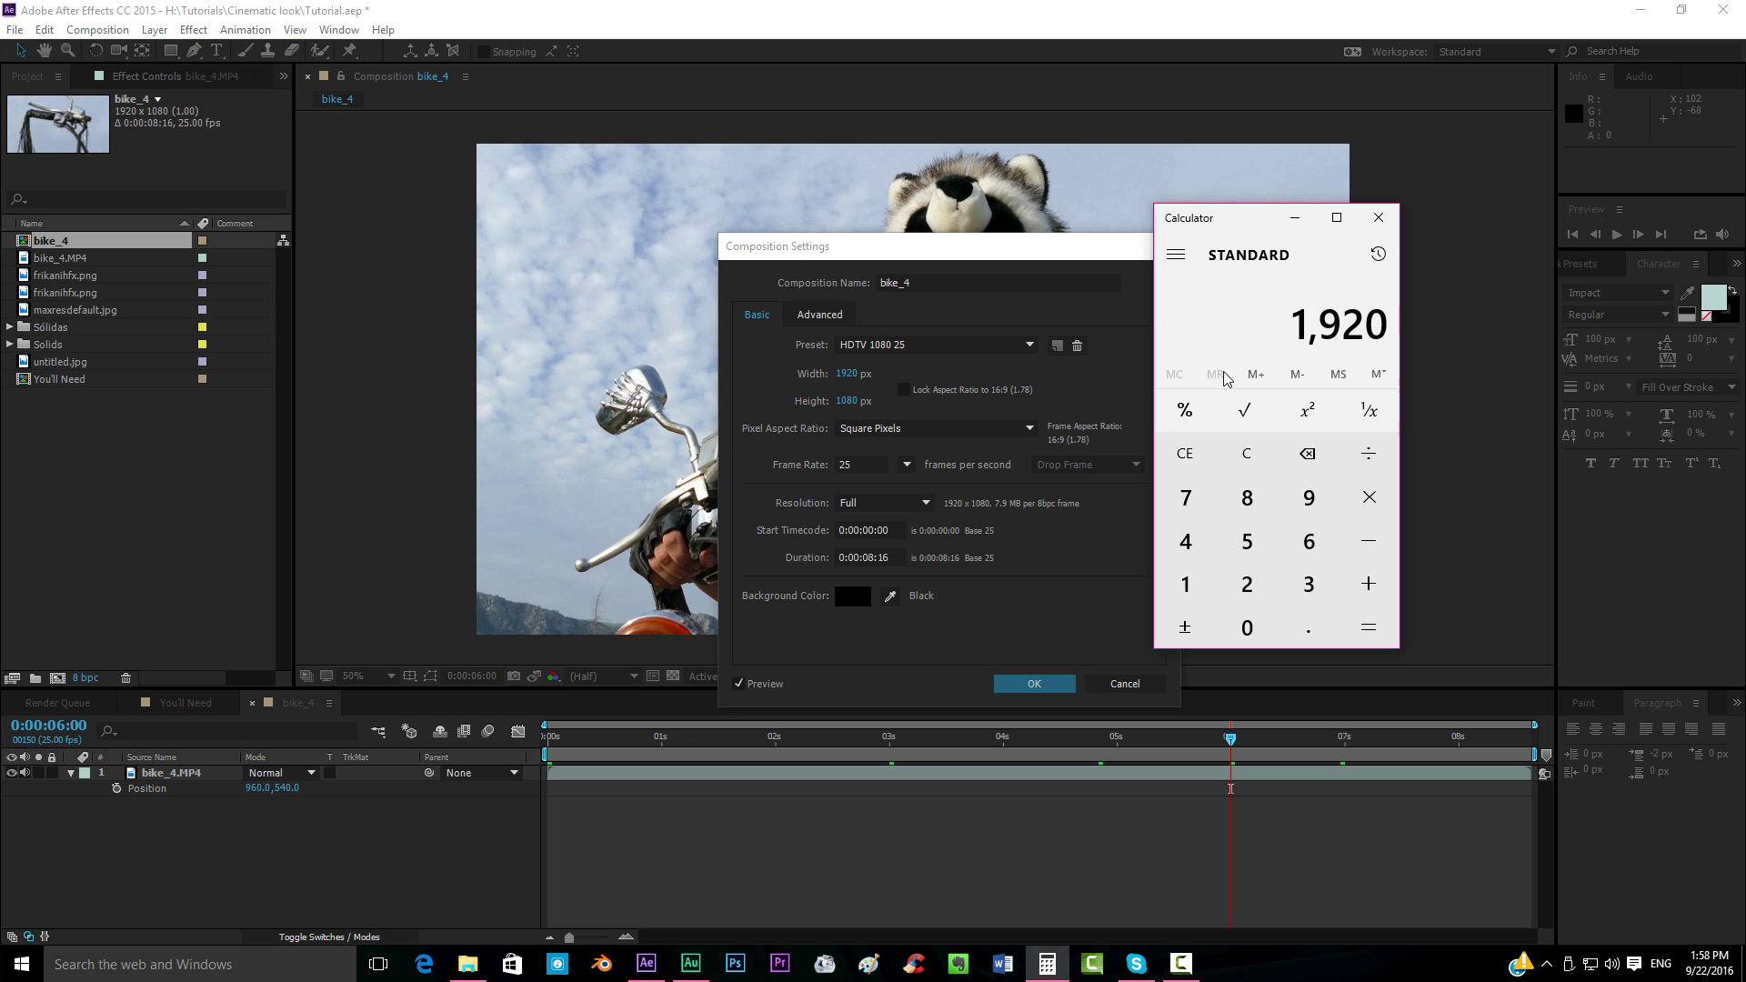
{"action": "type", "text": "."}
{"action": "key", "text": "BackSpace"}
{"action": "type", "text": "/2.35"}
{"action": "key", "text": "Return"}
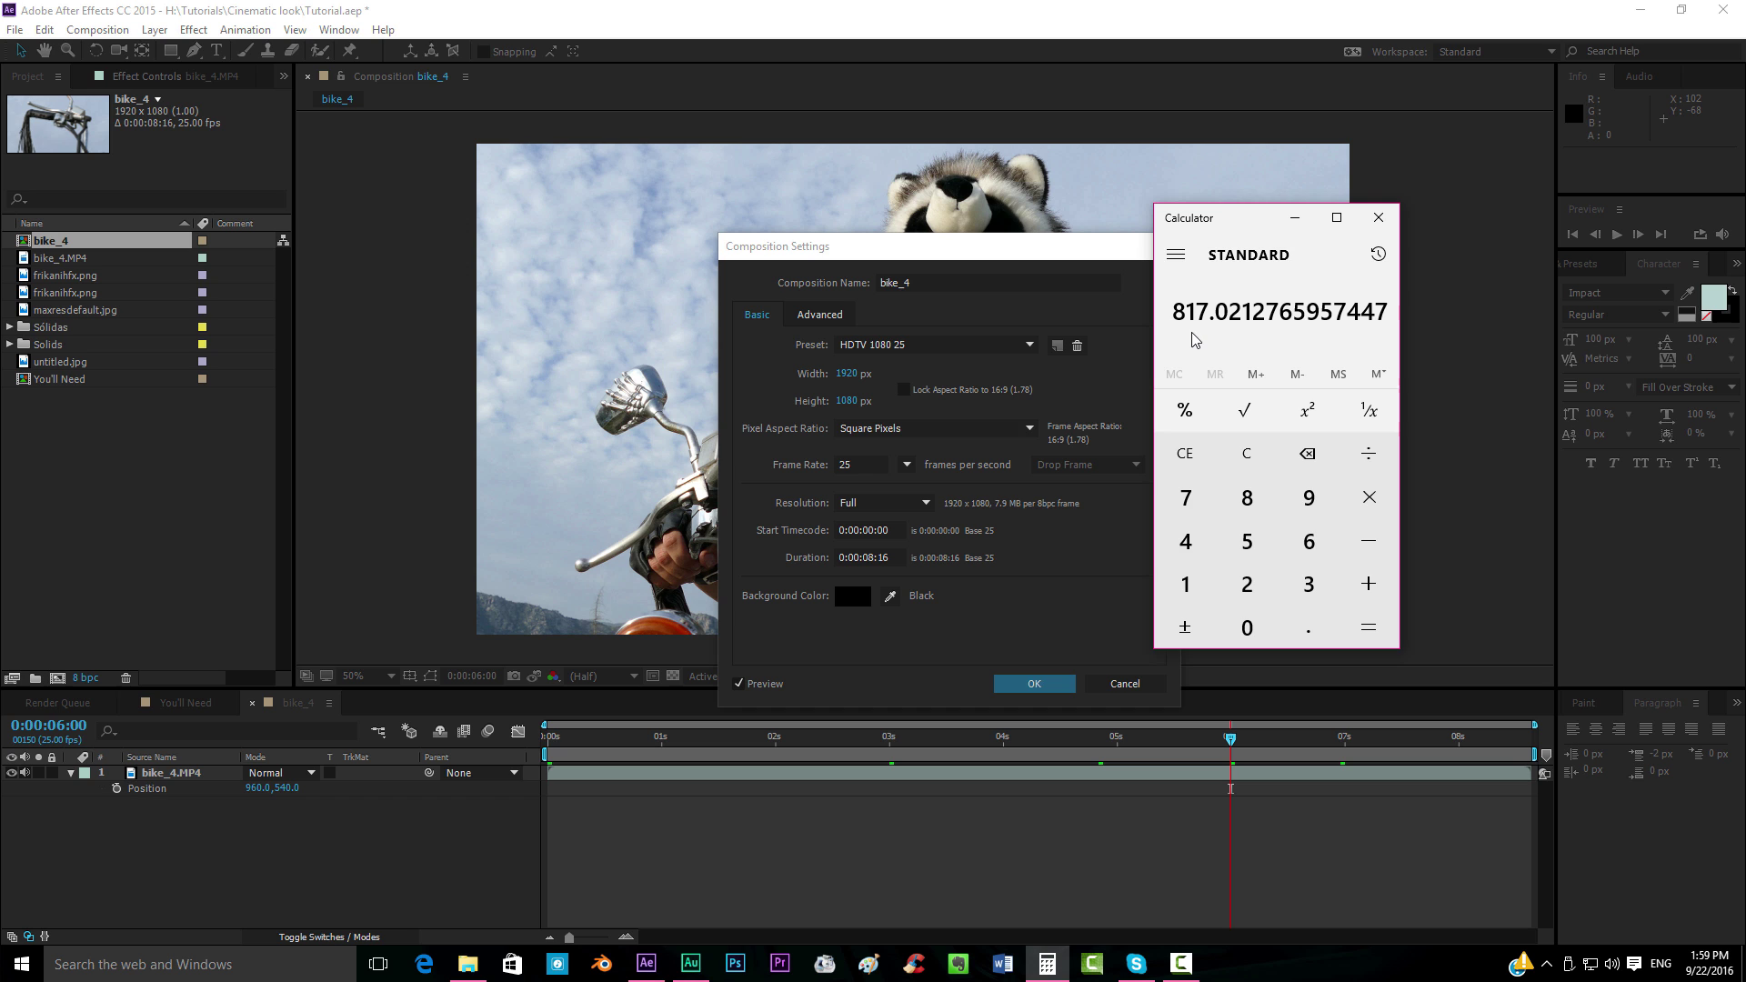
Set the composition height to 817 px and move the bike footage's vertical position to 445.5
{"action": "left_click", "coordinate": [856, 403]}
{"action": "left_click", "coordinate": [849, 400]}
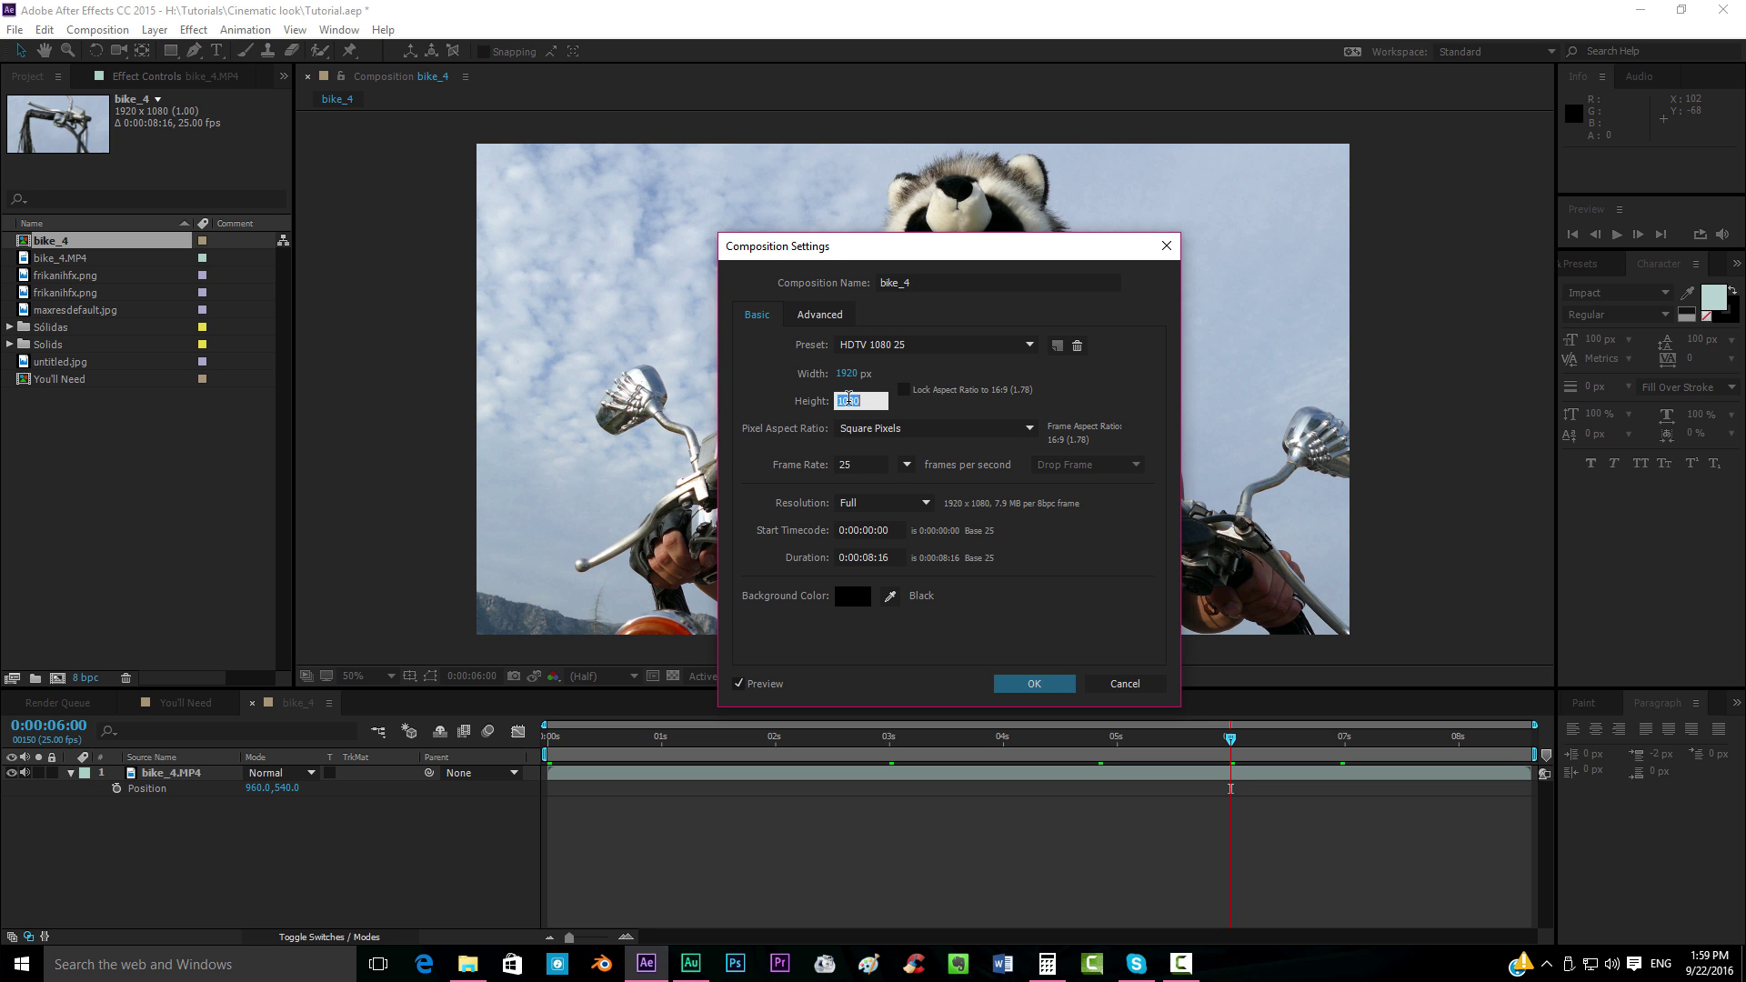
{"action": "key", "text": "ctrl+z"}
{"action": "type", "text": "817"}
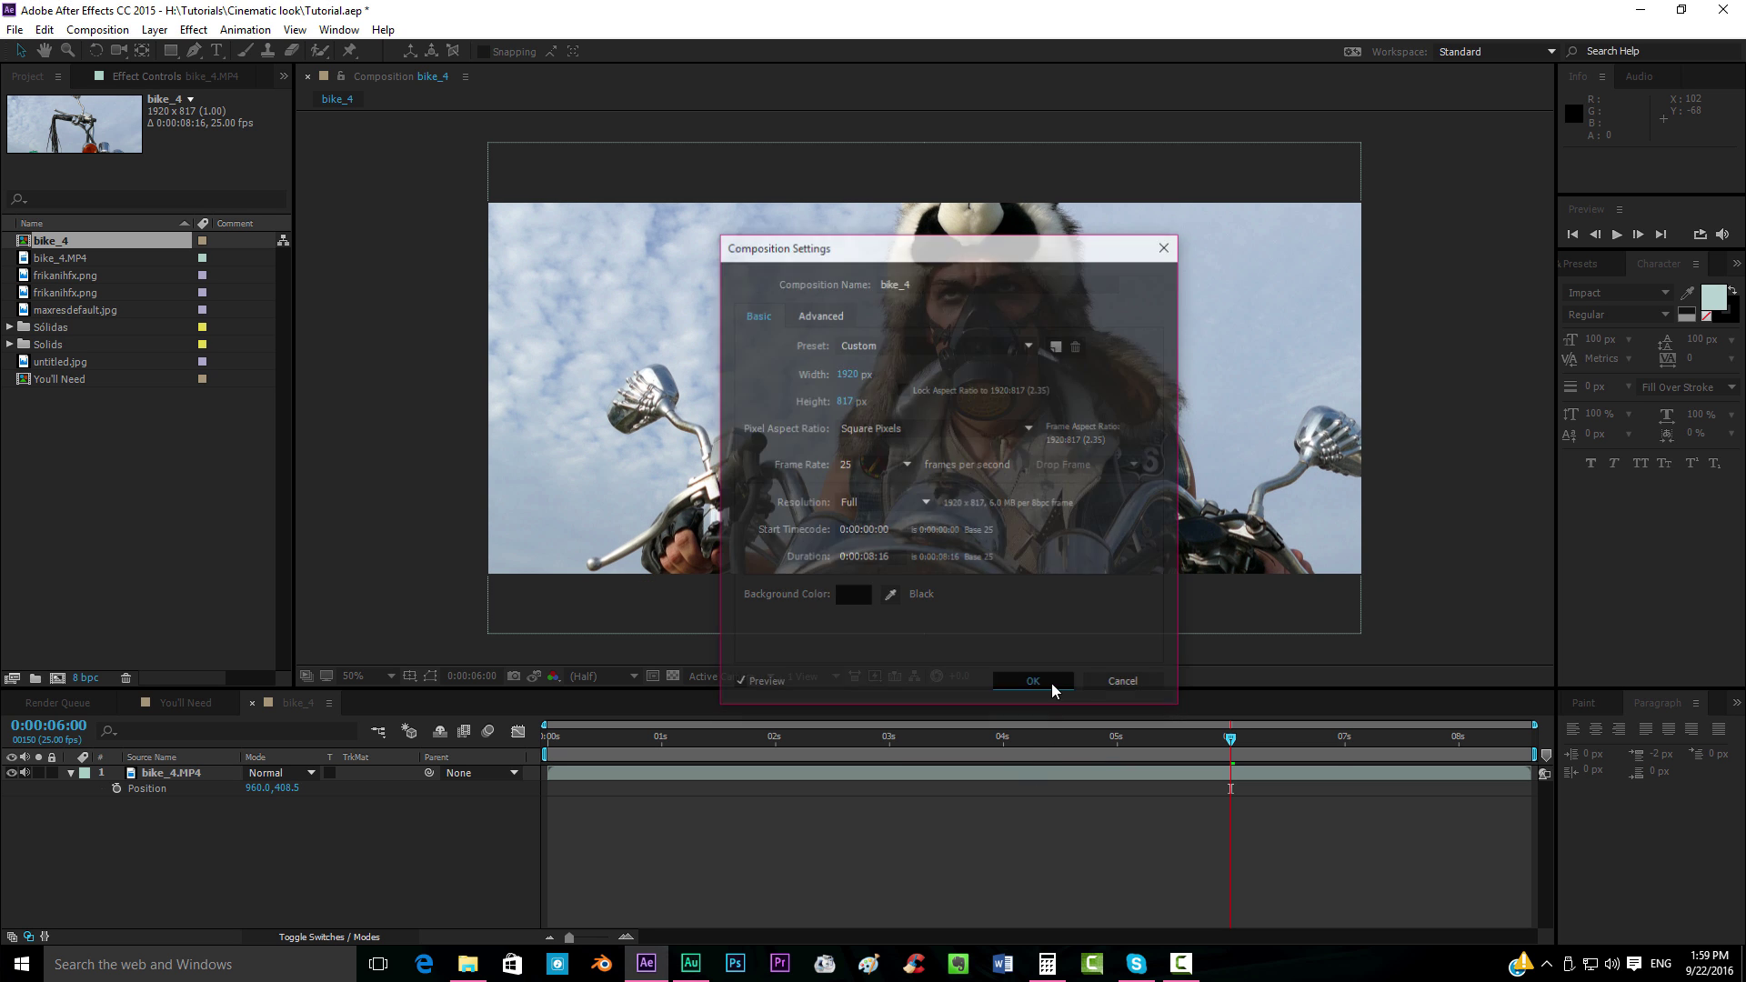
{"action": "key", "text": "Return"}
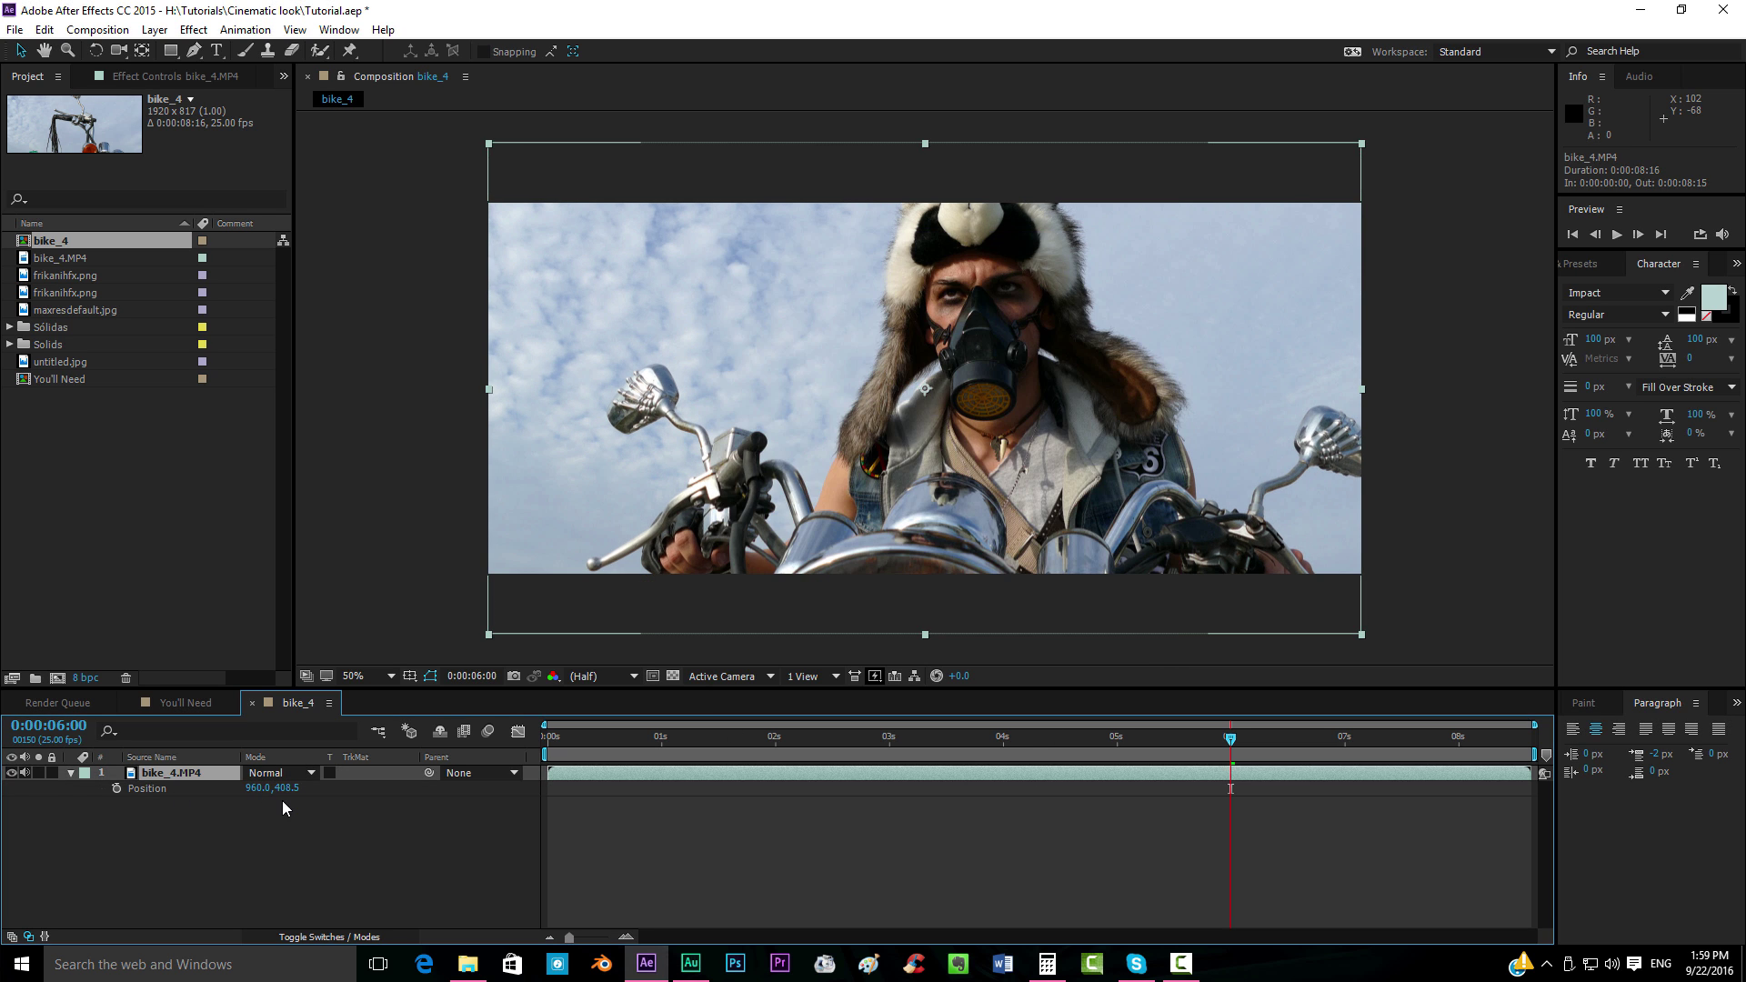
{"action": "mouse_move", "coordinate": [286, 789]}
{"action": "left_mouse_down"}
{"action": "mouse_move", "coordinate": [260, 779]}
{"action": "mouse_move", "coordinate": [416, 751]}
{"action": "mouse_move", "coordinate": [367, 747]}
{"action": "mouse_move", "coordinate": [309, 789]}
{"action": "left_mouse_up"}
Calculate another frame height for the 2.35 ratio in the Calculator and close it
{"action": "left_click", "coordinate": [1050, 968]}
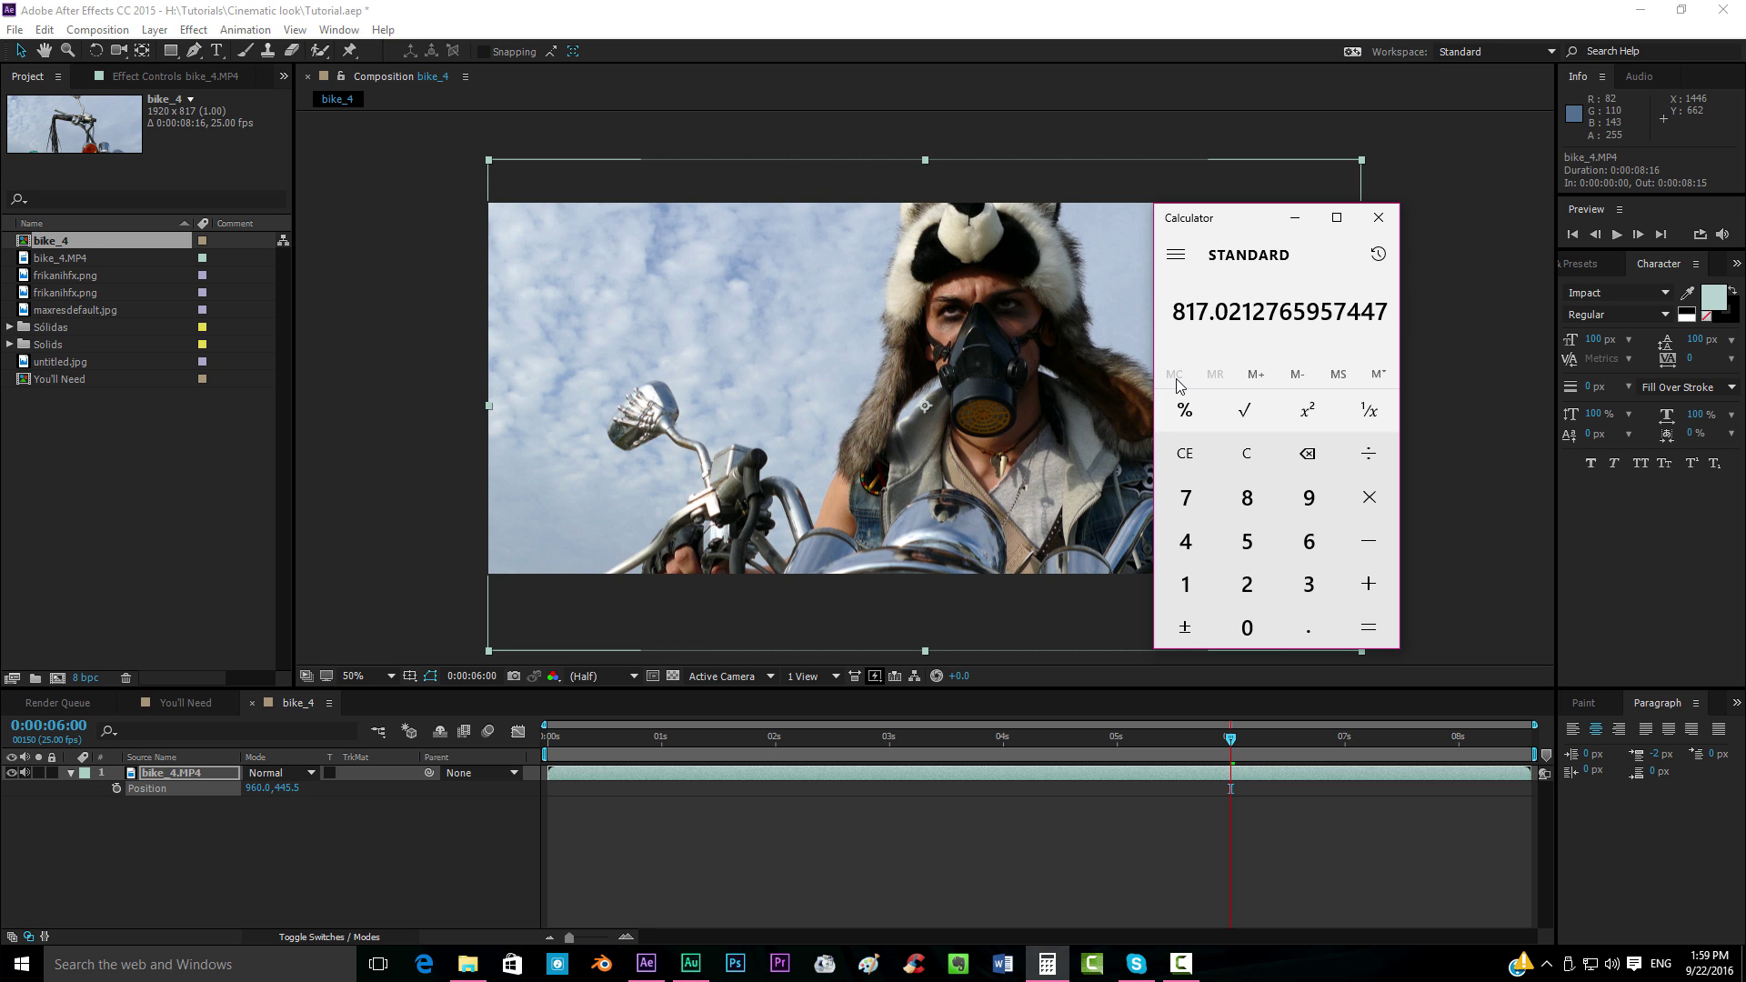
{"action": "type", "text": "35"}
{"action": "key", "text": "Return"}
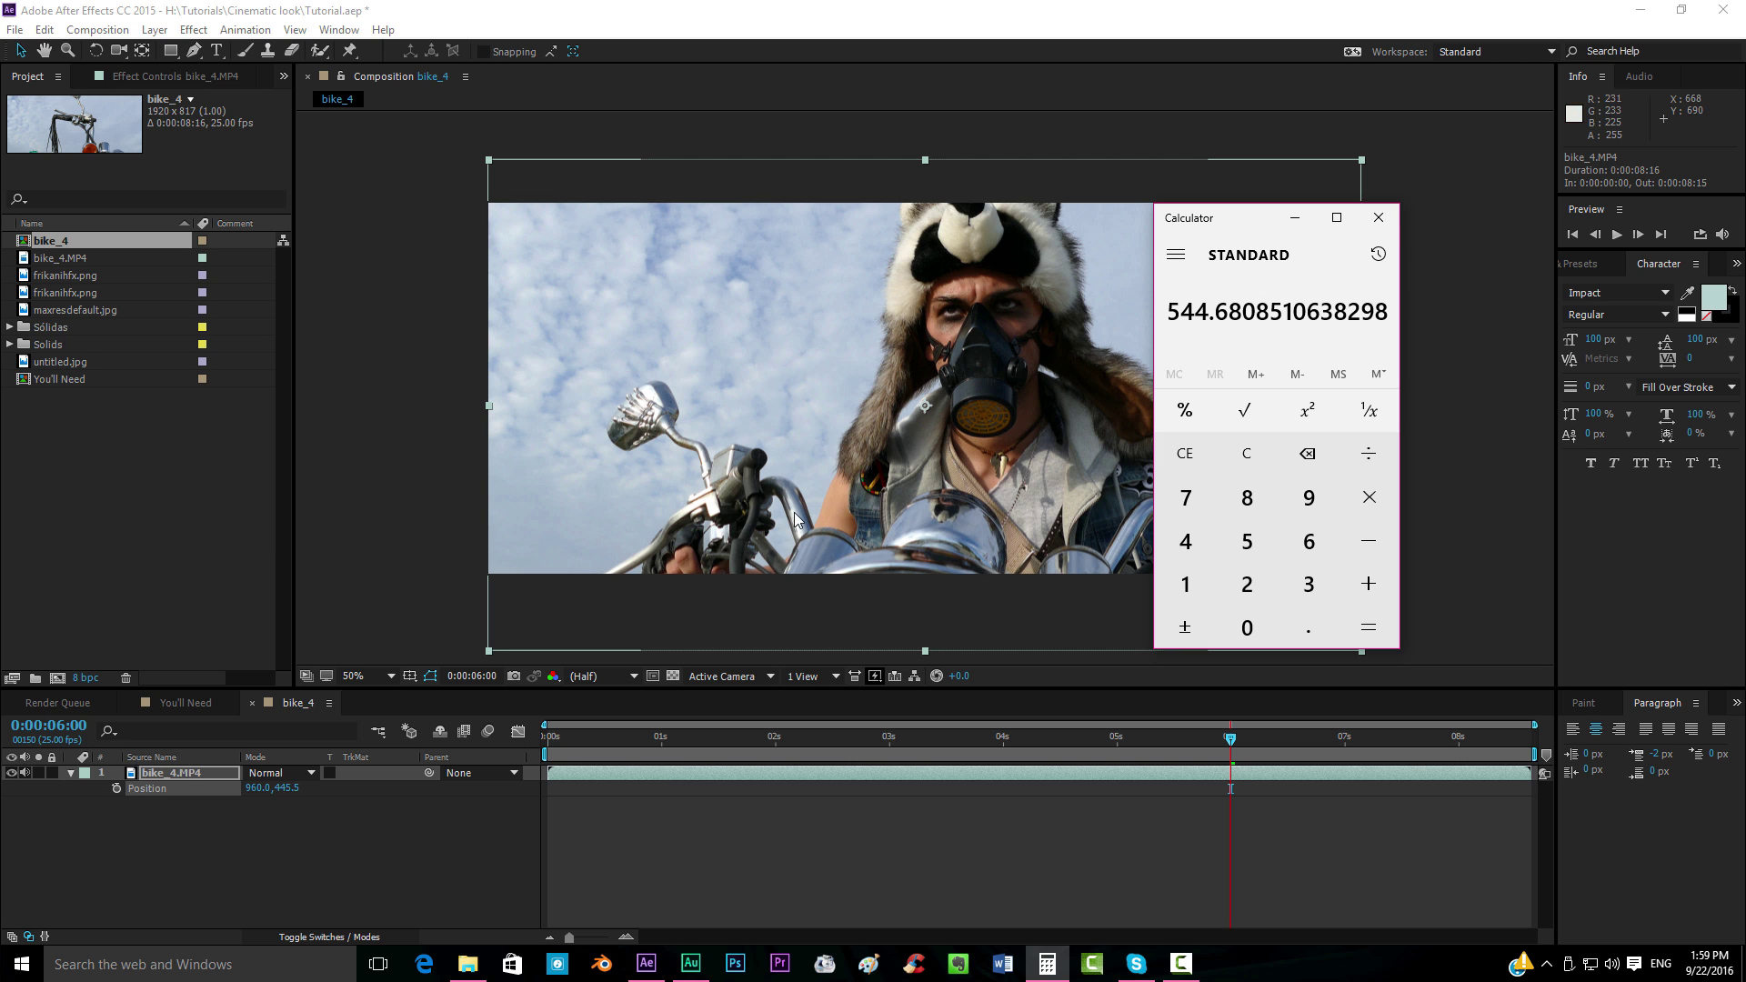
{"action": "left_click", "coordinate": [1387, 221]}
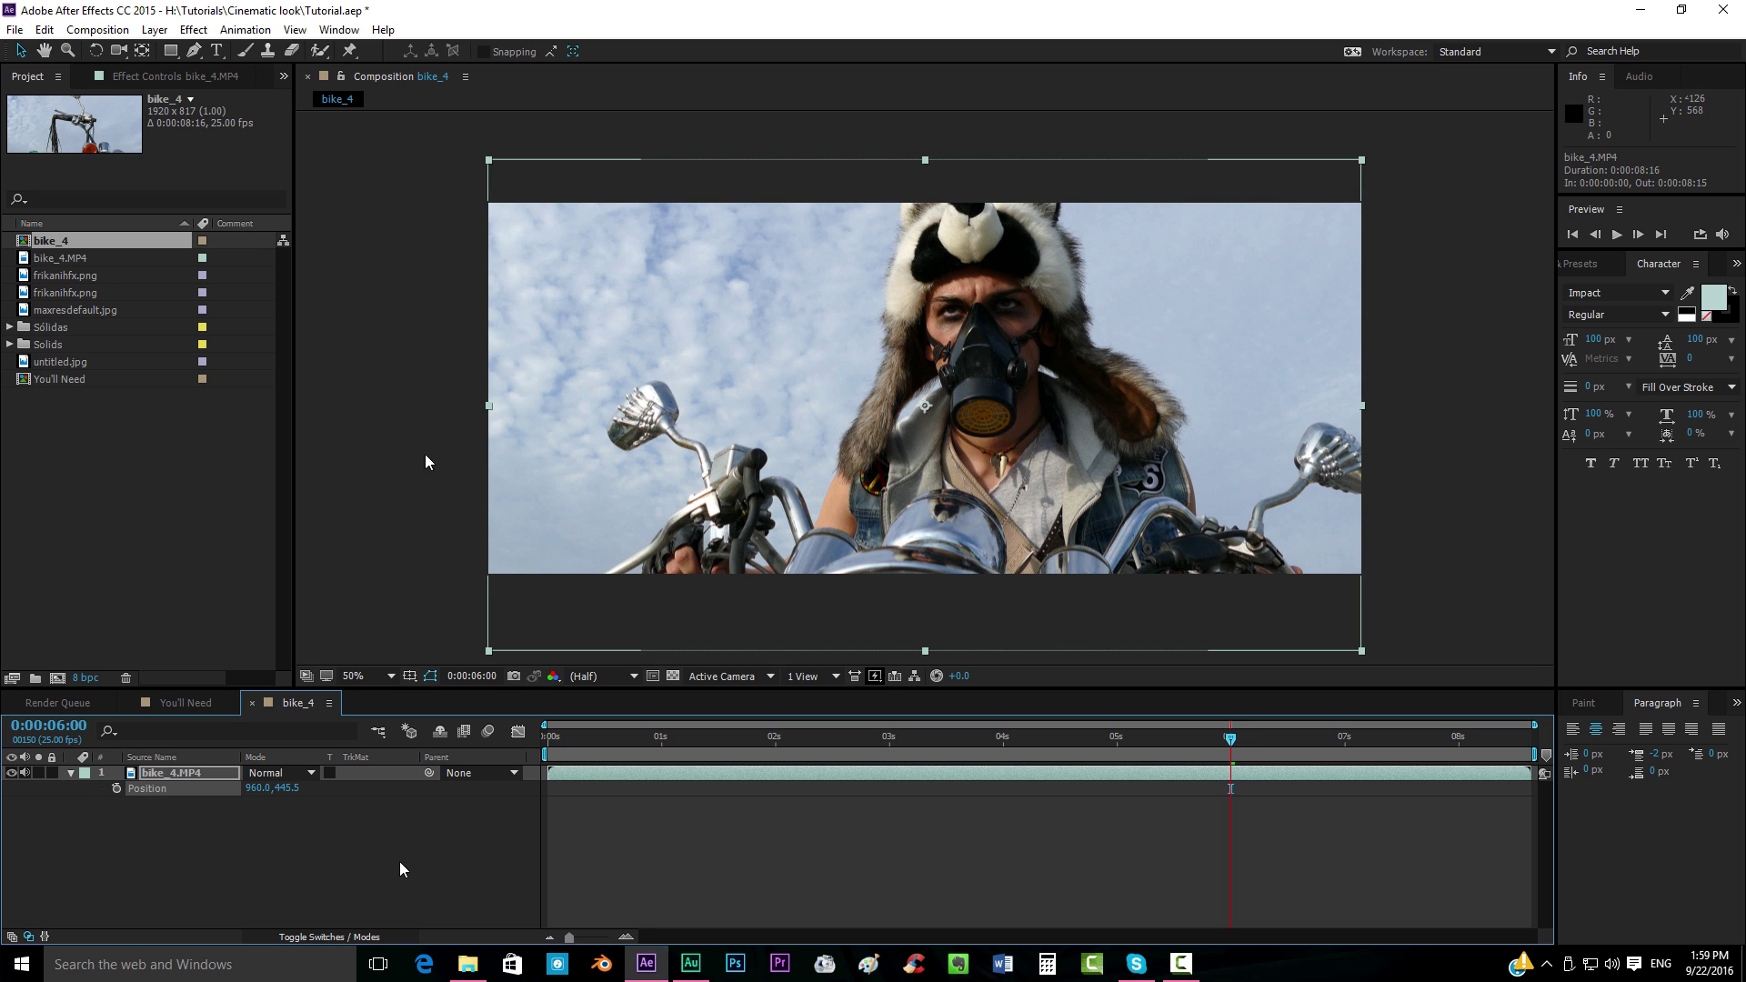
Add a new adjustment layer above the bike footage in the bike_4 composition
{"action": "left_click", "coordinate": [409, 428]}
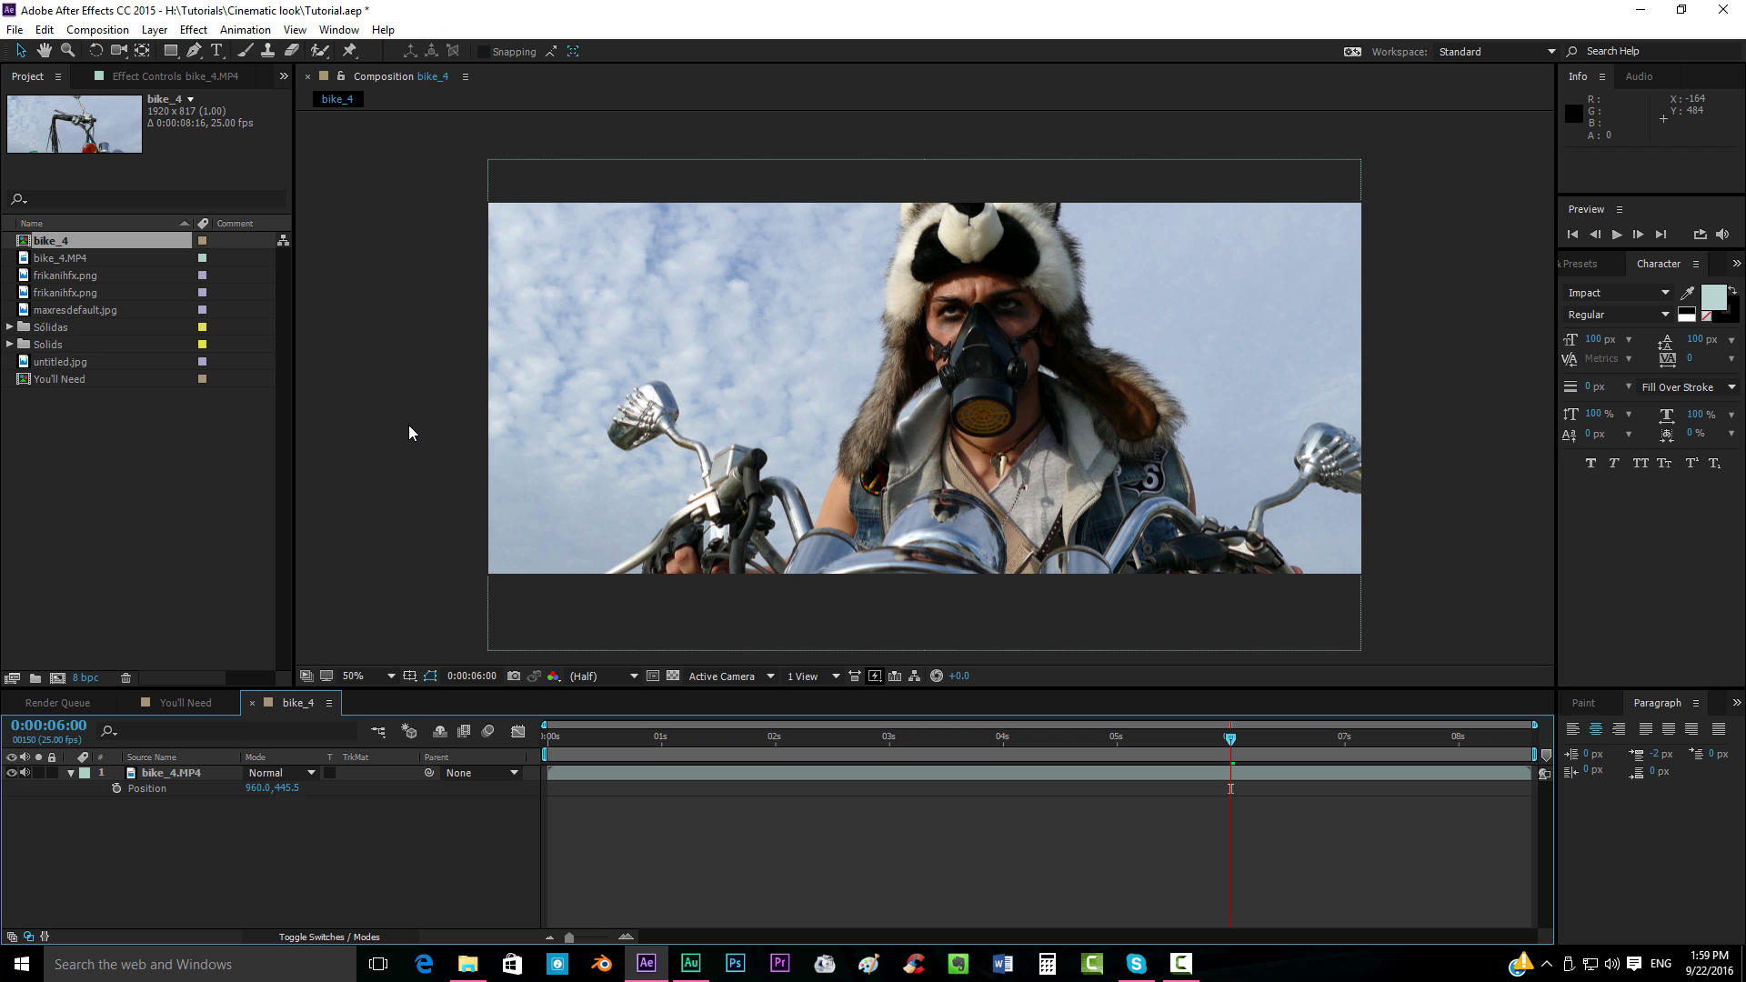
{"action": "left_click", "coordinate": [154, 29]}
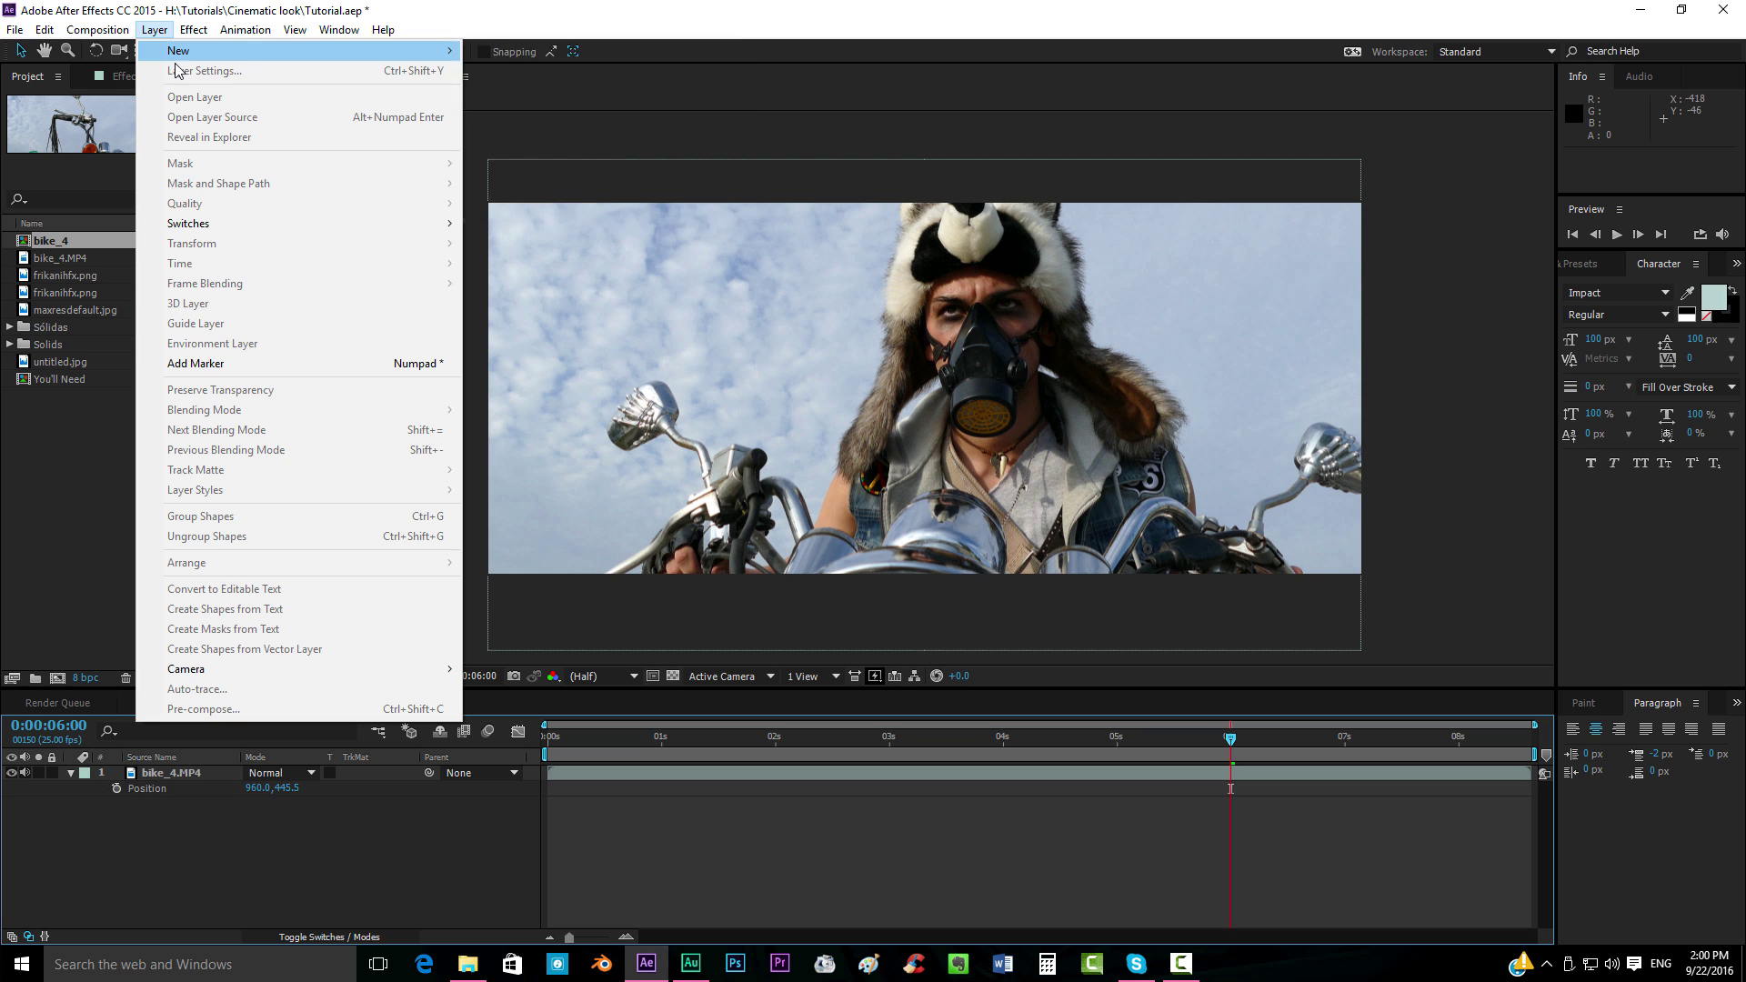
{"action": "mouse_move", "coordinate": [258, 55]}
{"action": "left_click", "coordinate": [574, 153]}
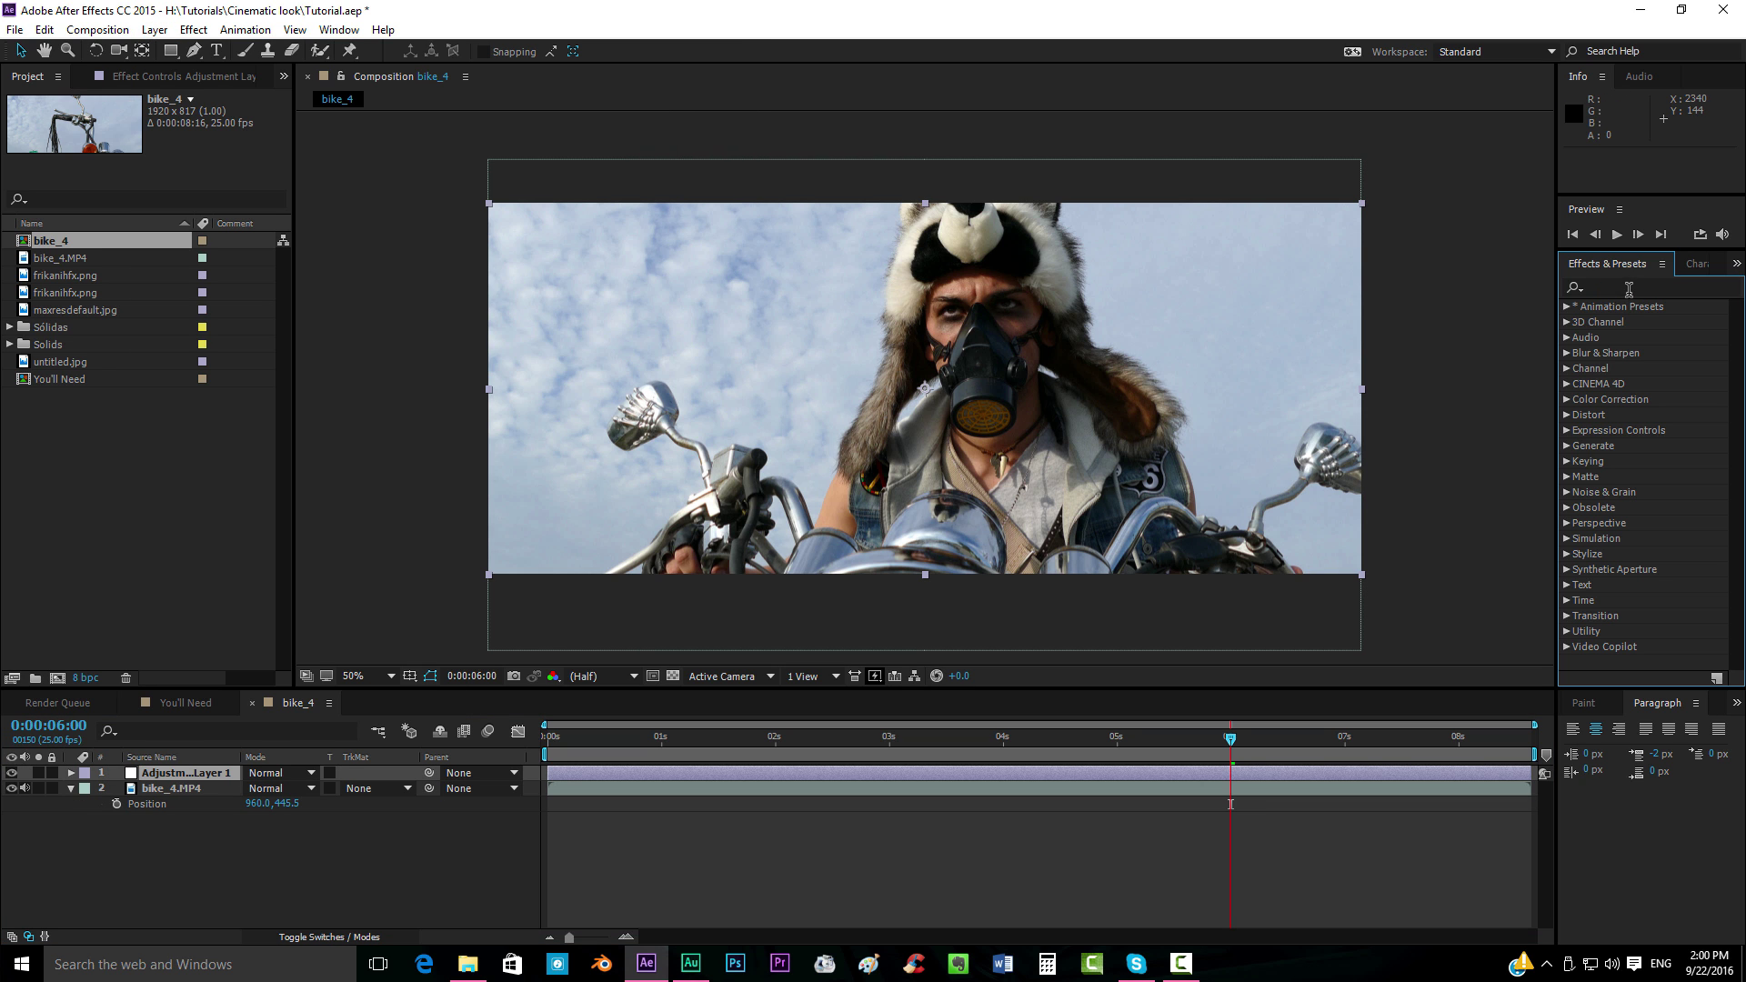
Apply the Tint effect to the adjustment layer and set the layer's blending mode to Soft Light
{"action": "left_click", "coordinate": [1629, 291]}
{"action": "type", "text": "c"}
{"action": "type", "text": "tint"}
{"action": "left_click_drag", "start_coordinate": [1614, 368], "coordinate": [1064, 781]}
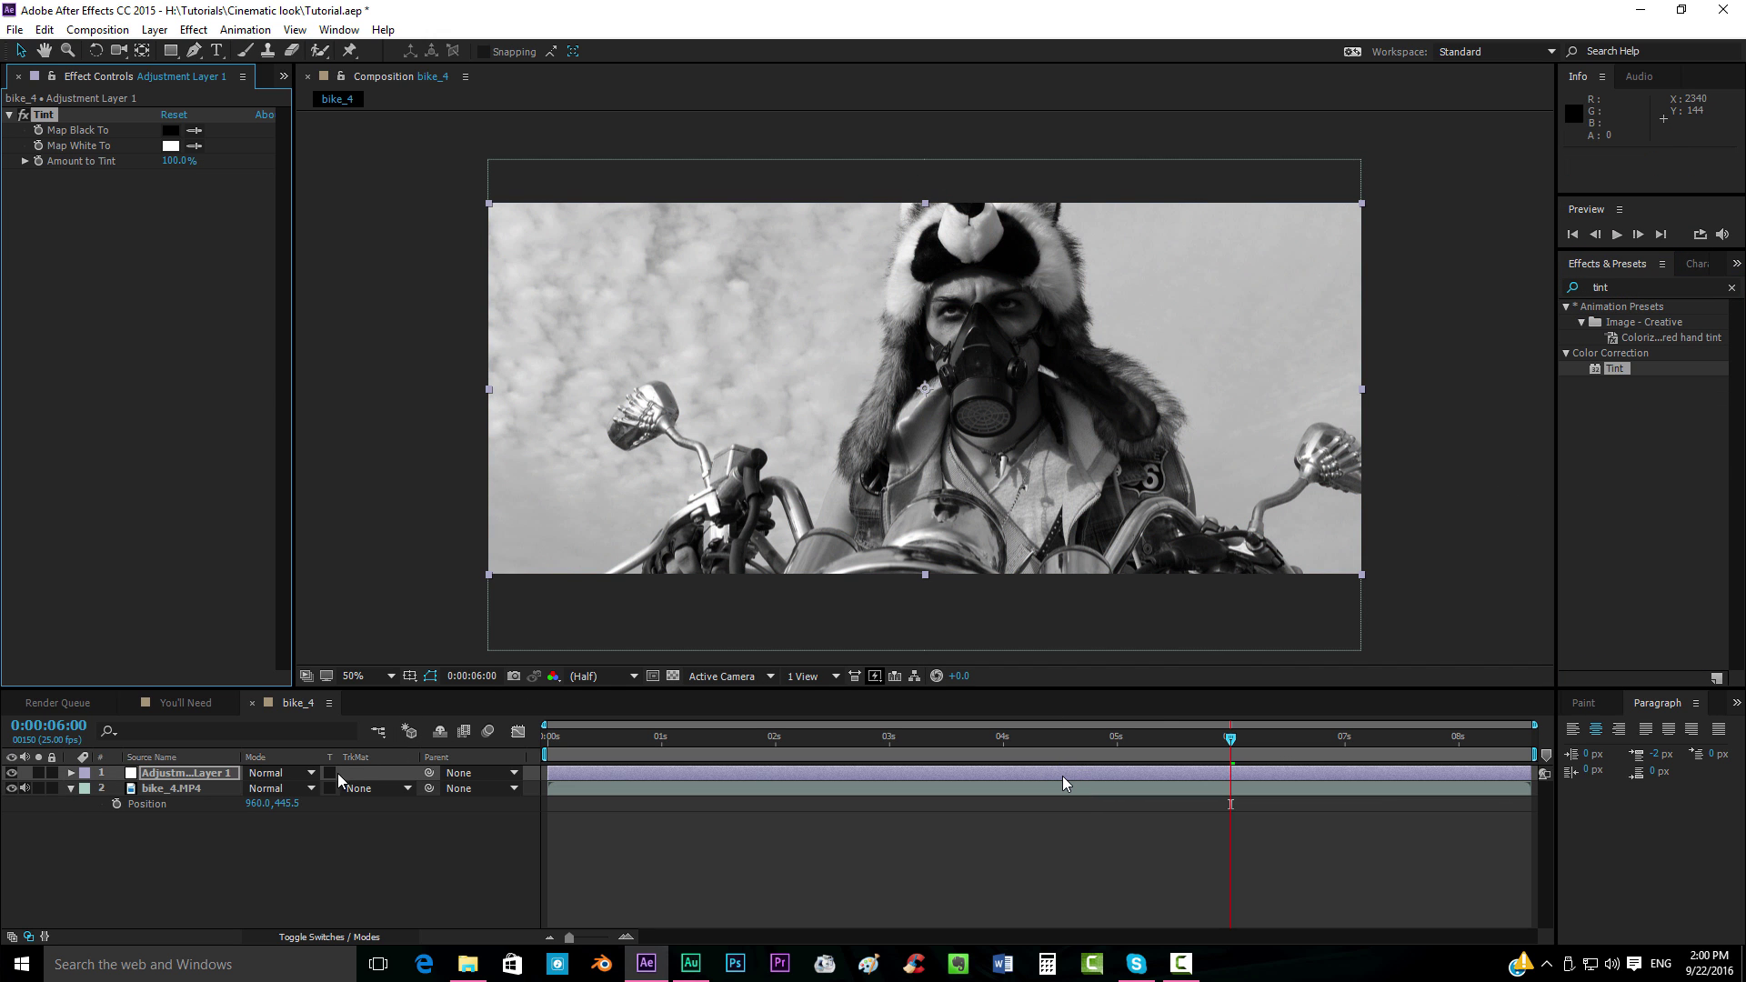
{"action": "left_click", "coordinate": [300, 775]}
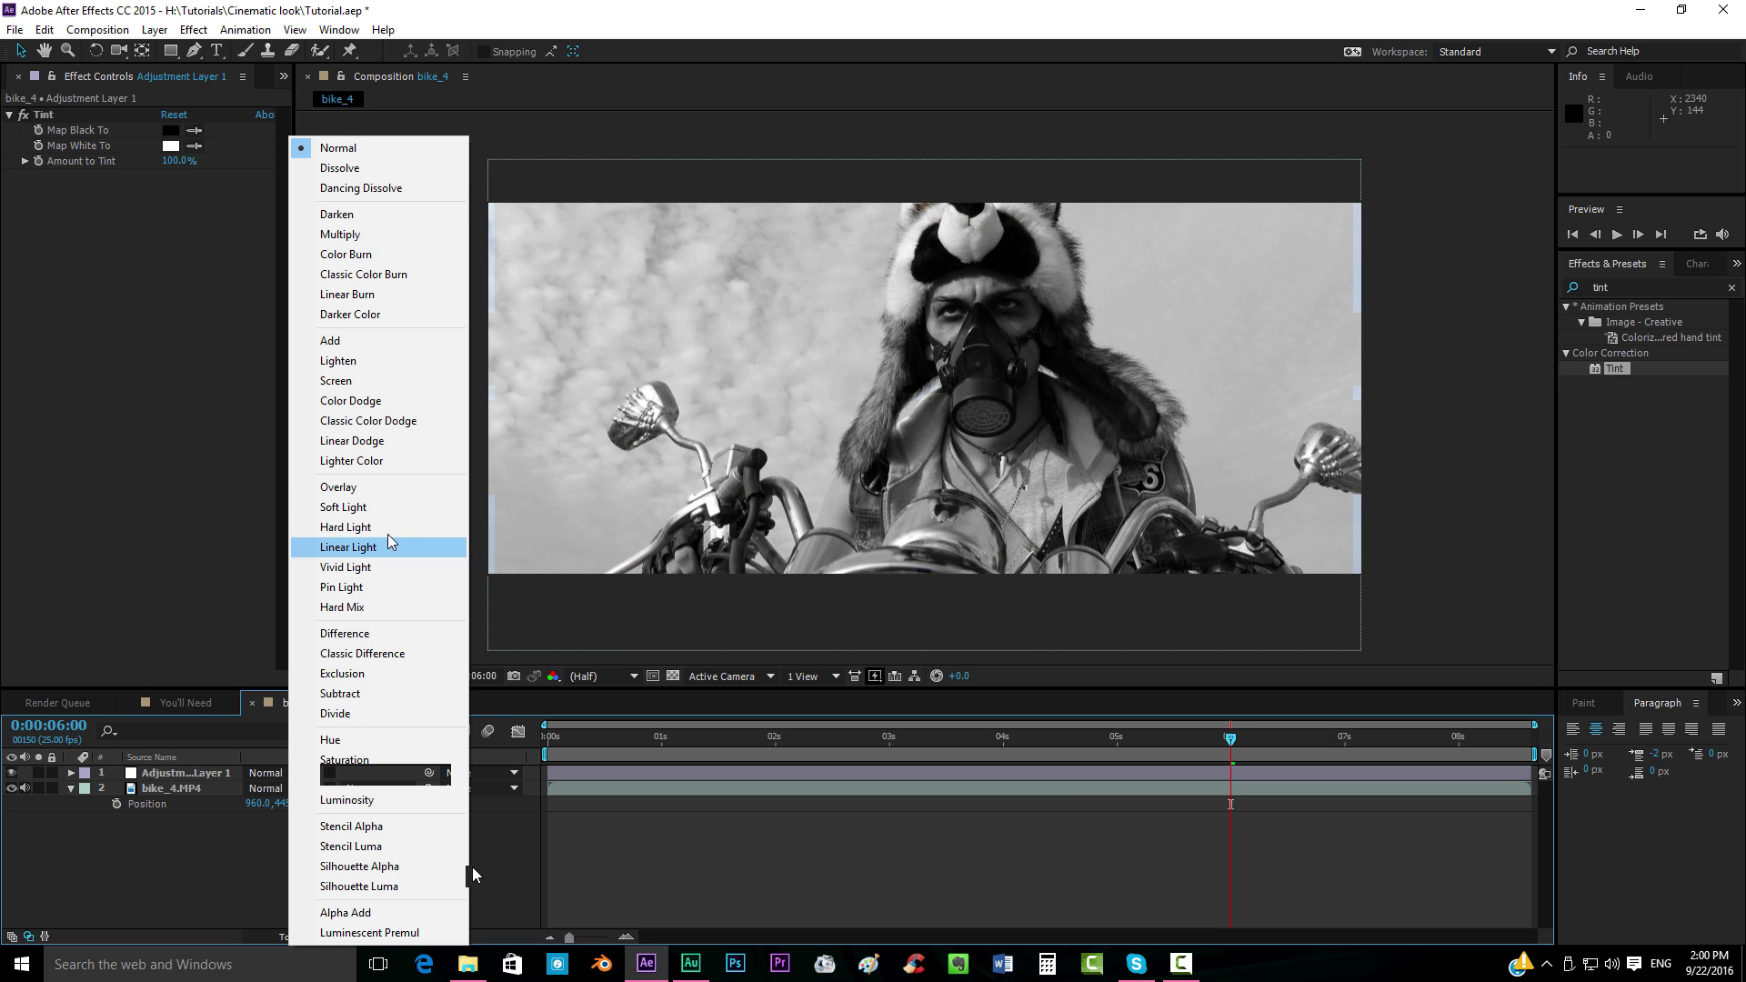
{"action": "left_click", "coordinate": [344, 507]}
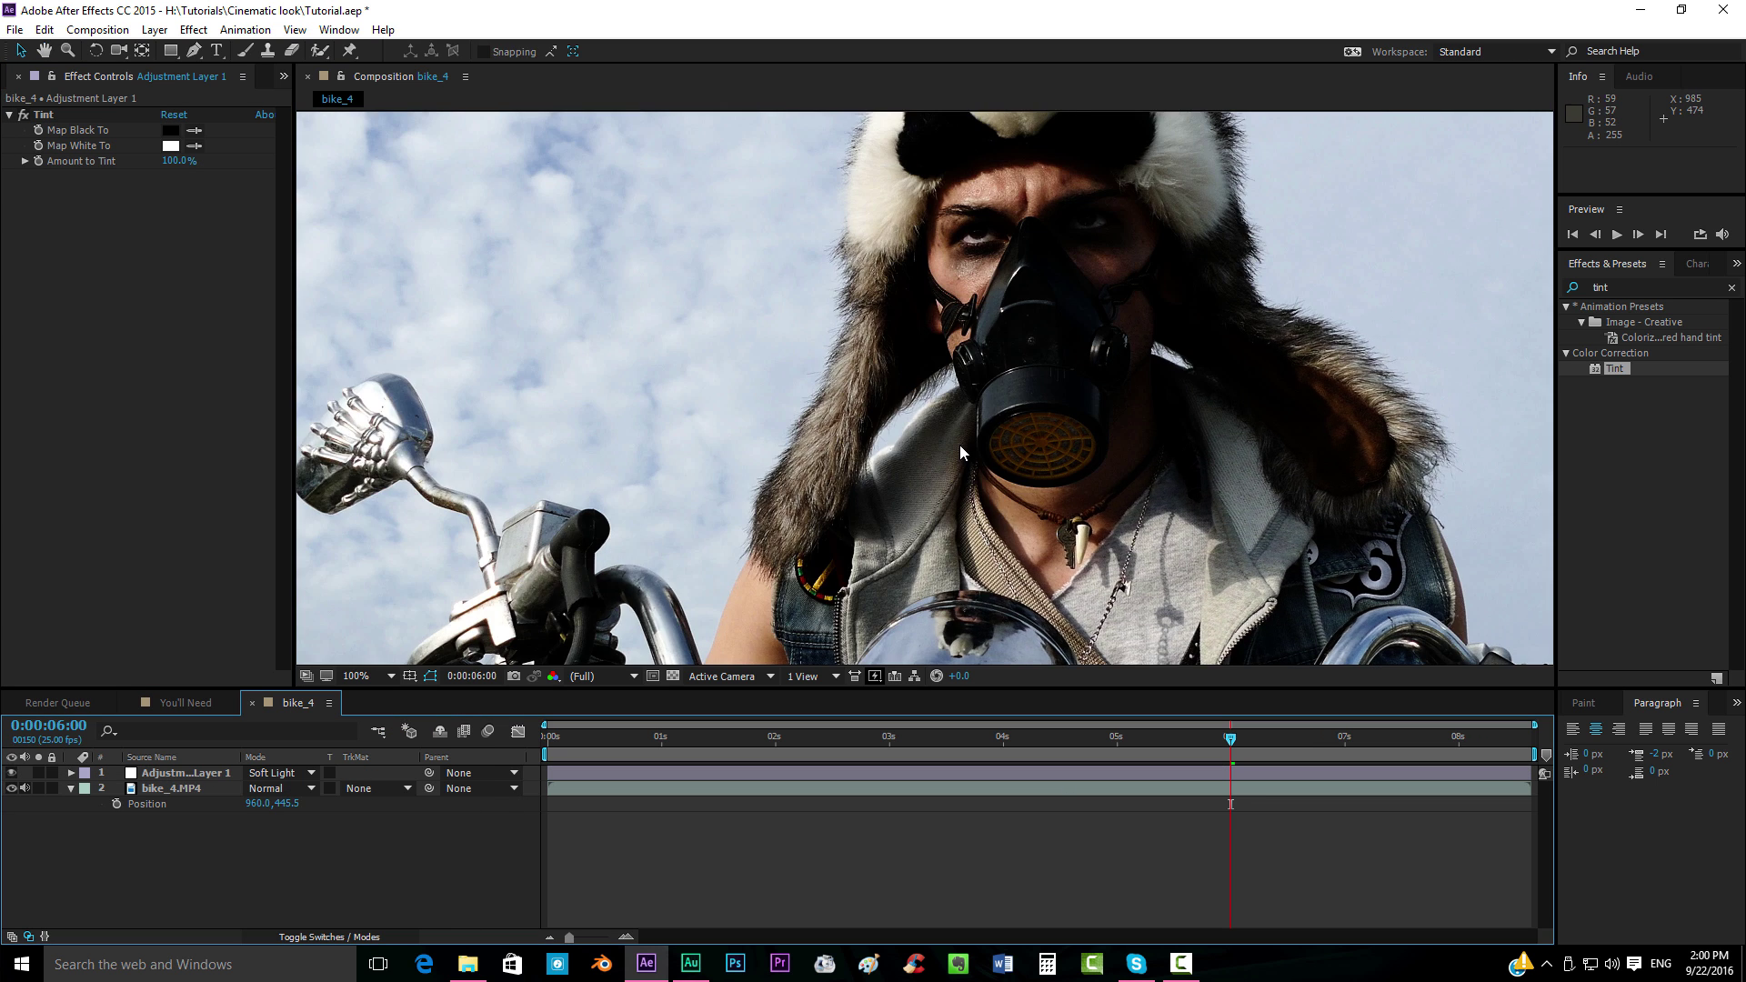
Set the Tint effect's Map Black To colour to a very dark purple
{"action": "left_click_drag", "start_coordinate": [959, 444], "coordinate": [990, 522]}
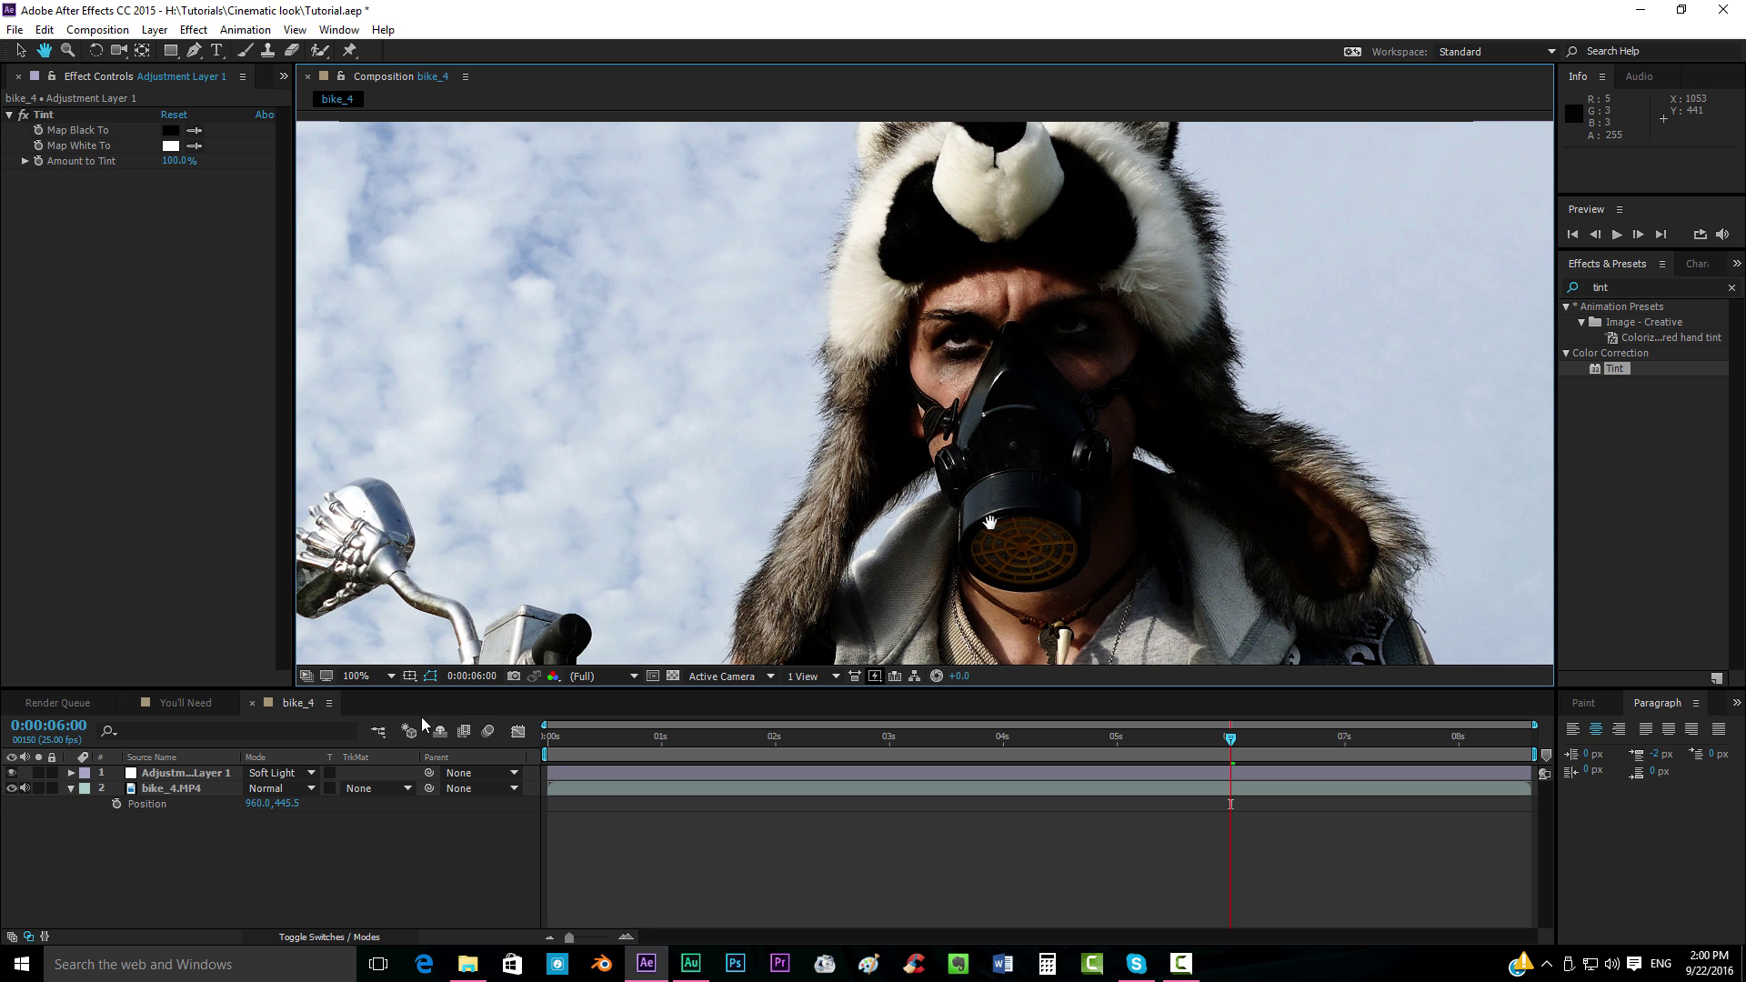
{"action": "left_click", "coordinate": [391, 676]}
{"action": "left_click", "coordinate": [408, 348]}
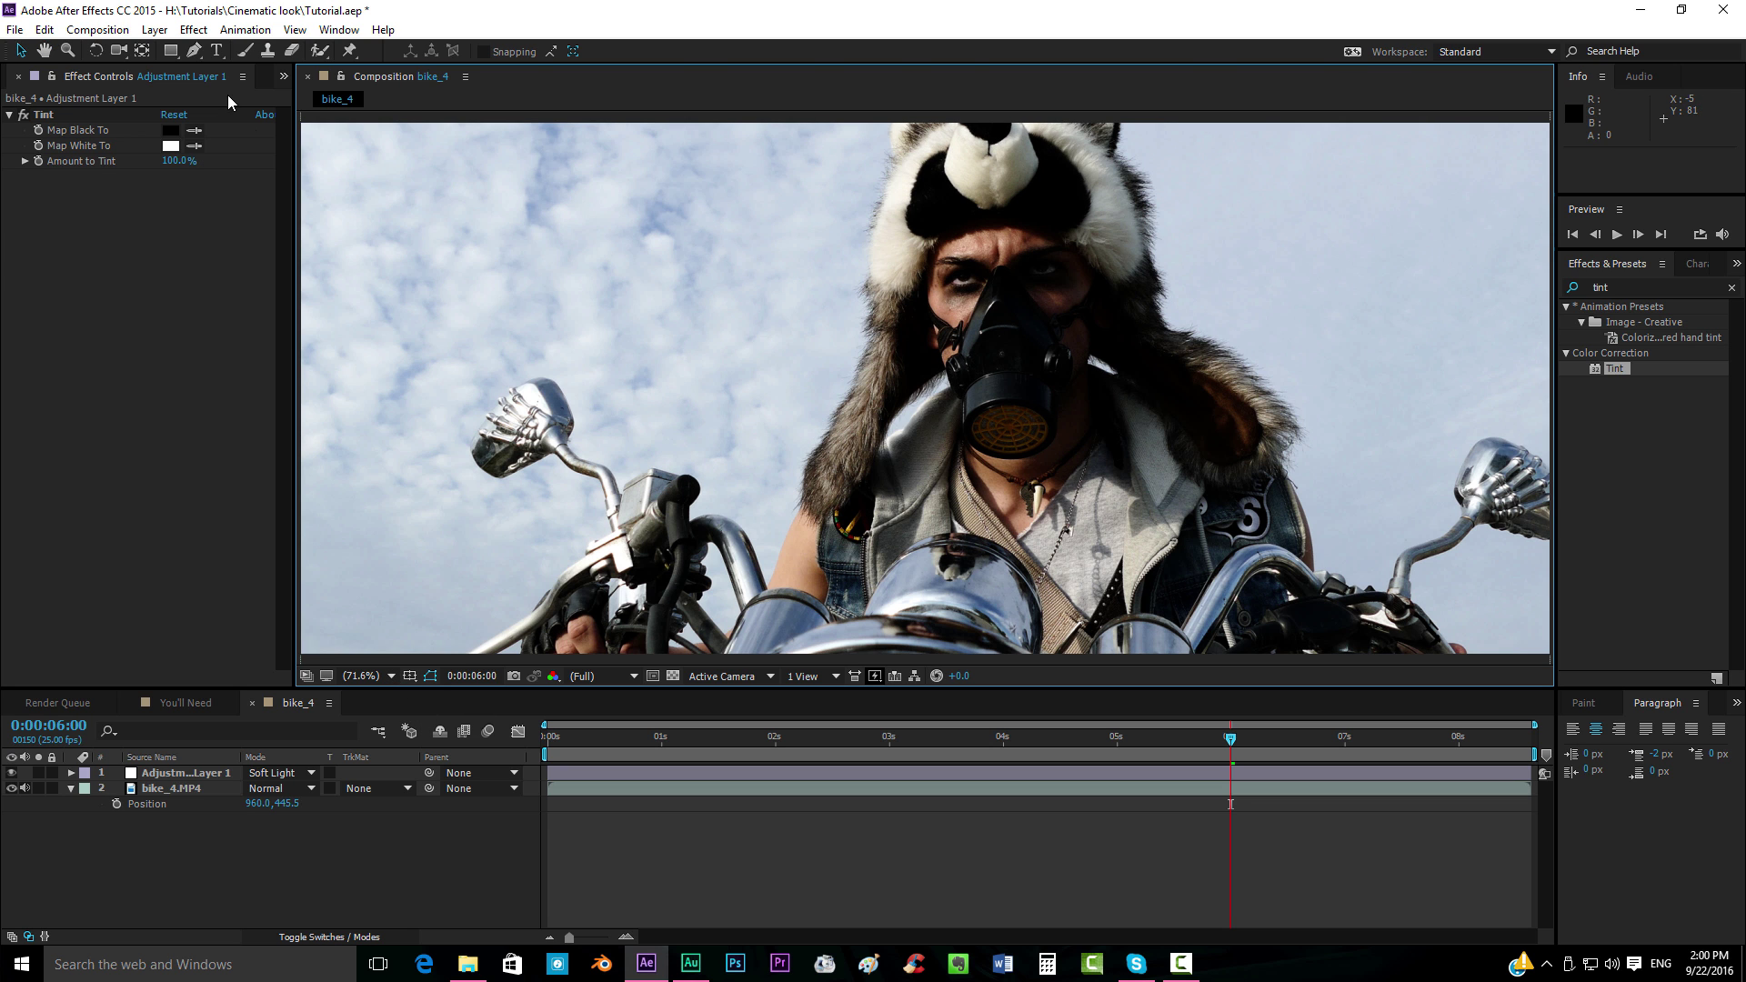
{"action": "left_click", "coordinate": [170, 130]}
{"action": "key", "text": "Escape"}
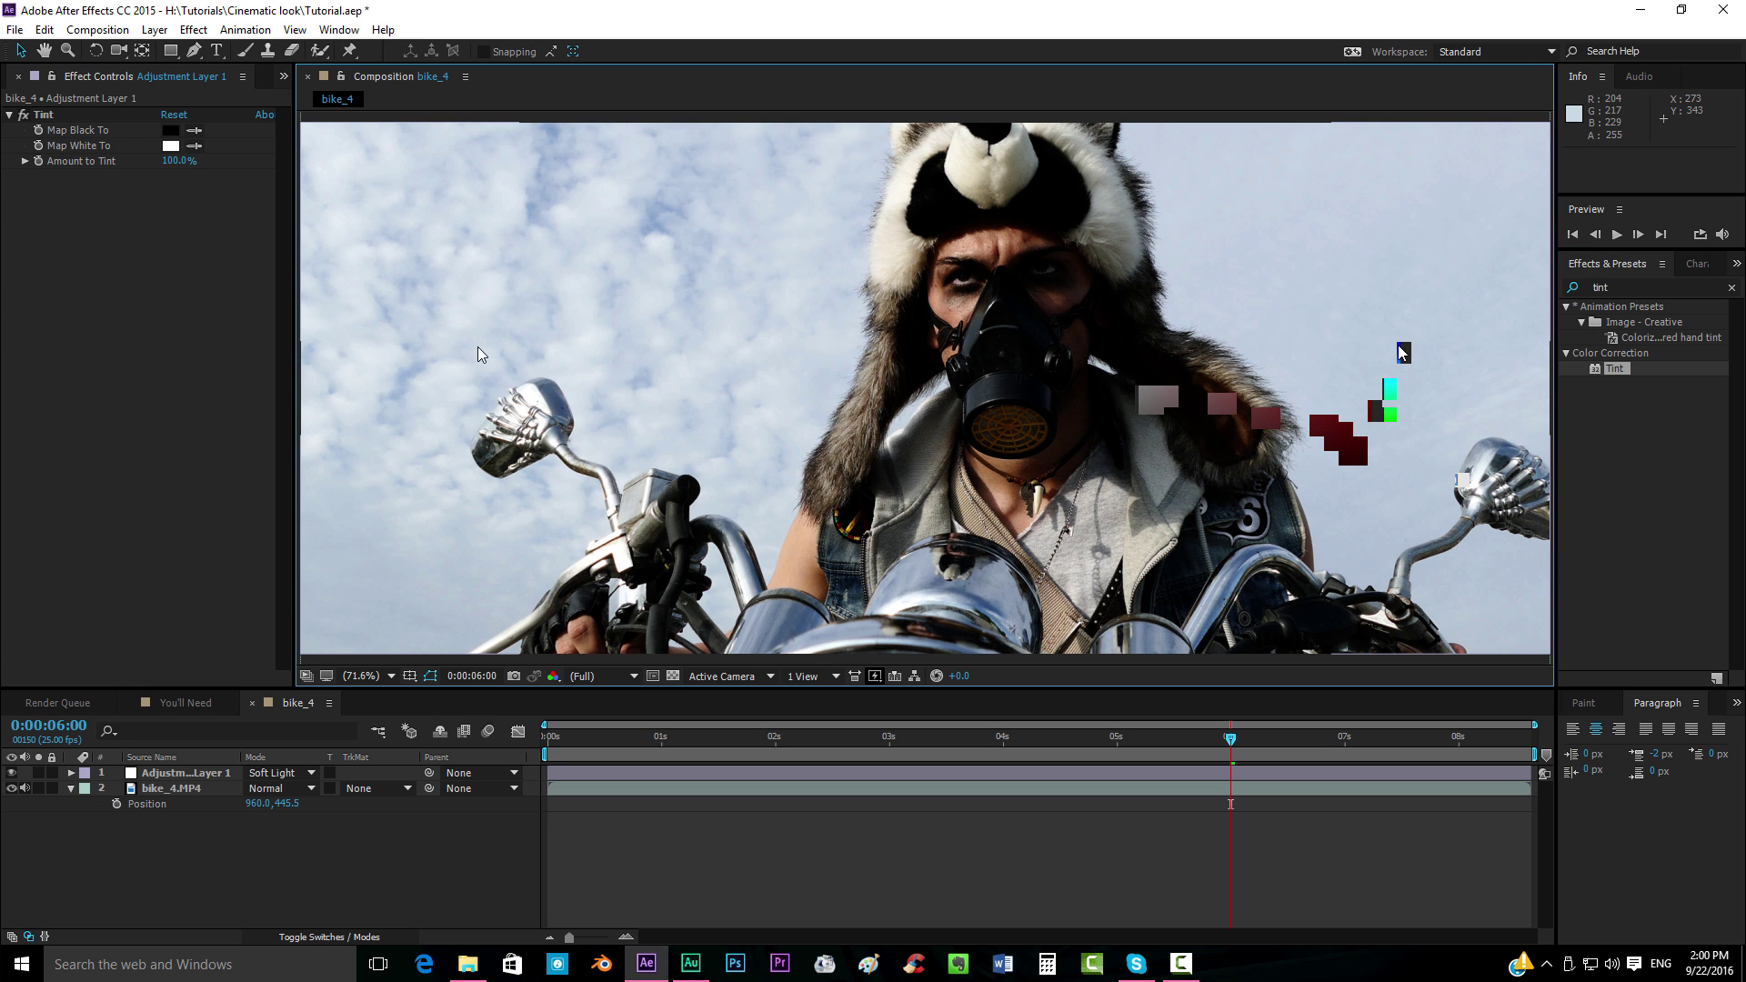
{"action": "left_click_drag", "start_coordinate": [1399, 344], "coordinate": [1406, 318]}
{"action": "left_click_drag", "start_coordinate": [1345, 459], "coordinate": [1394, 443]}
{"action": "left_click", "coordinate": [1537, 269]}
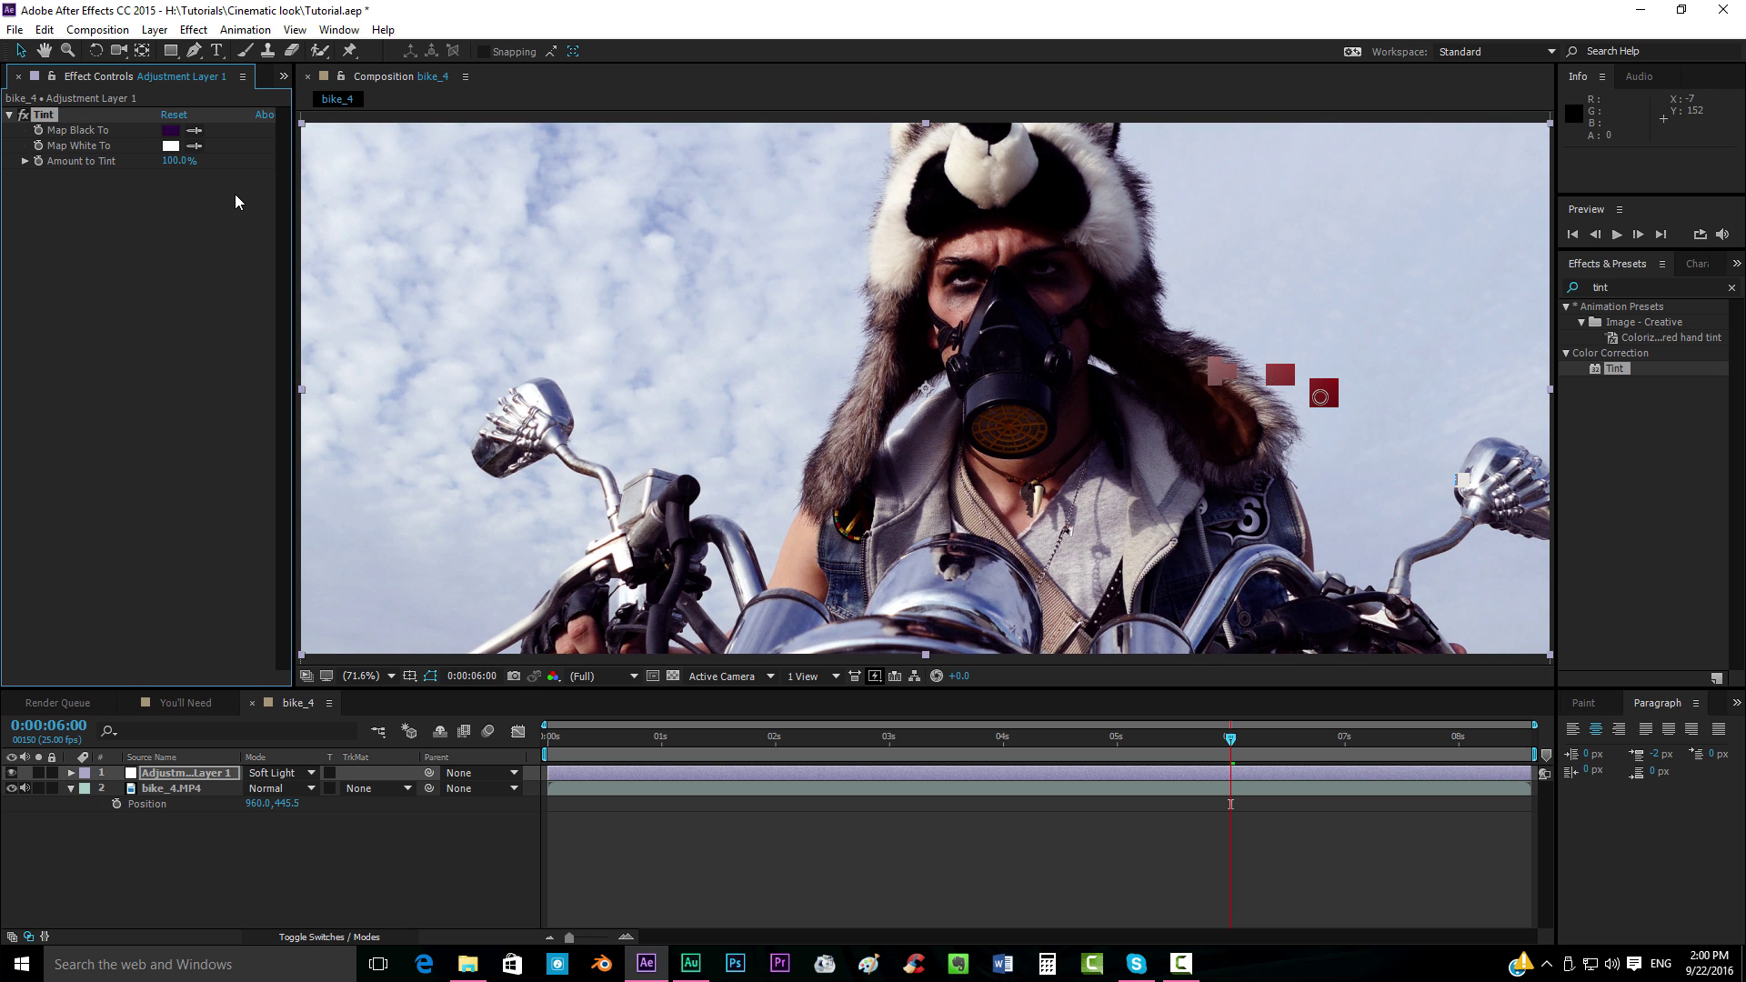
Set the Tint effect's Map White To colour to a light orange, FFCD77
{"action": "left_click", "coordinate": [171, 146]}
{"action": "left_click_drag", "start_coordinate": [1395, 476], "coordinate": [1416, 474]}
{"action": "mouse_move", "coordinate": [1206, 295]}
{"action": "left_mouse_down"}
{"action": "mouse_move", "coordinate": [1227, 249]}
{"action": "mouse_move", "coordinate": [1263, 250]}
{"action": "left_mouse_up"}
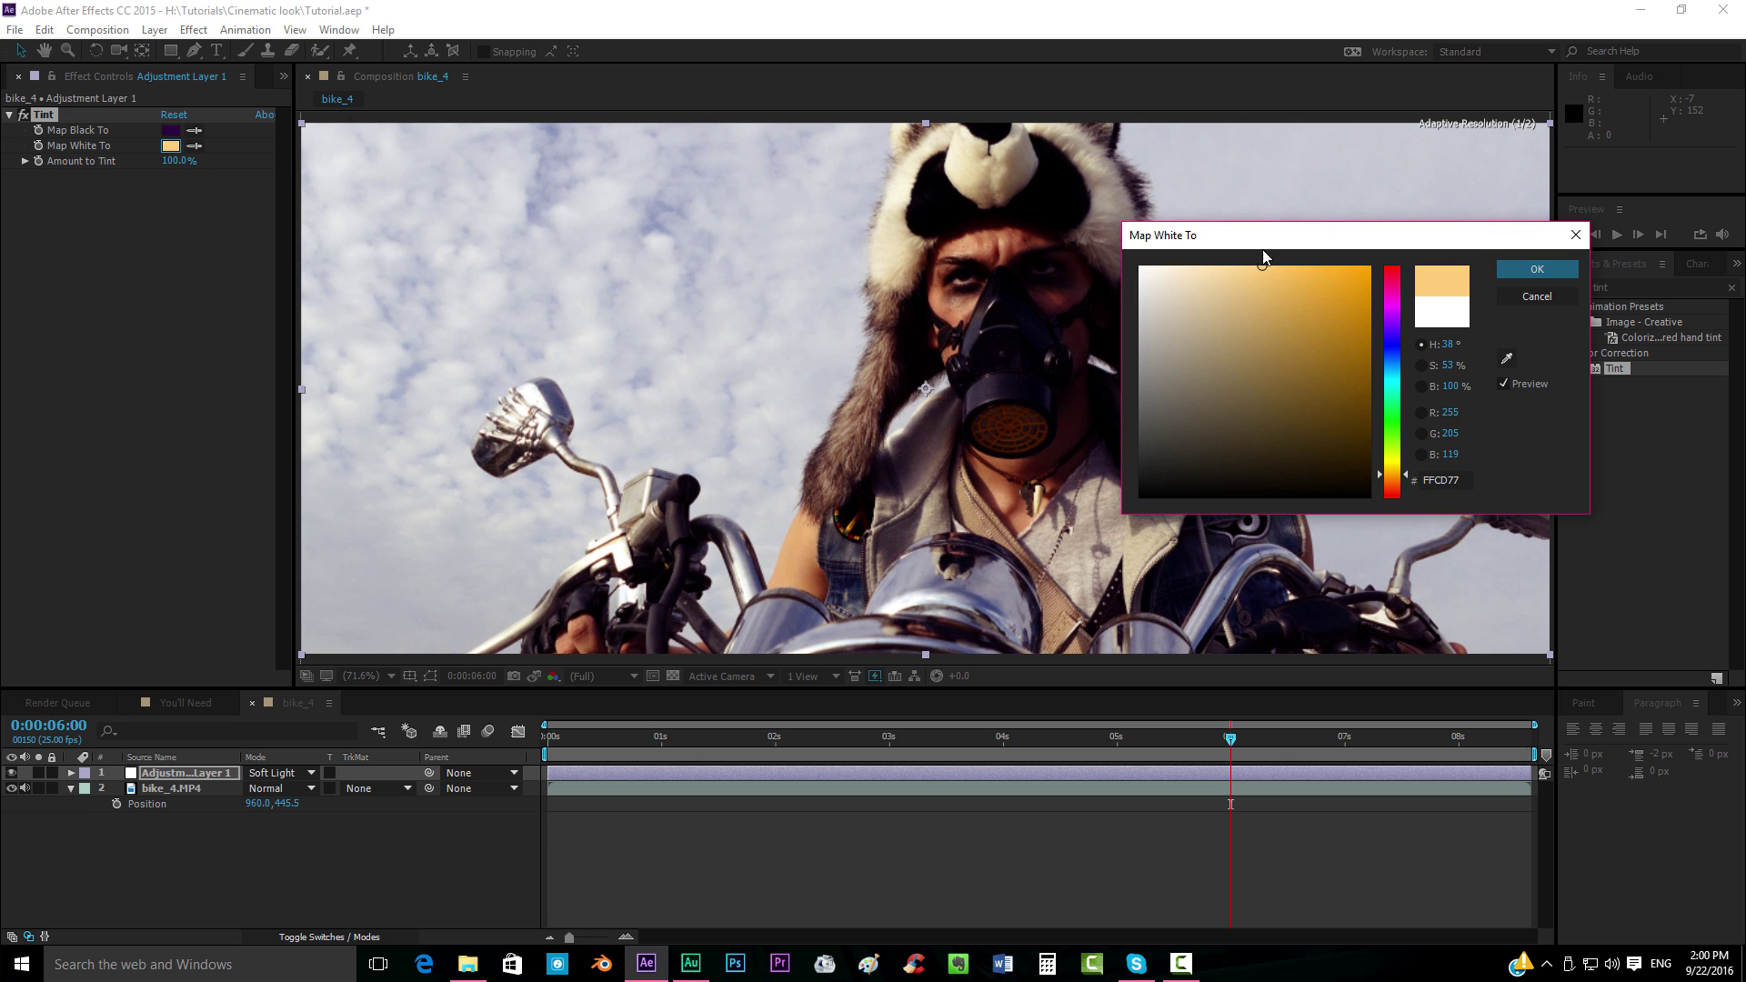
{"action": "left_click", "coordinate": [1514, 265]}
{"action": "key", "text": "Return"}
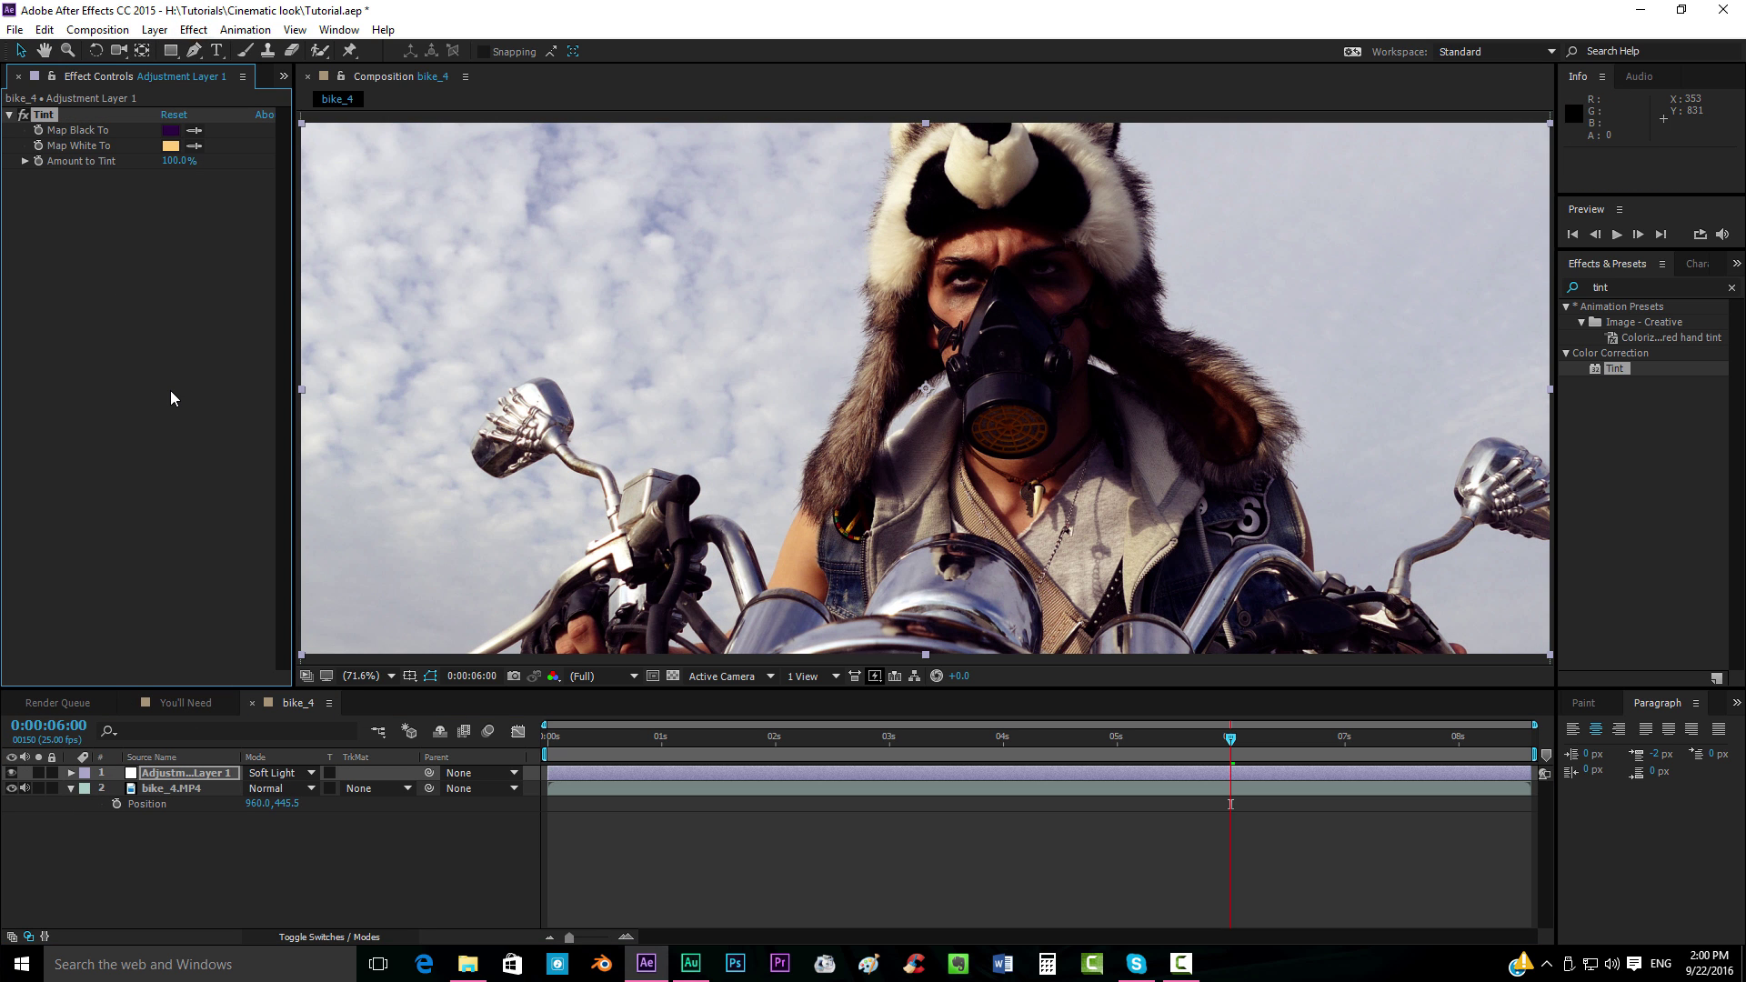
Replace the tinted adjustment layer with a new adjustment layer above the bike footage and apply the Curves effect to it
{"action": "key", "text": "Delete"}
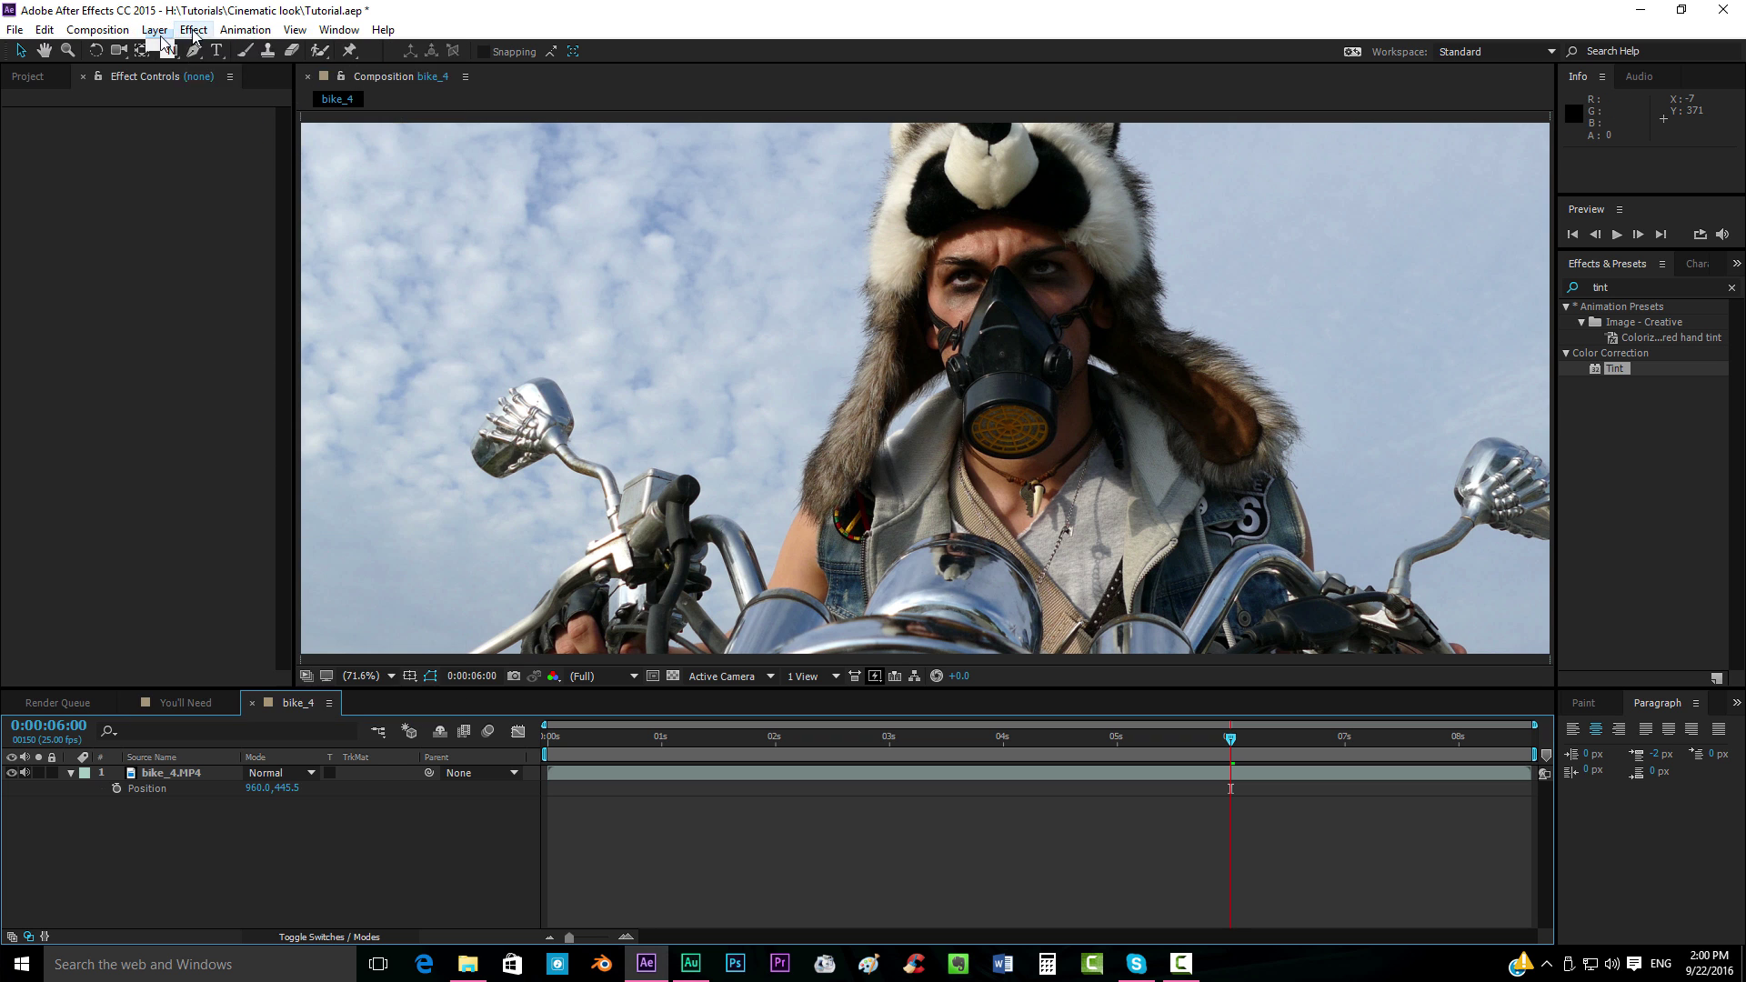
{"action": "left_click", "coordinate": [154, 30]}
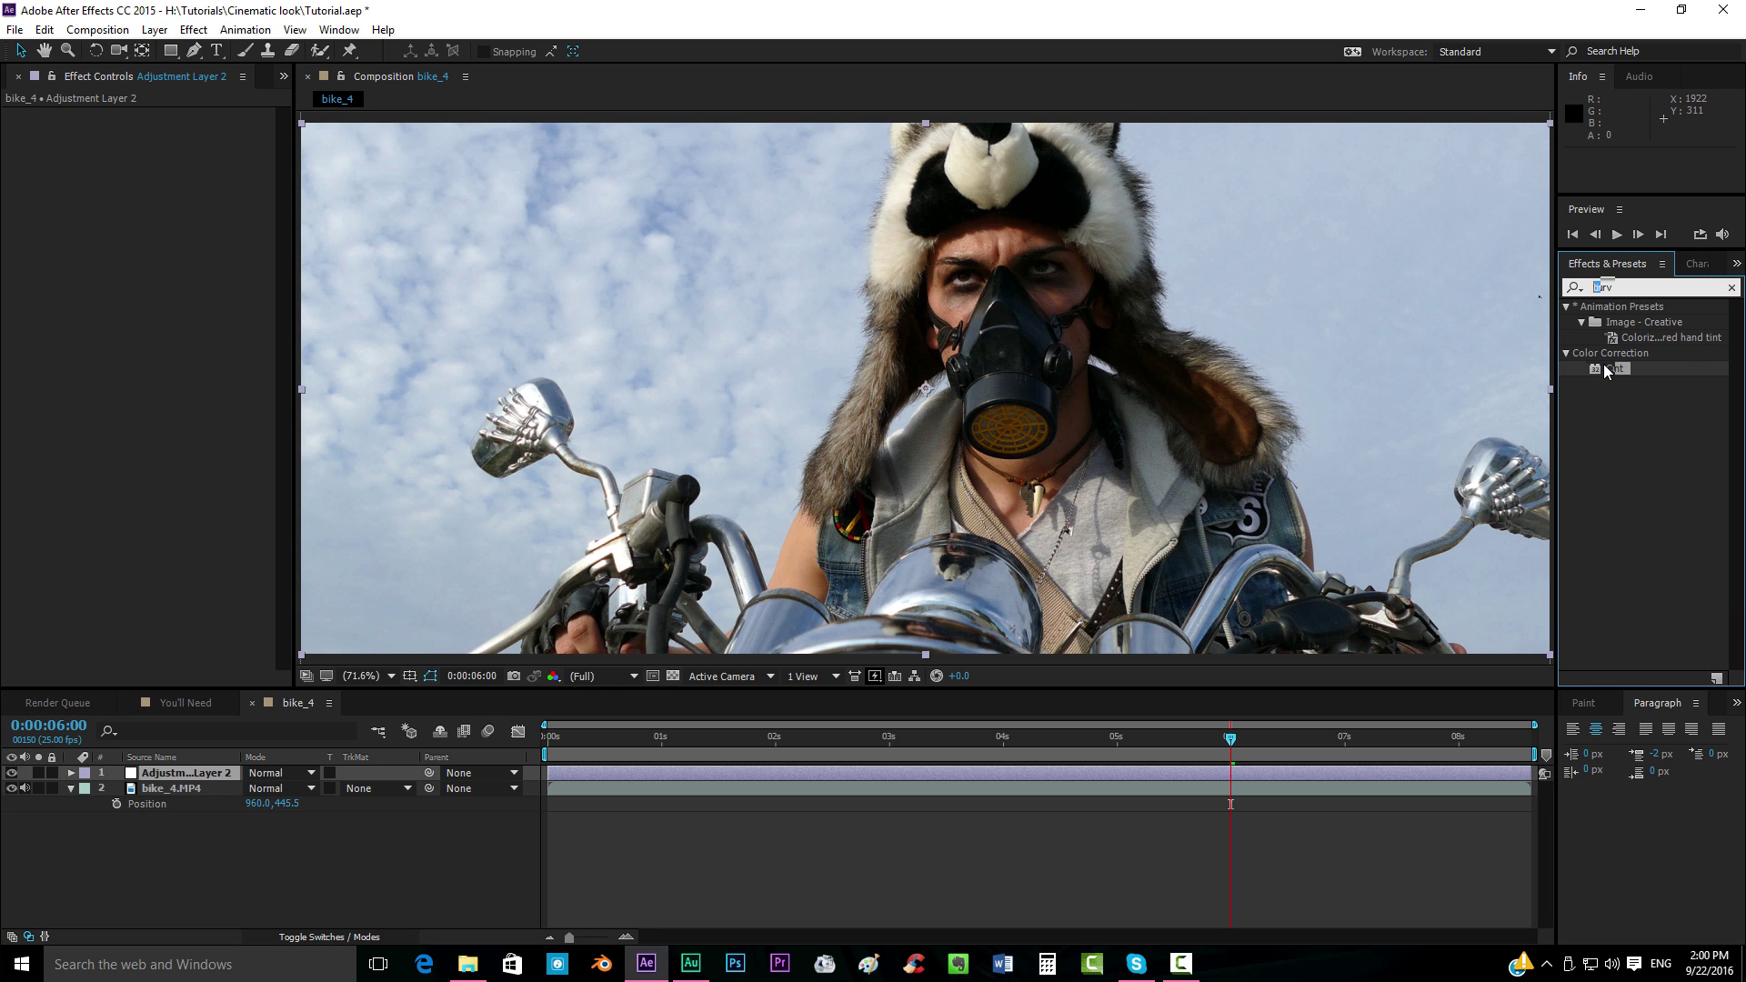
{"action": "left_click_drag", "start_coordinate": [1609, 367], "coordinate": [1120, 772]}
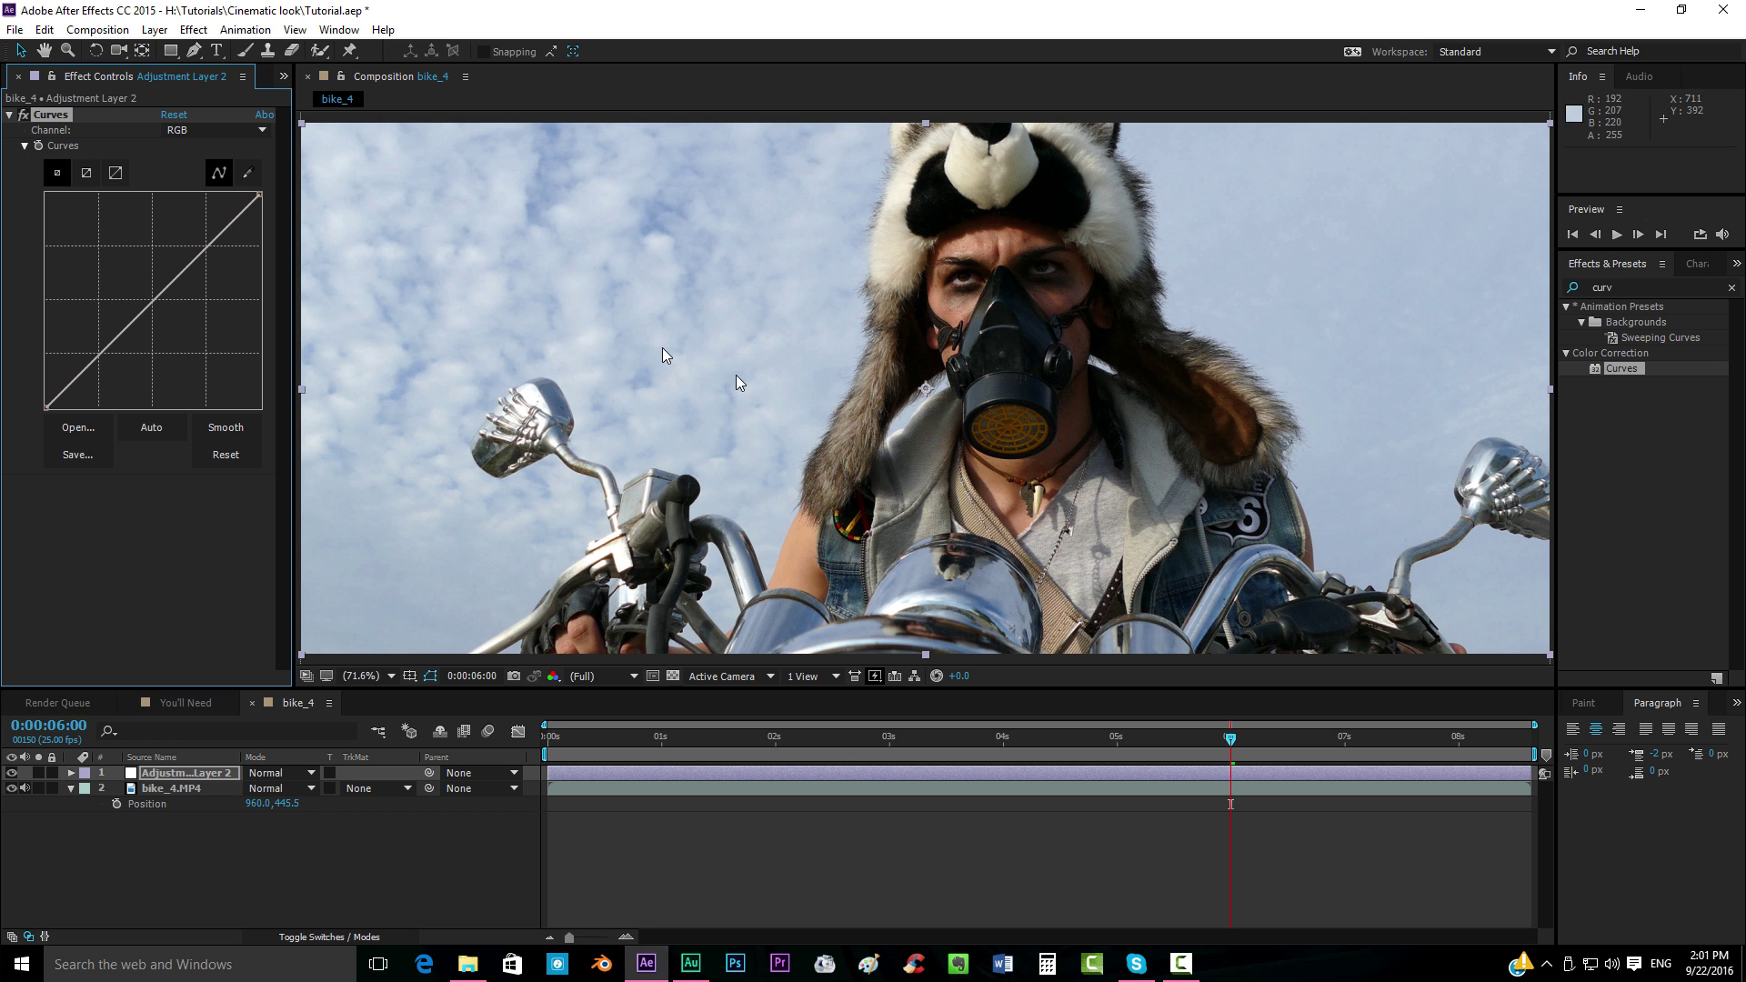
Shape the RGB curve into a gentle S by raising the highlights and lowering the shadows
{"action": "left_click_drag", "start_coordinate": [203, 250], "coordinate": [196, 244]}
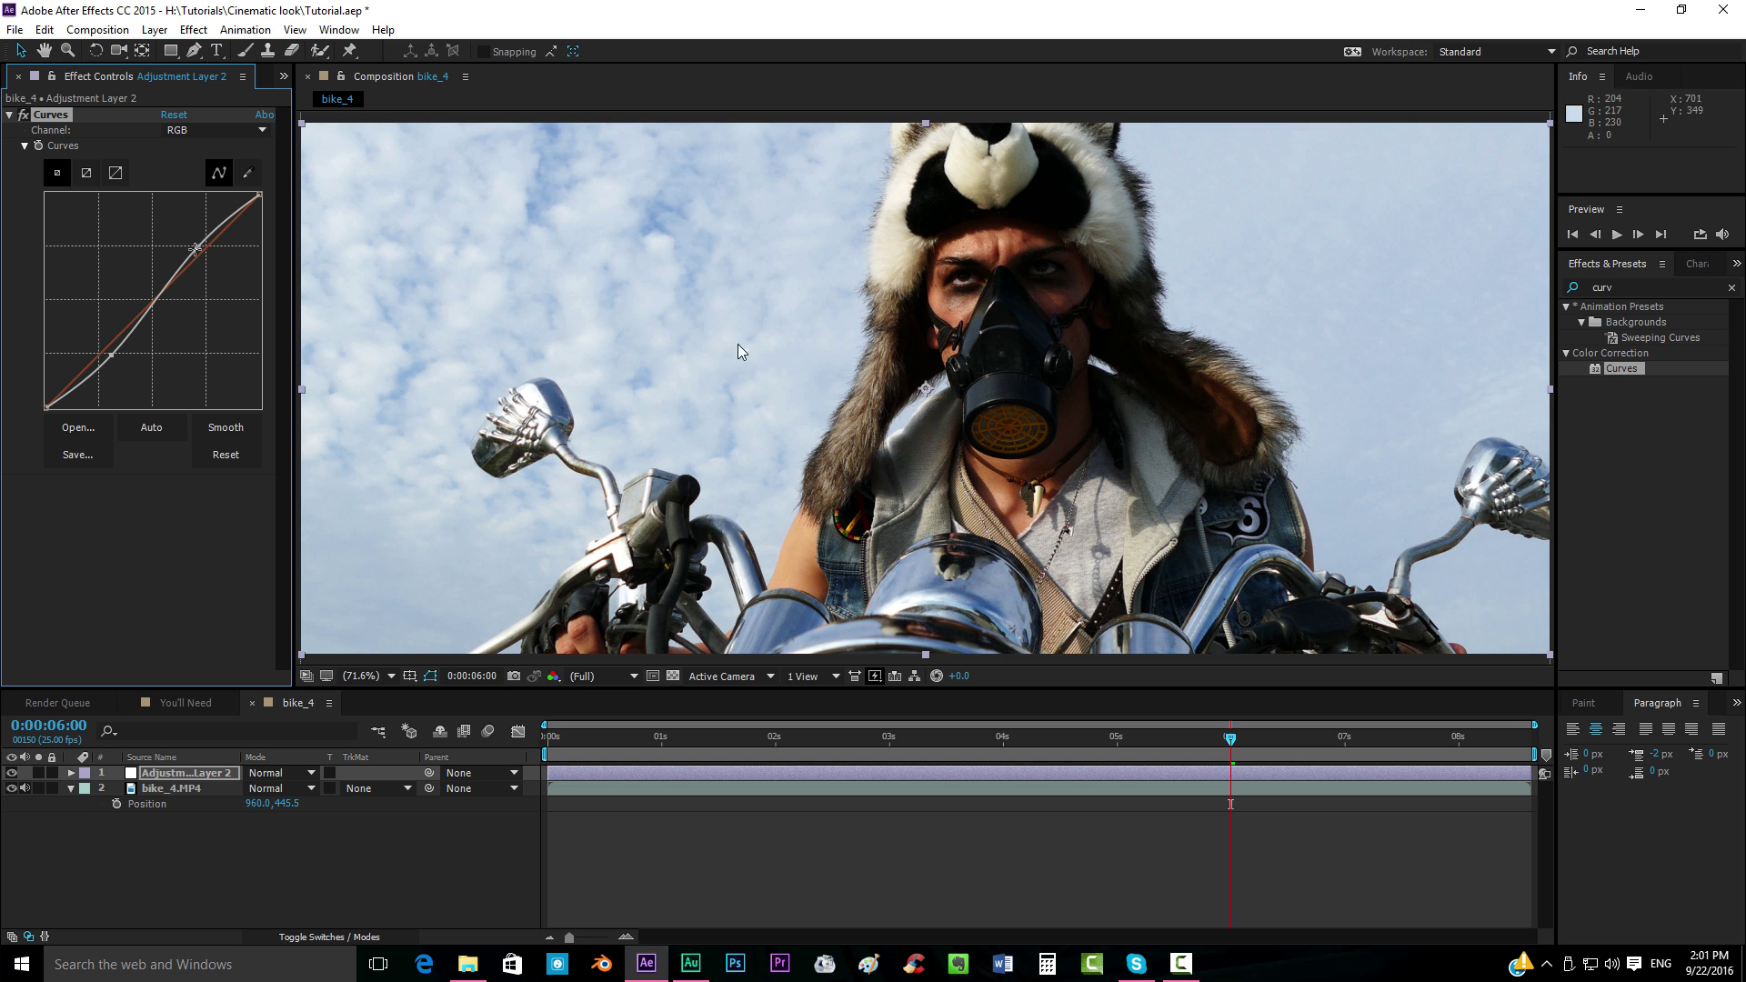
{"action": "left_click_drag", "start_coordinate": [199, 248], "coordinate": [190, 249]}
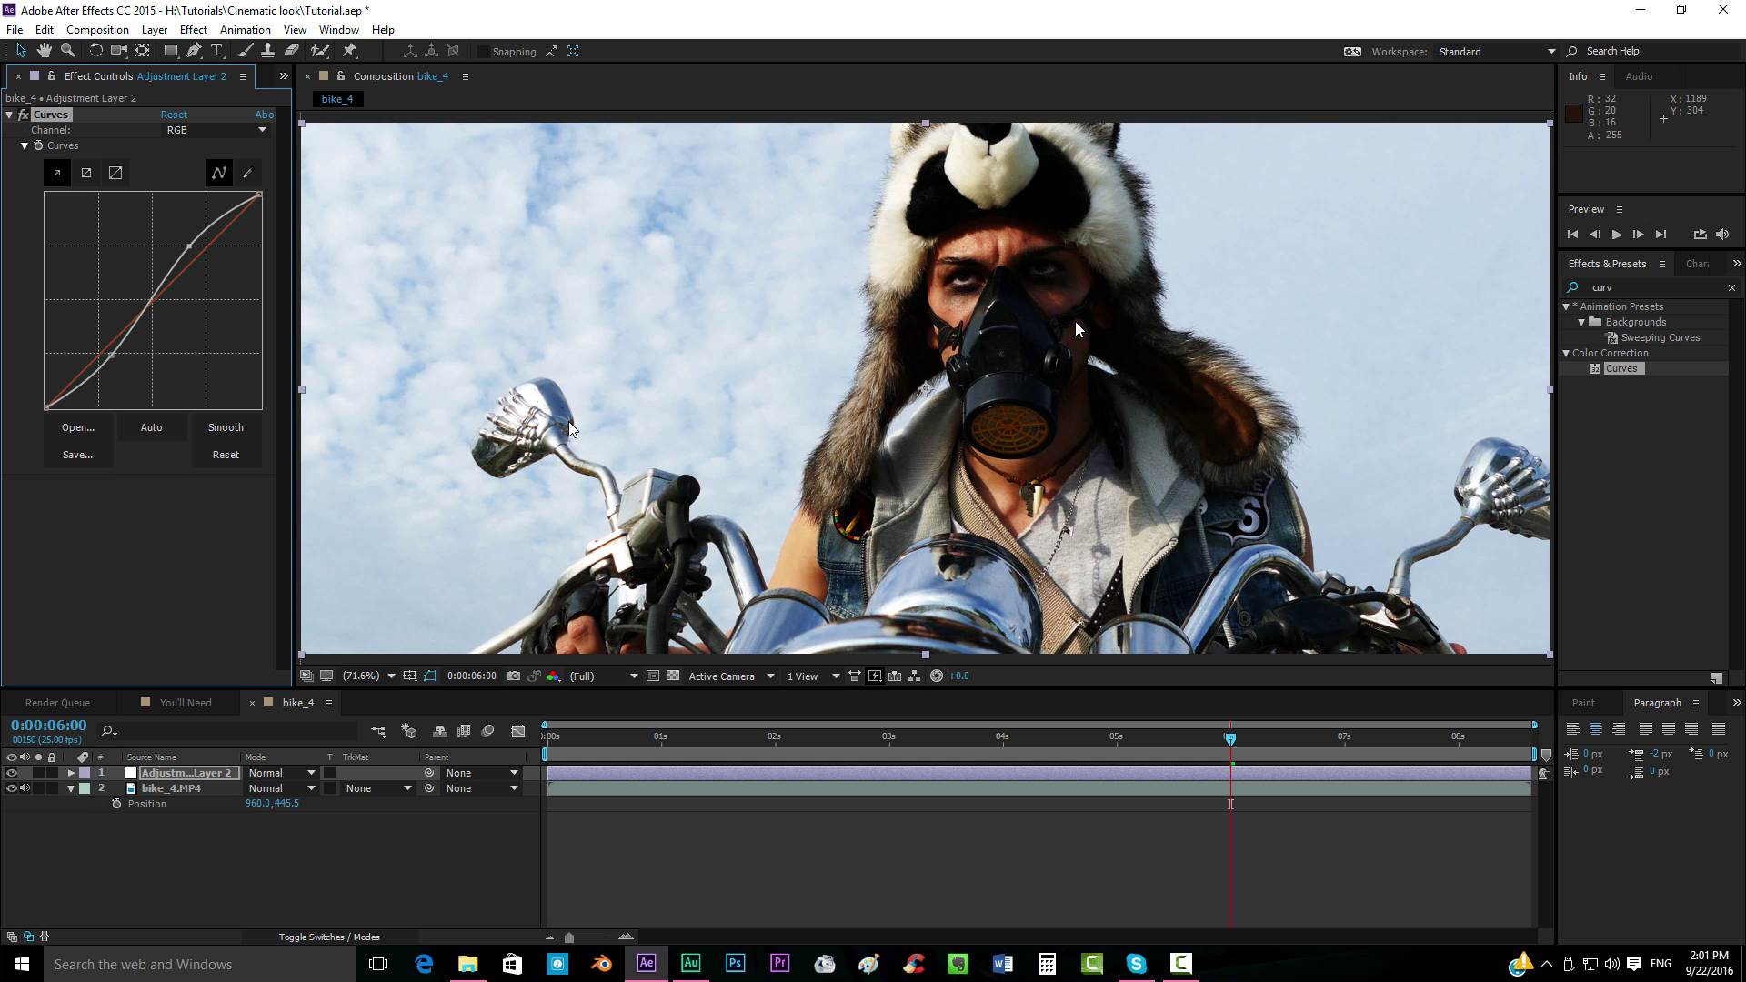
{"action": "mouse_move", "coordinate": [111, 354]}
{"action": "left_mouse_down"}
{"action": "mouse_move", "coordinate": [126, 365]}
{"action": "mouse_move", "coordinate": [109, 354]}
{"action": "left_mouse_up"}
{"action": "left_click_drag", "start_coordinate": [109, 355], "coordinate": [112, 357]}
Try the Hue/Saturation effect on the adjustment layer with Master Saturation at -30, and undo it
{"action": "type", "text": "sat"}
{"action": "left_click_drag", "start_coordinate": [1641, 386], "coordinate": [1197, 774]}
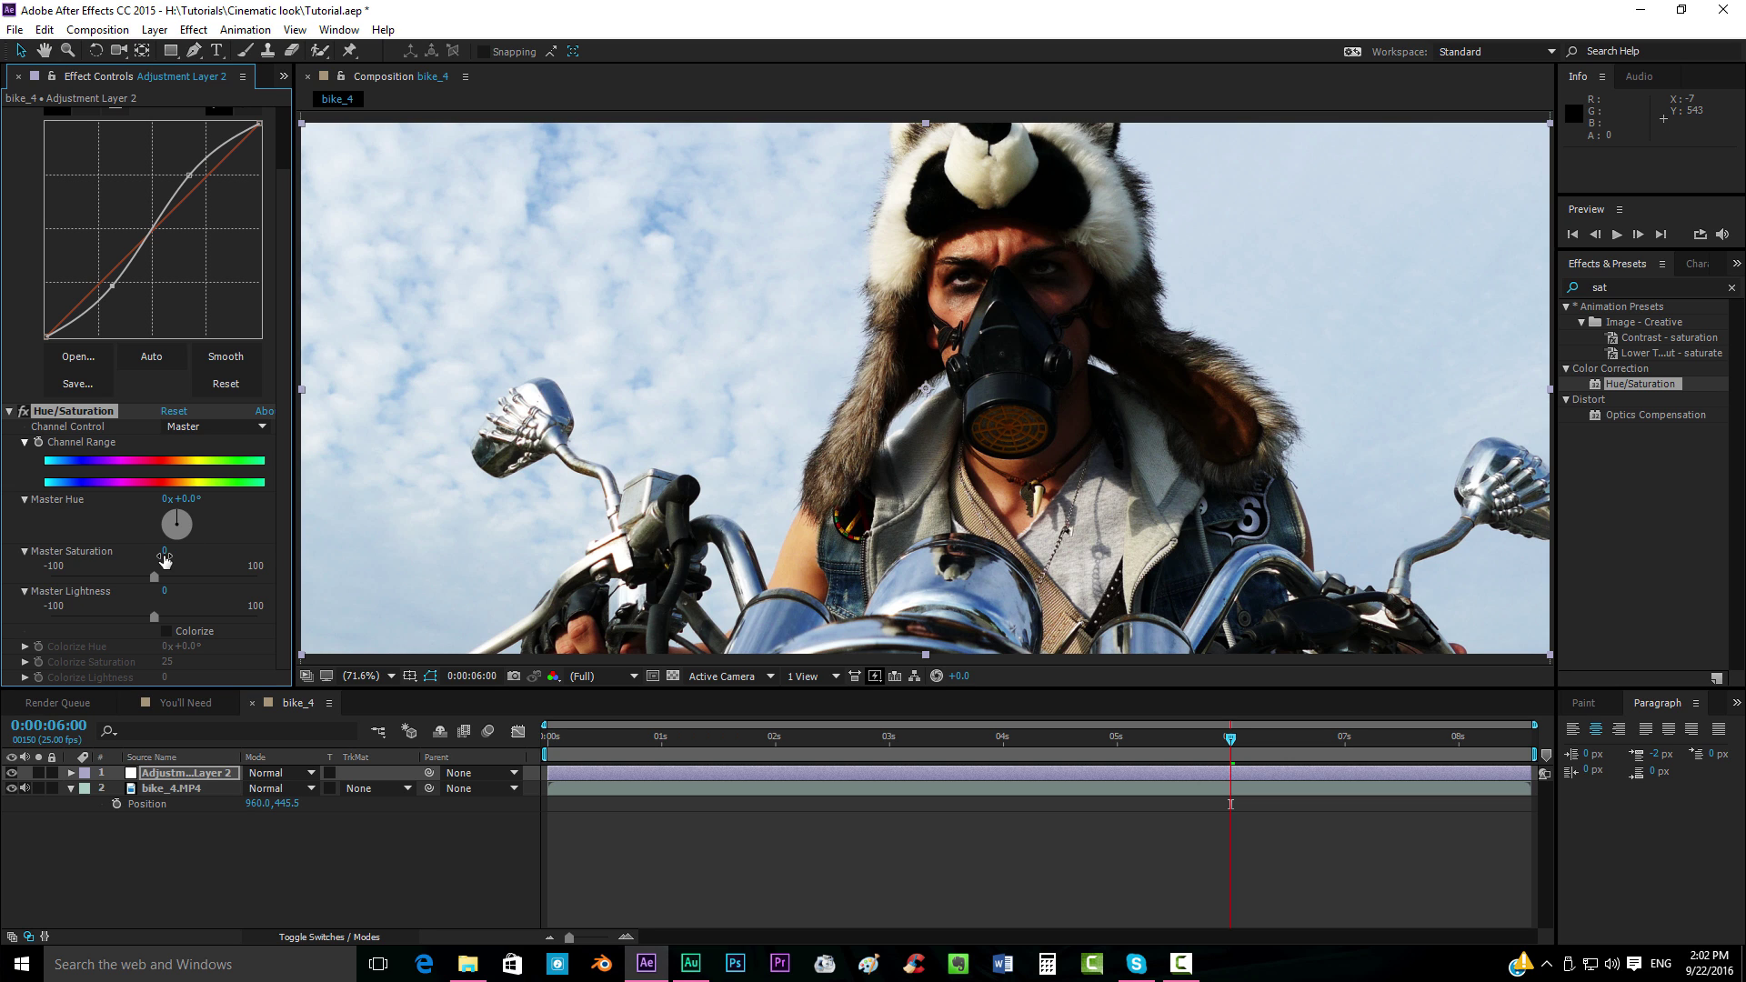
{"action": "left_click", "coordinate": [293, 847]}
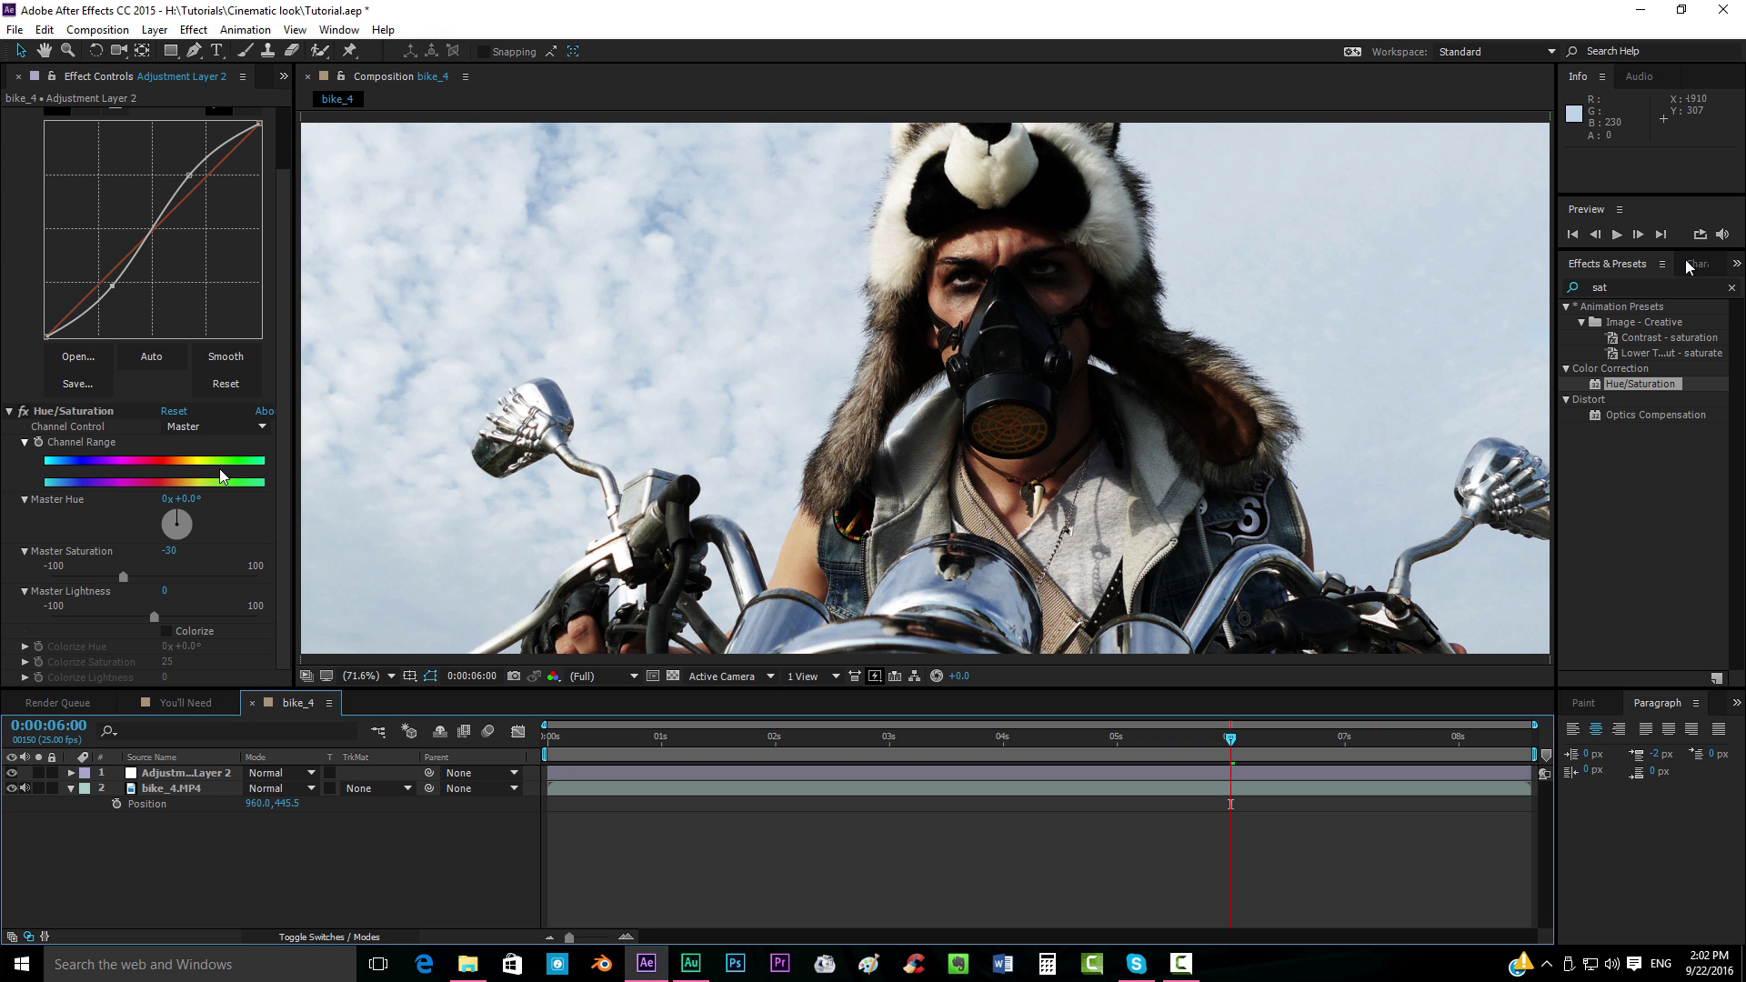
{"action": "left_click", "coordinate": [1645, 283]}
{"action": "key", "text": "ctrl+z"}
{"action": "key", "text": "ctrl+z"}
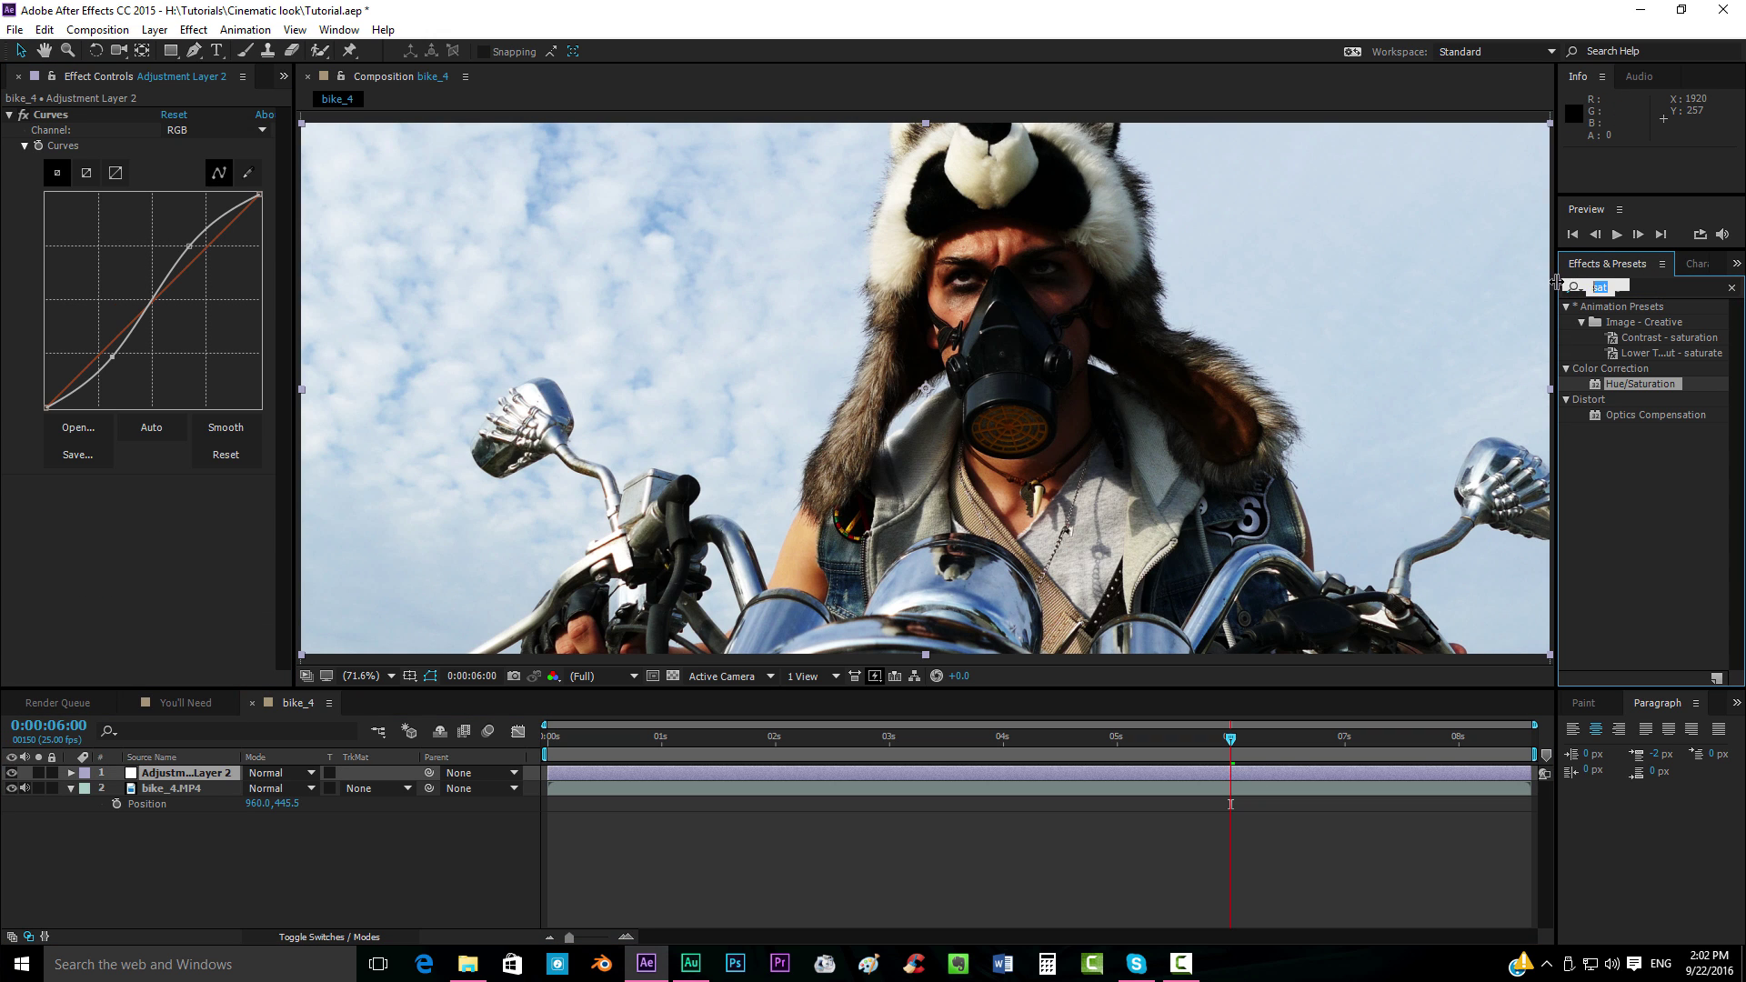
Apply the Tint effect to the adjustment layer and set its Map Black To colour to a very dark blue
{"action": "double_click", "coordinate": [1616, 286]}
{"action": "type", "text": "tint"}
{"action": "left_click_drag", "start_coordinate": [1615, 369], "coordinate": [1128, 773]}
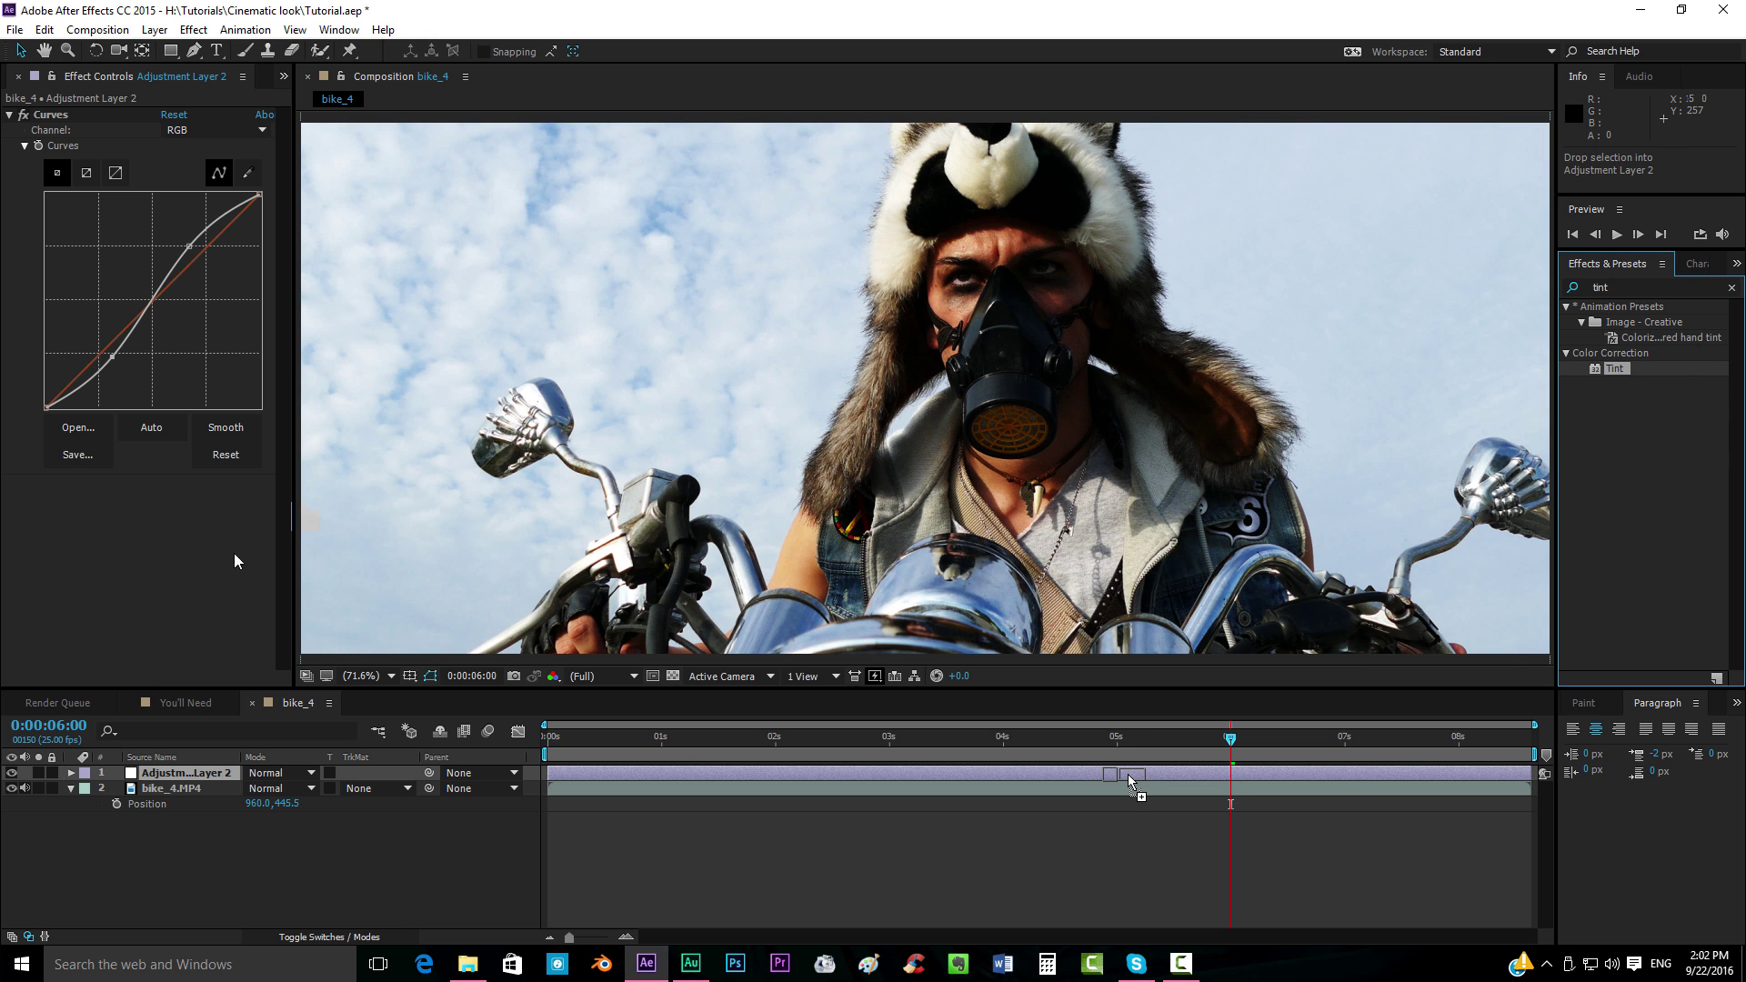
{"action": "left_click_drag", "start_coordinate": [1128, 774], "coordinate": [1127, 774]}
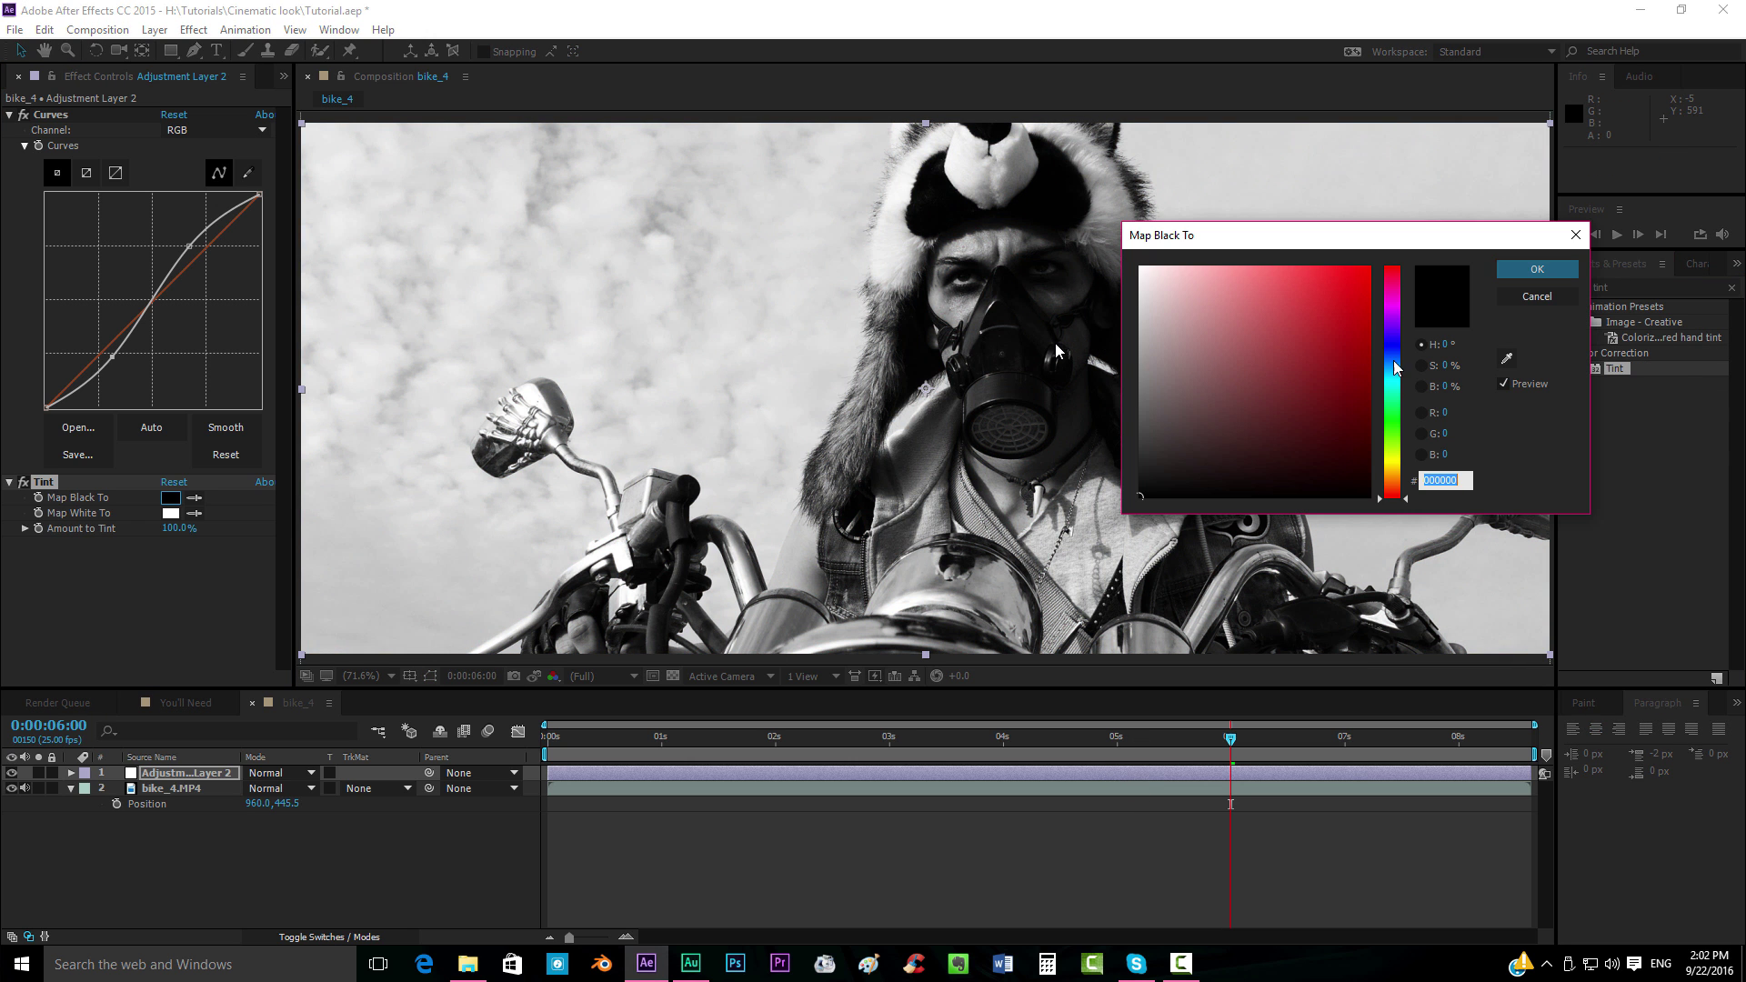
{"action": "left_click", "coordinate": [1392, 343]}
{"action": "left_click_drag", "start_coordinate": [1364, 441], "coordinate": [1408, 454]}
{"action": "left_click", "coordinate": [1538, 270]}
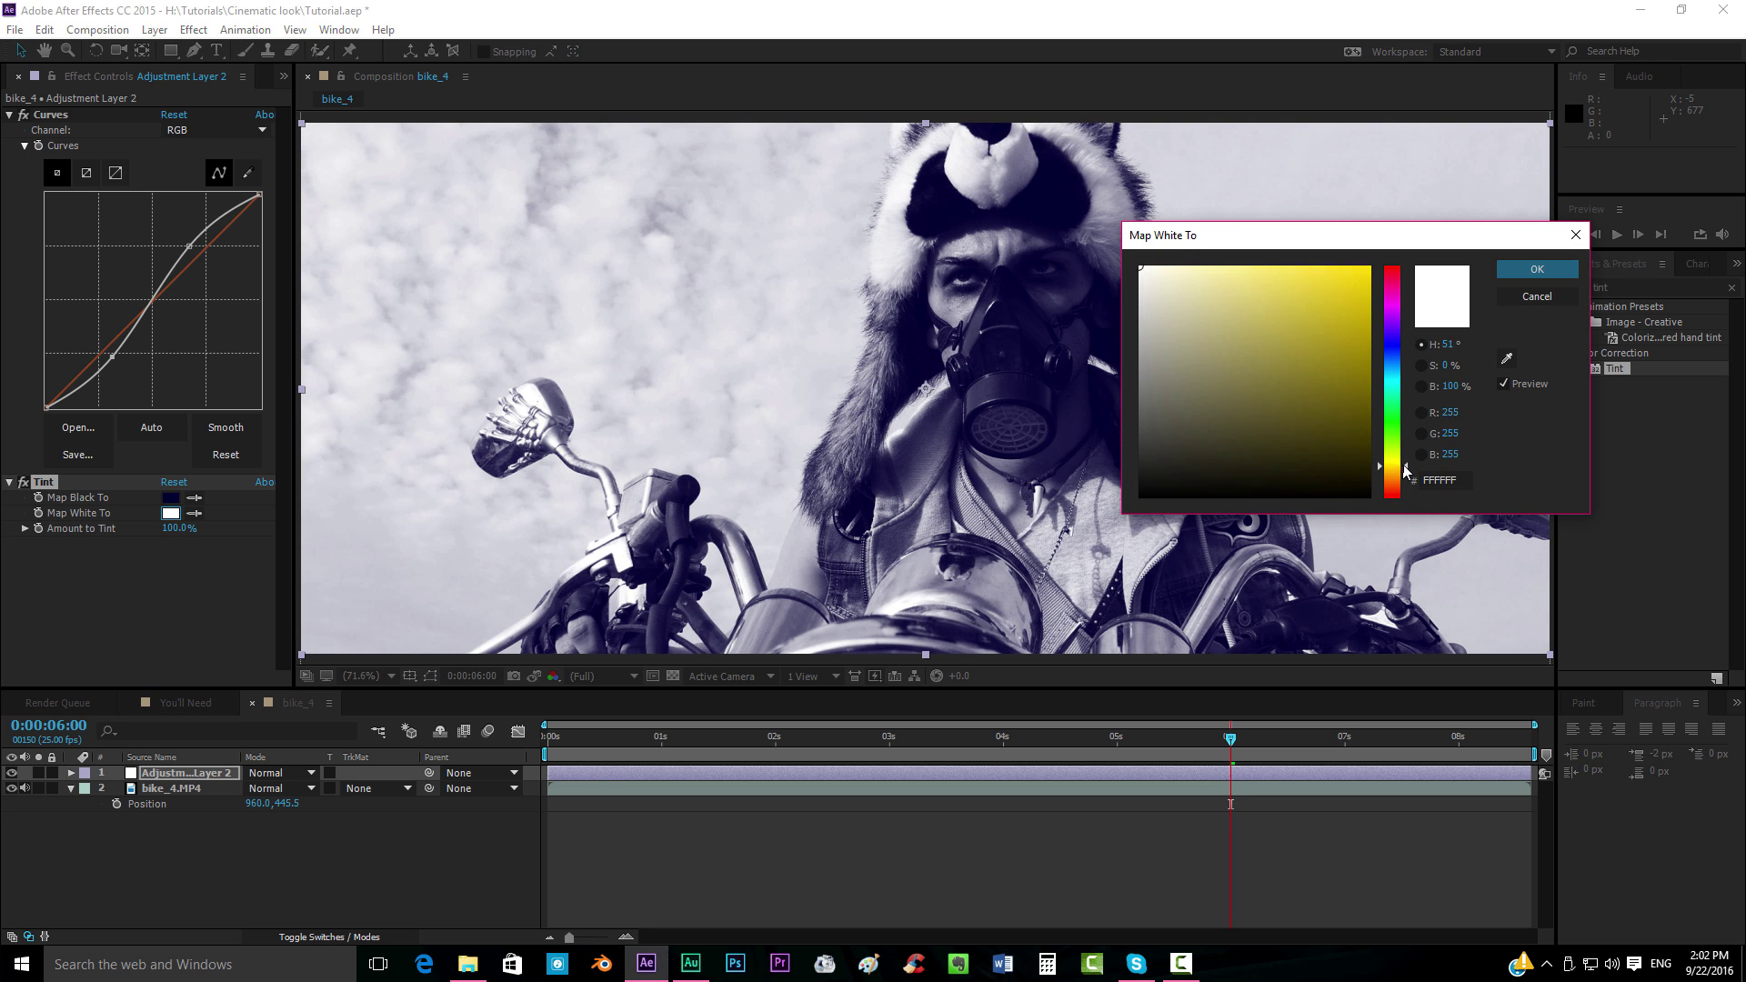
Set the Tint effect's Map White To colour to a pale cream yellow and Amount to Tint to 30%
{"action": "left_click_drag", "start_coordinate": [1209, 292], "coordinate": [1189, 258]}
{"action": "left_click", "coordinate": [1537, 270]}
{"action": "left_click", "coordinate": [171, 529]}
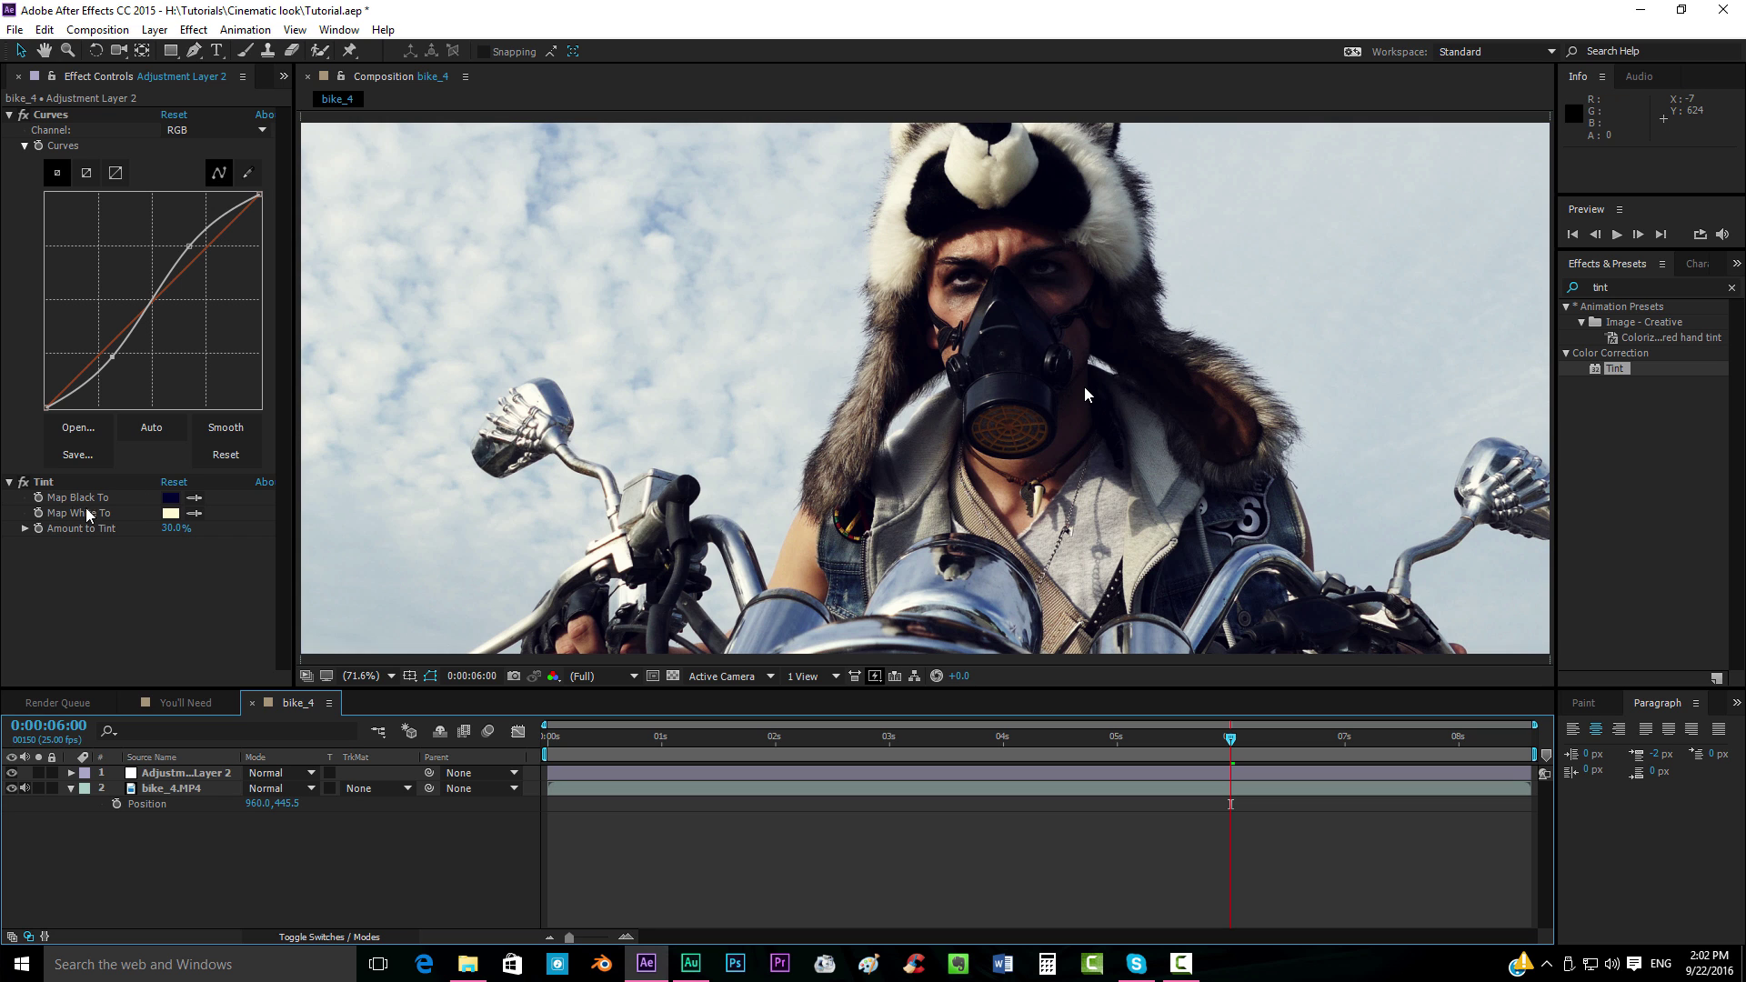
{"action": "left_click", "coordinate": [25, 492]}
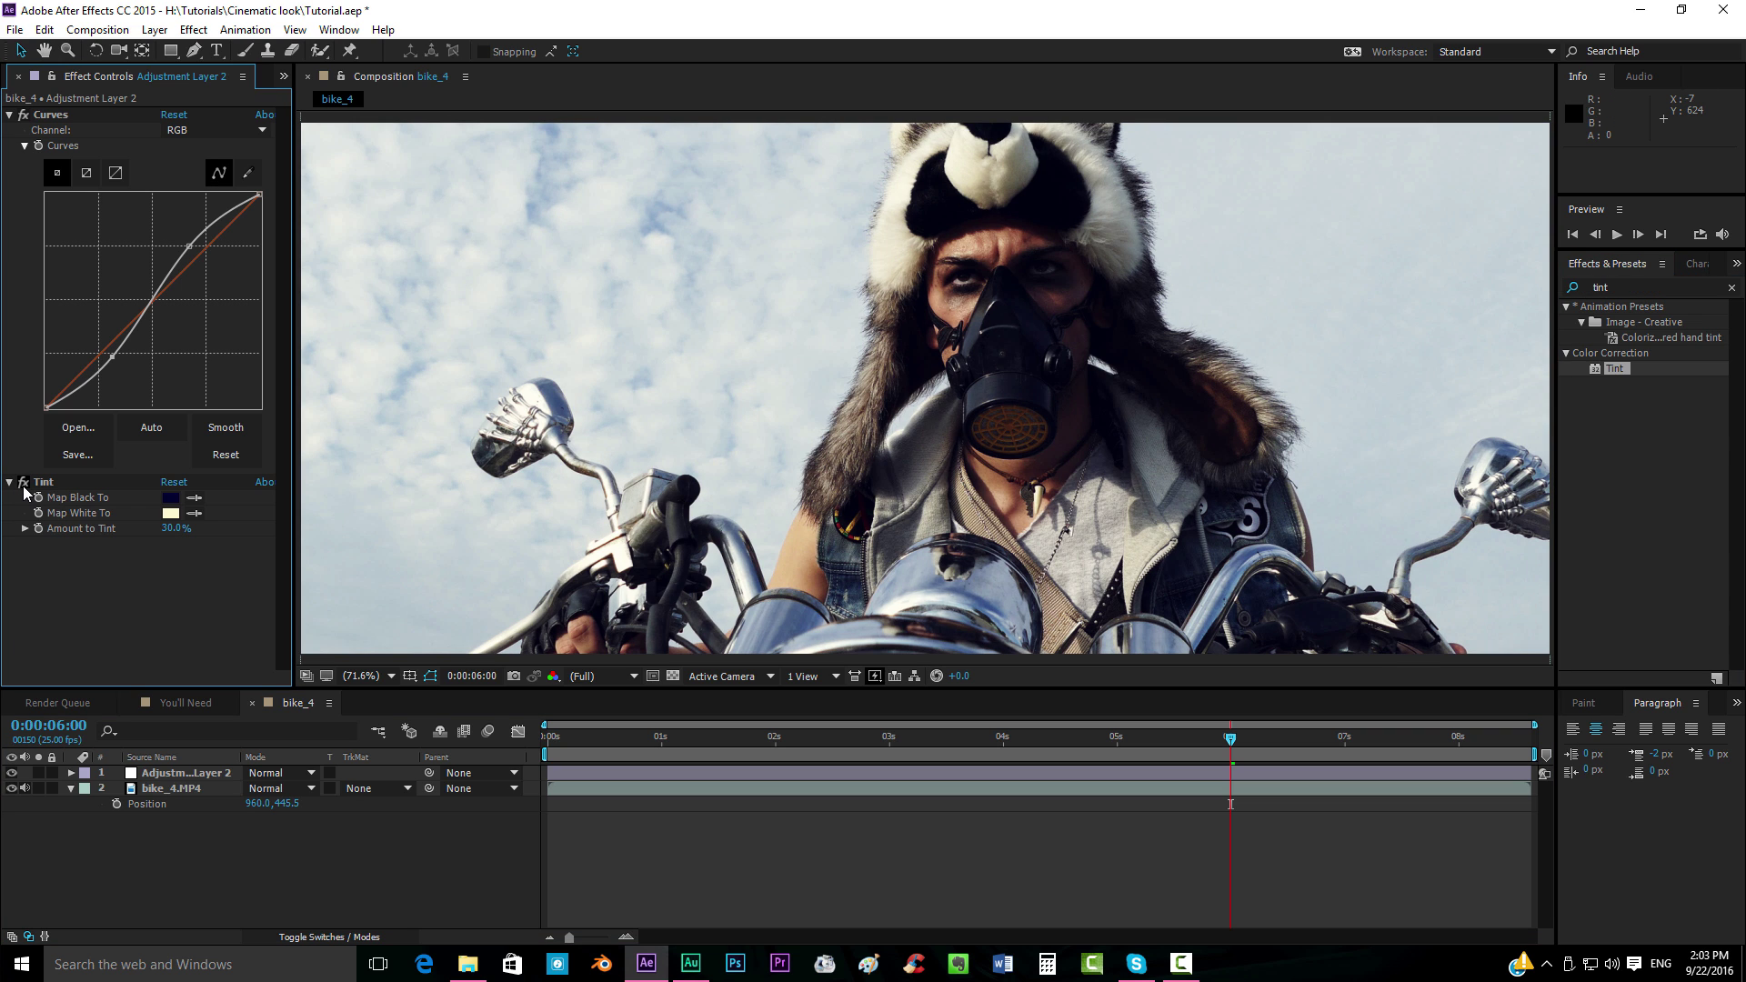
Apply the Unsharp Mask effect to the adjustment layer
{"action": "left_click", "coordinate": [1618, 288]}
{"action": "type", "text": "unsh"}
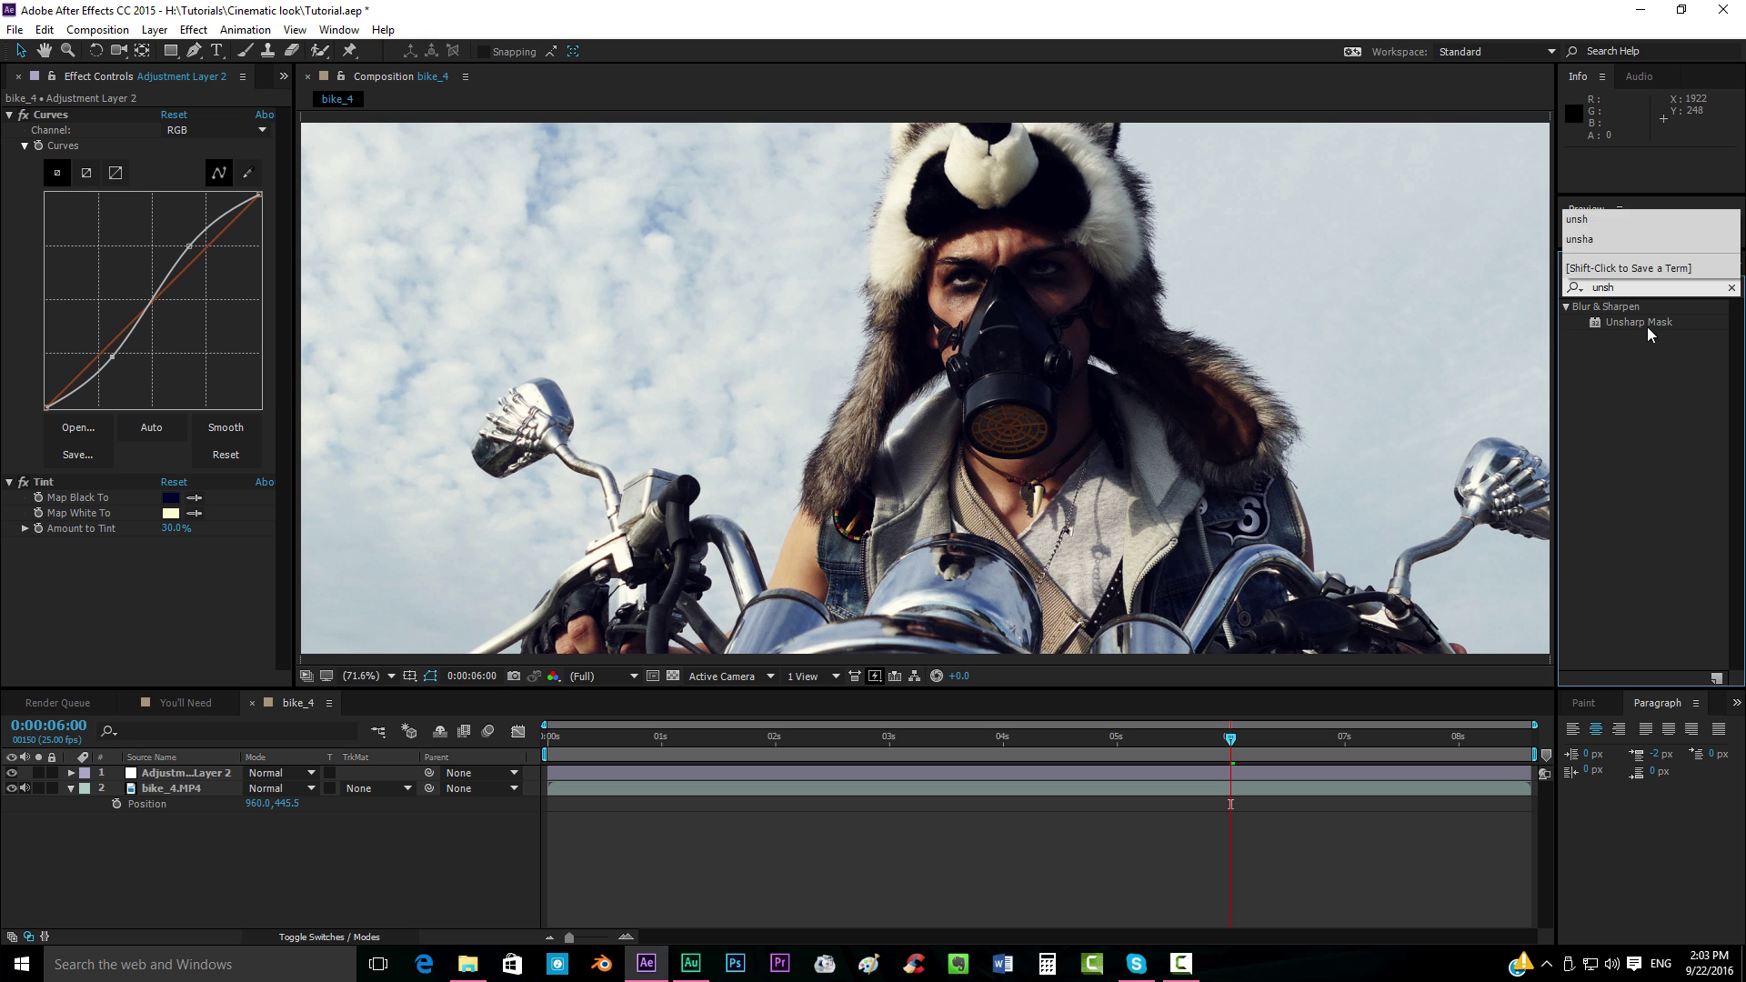
{"action": "left_click_drag", "start_coordinate": [1647, 325], "coordinate": [1131, 779]}
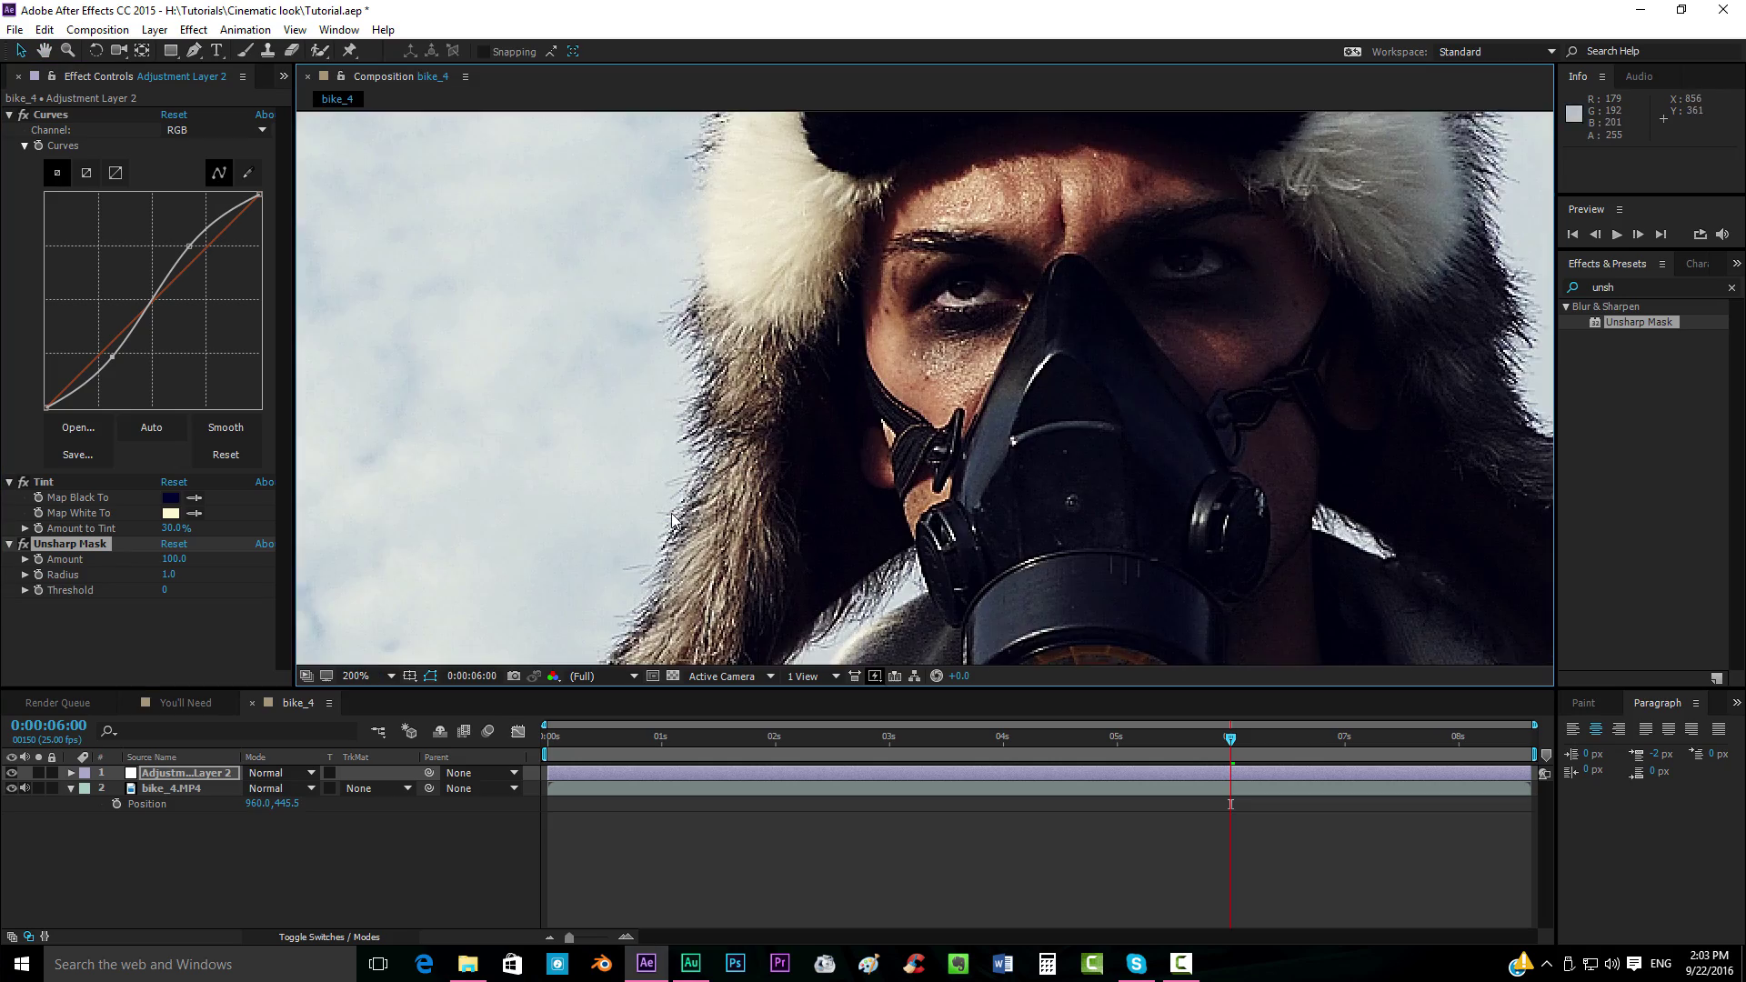
Examine the sharpening on the rider's face and fur hat at 100% and 200%, comparing Unsharp Mask off and on
{"action": "left_click_drag", "start_coordinate": [728, 637], "coordinate": [830, 502]}
{"action": "scroll", "coordinate": [861, 450], "scroll_direction": "up", "scroll_amount": 1}
{"action": "scroll", "coordinate": [919, 364], "scroll_direction": "down", "scroll_amount": 2}
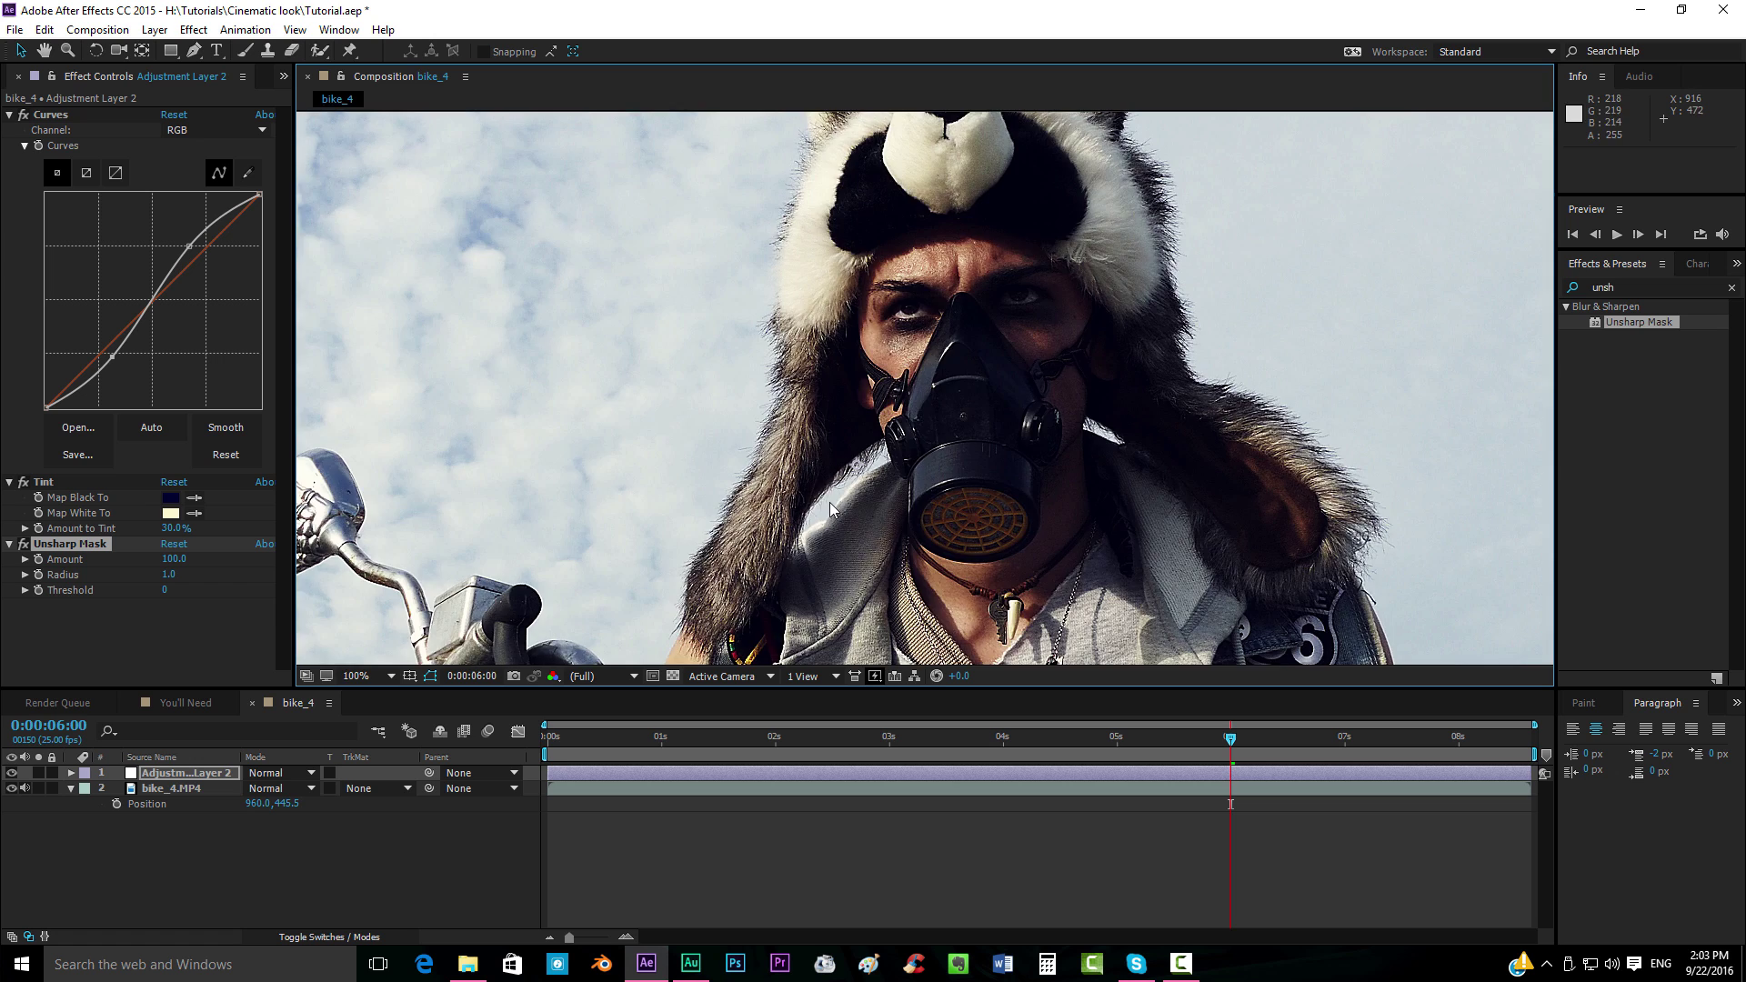
{"action": "left_click", "coordinate": [24, 544]}
{"action": "key", "text": "period"}
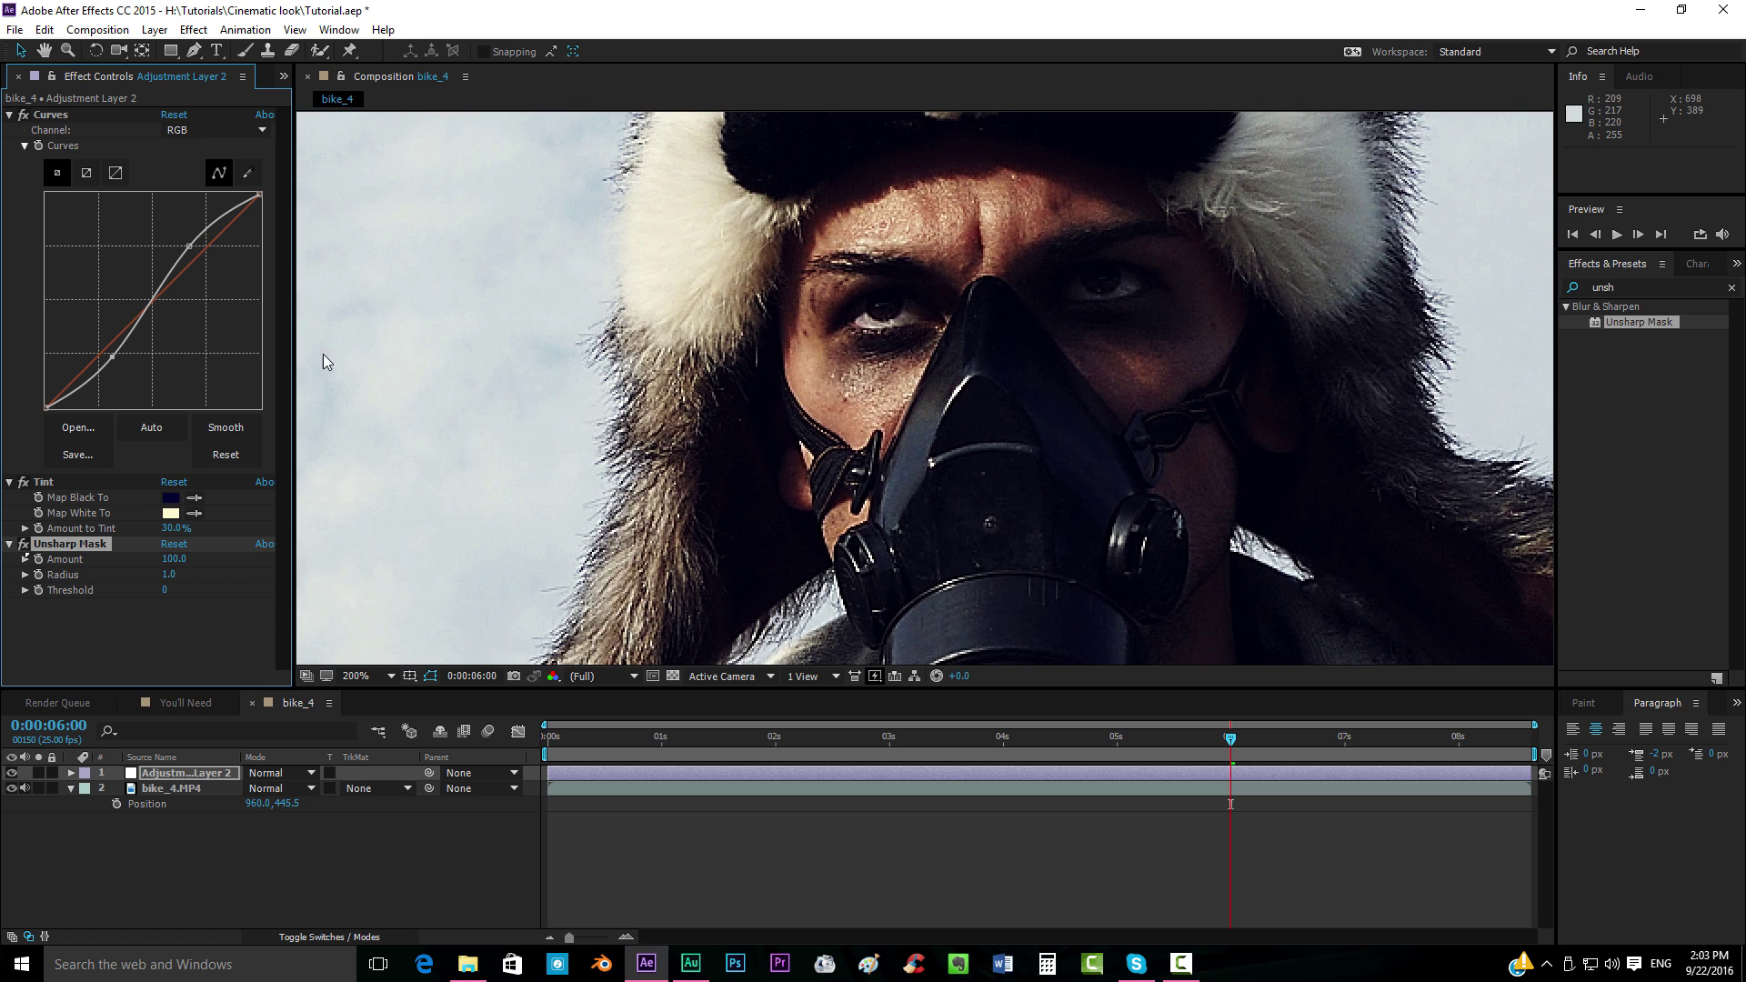
{"action": "scroll", "coordinate": [847, 394], "scroll_direction": "down", "scroll_amount": 2}
{"action": "left_click_drag", "start_coordinate": [847, 395], "coordinate": [868, 358]}
{"action": "scroll", "coordinate": [867, 357], "scroll_direction": "up", "scroll_amount": 1}
{"action": "left_click", "coordinate": [375, 676]}
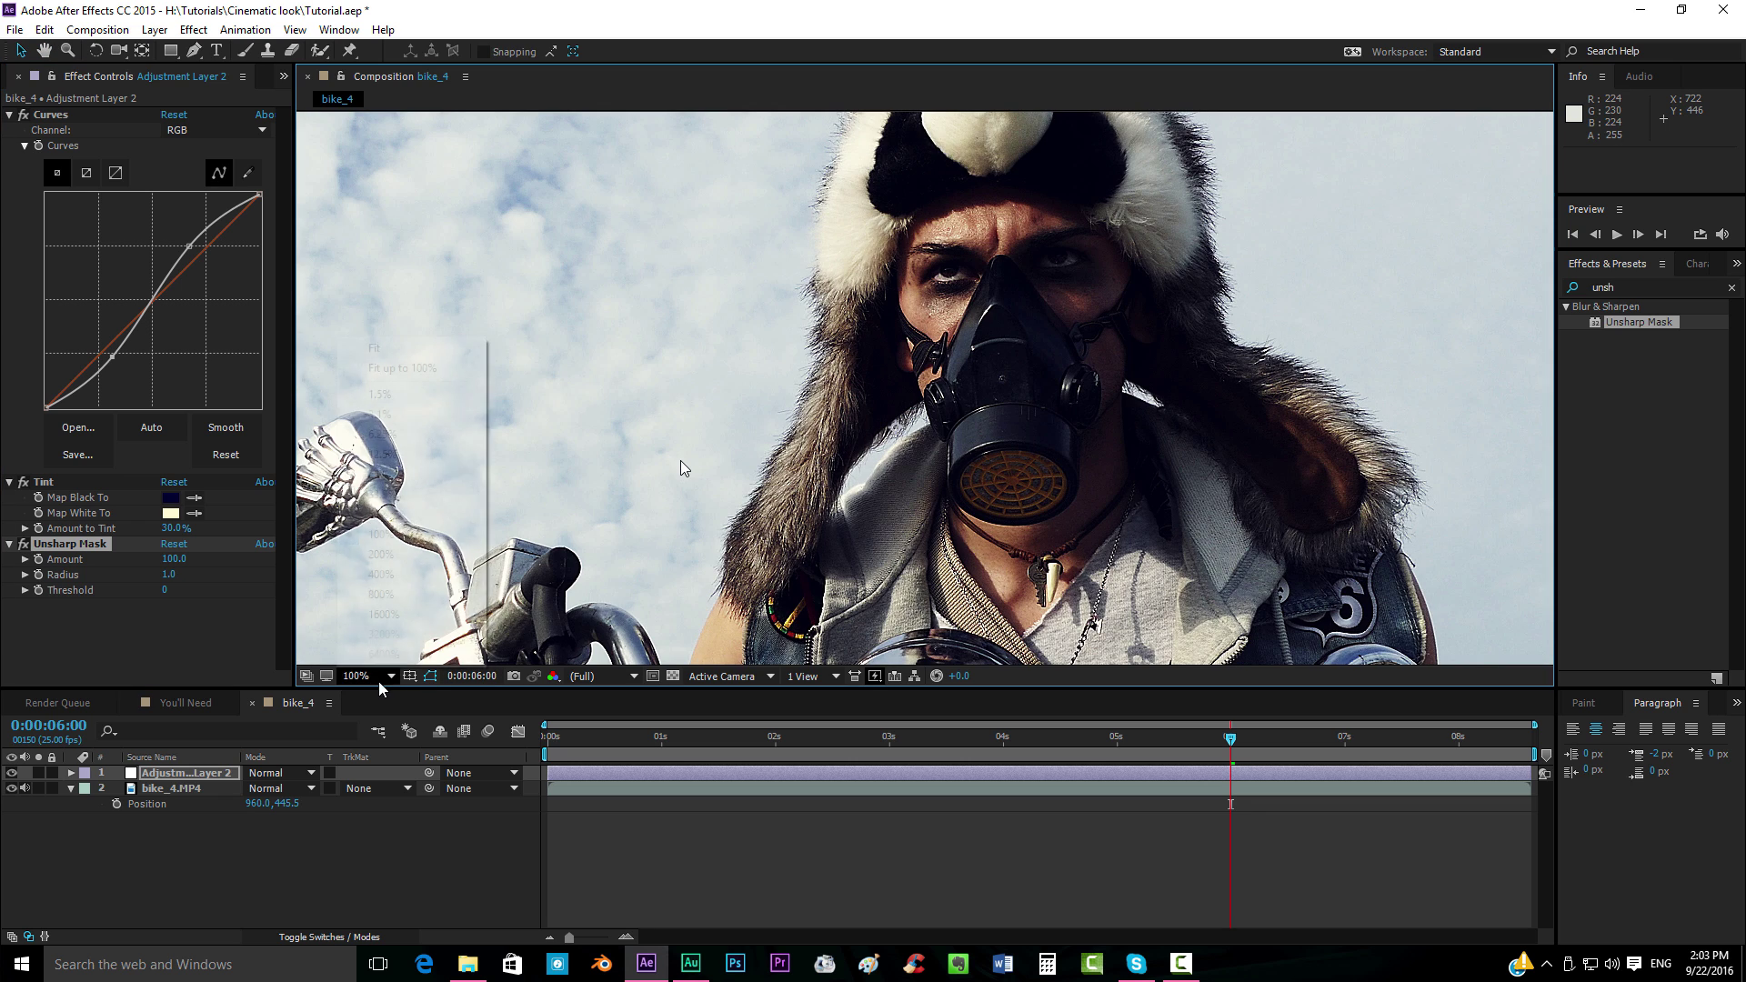
{"action": "left_click", "coordinate": [445, 374]}
{"action": "scroll", "coordinate": [681, 461], "scroll_direction": "up", "scroll_amount": 1}
{"action": "scroll", "coordinate": [680, 460], "scroll_direction": "down", "scroll_amount": 1}
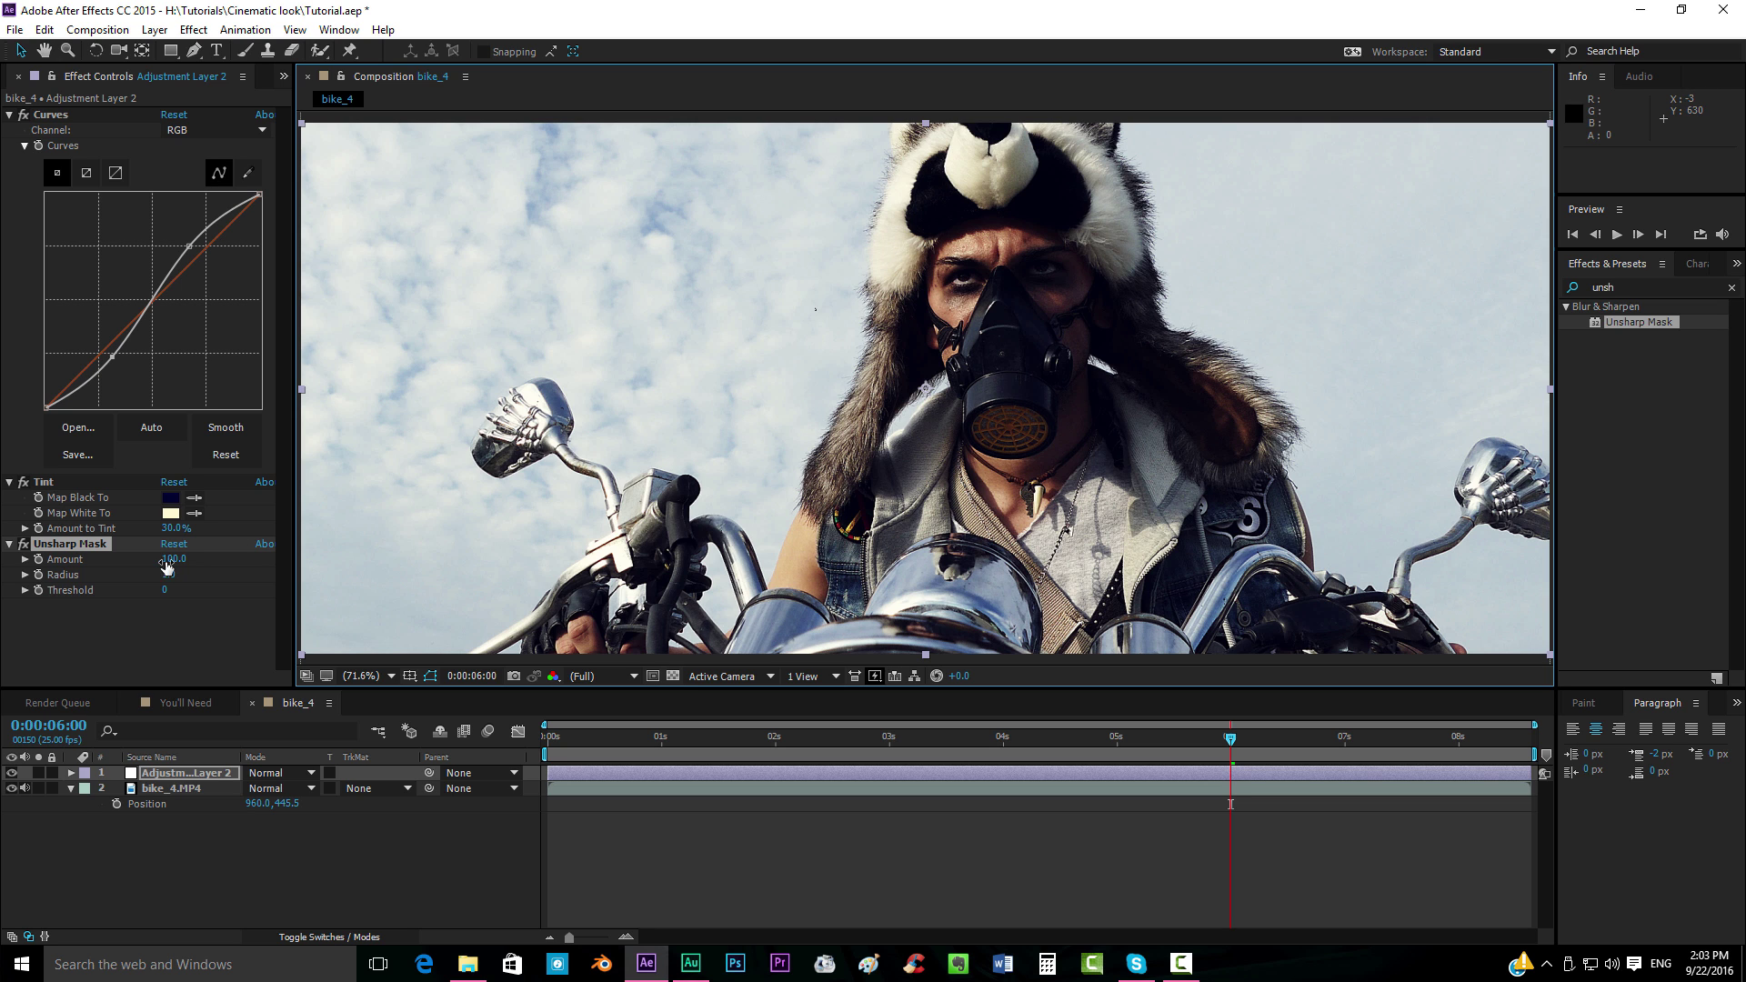
Try an Unsharp Mask Amount of 500, inspect the clothing details up close, and restore the Amount to 100
{"action": "left_click_drag", "start_coordinate": [173, 558], "coordinate": [1166, 491]}
{"action": "scroll", "coordinate": [977, 517], "scroll_direction": "up", "scroll_amount": 1}
{"action": "key", "text": "space"}
{"action": "left_click_drag", "start_coordinate": [974, 516], "coordinate": [709, 411]}
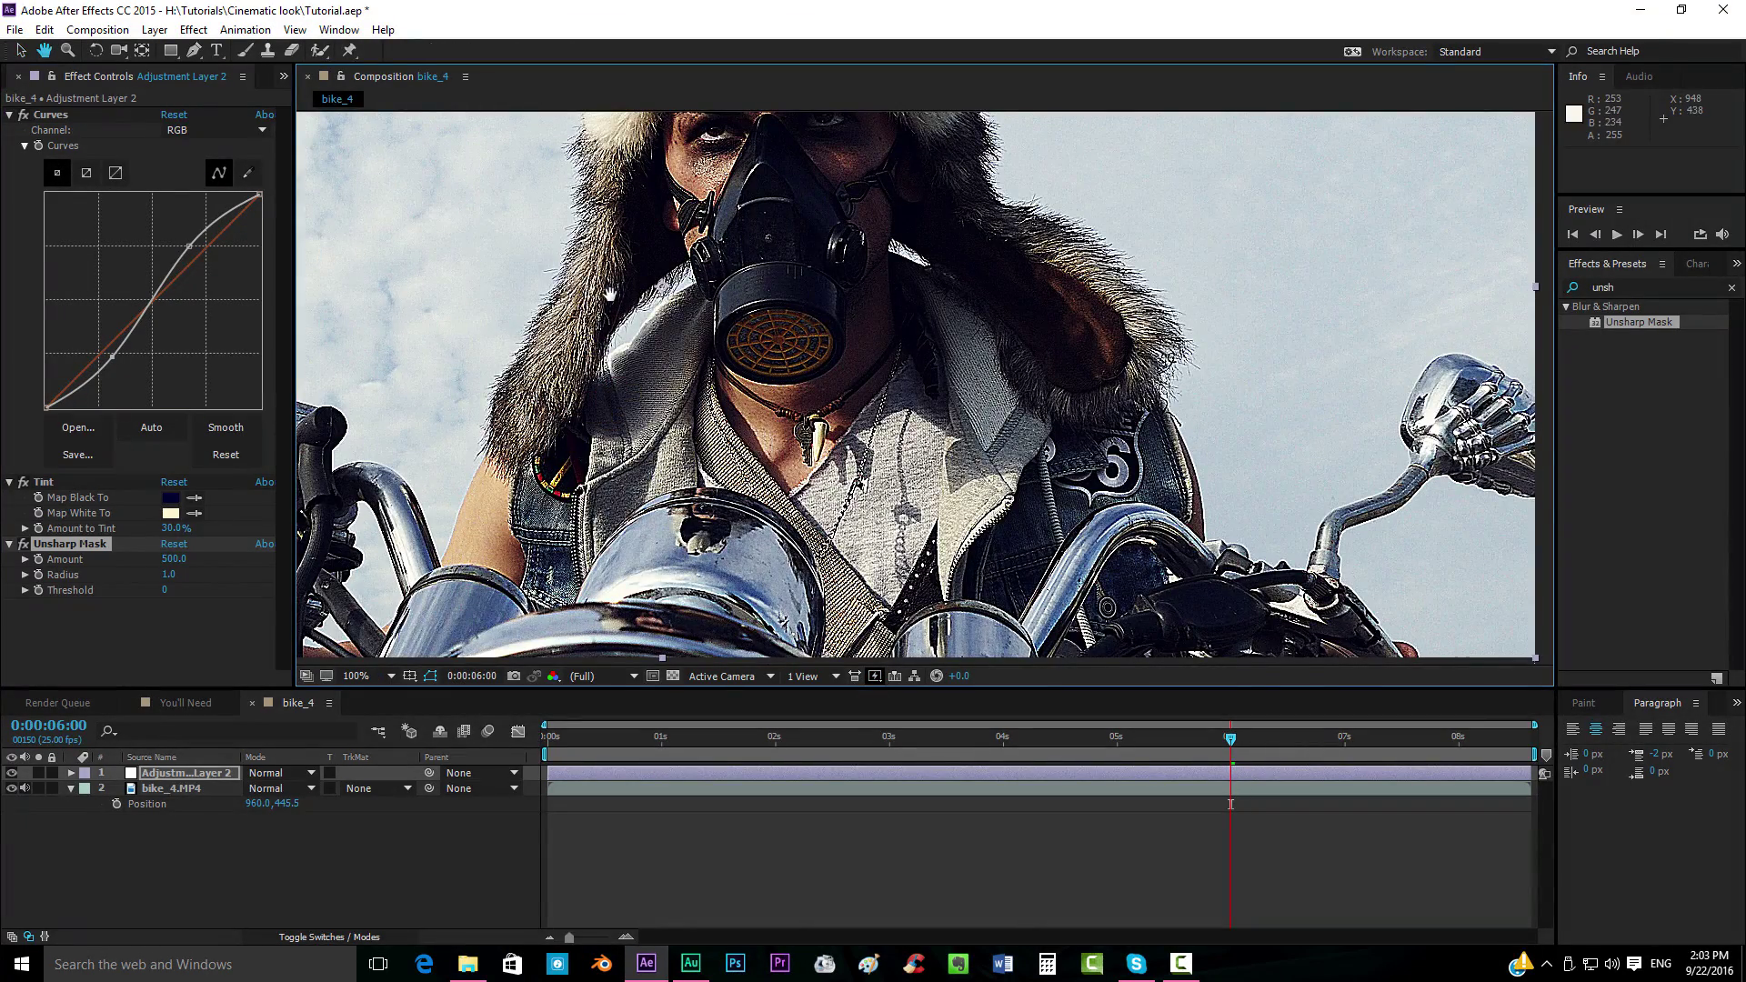
{"action": "scroll", "coordinate": [1032, 434], "scroll_direction": "up", "scroll_amount": 2}
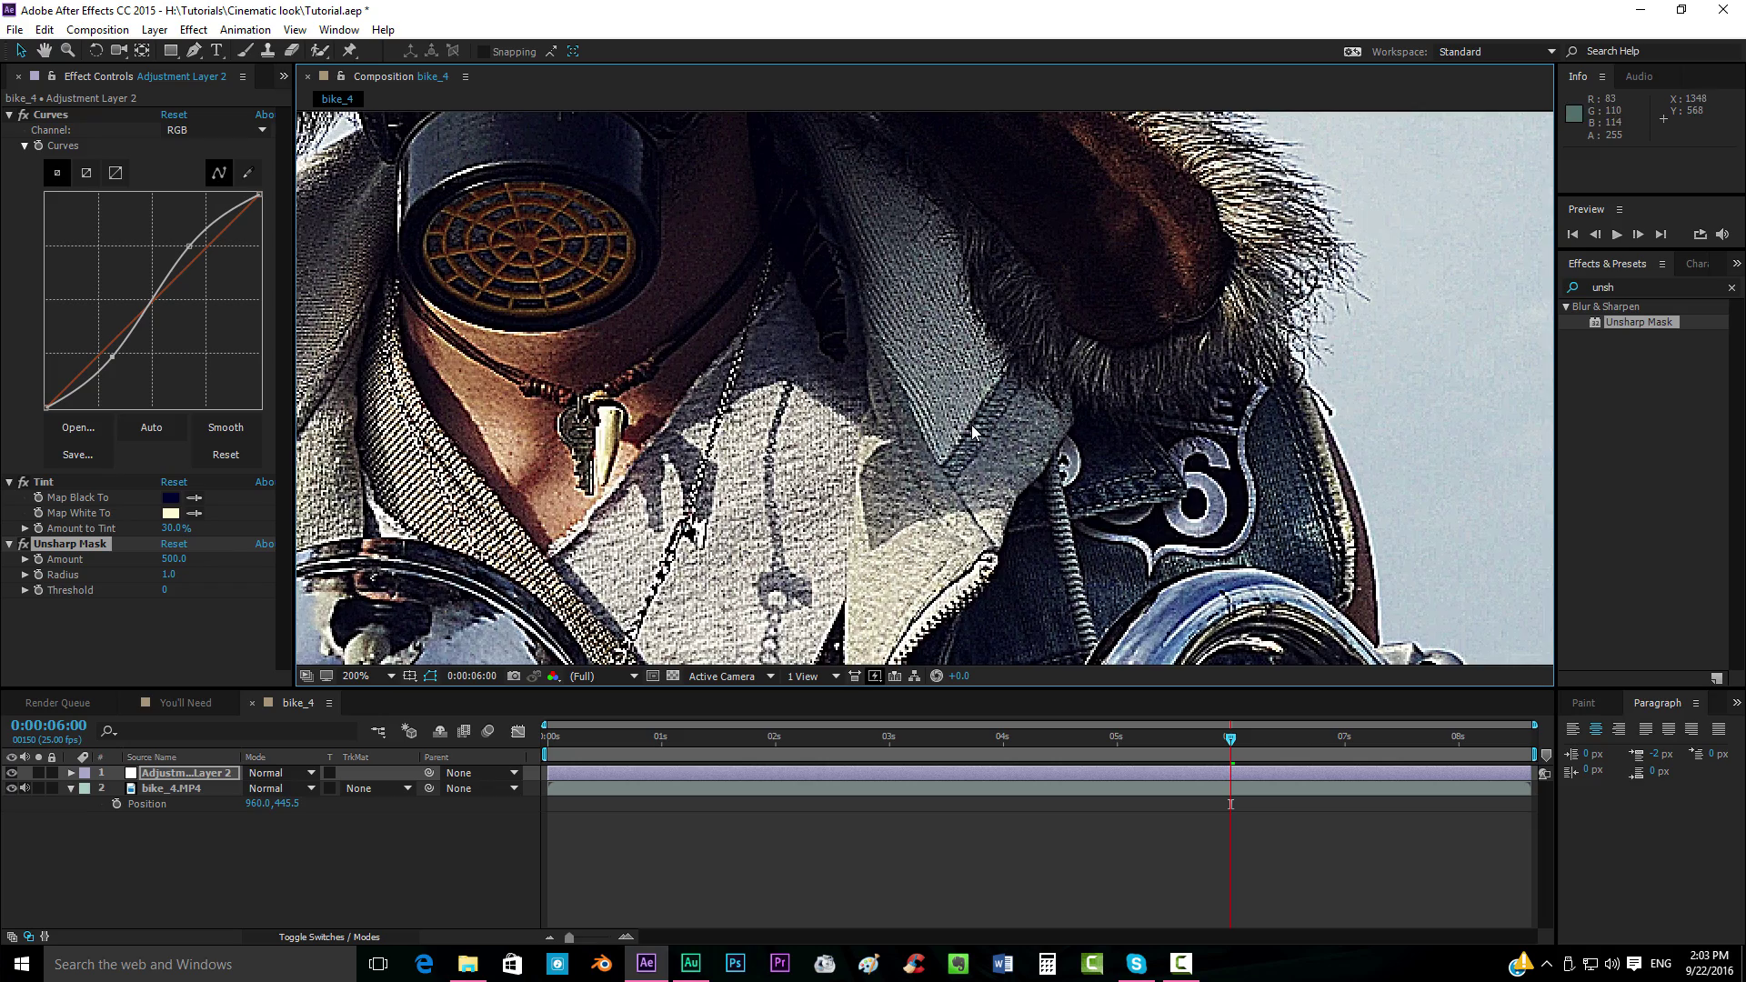
{"action": "scroll", "coordinate": [964, 459], "scroll_direction": "left", "scroll_amount": 3}
{"action": "scroll", "coordinate": [972, 431], "scroll_direction": "right", "scroll_amount": 3}
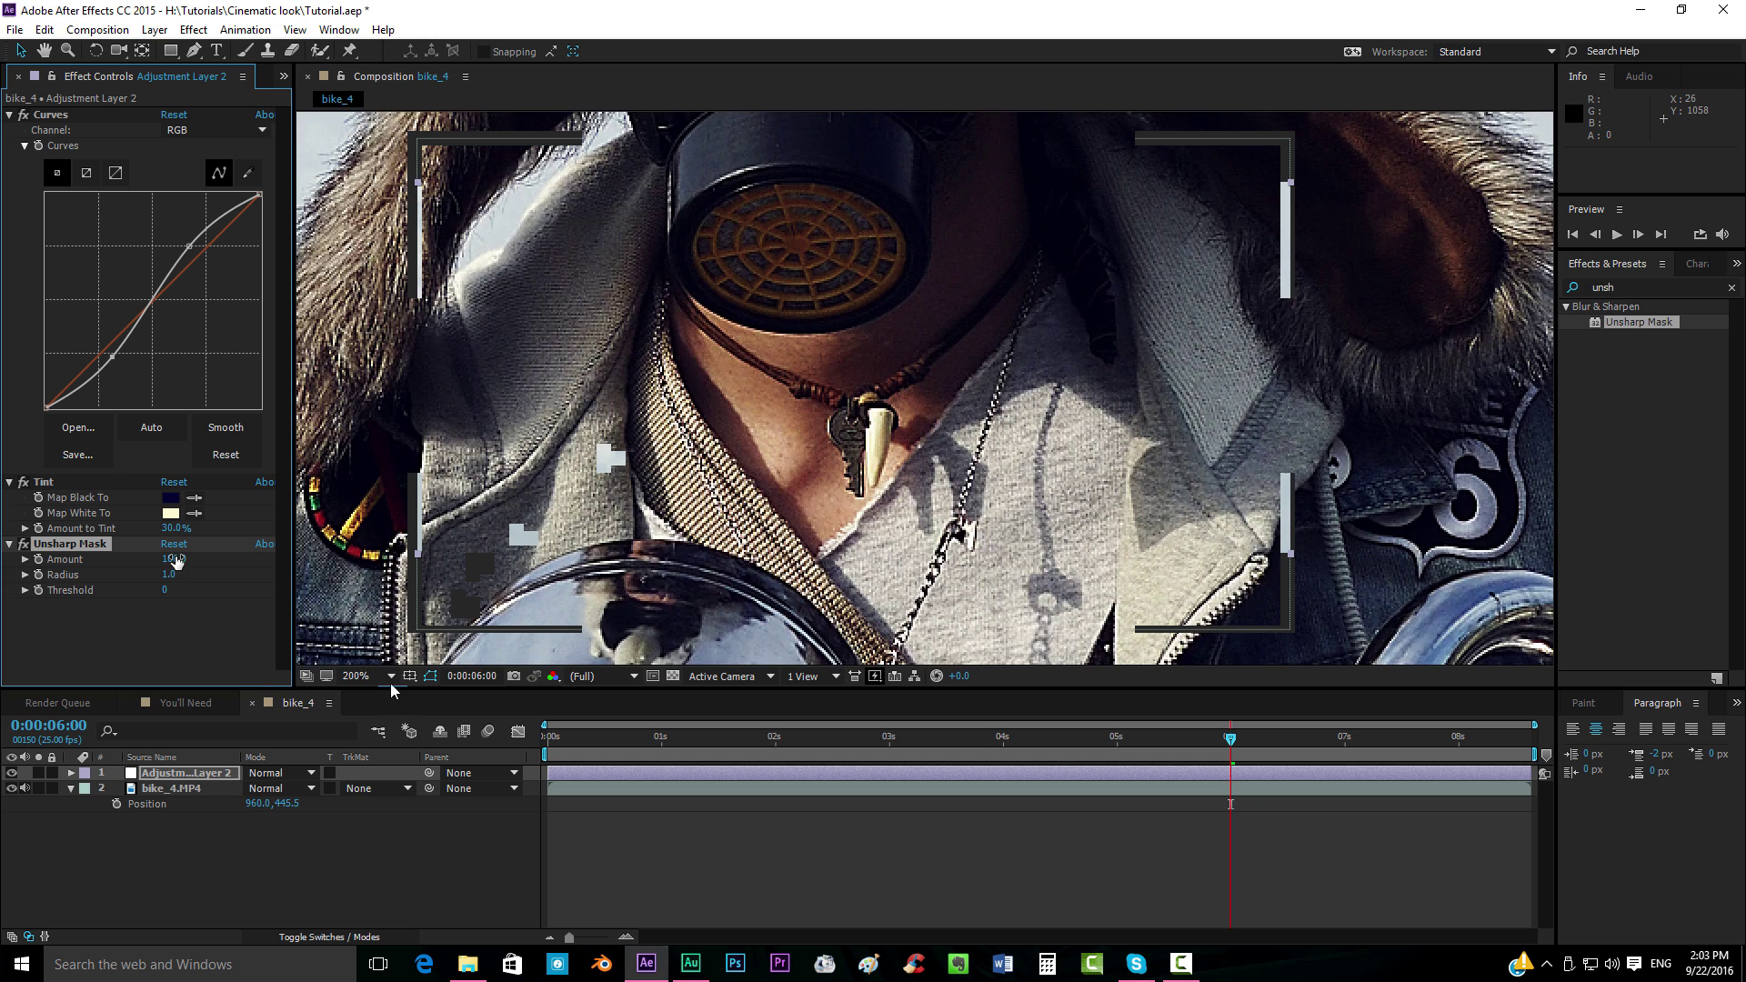
{"action": "left_click", "coordinate": [391, 675]}
{"action": "left_click", "coordinate": [428, 350]}
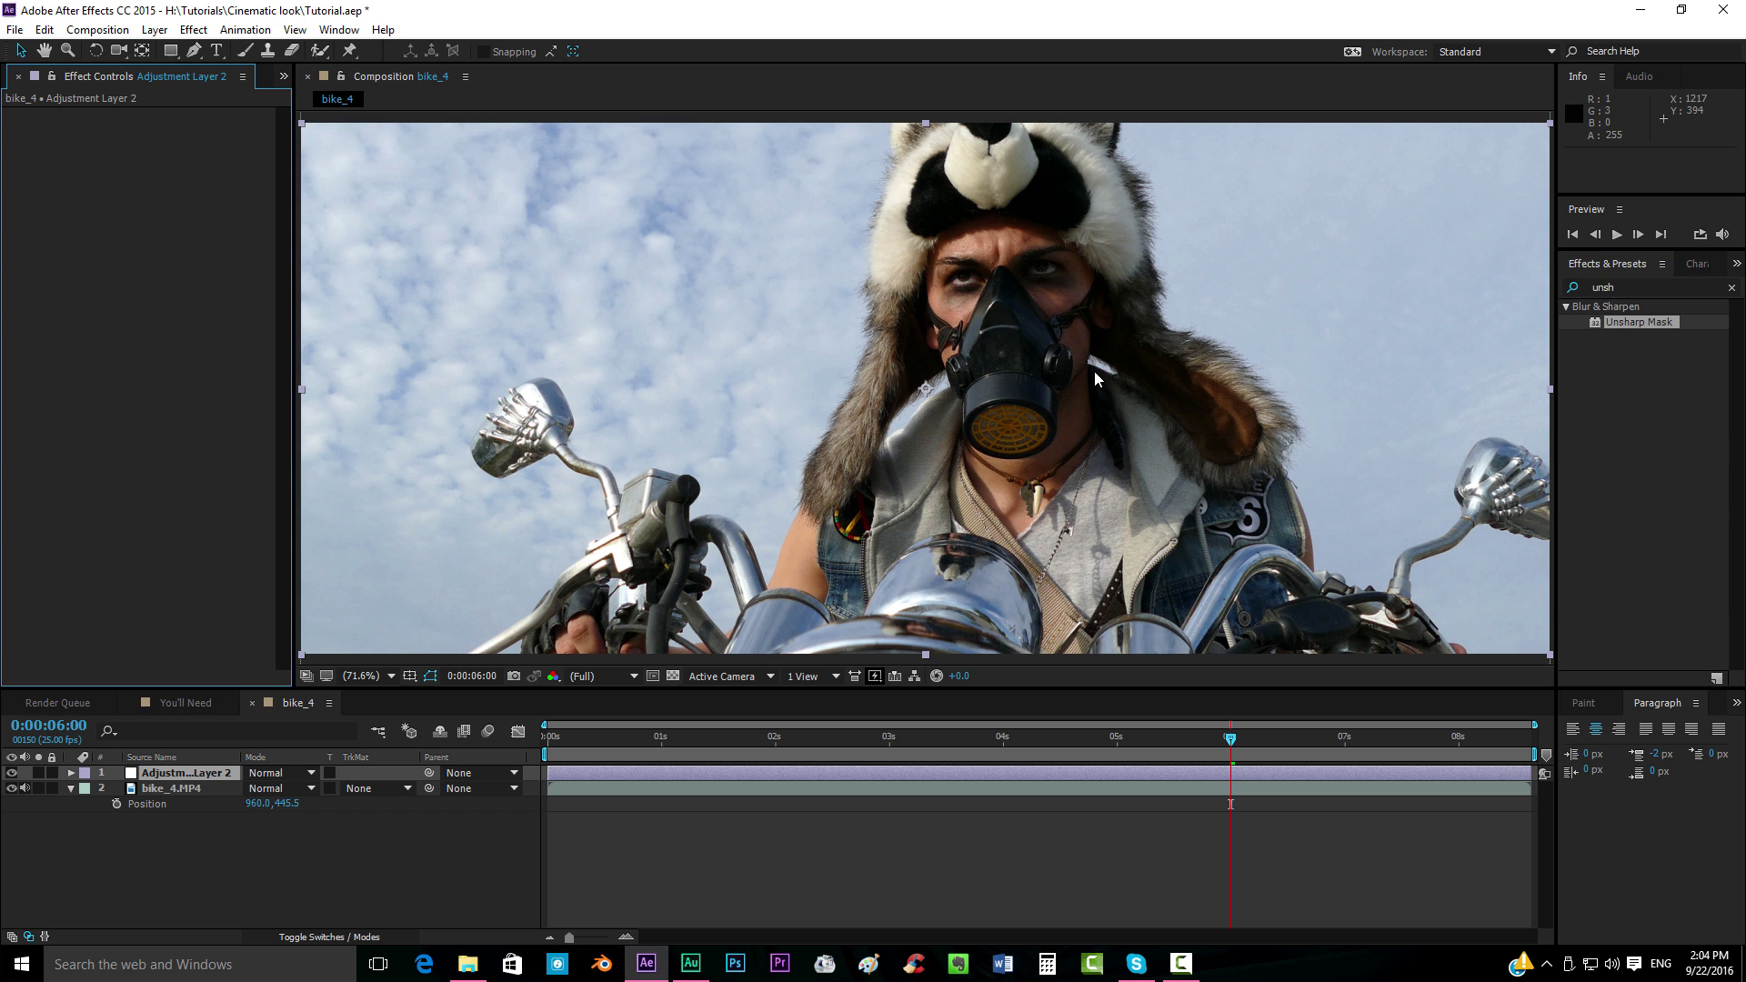
Apply Curves to the cleared adjustment layer and bend the RGB curve into a gentle S for more contrast
{"action": "left_click", "coordinate": [1615, 287]}
{"action": "type", "text": "curv"}
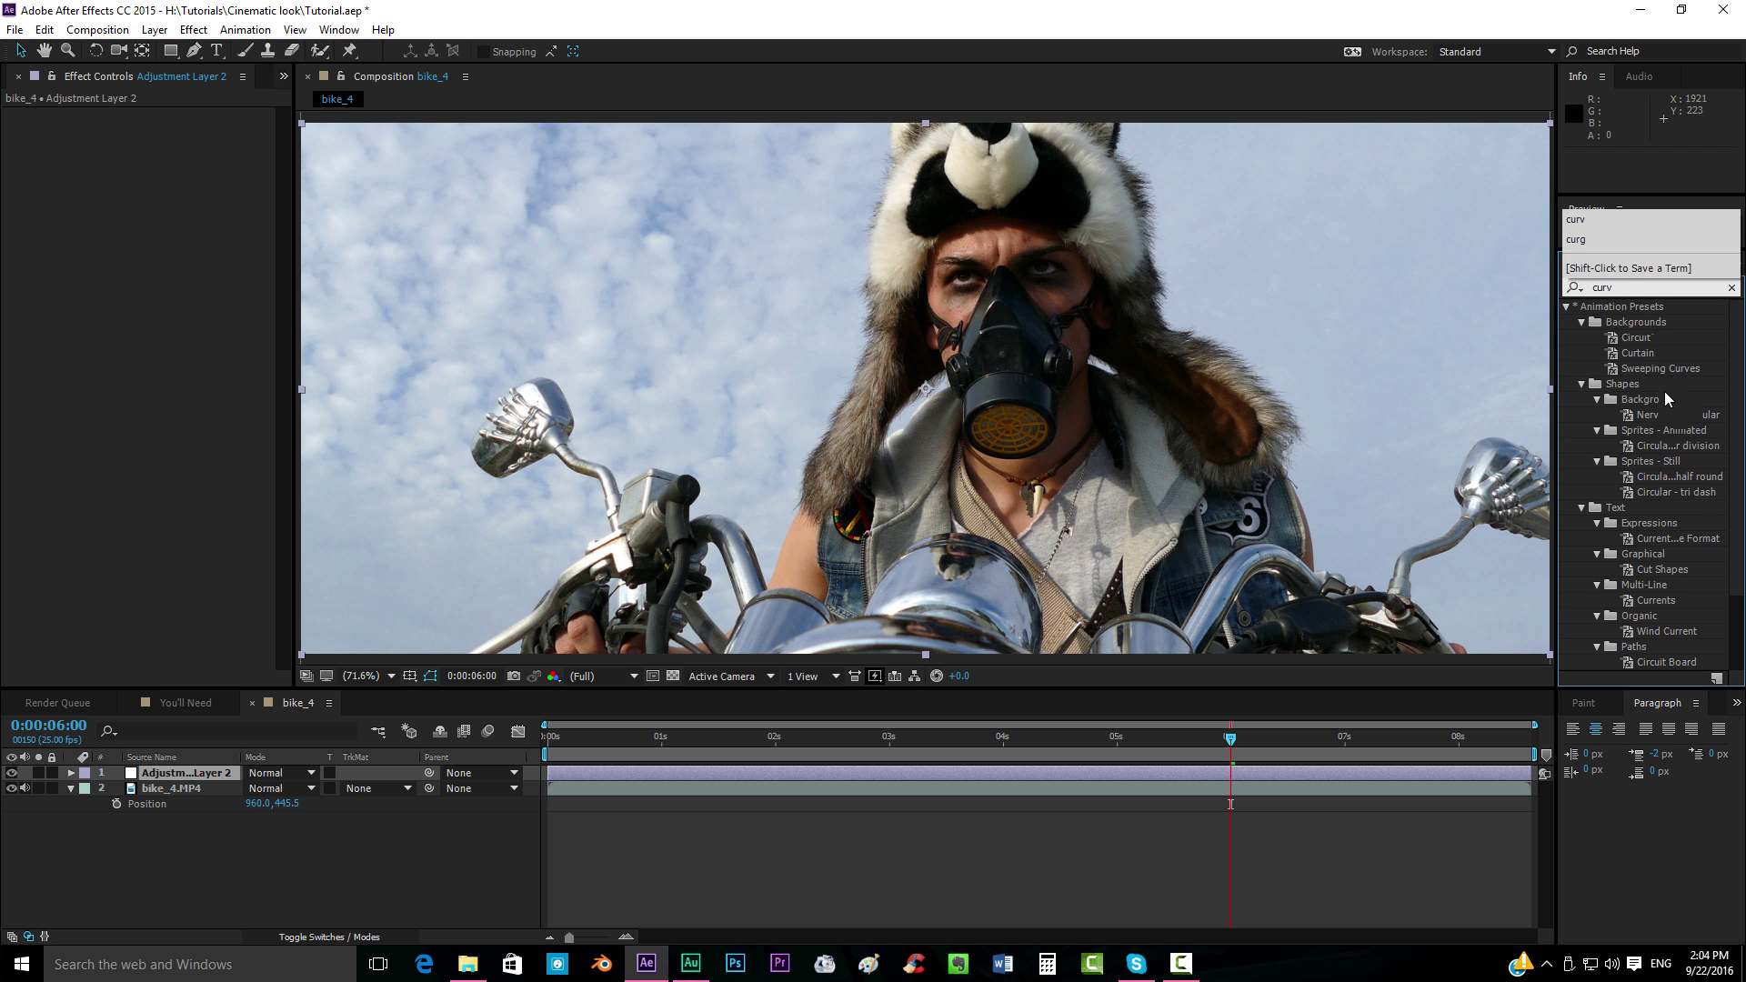
{"action": "left_click_drag", "start_coordinate": [1633, 369], "coordinate": [1138, 774]}
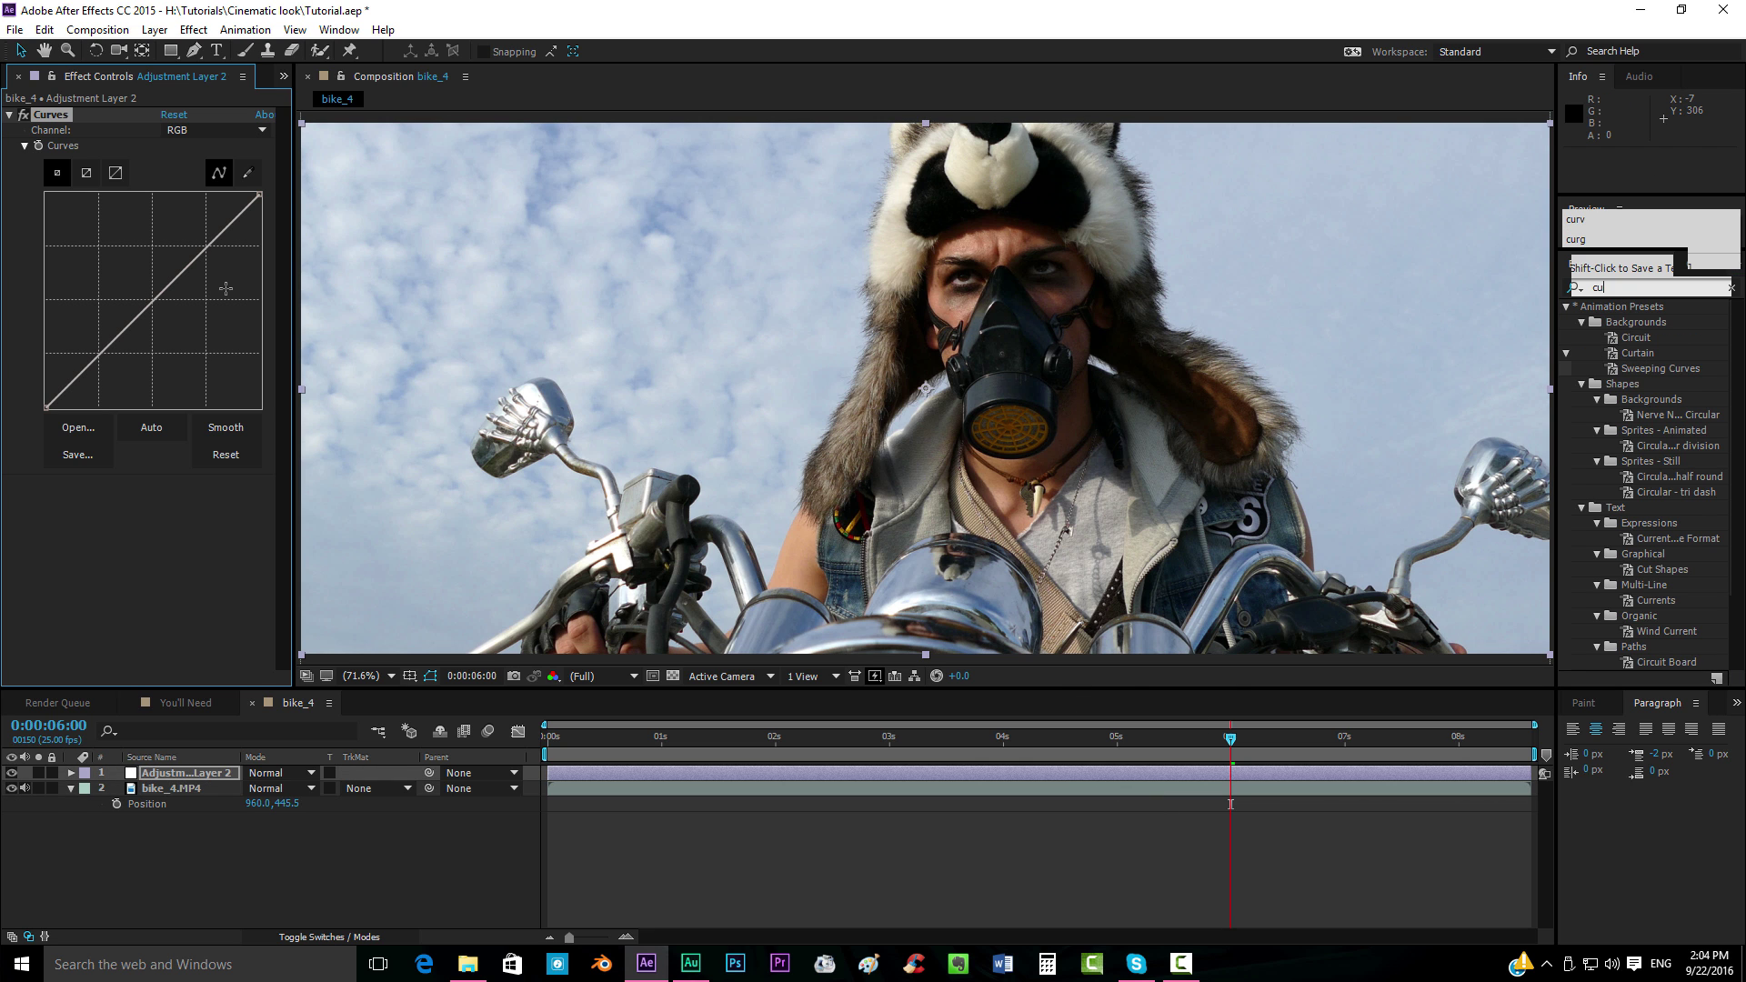
{"action": "left_click", "coordinate": [192, 248]}
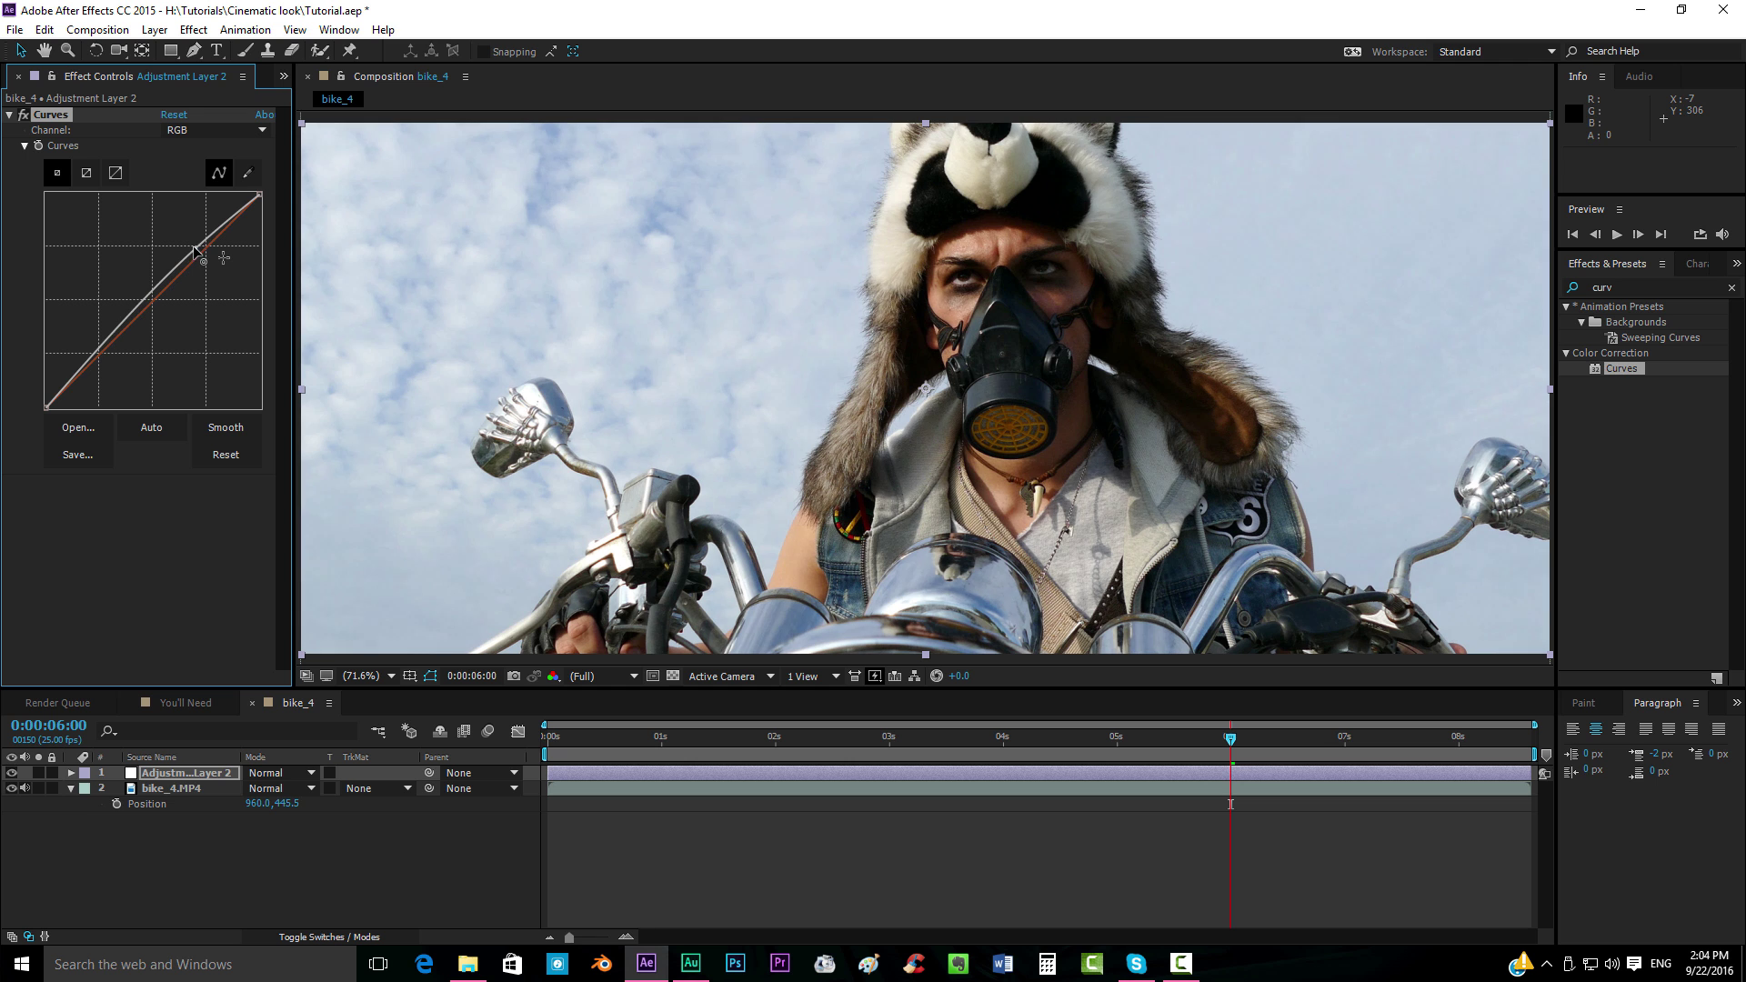
{"action": "left_click_drag", "start_coordinate": [104, 346], "coordinate": [116, 358]}
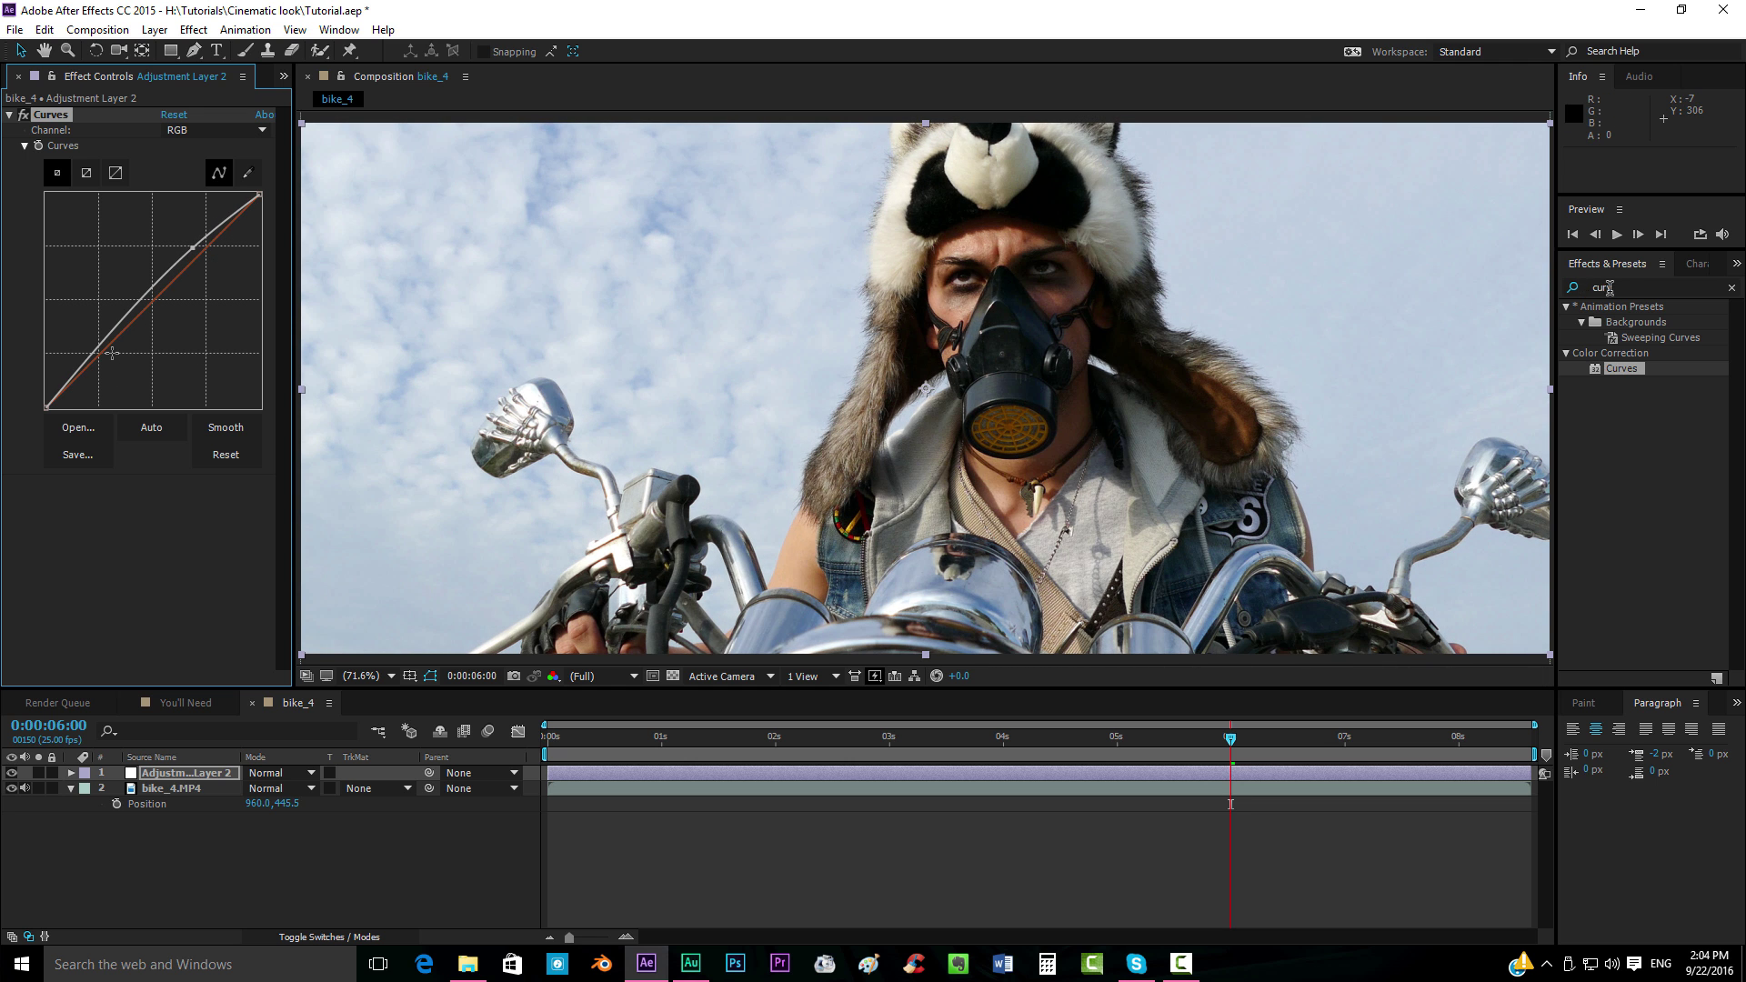
Apply the Tint effect to the adjustment layer and set its Map Black To colour to a dark purple
{"action": "left_click_drag", "start_coordinate": [1611, 288], "coordinate": [1539, 277]}
{"action": "type", "text": "tint"}
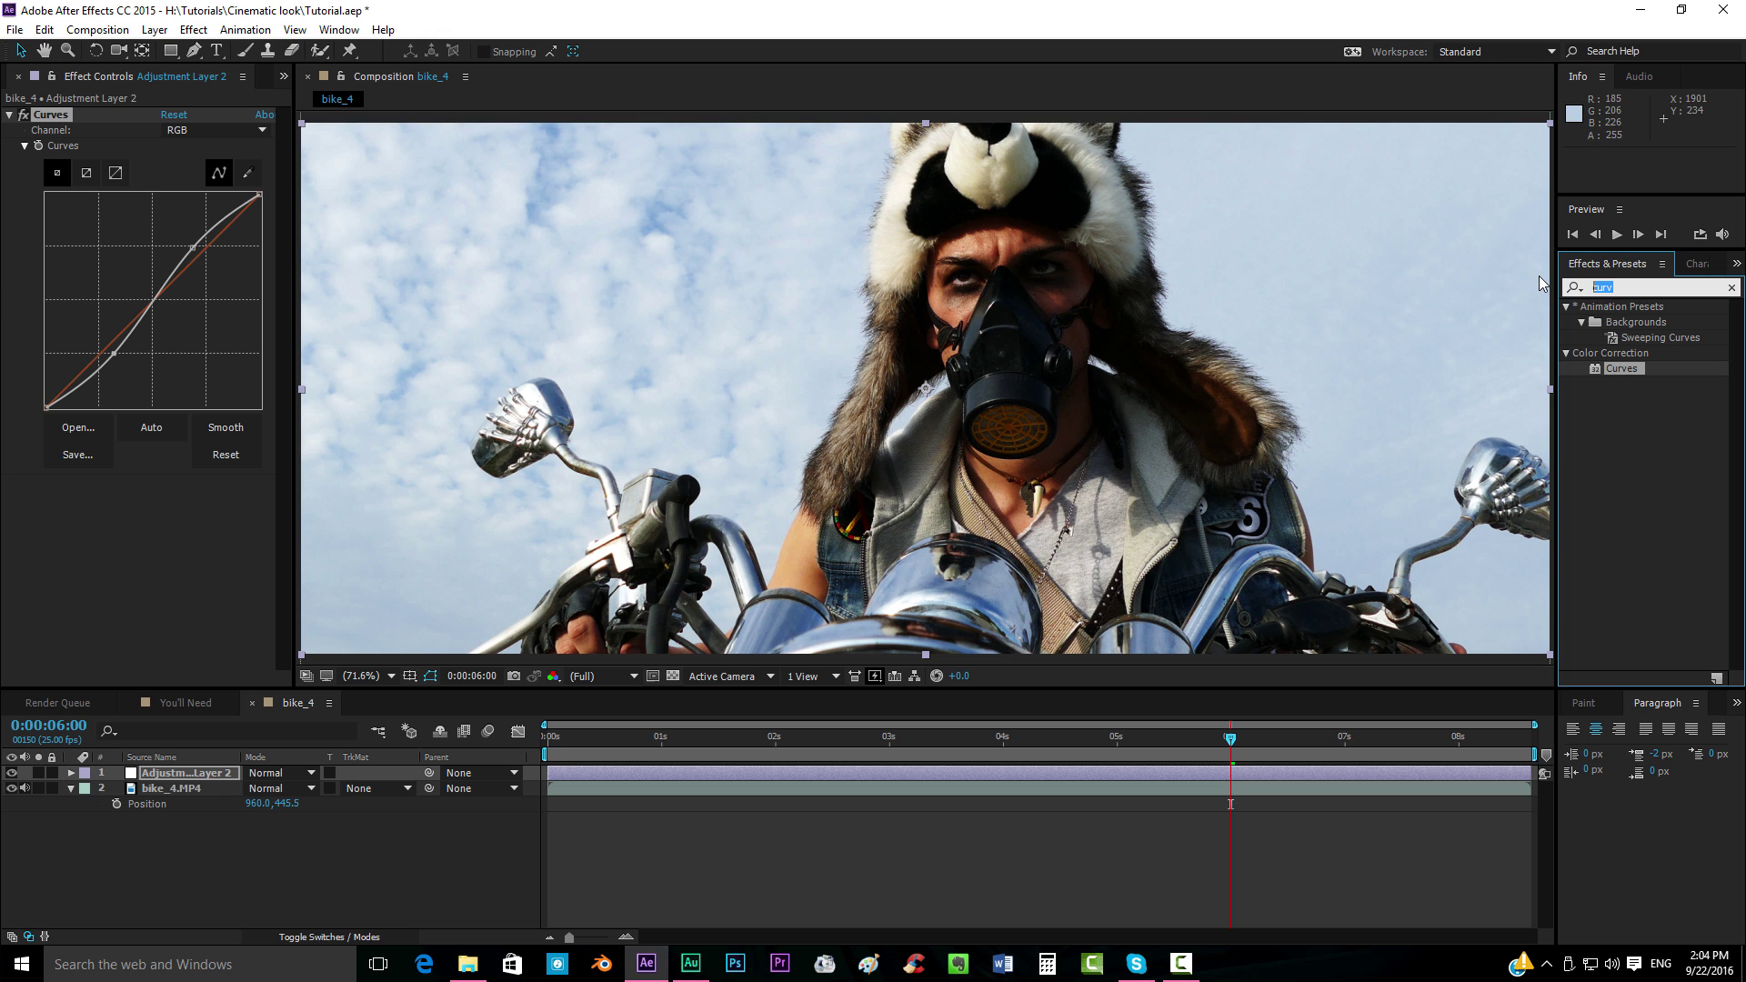
{"action": "left_click_drag", "start_coordinate": [1619, 369], "coordinate": [1155, 772]}
{"action": "type", "text": "tint"}
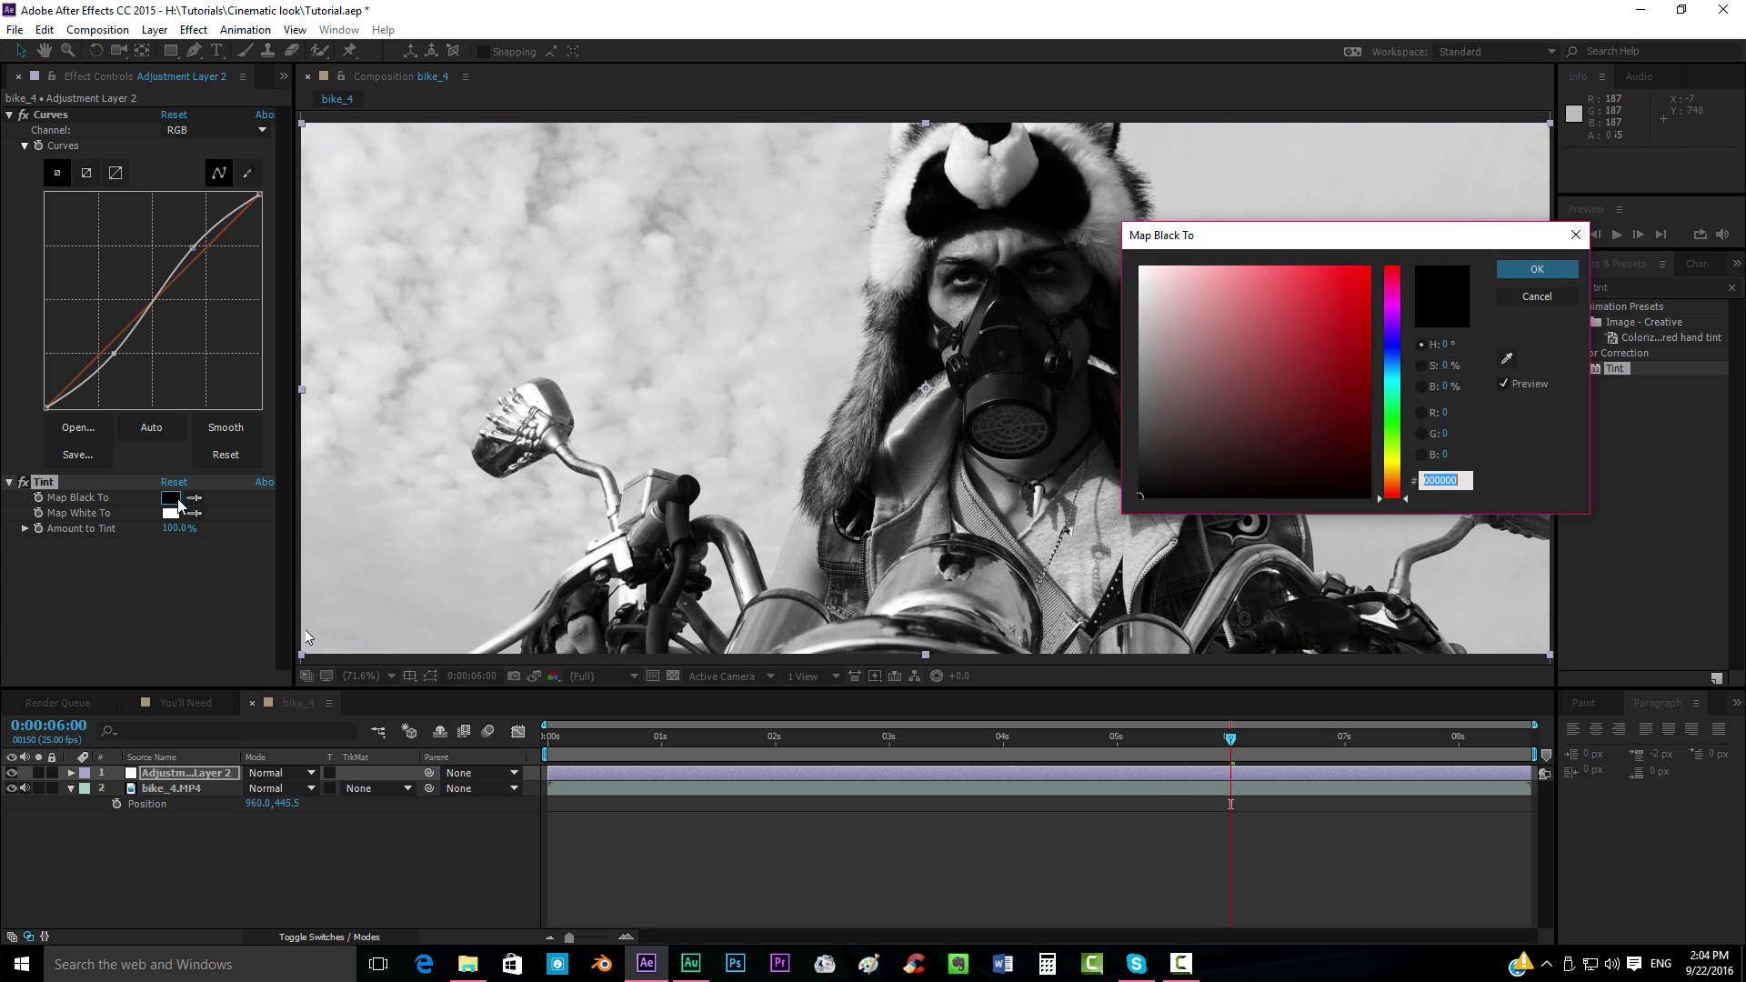
{"action": "left_click", "coordinate": [171, 498]}
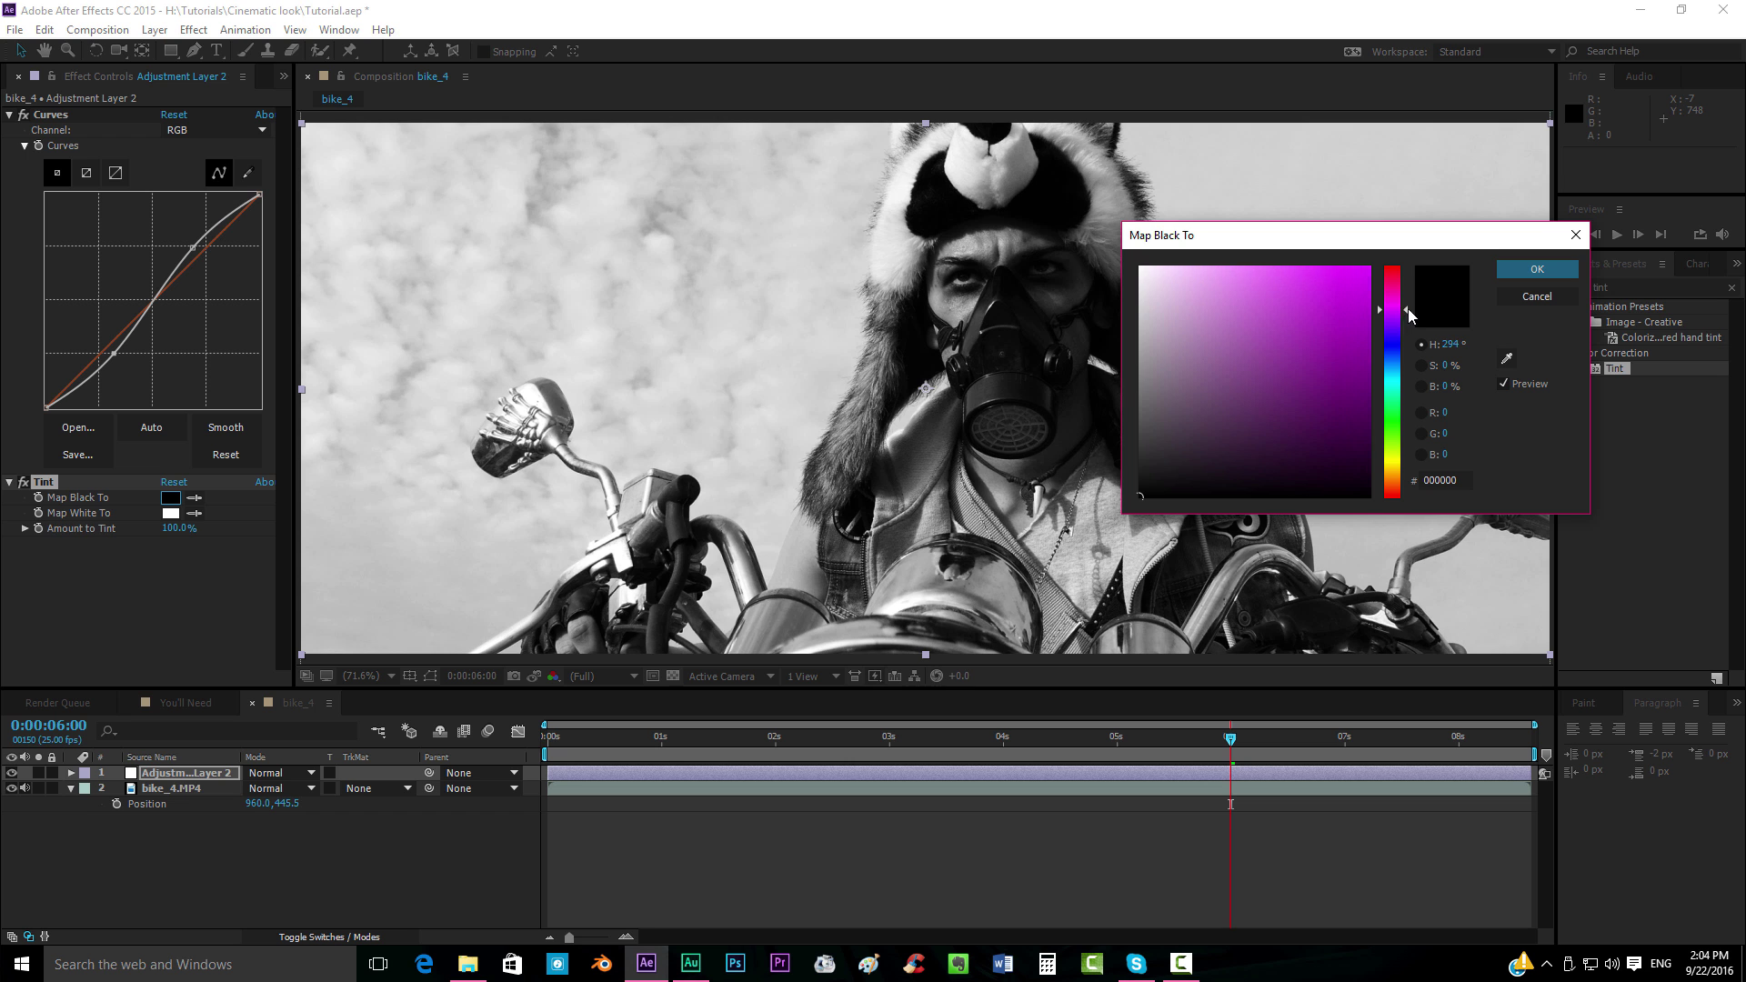
{"action": "left_click_drag", "start_coordinate": [1409, 316], "coordinate": [1408, 312]}
{"action": "left_click_drag", "start_coordinate": [1361, 457], "coordinate": [1407, 444]}
{"action": "left_click", "coordinate": [1538, 269]}
Set the Tint effect's Map White To colour to a pale yellow-orange and Amount to Tint to 30%
{"action": "left_click", "coordinate": [170, 513]}
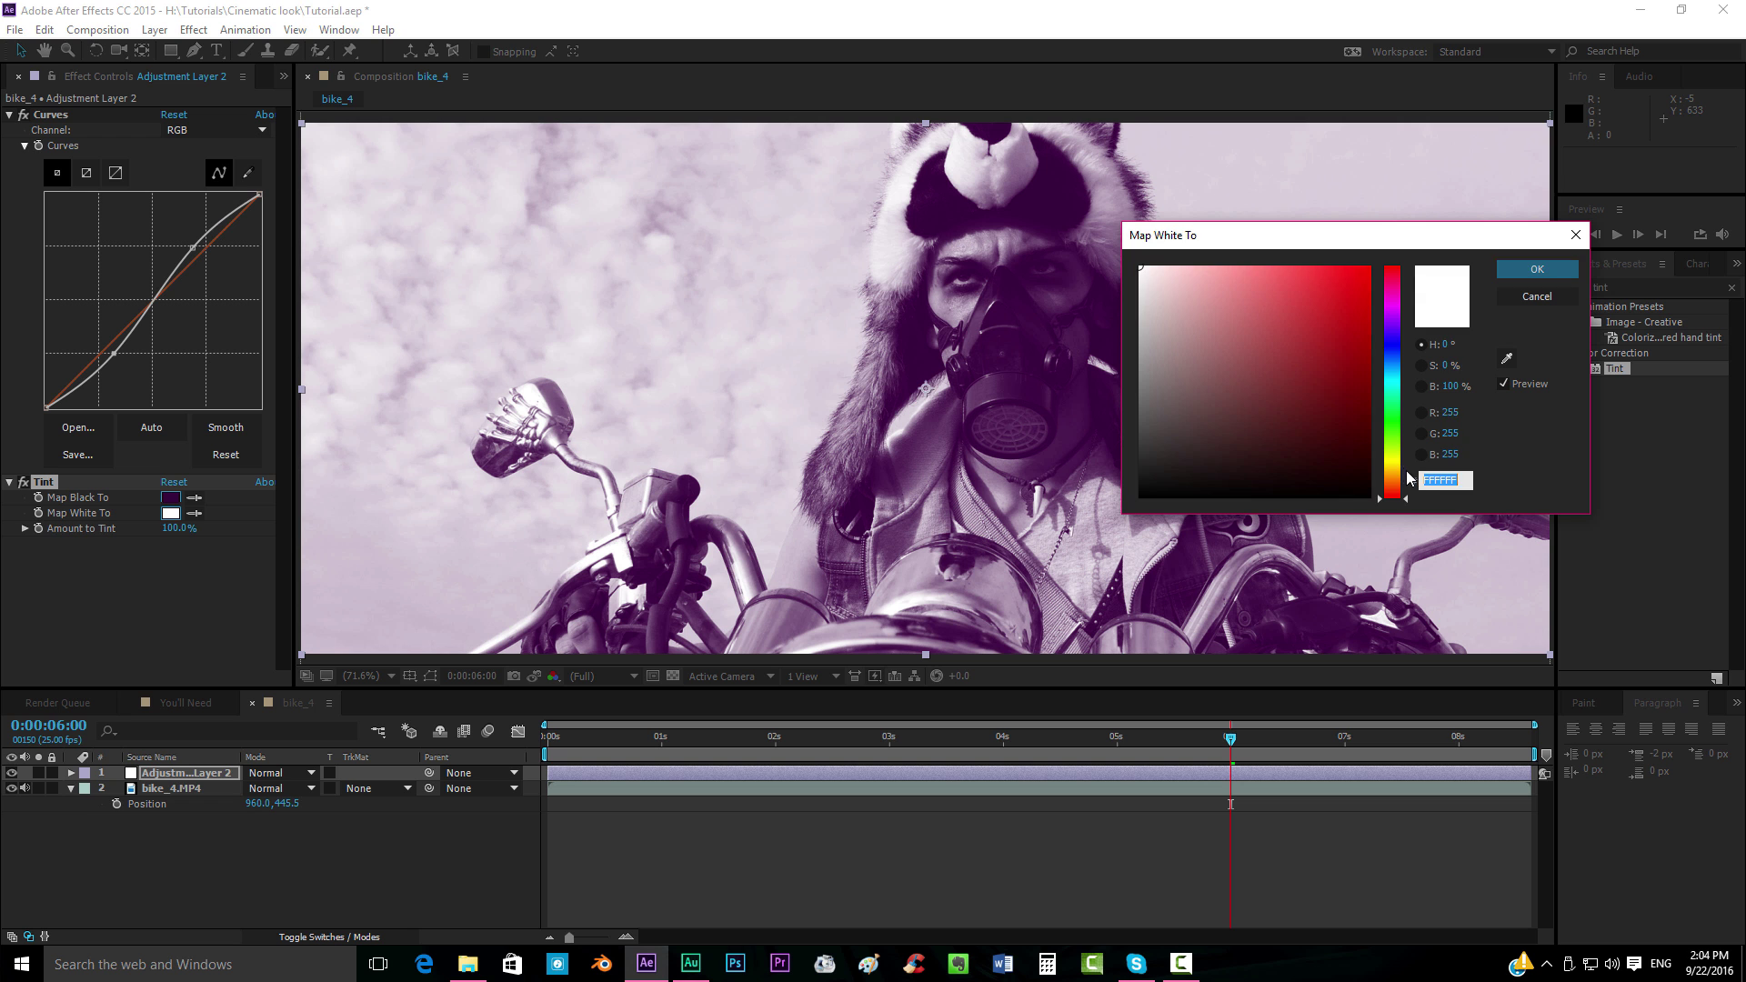
{"action": "left_click_drag", "start_coordinate": [1395, 468], "coordinate": [1408, 464]}
{"action": "left_click_drag", "start_coordinate": [1188, 272], "coordinate": [1201, 271]}
{"action": "left_click_drag", "start_coordinate": [1397, 468], "coordinate": [1408, 465]}
{"action": "key", "text": "Return"}
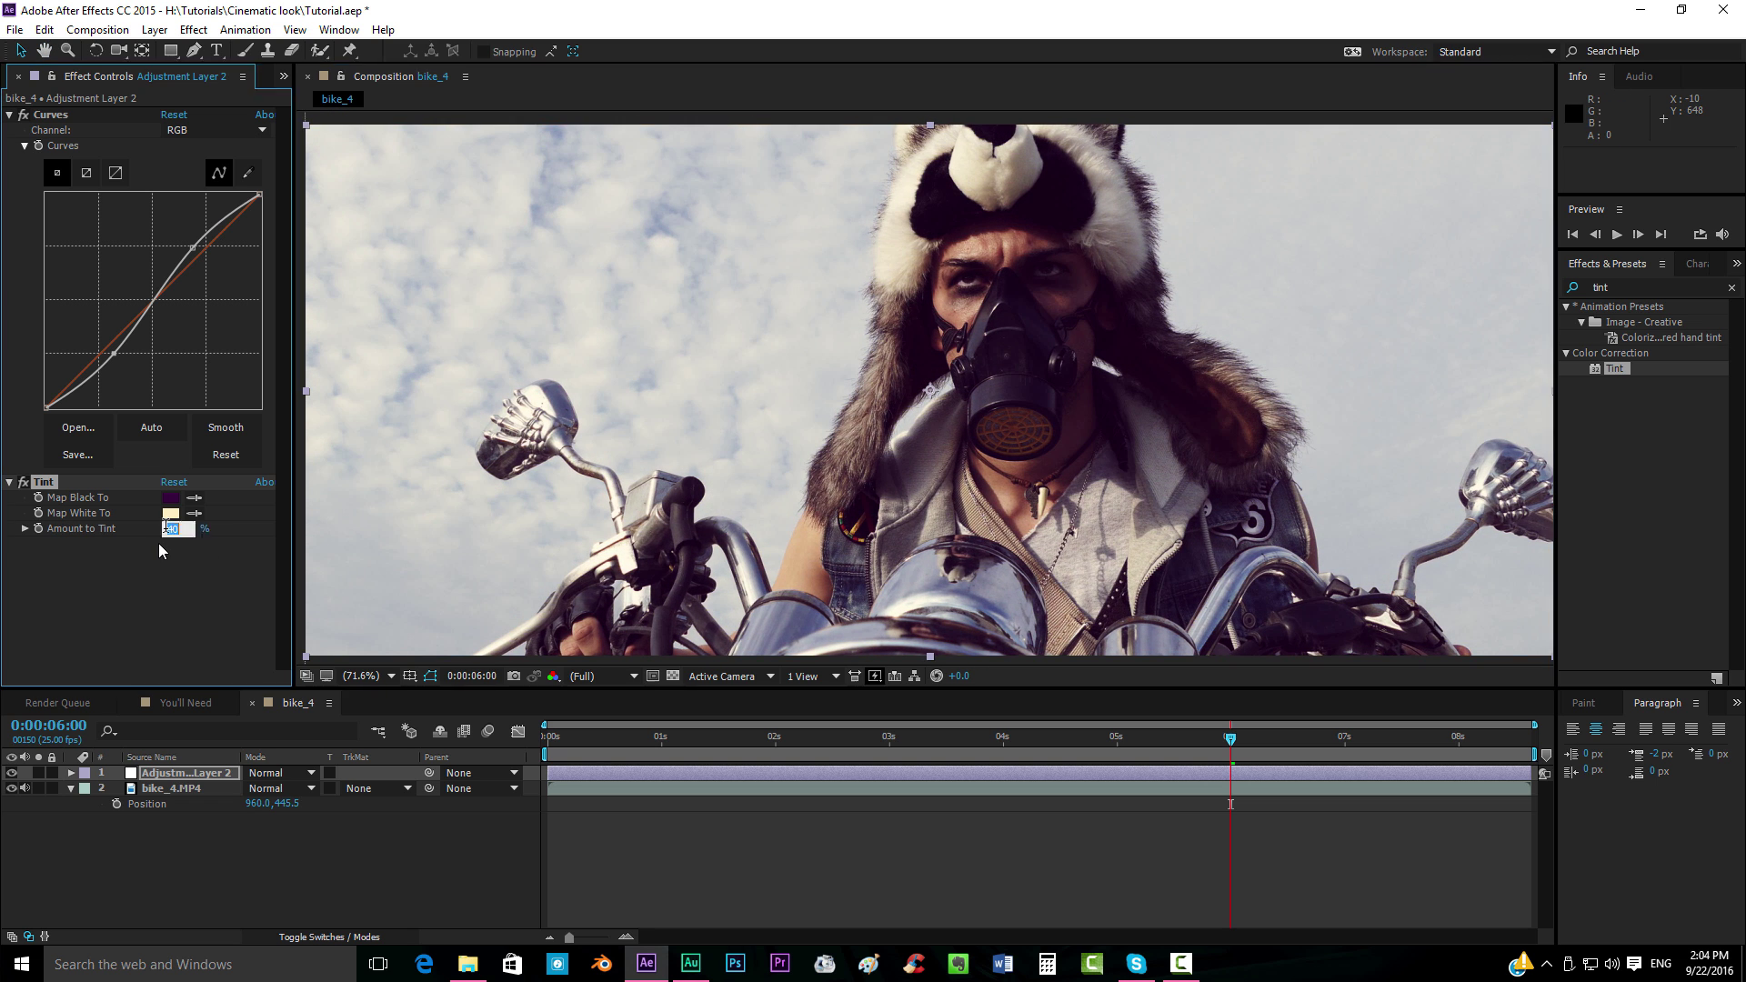
{"action": "key", "text": "Return"}
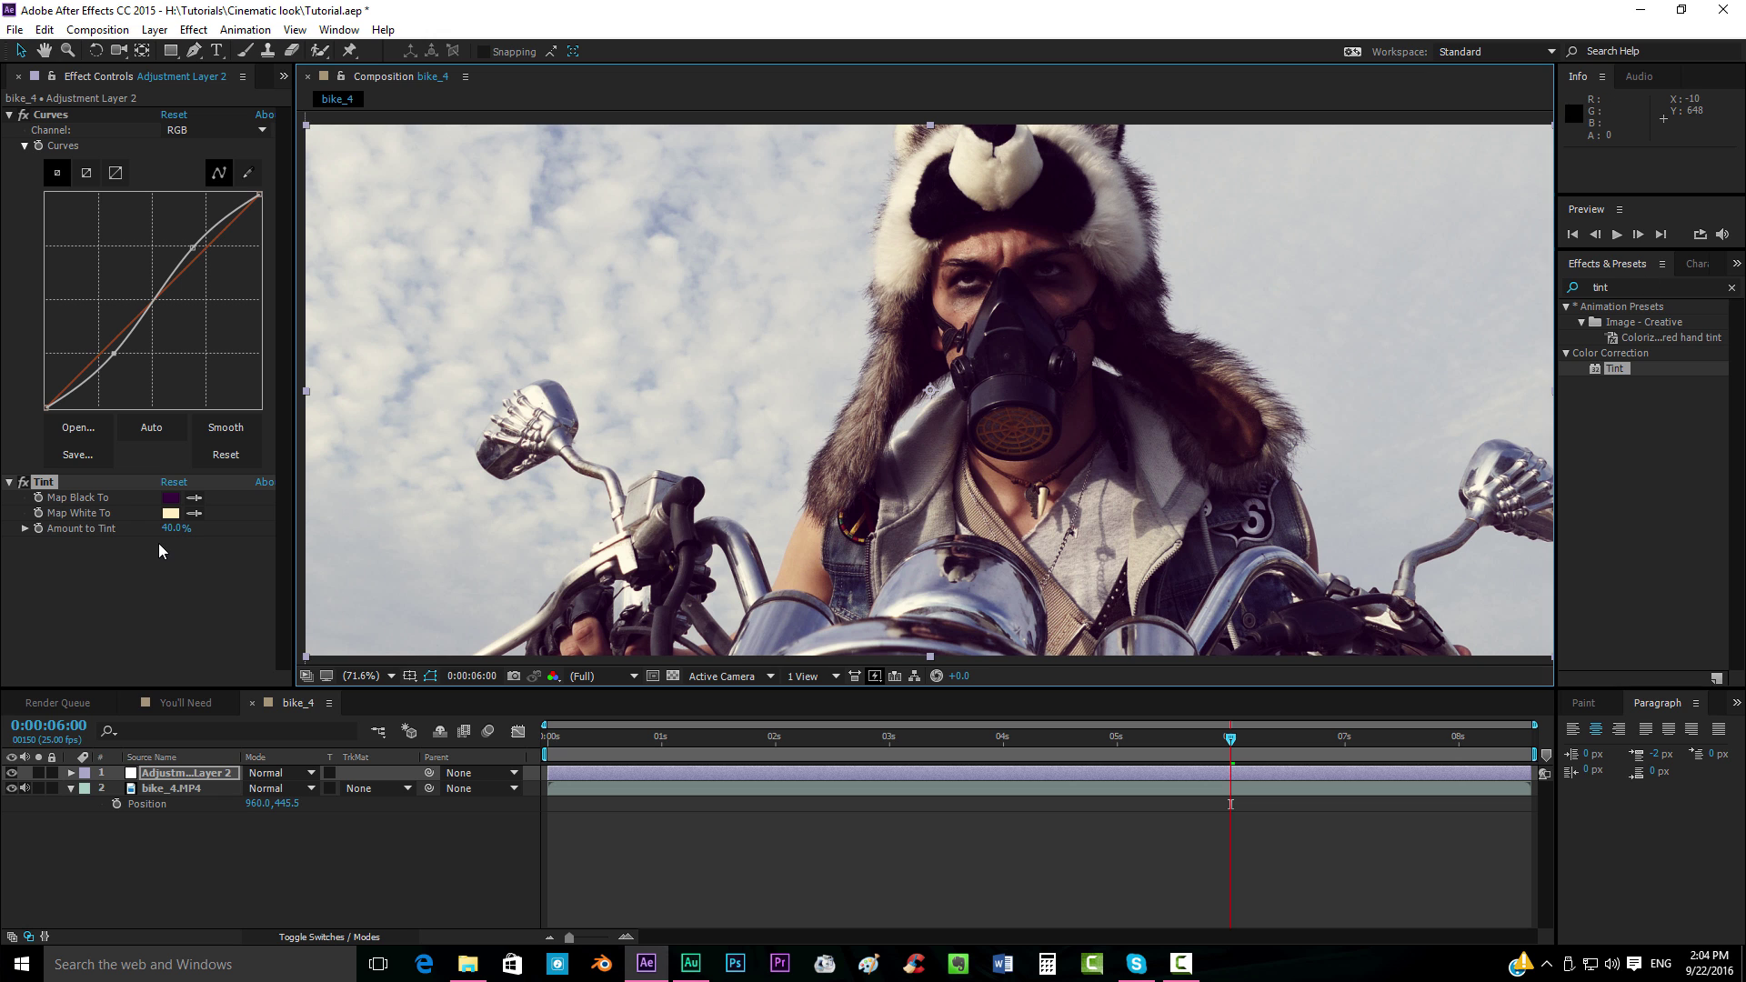
Find the Hue/Saturation effect and apply it to the adjustment layer
{"action": "left_click", "coordinate": [1625, 287]}
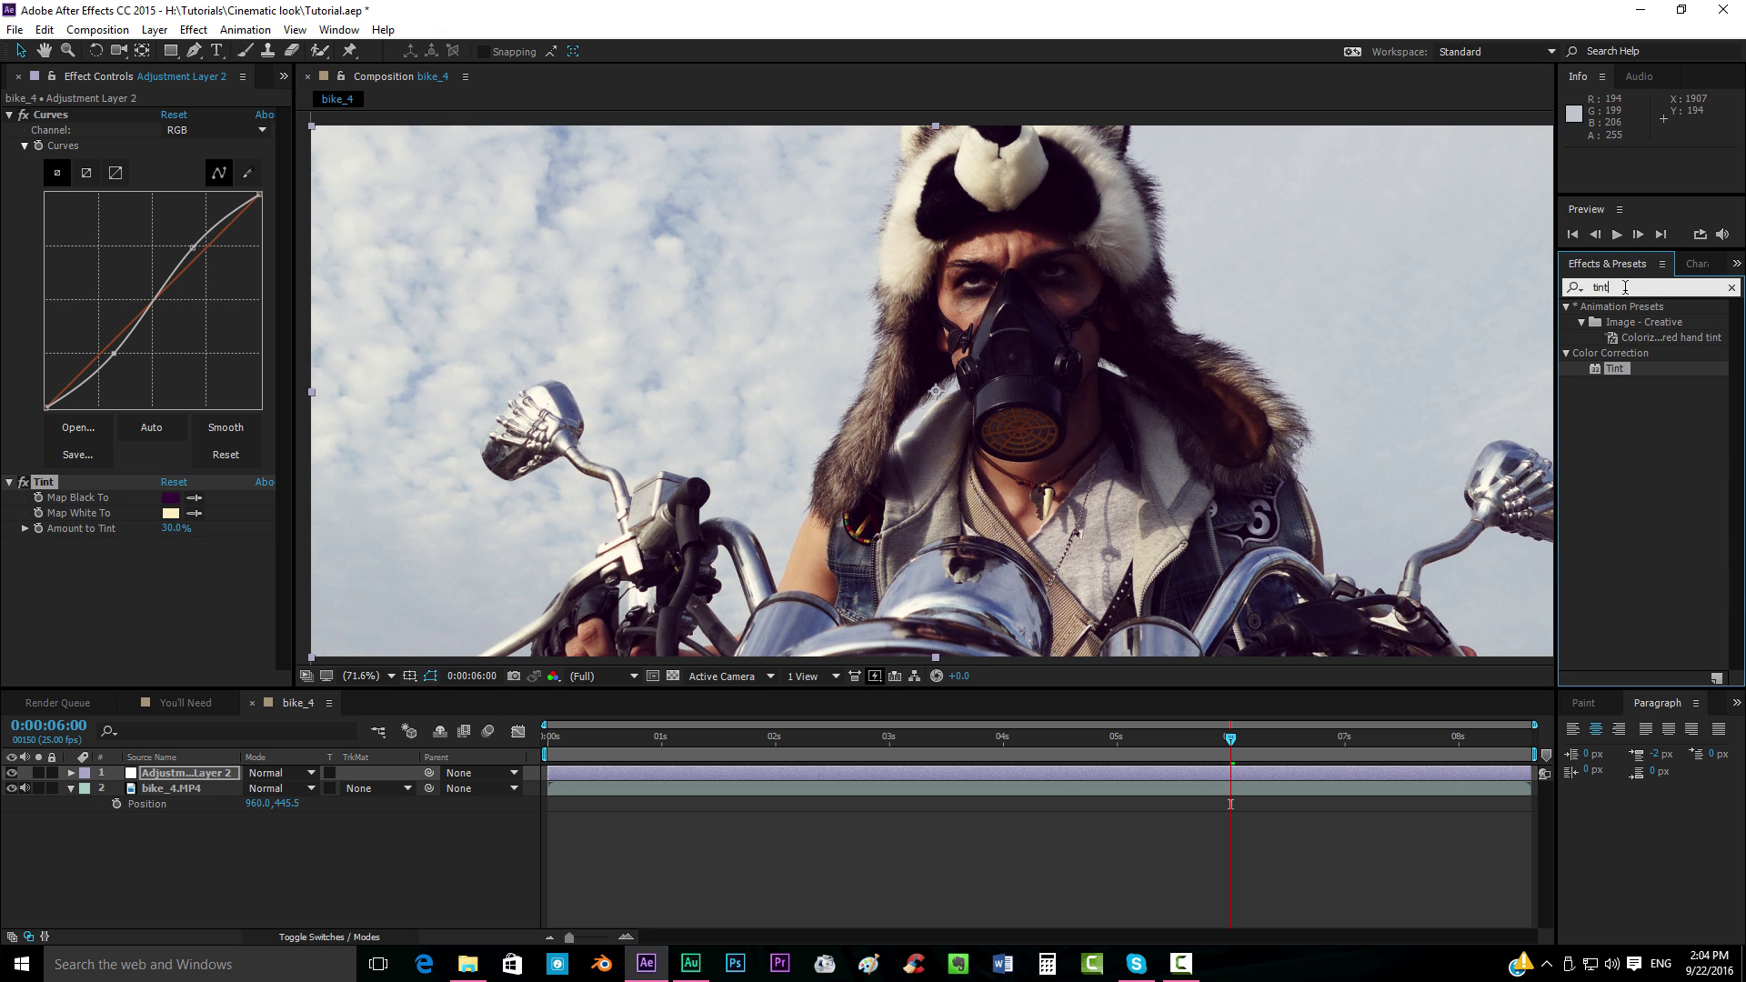
{"action": "key", "text": "BackSpace"}
{"action": "key", "text": "BackSpace"}
{"action": "type", "text": "nt"}
{"action": "left_click_drag", "start_coordinate": [1640, 384], "coordinate": [1246, 777]}
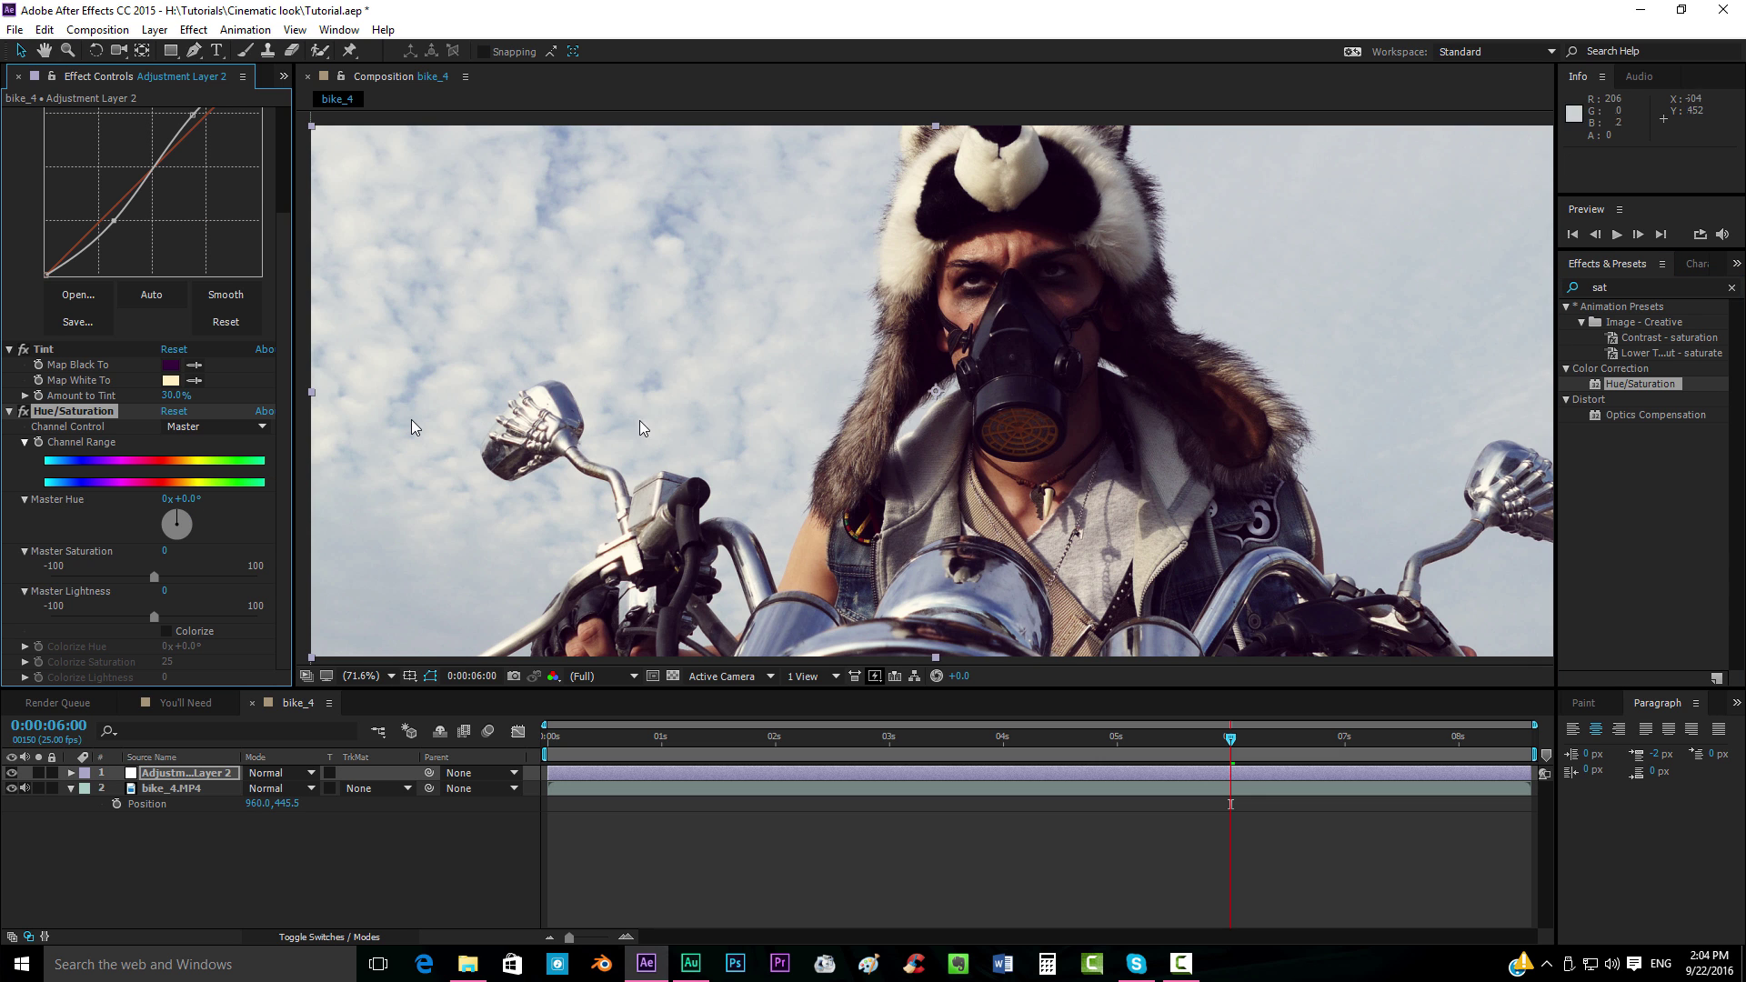
Set the adjustment layer's Master Saturation to 19 and apply the Unsharp Mask effect to it
{"action": "left_click_drag", "start_coordinate": [164, 551], "coordinate": [187, 556]}
{"action": "left_click", "coordinate": [1637, 287]}
{"action": "type", "text": "unsh"}
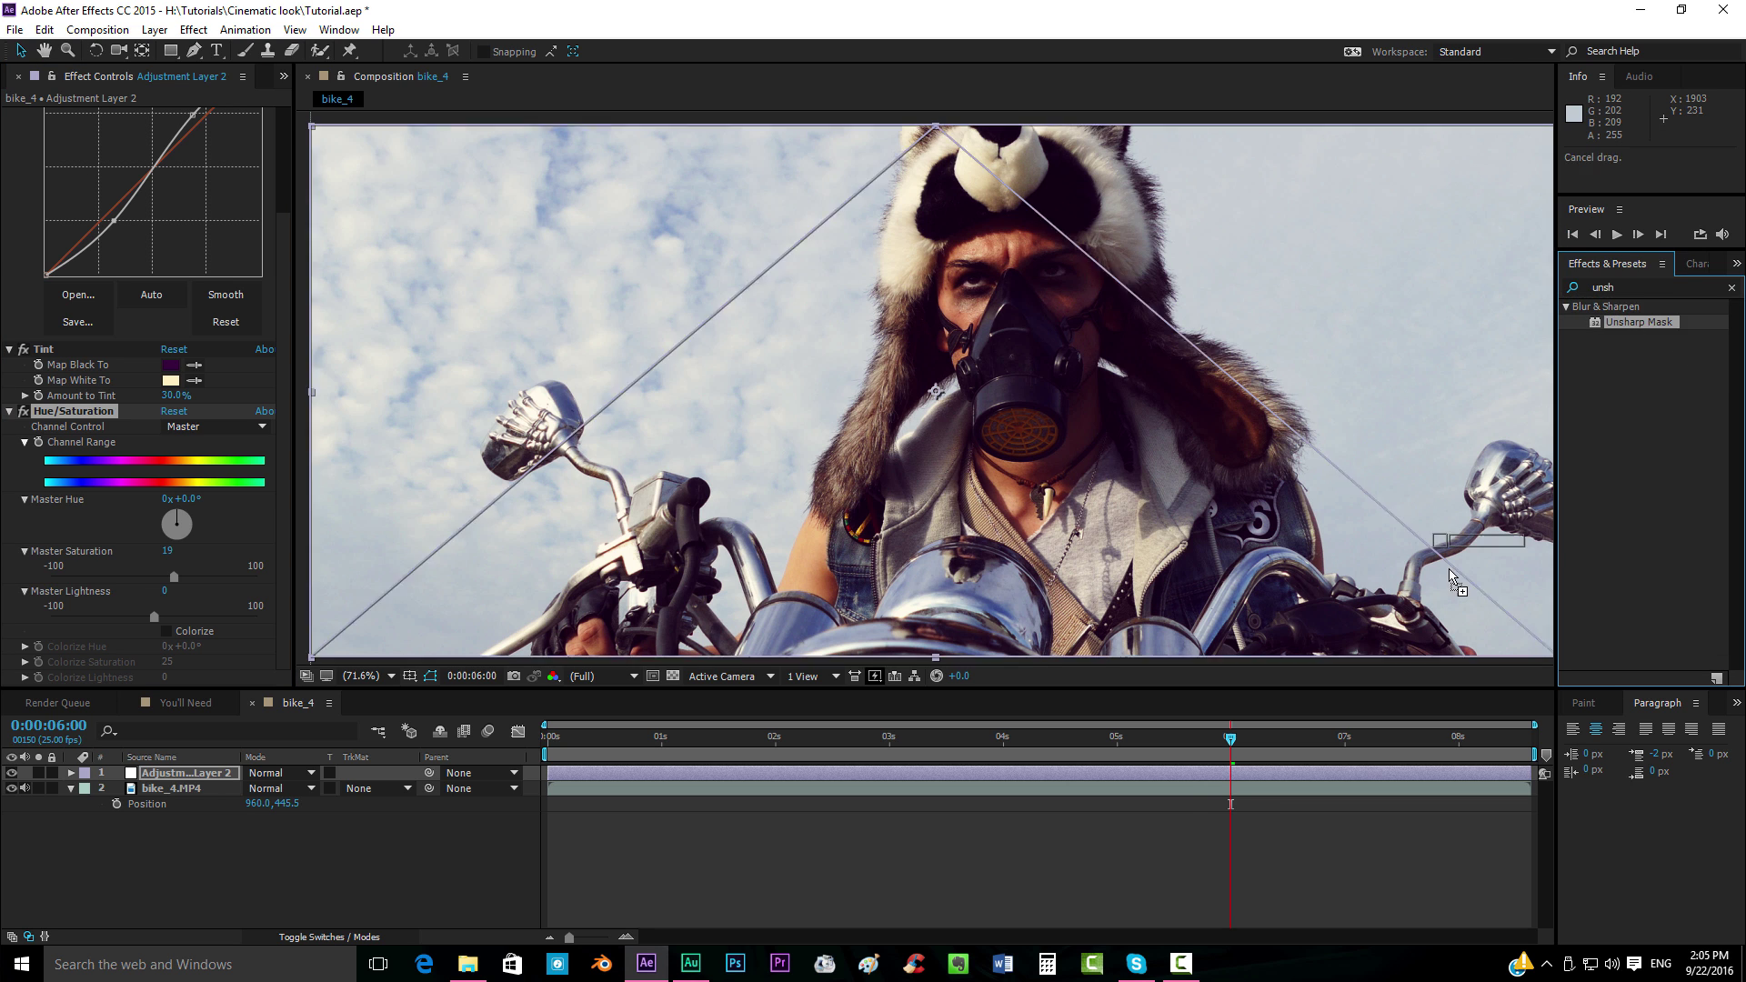
{"action": "double_click", "coordinate": [1637, 323]}
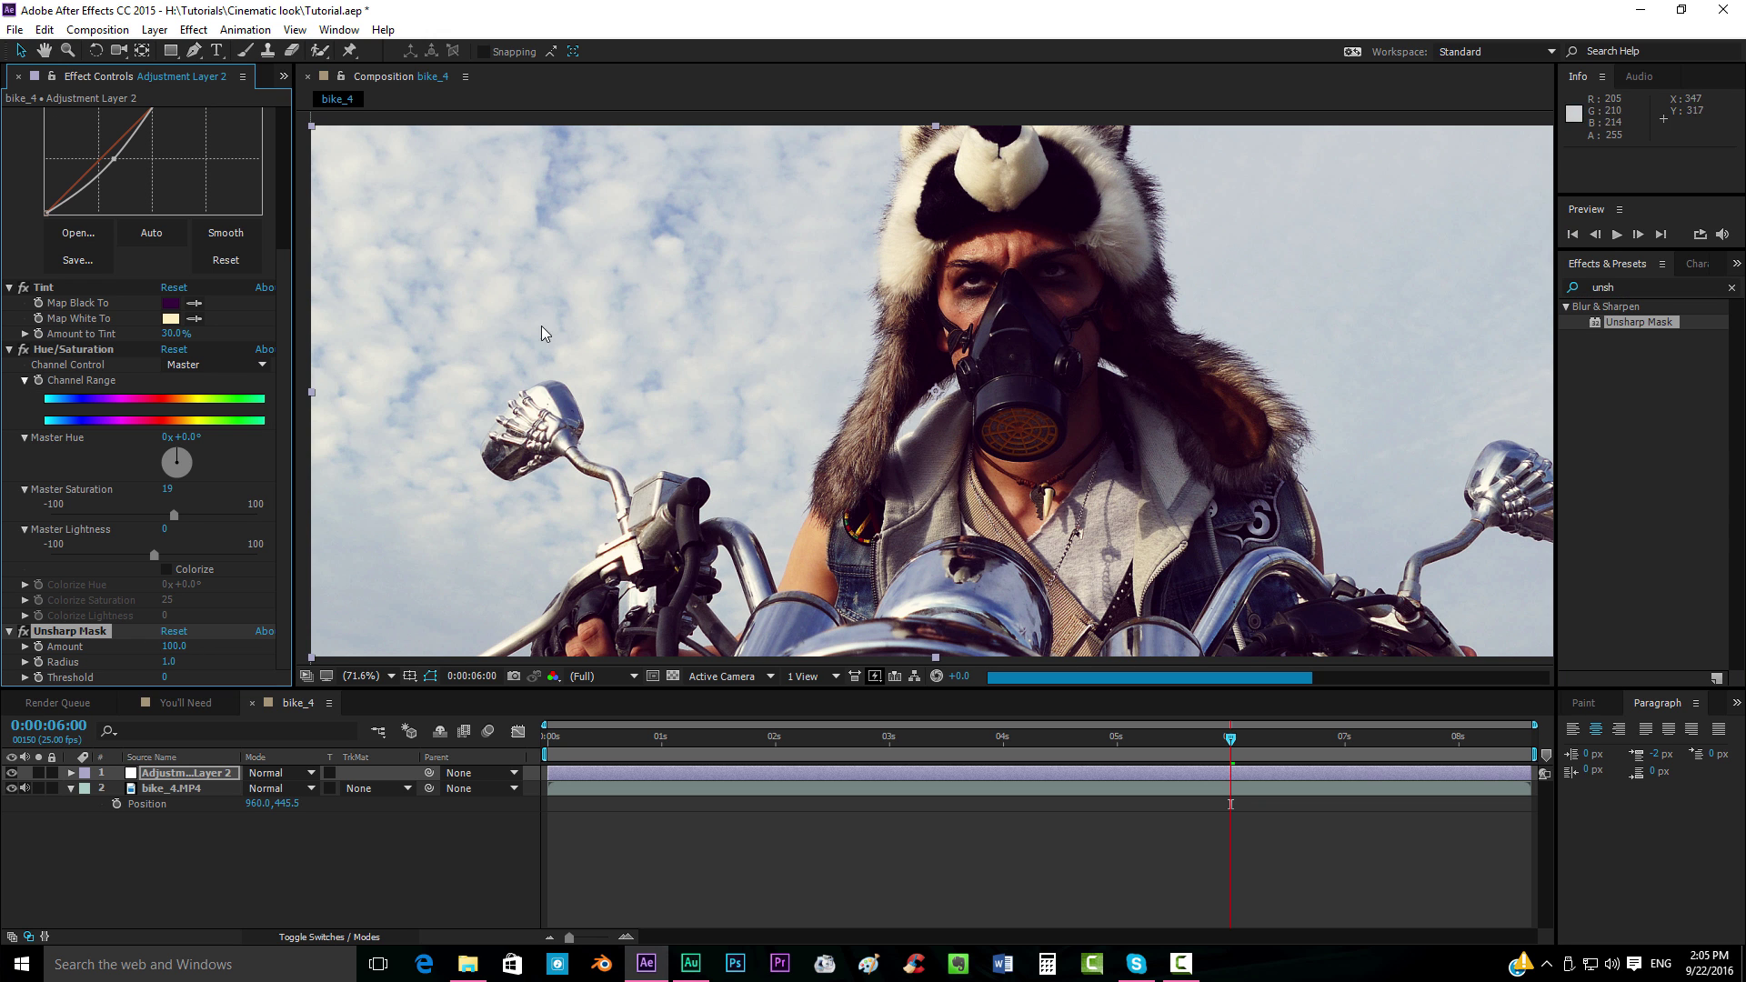
Create a new adjustment layer above the existing layers in the bike_4 composition
{"action": "left_click", "coordinate": [153, 31]}
{"action": "left_click", "coordinate": [153, 30]}
{"action": "left_click", "coordinate": [152, 32]}
{"action": "mouse_move", "coordinate": [182, 51]}
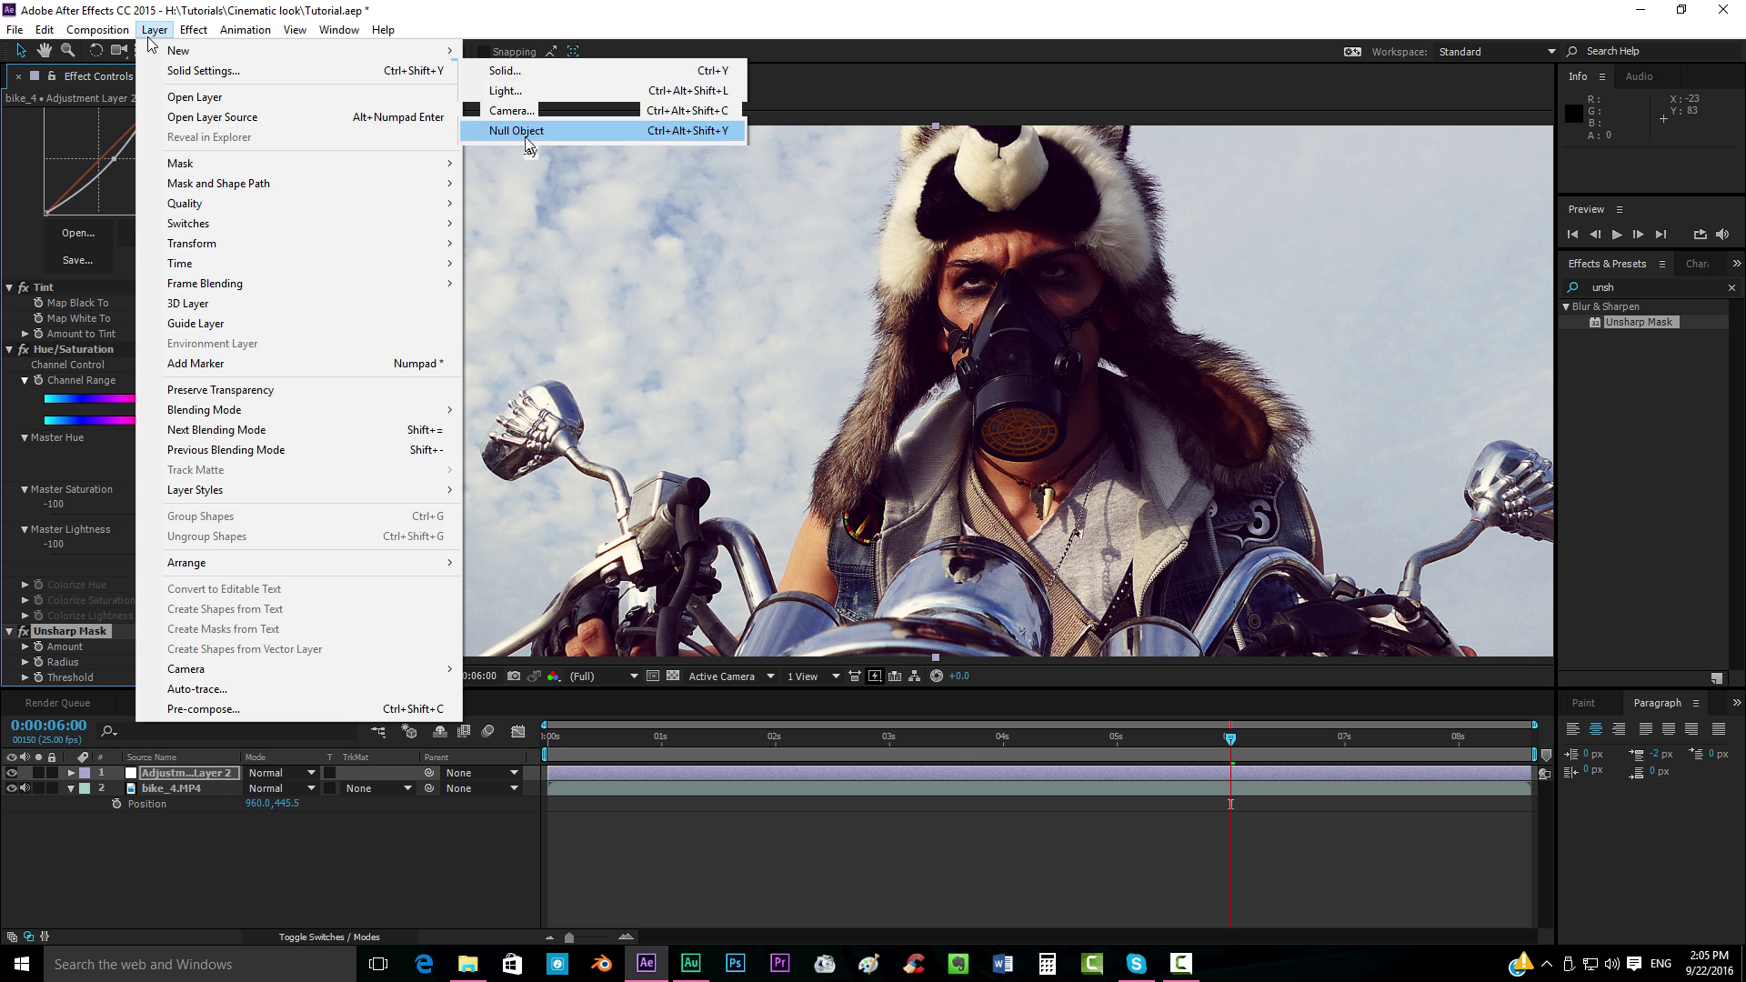
{"action": "left_click", "coordinate": [539, 172]}
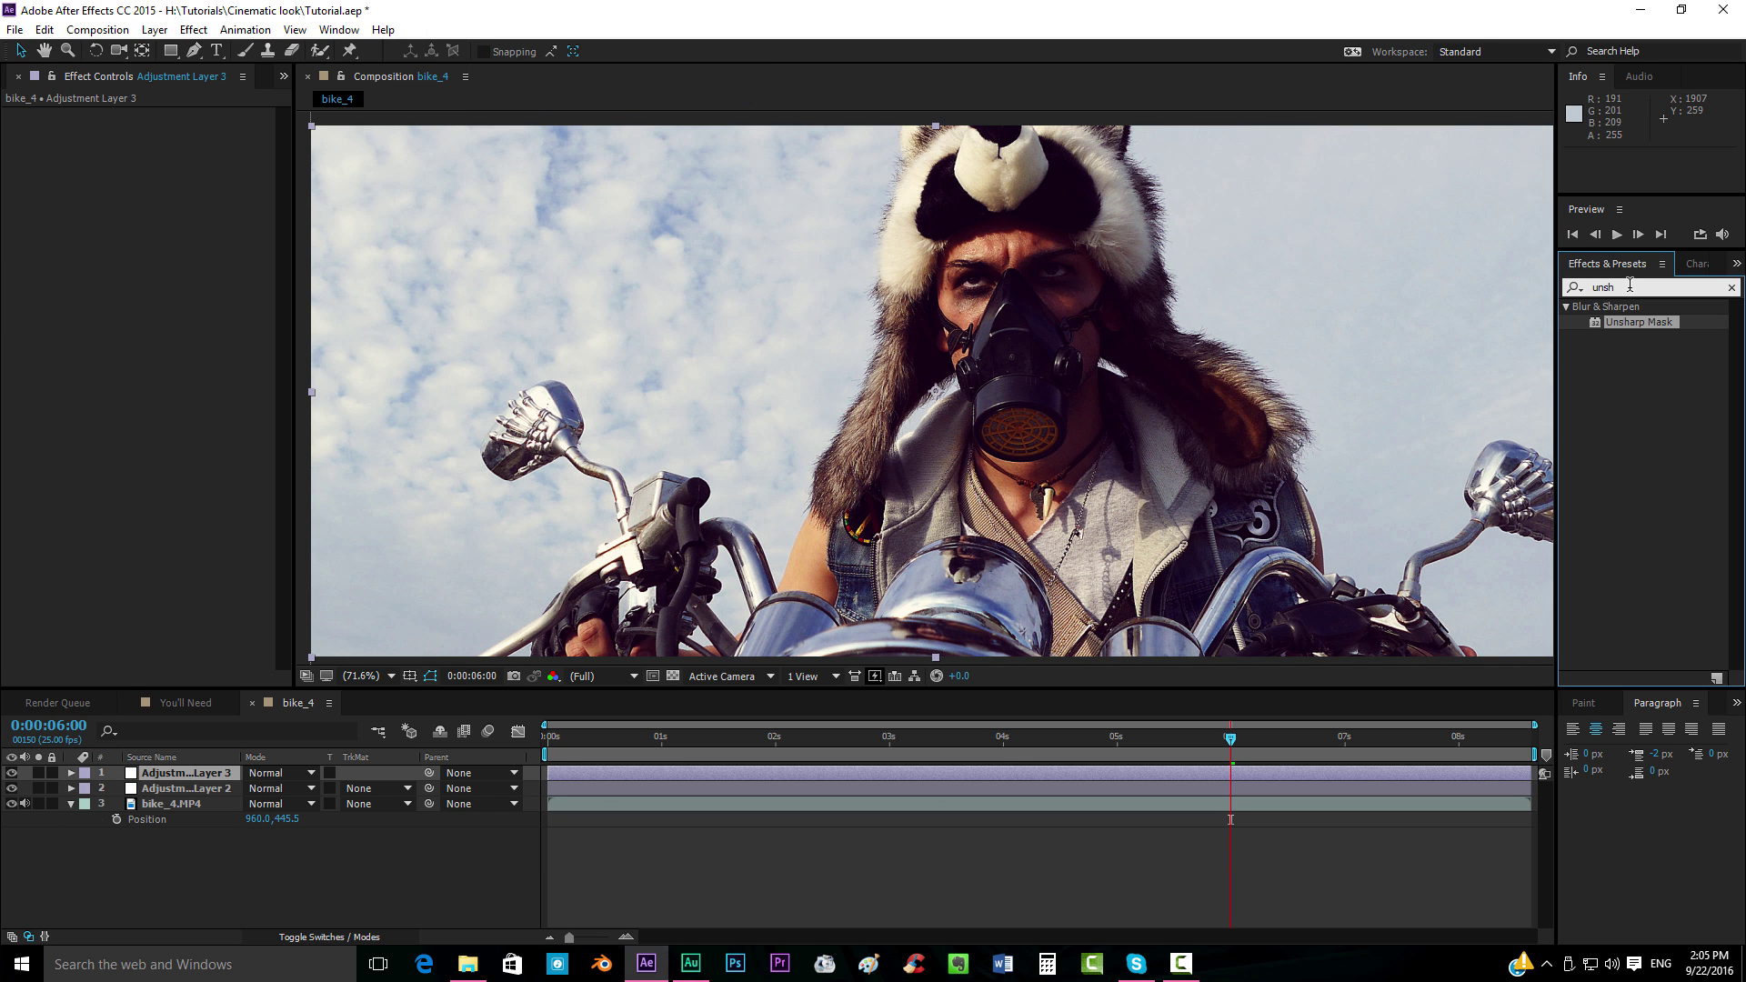
Apply the Fast Blur effect to the new adjustment layer and set its Blurriness to 50
{"action": "key", "text": "BackSpace"}
{"action": "key", "text": "BackSpace"}
{"action": "key", "text": "BackSpace"}
{"action": "key", "text": "BackSpace"}
{"action": "type", "text": "fast"}
{"action": "left_click_drag", "start_coordinate": [1628, 461], "coordinate": [1258, 780]}
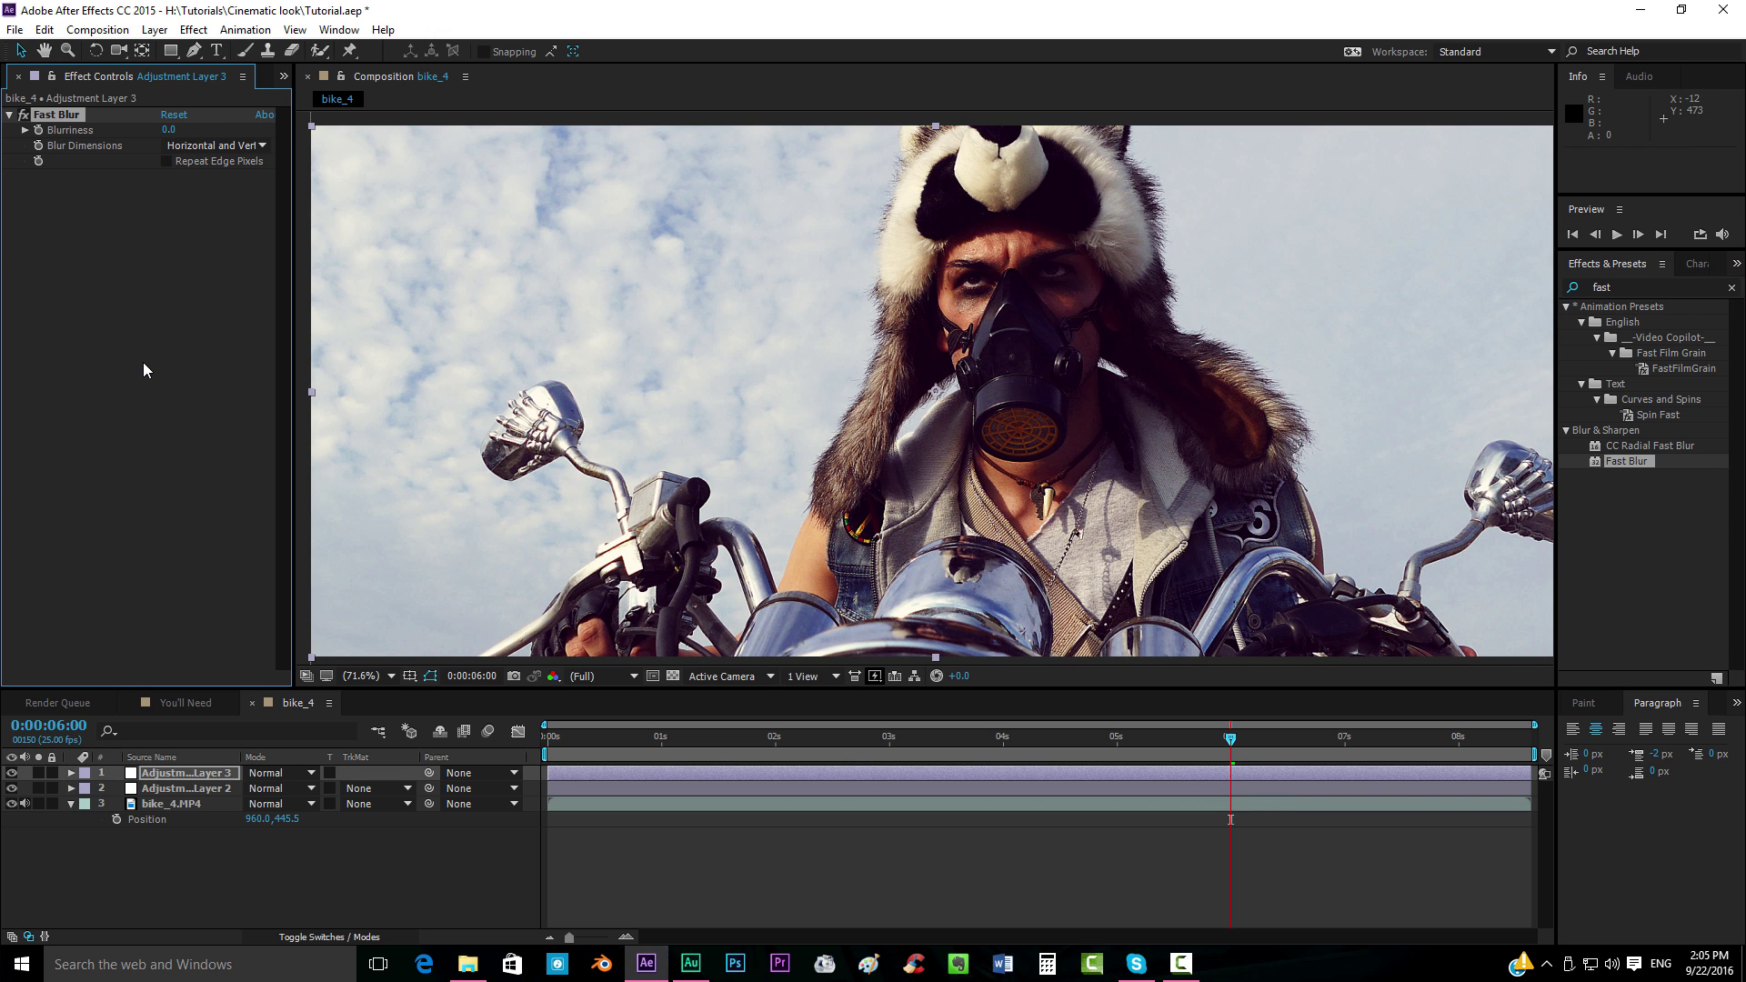
{"action": "left_click", "coordinate": [169, 131]}
{"action": "type", "text": "50"}
{"action": "key", "text": "Return"}
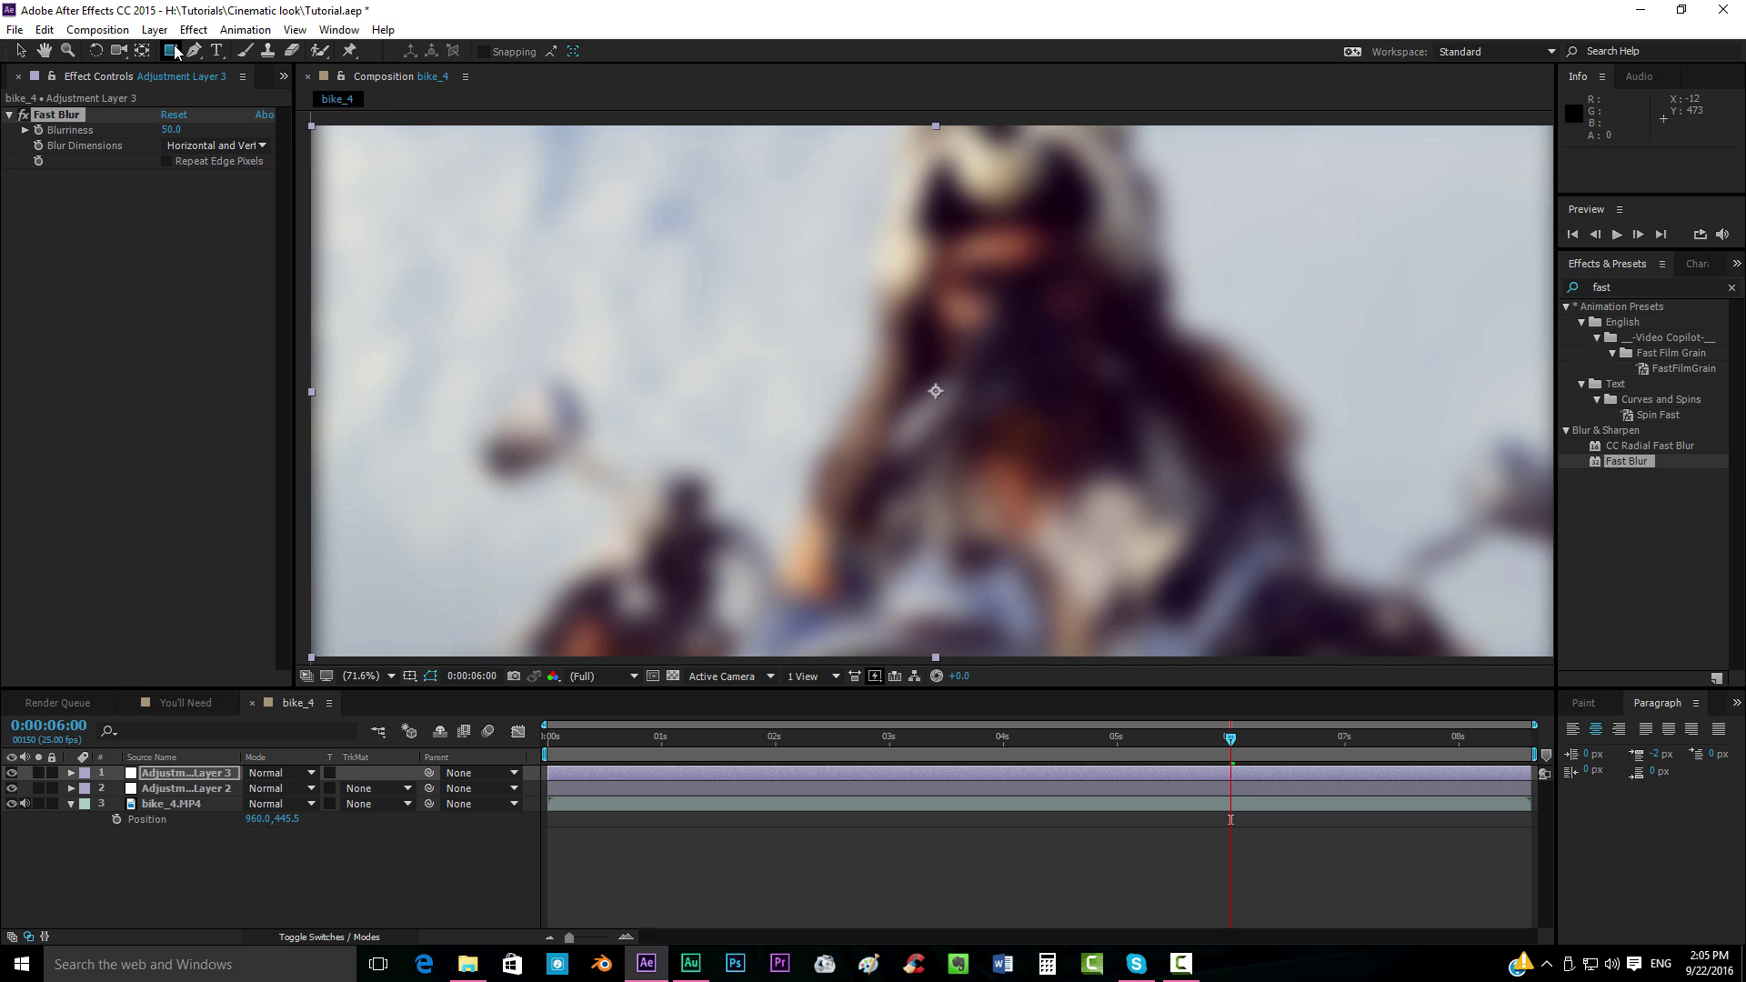
Add a full-frame elliptical mask to the blurred adjustment layer and set its mode to Subtract
{"action": "left_click", "coordinate": [182, 53]}
{"action": "left_click", "coordinate": [224, 90]}
{"action": "left_click", "coordinate": [174, 52]}
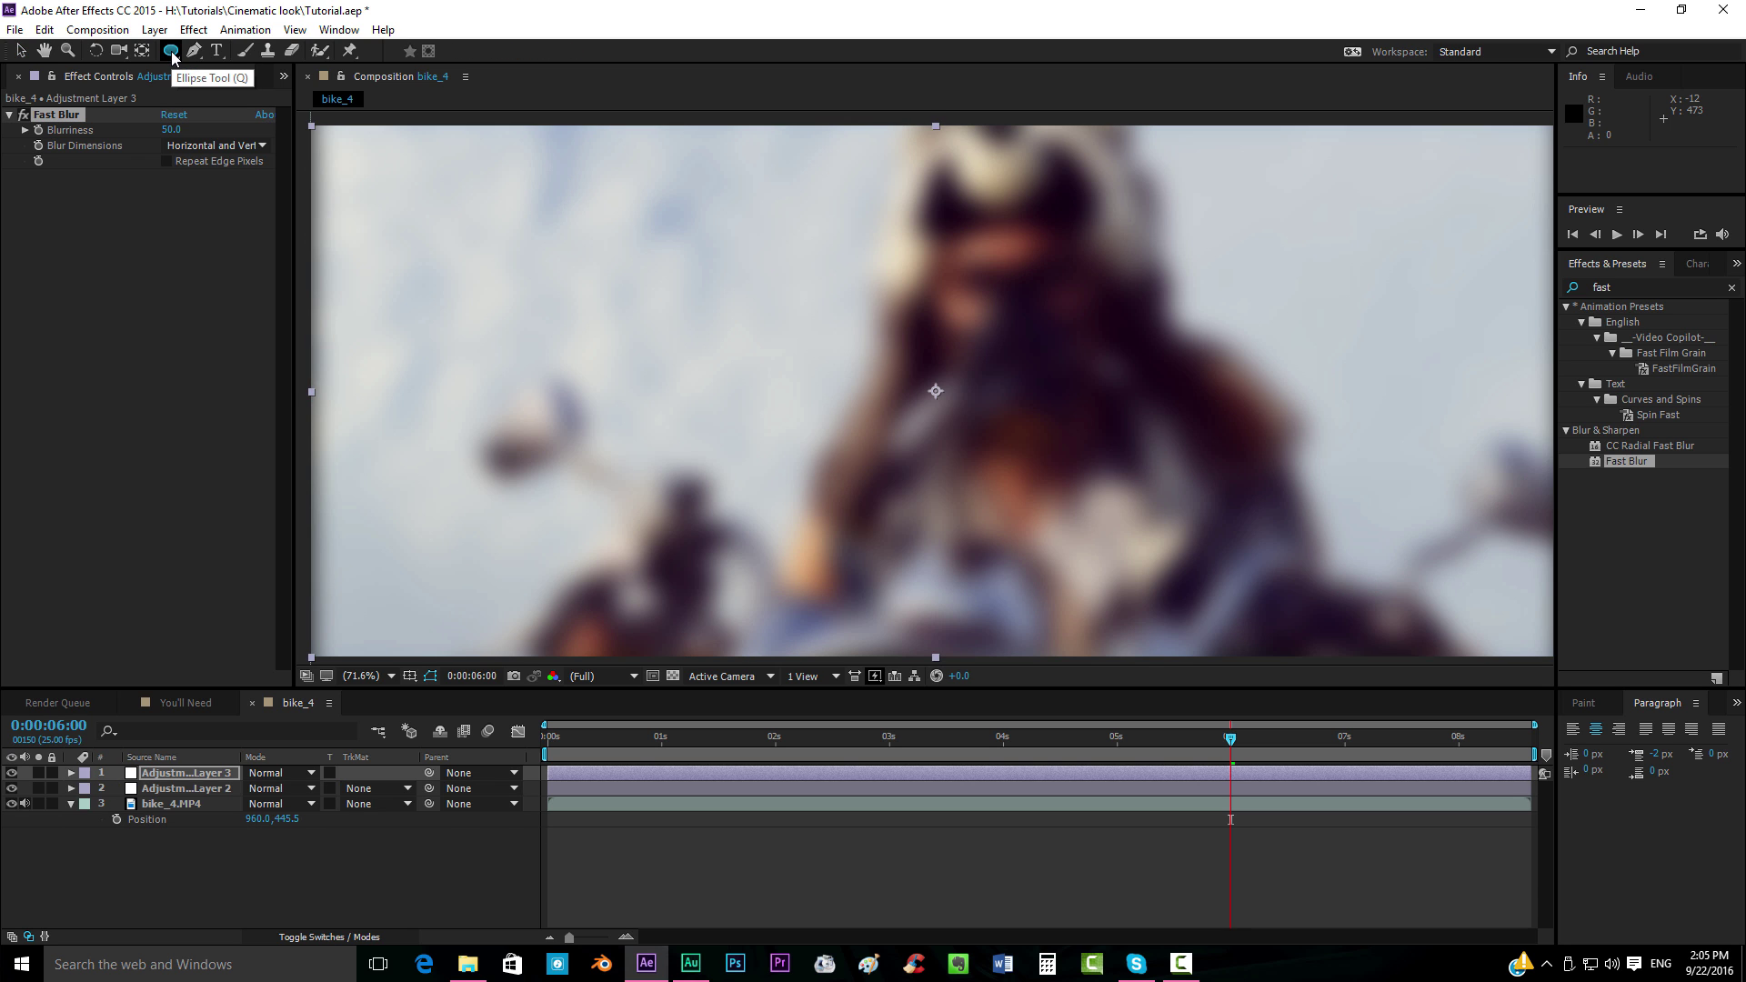
{"action": "double_click", "coordinate": [171, 51]}
{"action": "left_click", "coordinate": [267, 810]}
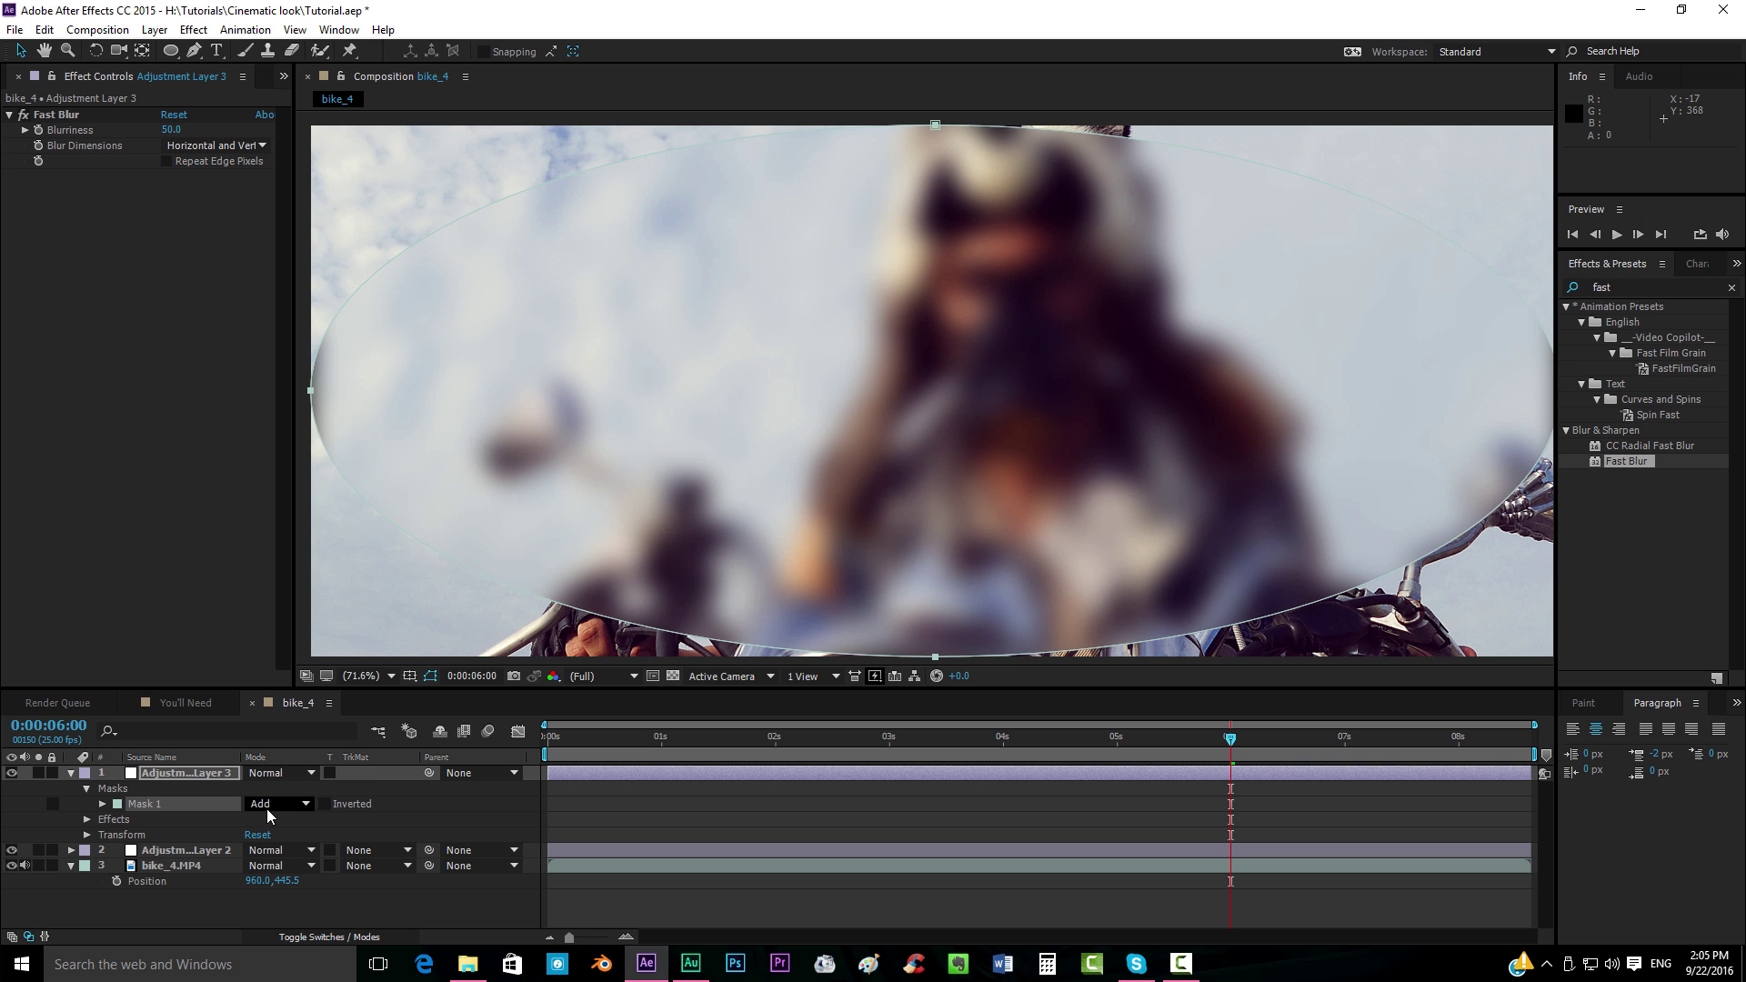
{"action": "left_click", "coordinate": [289, 706]}
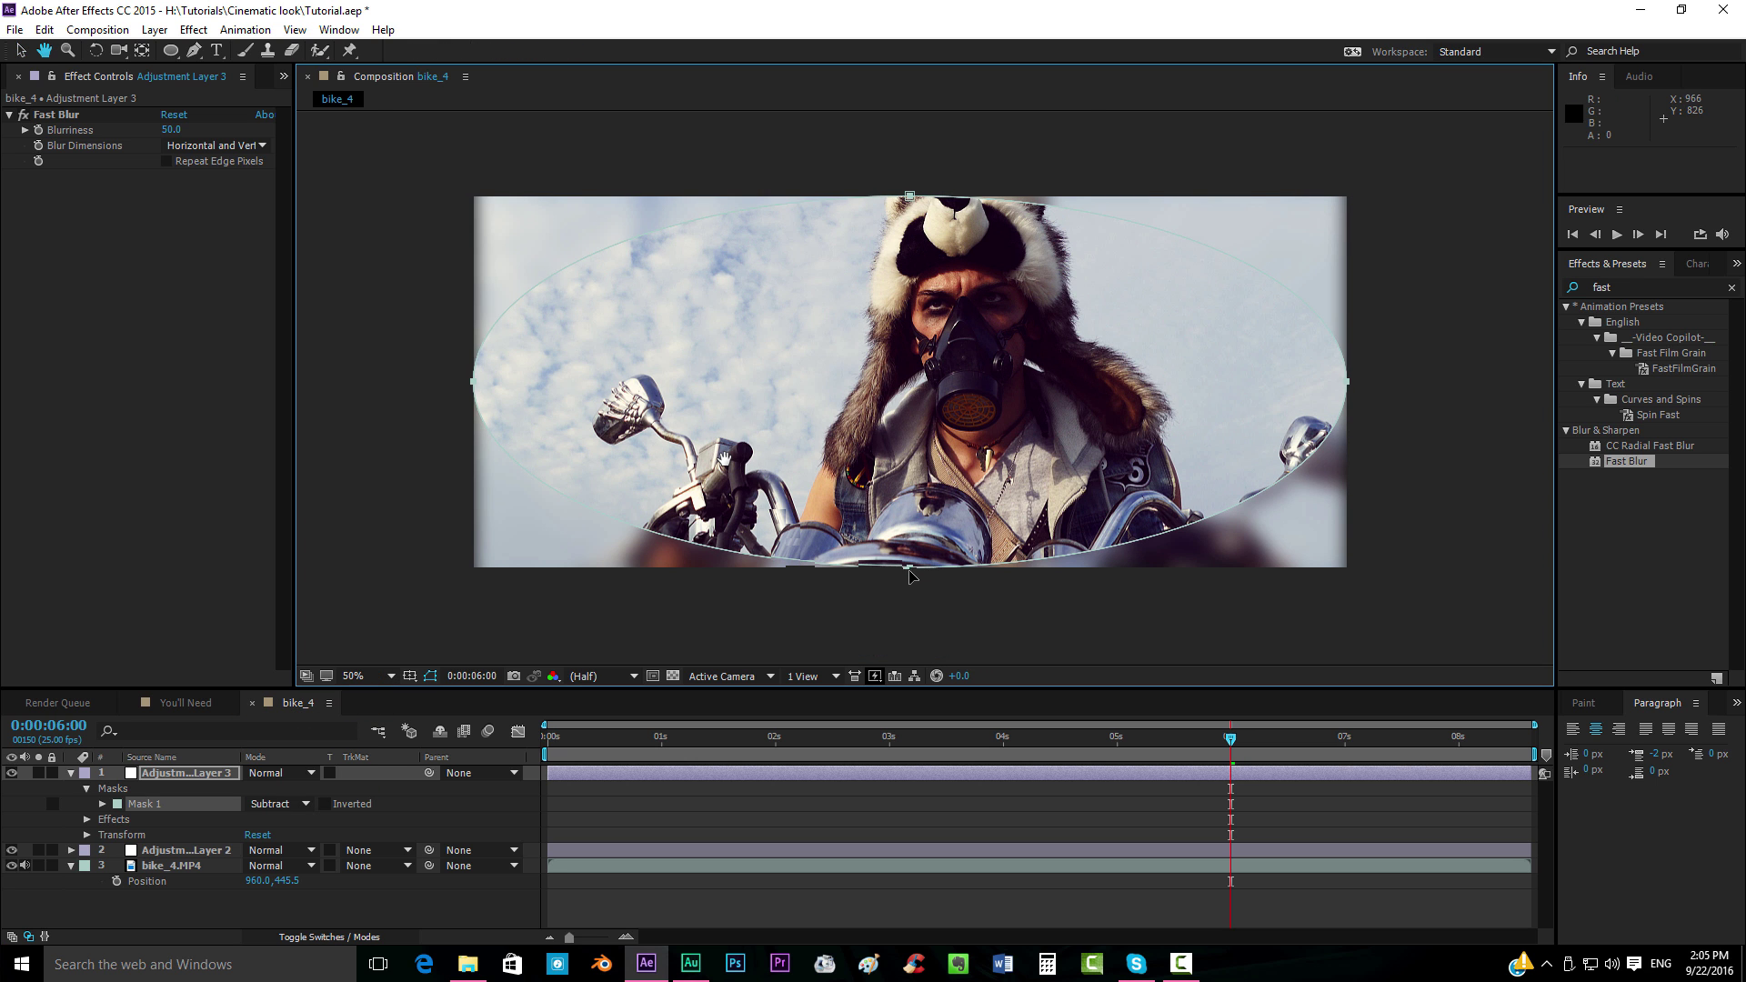
Stretch the elliptical mask vertically beyond the frame to about 134% of its height
{"action": "double_click", "coordinate": [909, 570]}
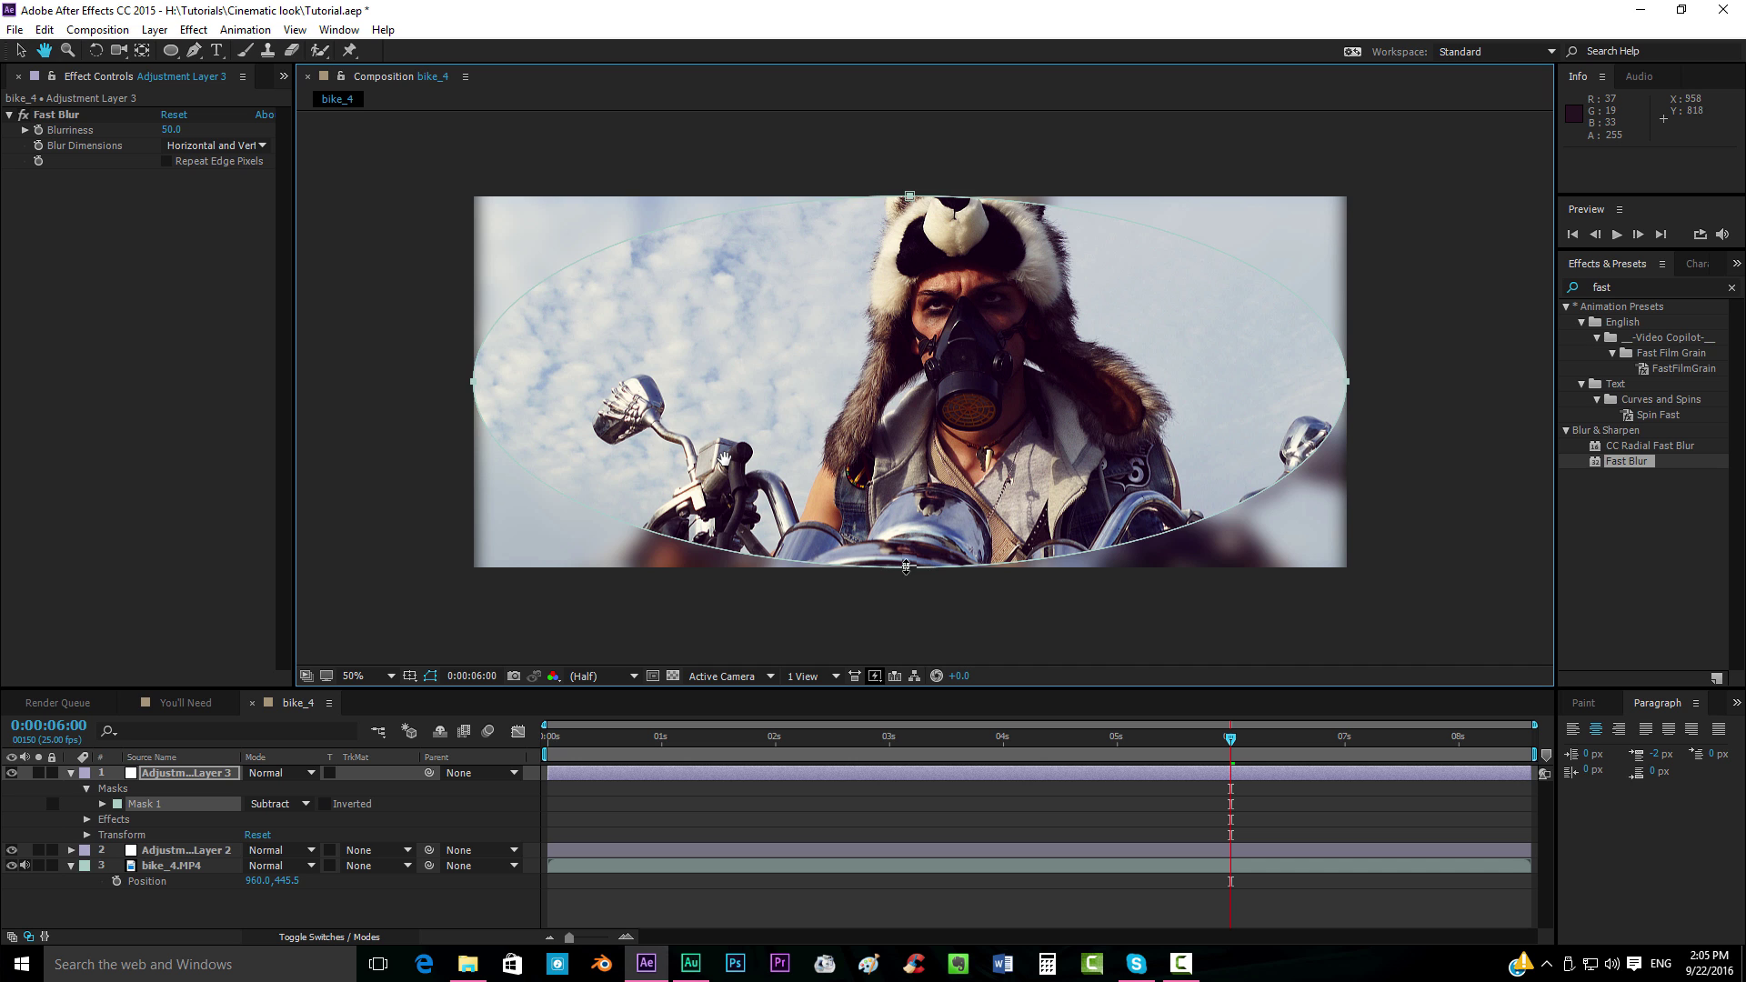
{"action": "left_click_drag", "start_coordinate": [908, 570], "coordinate": [907, 610]}
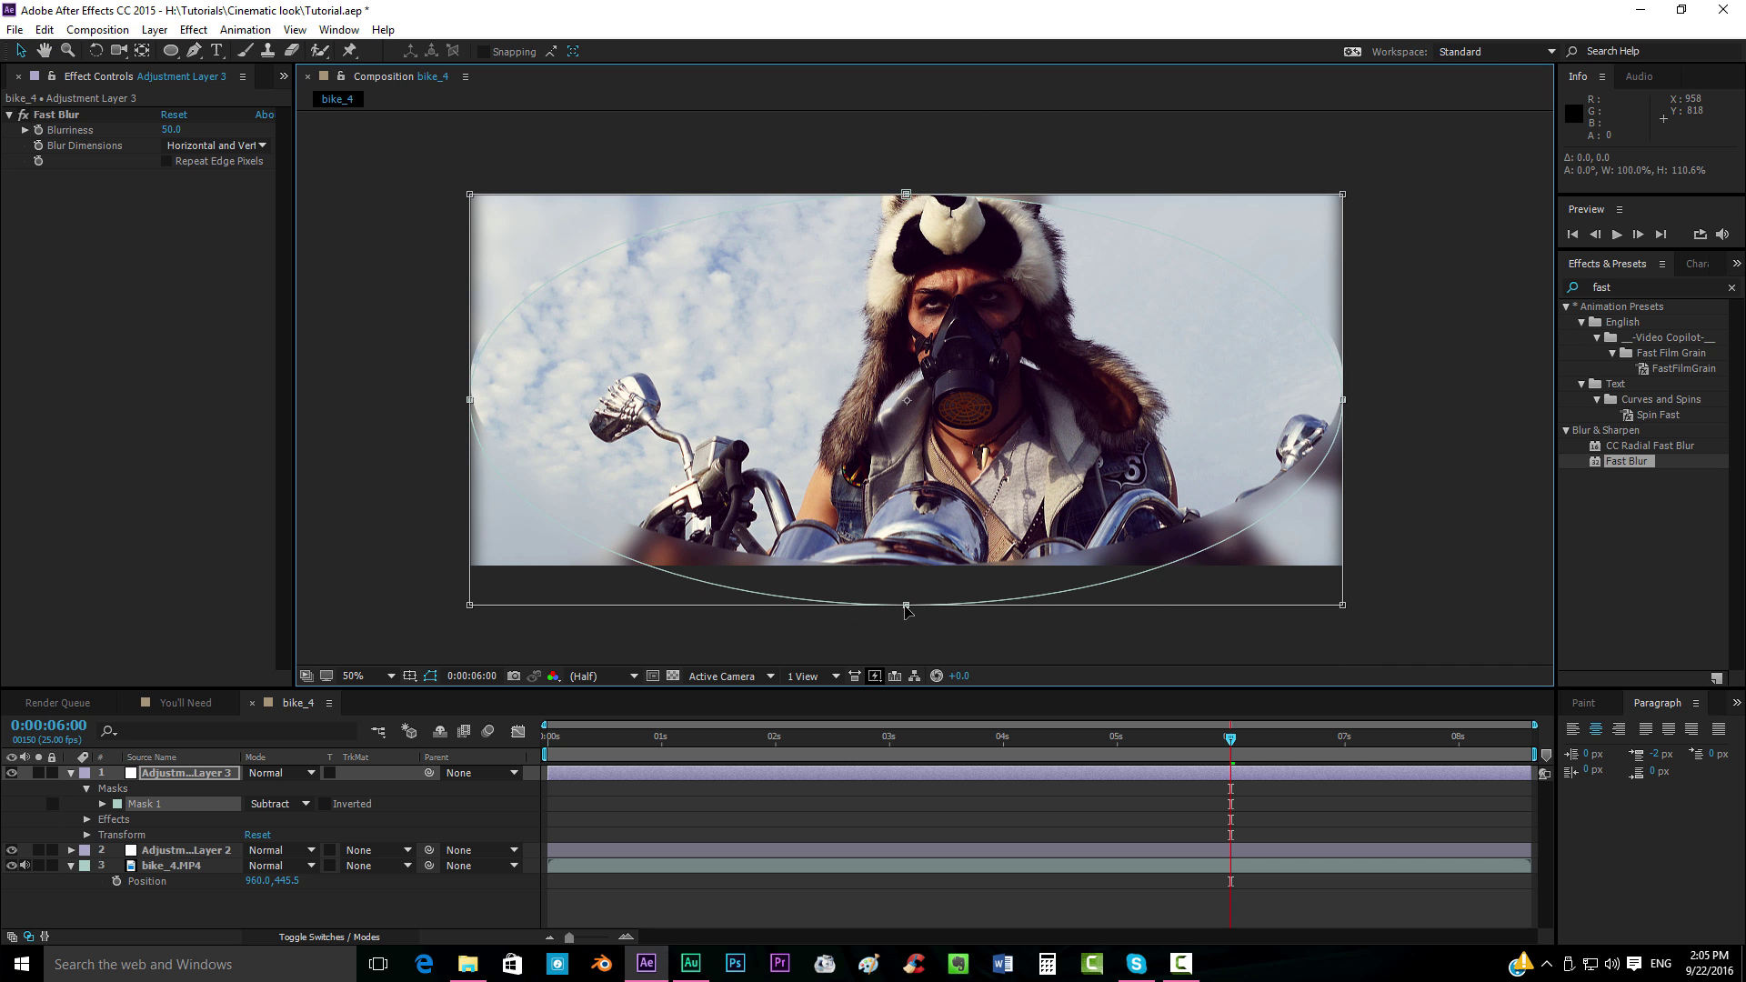
{"action": "left_click_drag", "start_coordinate": [907, 611], "coordinate": [907, 629]}
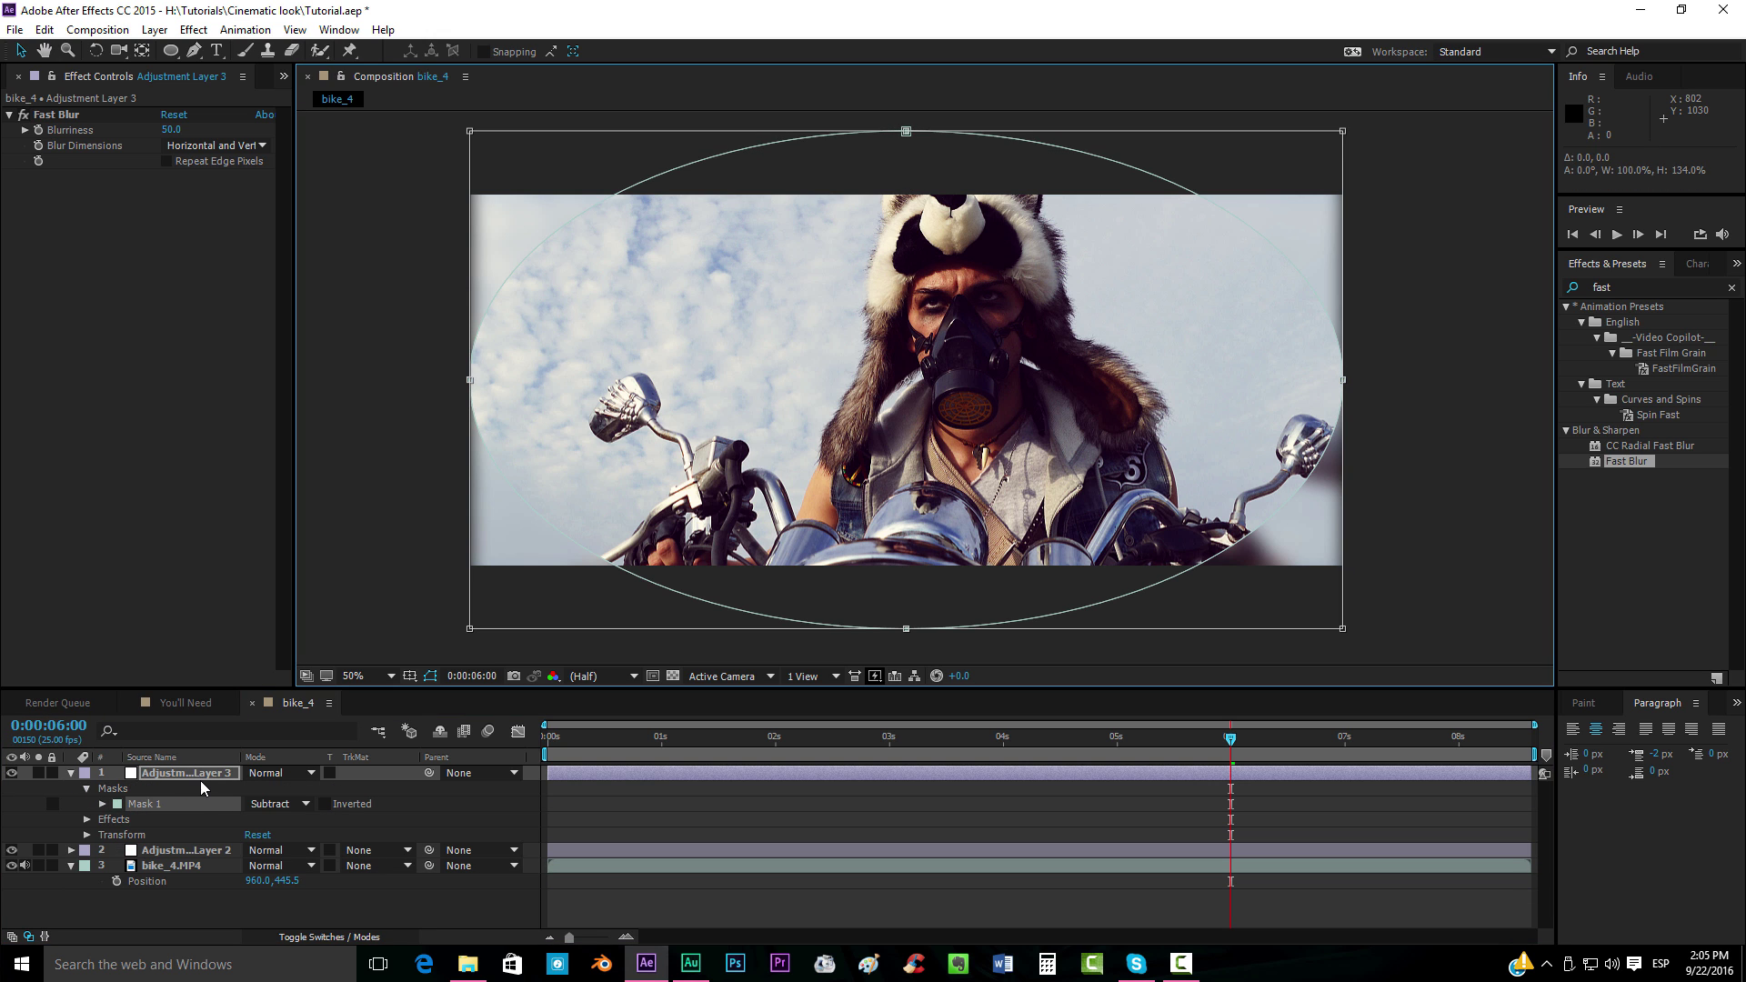
Set the elliptical mask's feather to 174 pixels to soften the transition to the blurred edges
{"action": "left_click", "coordinate": [202, 774]}
{"action": "key", "text": "f"}
{"action": "left_click_drag", "start_coordinate": [280, 804], "coordinate": [423, 801]}
{"action": "left_click", "coordinate": [773, 804]}
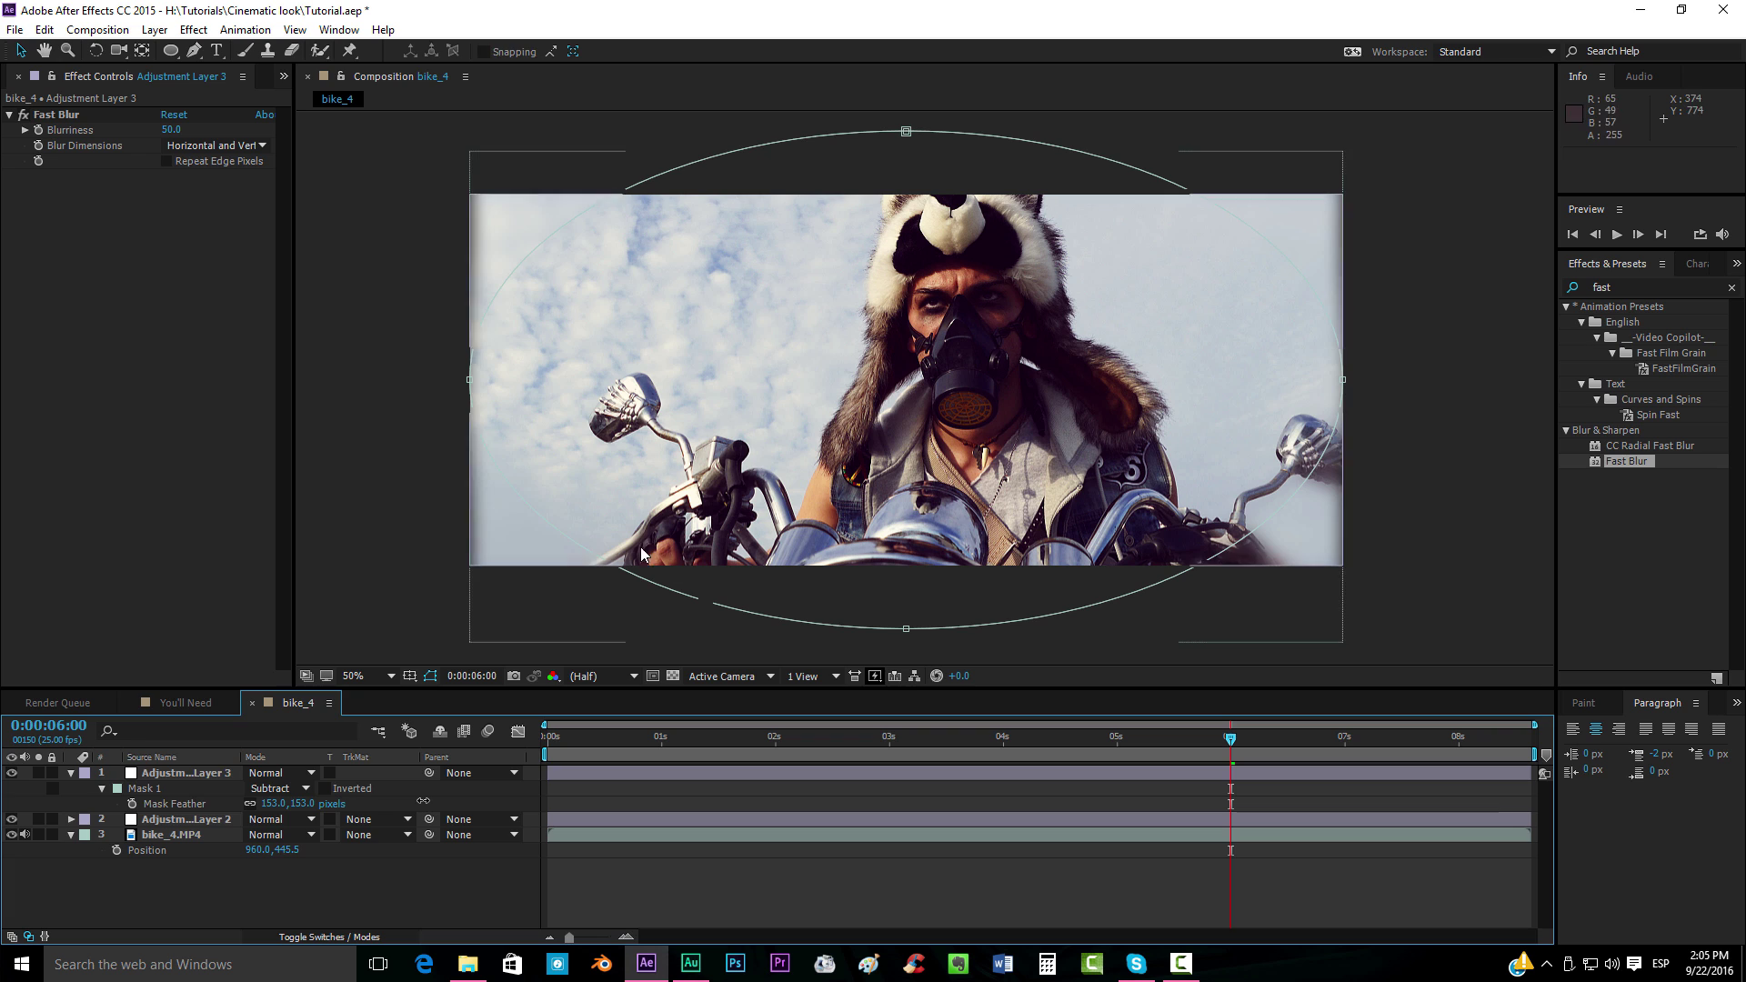
{"action": "left_click_drag", "start_coordinate": [734, 287], "coordinate": [716, 289]}
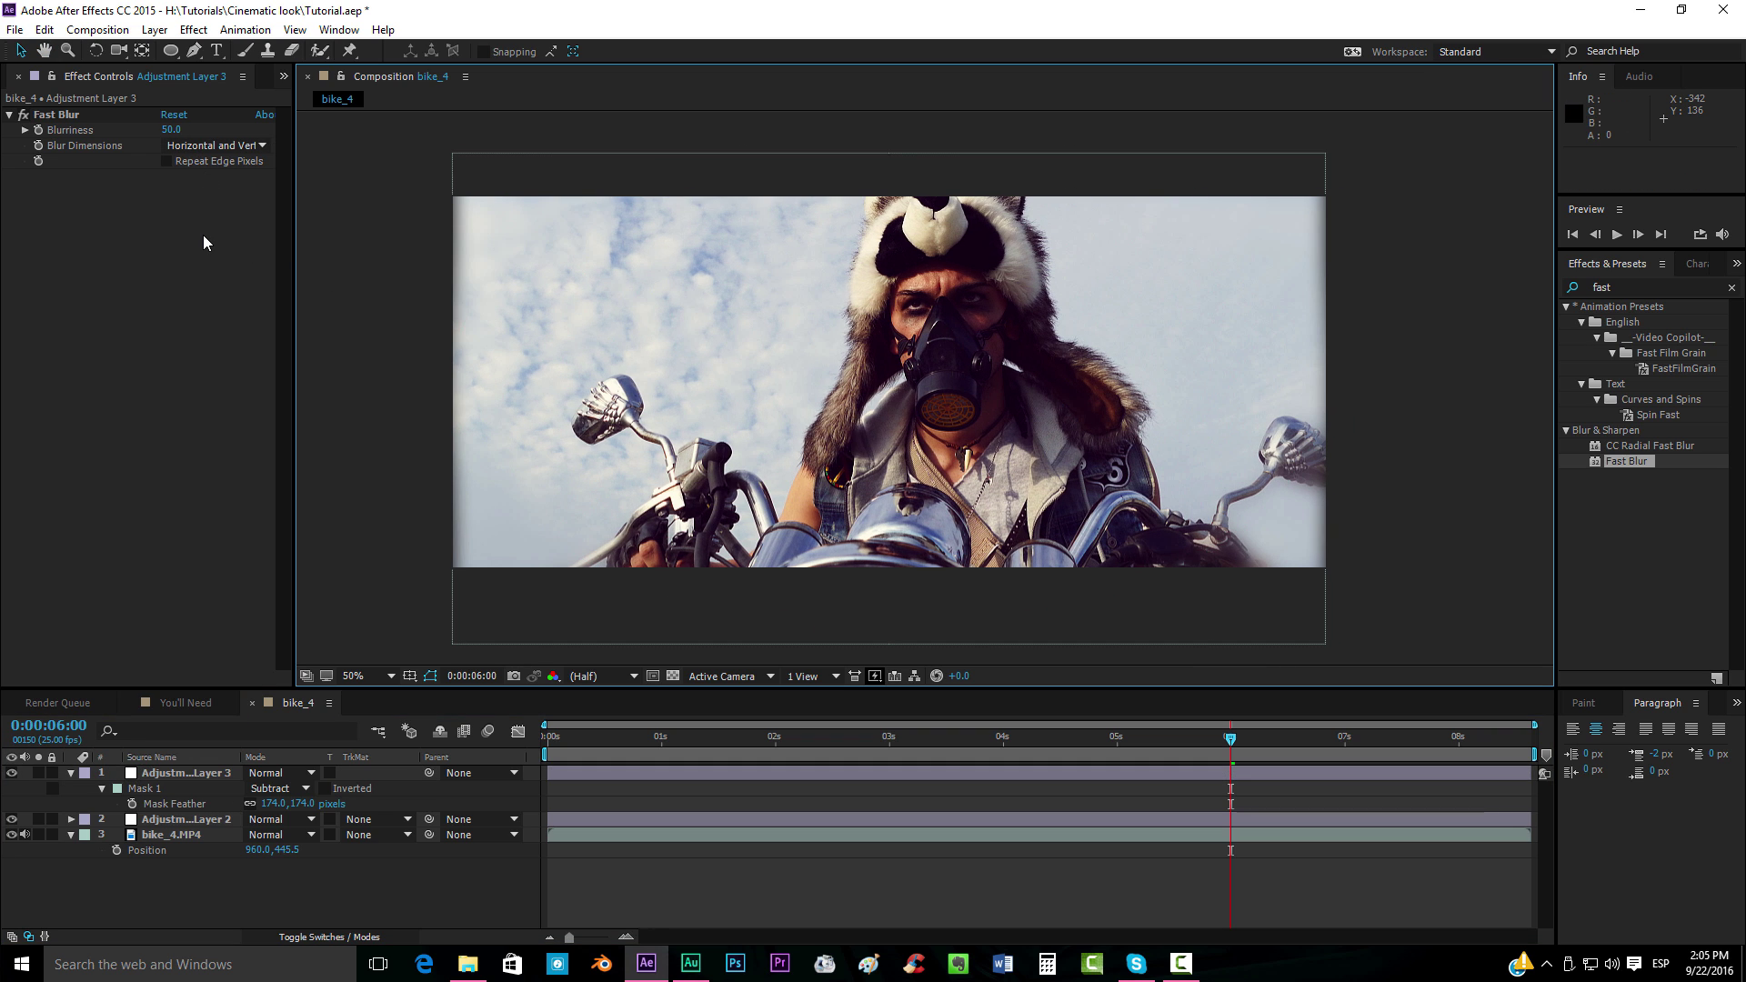
Set the Fast Blur effect's Blurriness to 30
{"action": "left_click", "coordinate": [170, 131]}
{"action": "type", "text": "30"}
{"action": "key", "text": "Return"}
{"action": "left_click", "coordinate": [428, 874]}
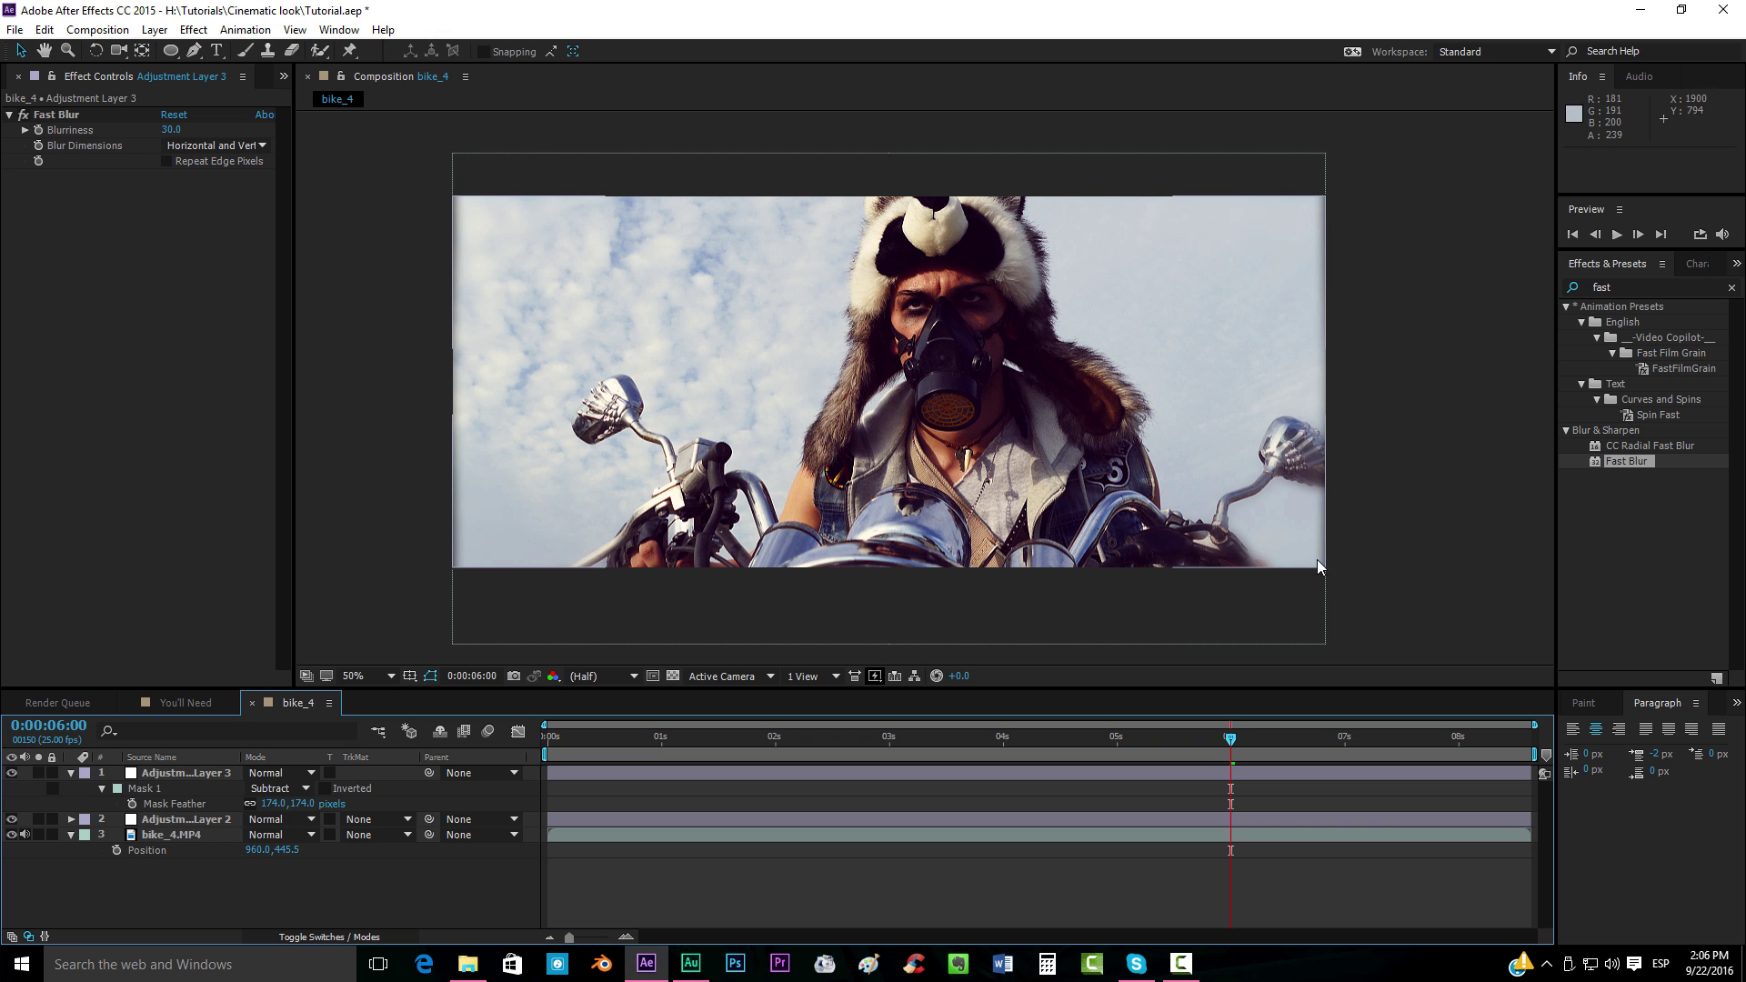
Turn on Repeat Edge Pixels for the Fast Blur and check the frame's edges
{"action": "scroll", "coordinate": [1325, 526], "scroll_direction": "up", "scroll_amount": 2}
{"action": "scroll", "coordinate": [1090, 411], "scroll_direction": "up", "scroll_amount": 2}
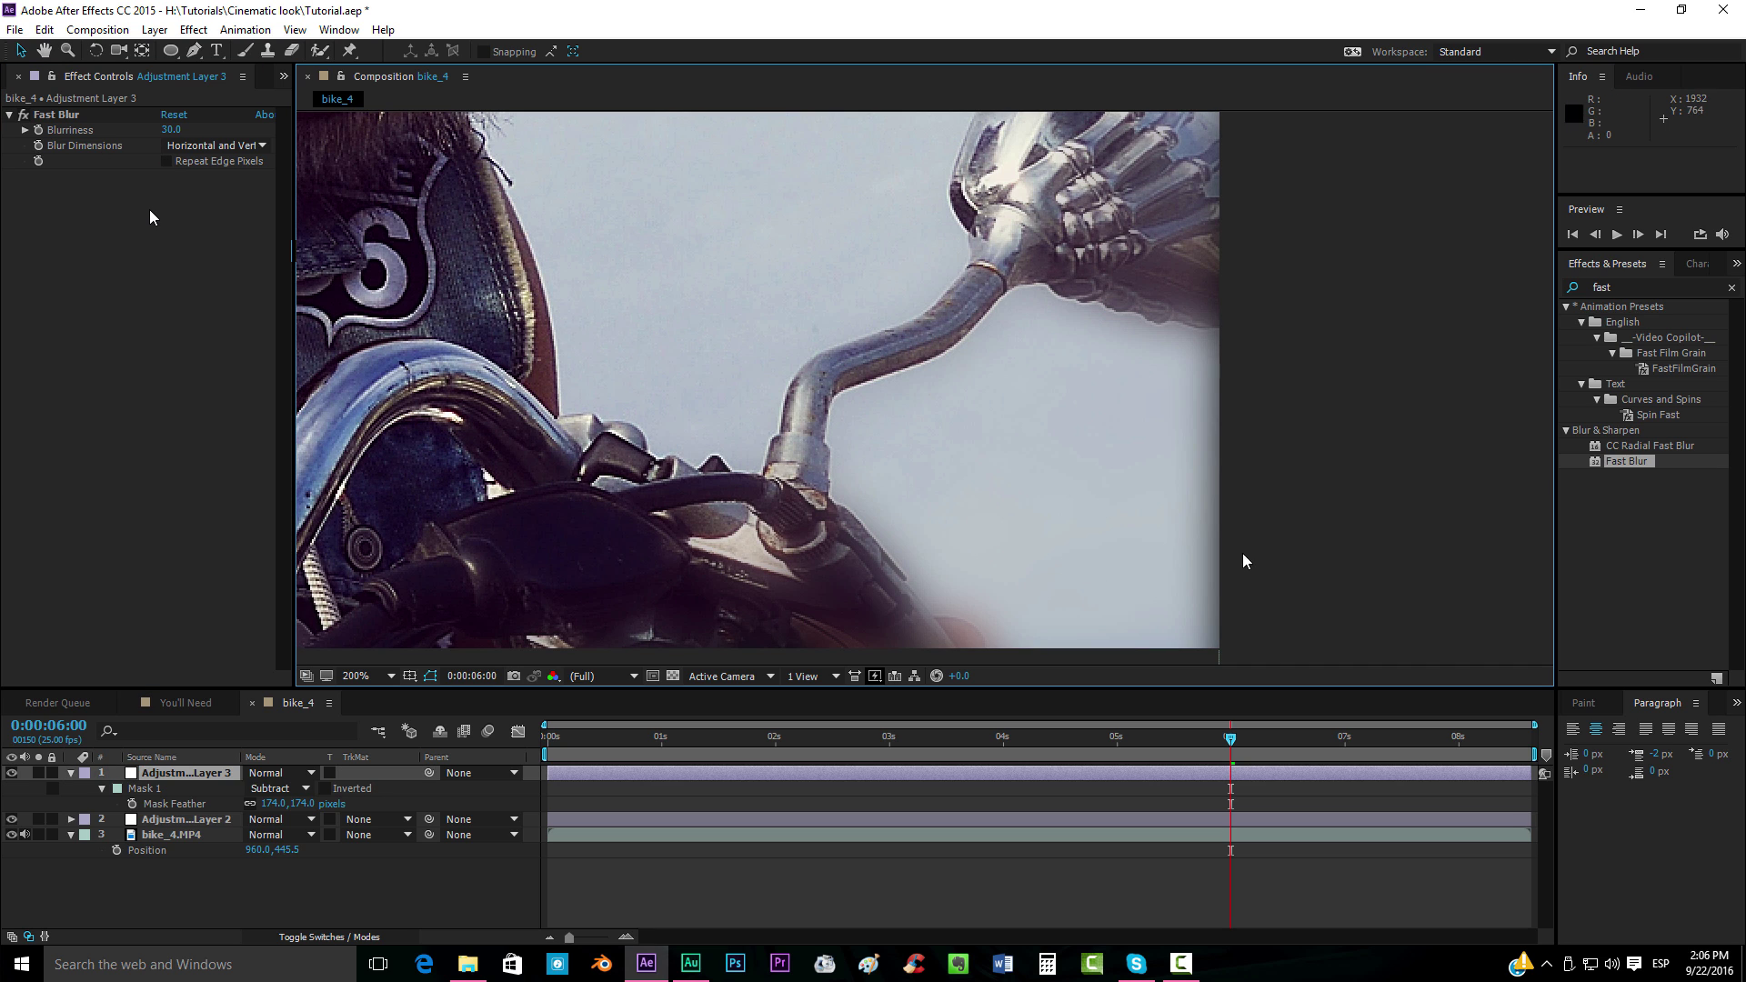
{"action": "left_click", "coordinate": [167, 162]}
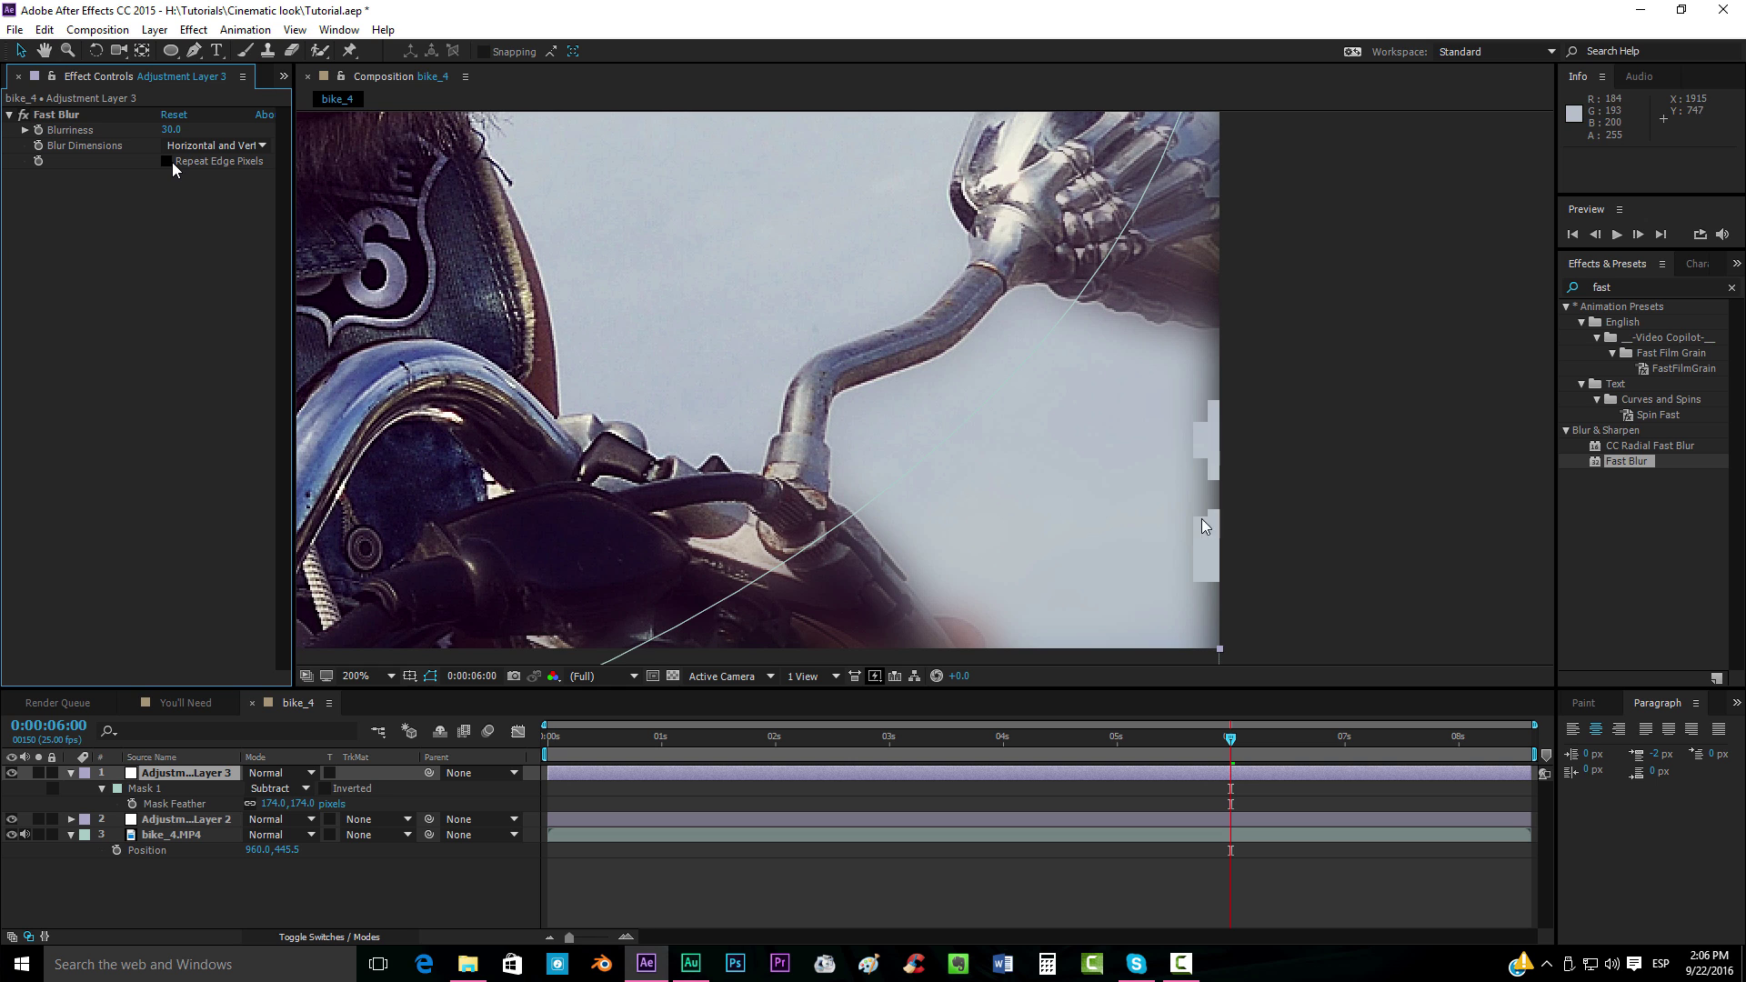
{"action": "scroll", "coordinate": [750, 175], "scroll_direction": "down", "scroll_amount": 1}
{"action": "left_click_drag", "start_coordinate": [741, 173], "coordinate": [1142, 463]}
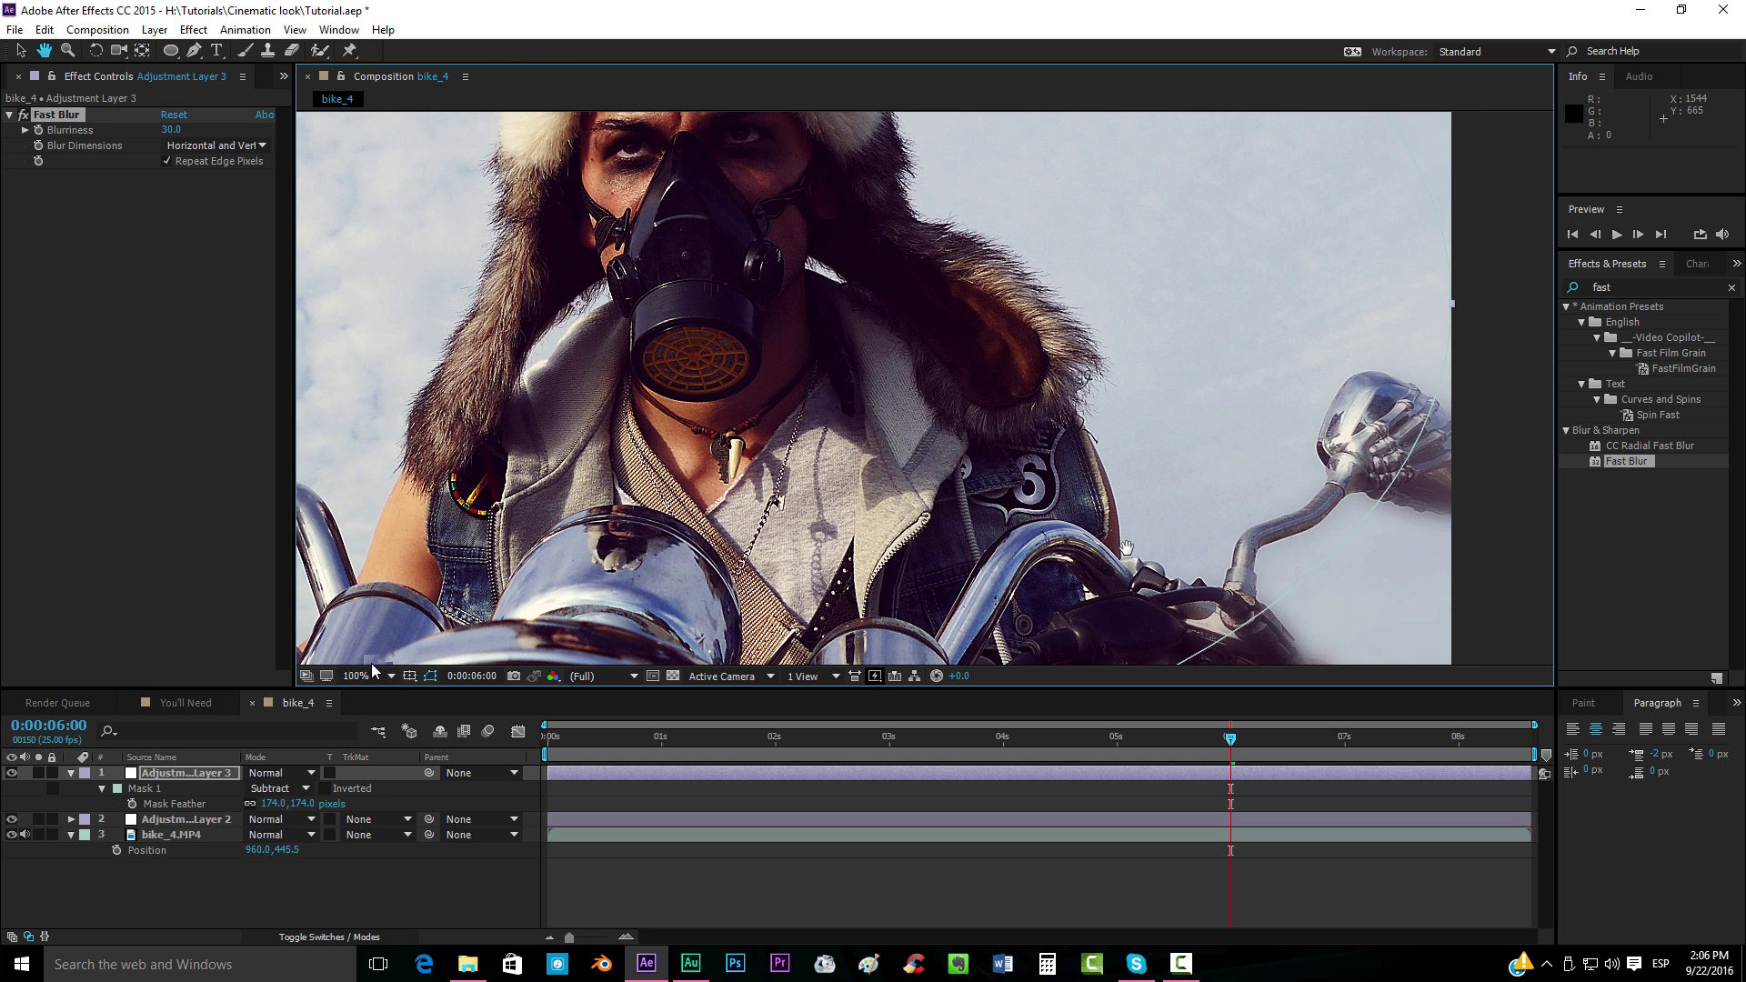
{"action": "left_click", "coordinate": [371, 674]}
{"action": "left_click", "coordinate": [402, 346]}
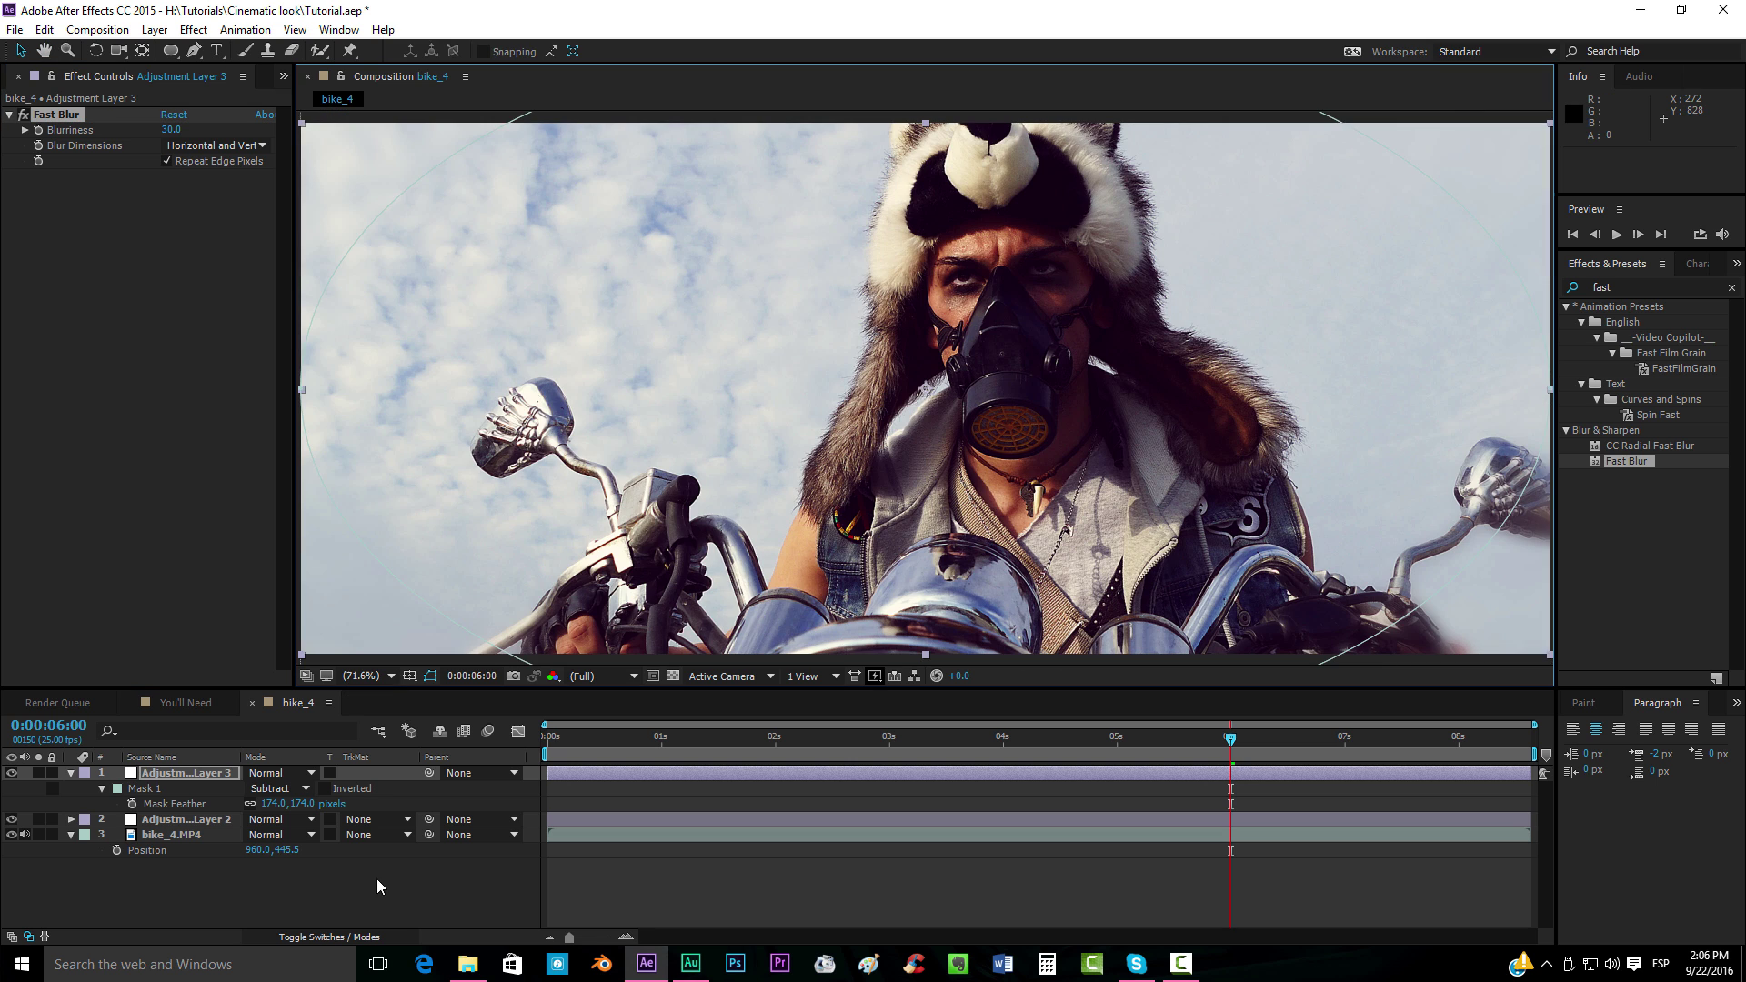
{"action": "left_click", "coordinate": [366, 866]}
{"action": "key", "text": "ctrl+z"}
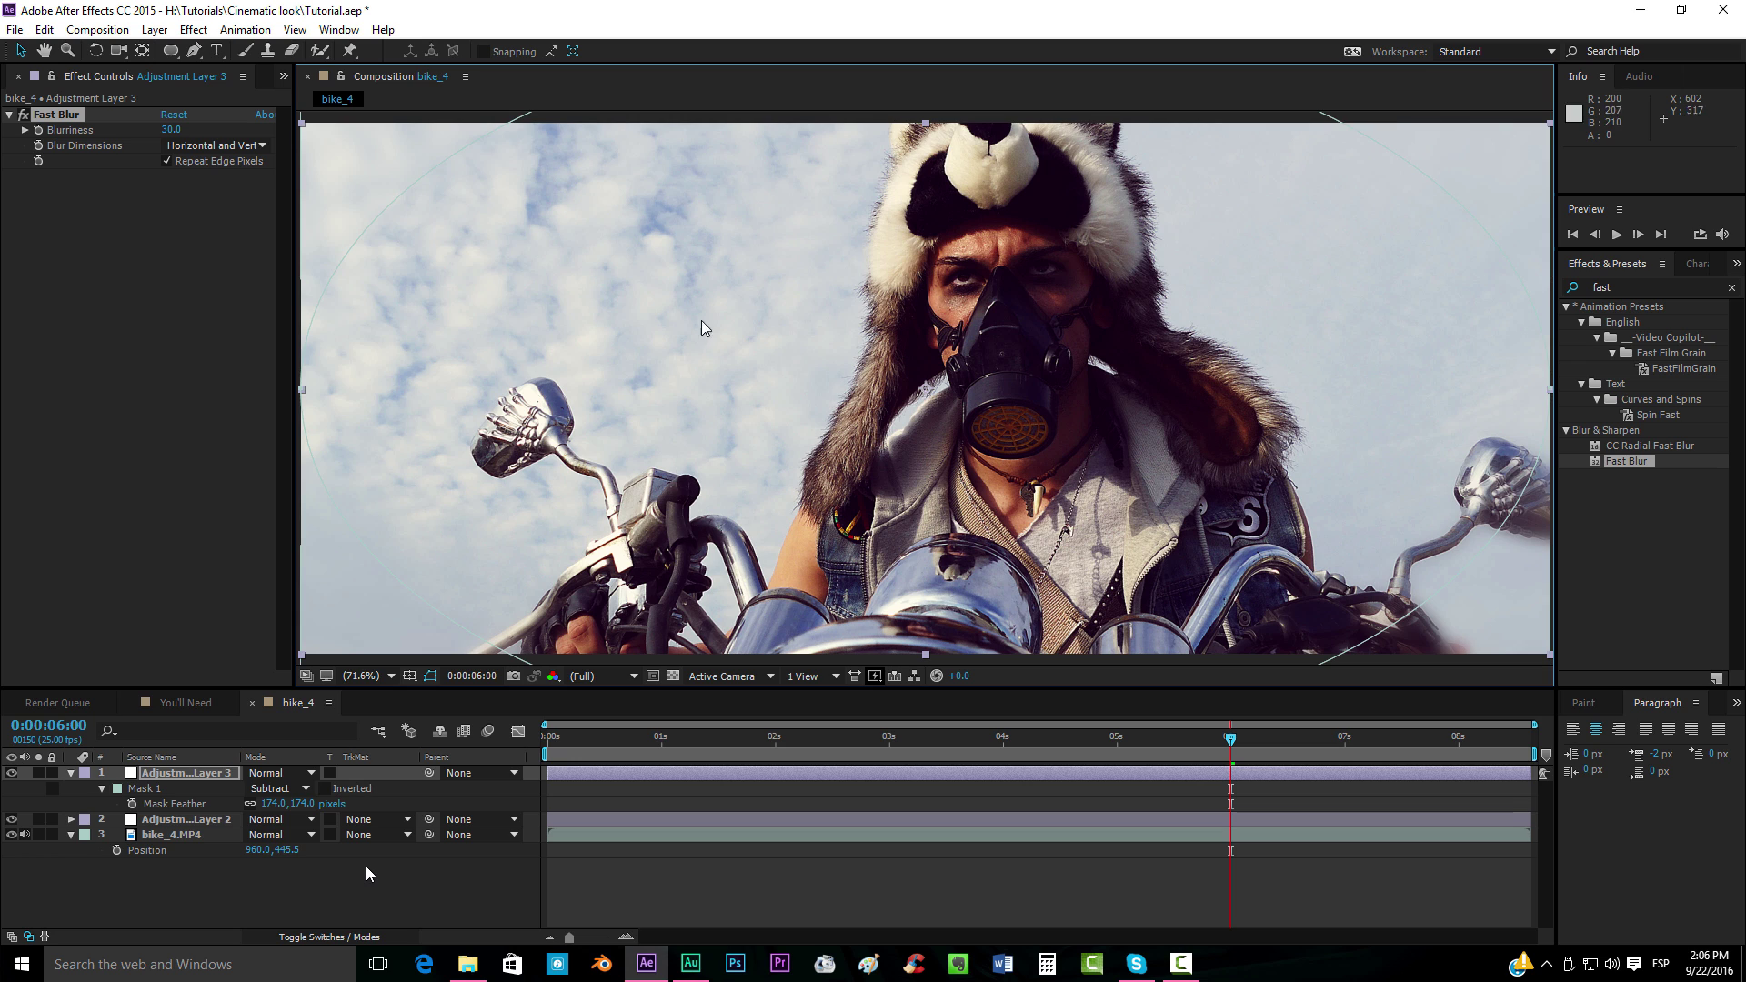
{"action": "left_click", "coordinate": [367, 866]}
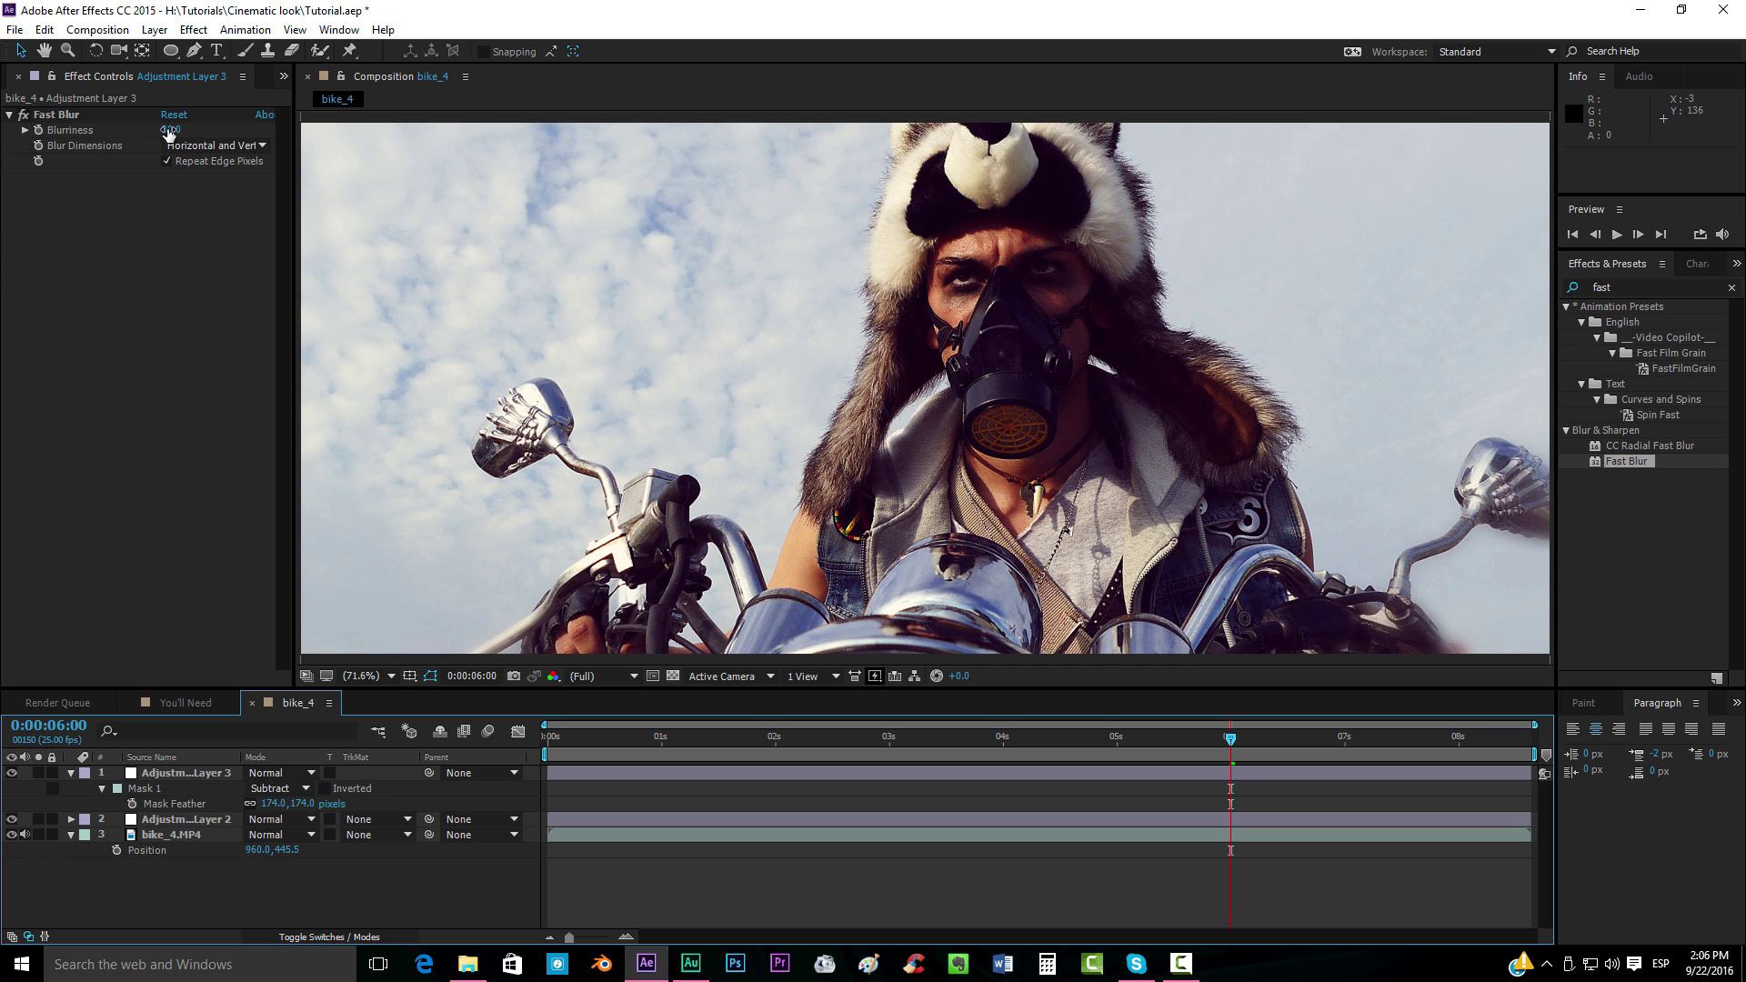
Reduce the Fast Blur effect's Blurriness to 15
{"action": "left_click_drag", "start_coordinate": [171, 130], "coordinate": [158, 130]}
{"action": "left_click", "coordinate": [1182, 896]}
{"action": "left_click", "coordinate": [56, 115]}
{"action": "left_click_drag", "start_coordinate": [1344, 544], "coordinate": [1301, 528]}
{"action": "left_click", "coordinate": [1197, 900]}
{"action": "left_click", "coordinate": [56, 115]}
{"action": "mouse_move", "coordinate": [1175, 511]}
{"action": "left_mouse_down"}
{"action": "mouse_move", "coordinate": [1091, 482]}
{"action": "mouse_move", "coordinate": [1204, 524]}
{"action": "left_mouse_up"}
{"action": "left_click", "coordinate": [1197, 900]}
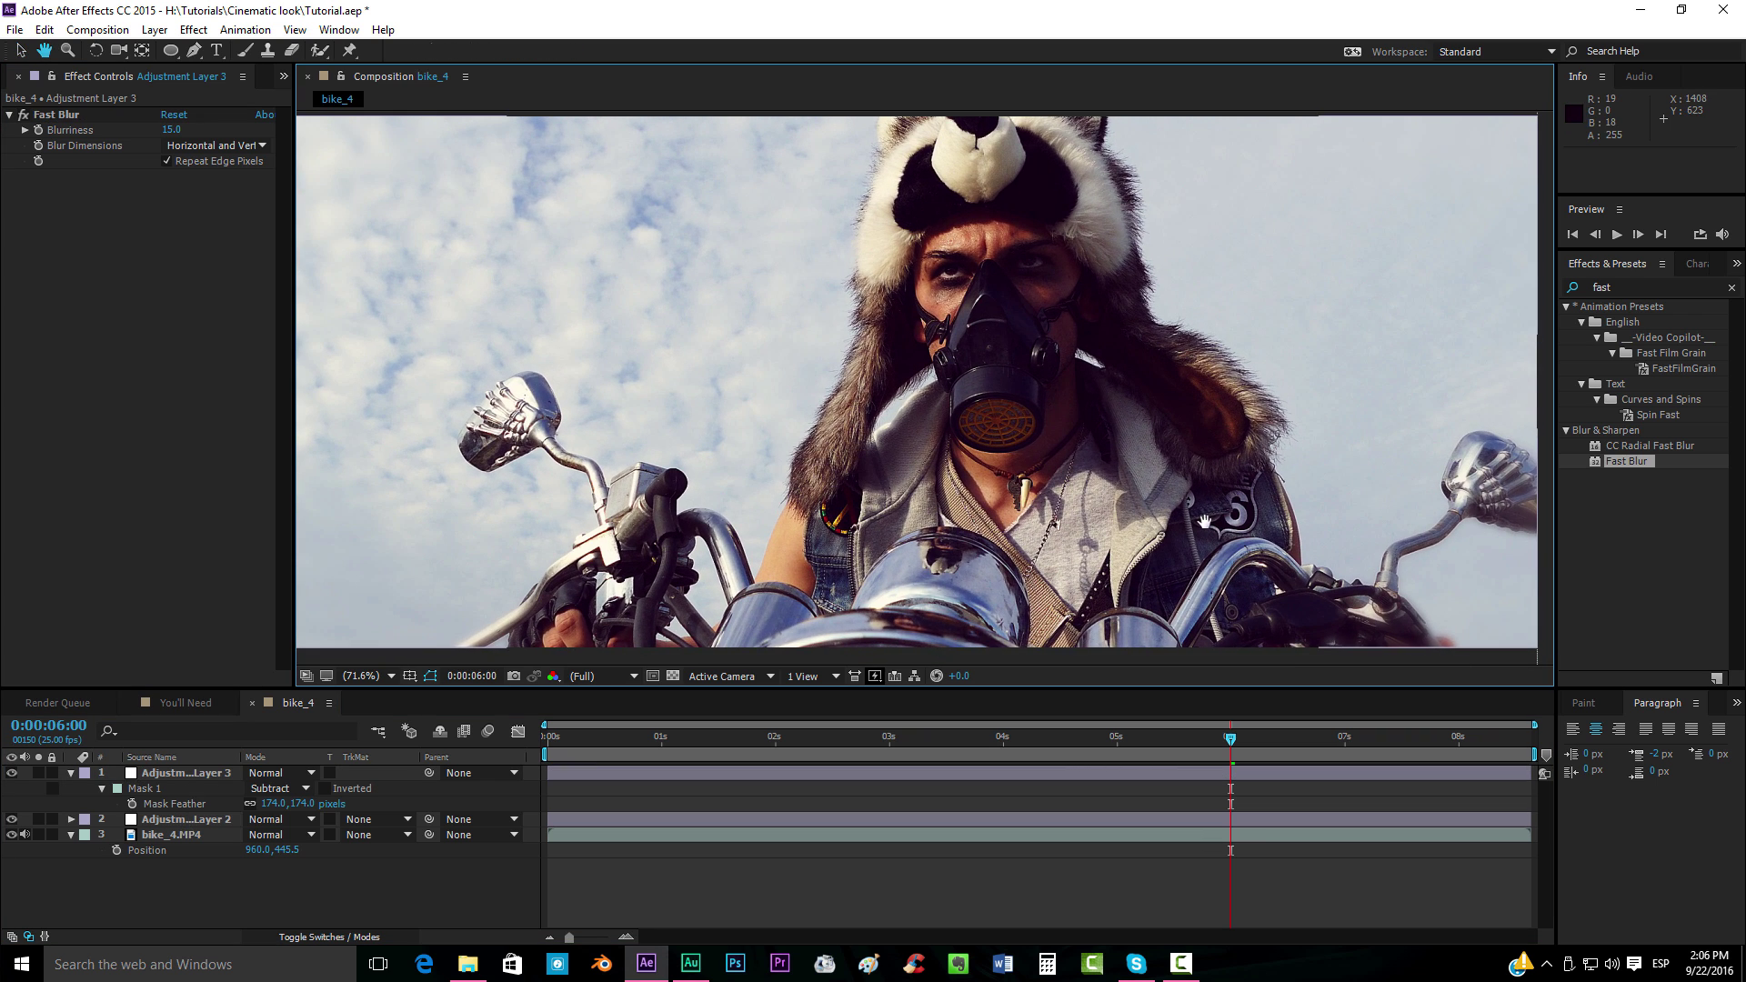
Find the Glow effect and apply it to the colour-graded Adjustment Layer 2
{"action": "left_click", "coordinate": [186, 820]}
{"action": "scroll", "coordinate": [139, 483], "scroll_direction": "down", "scroll_amount": 4}
{"action": "key", "text": "v"}
{"action": "left_click", "coordinate": [650, 426]}
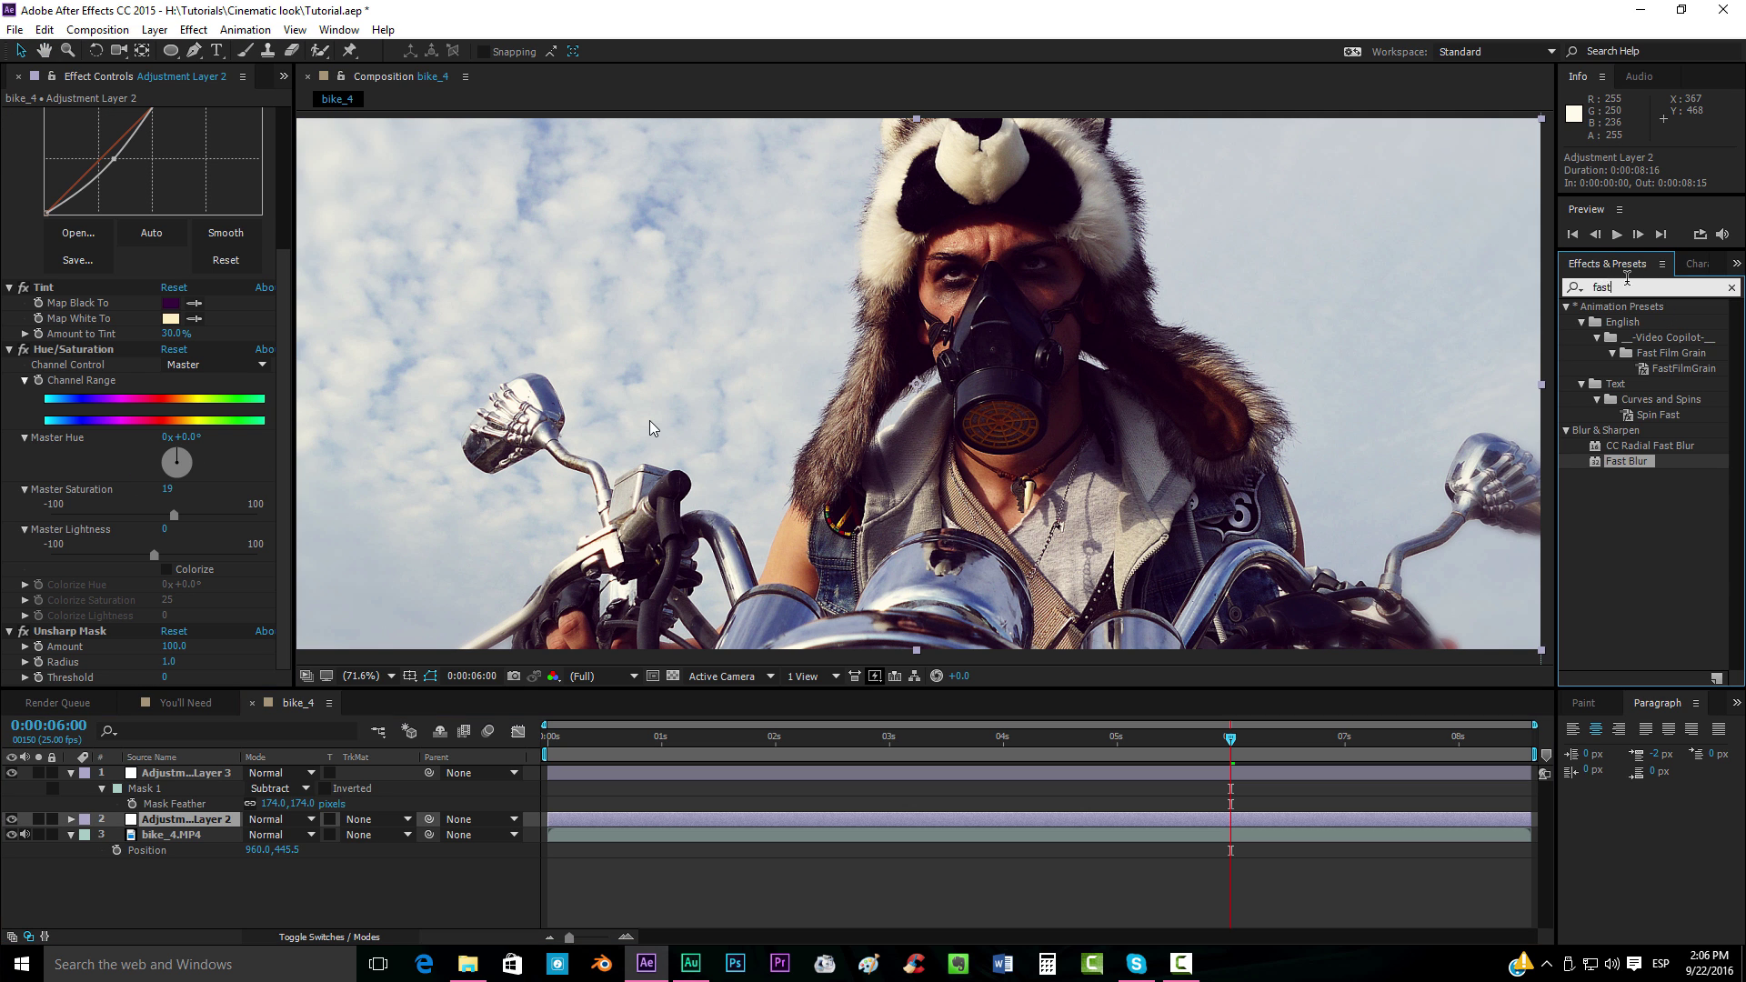
{"action": "type", "text": "glow"}
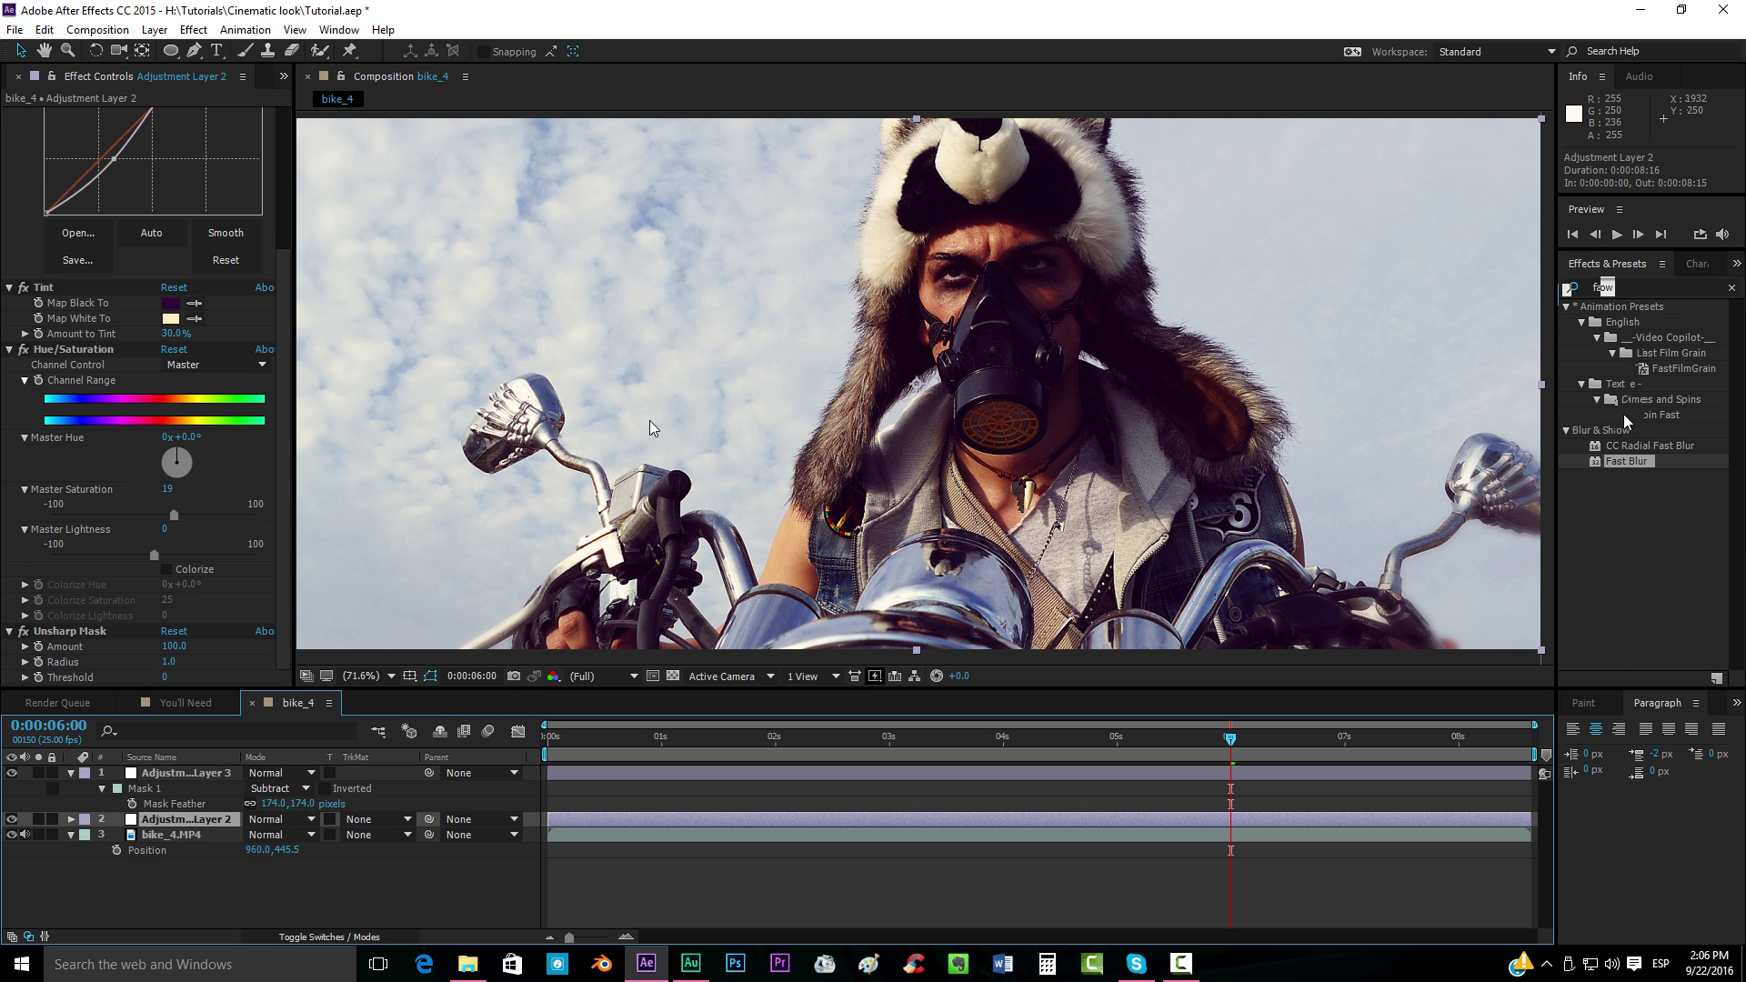
{"action": "left_click_drag", "start_coordinate": [1618, 431], "coordinate": [1216, 822]}
{"action": "left_click_drag", "start_coordinate": [2, 589], "coordinate": [55, 568]}
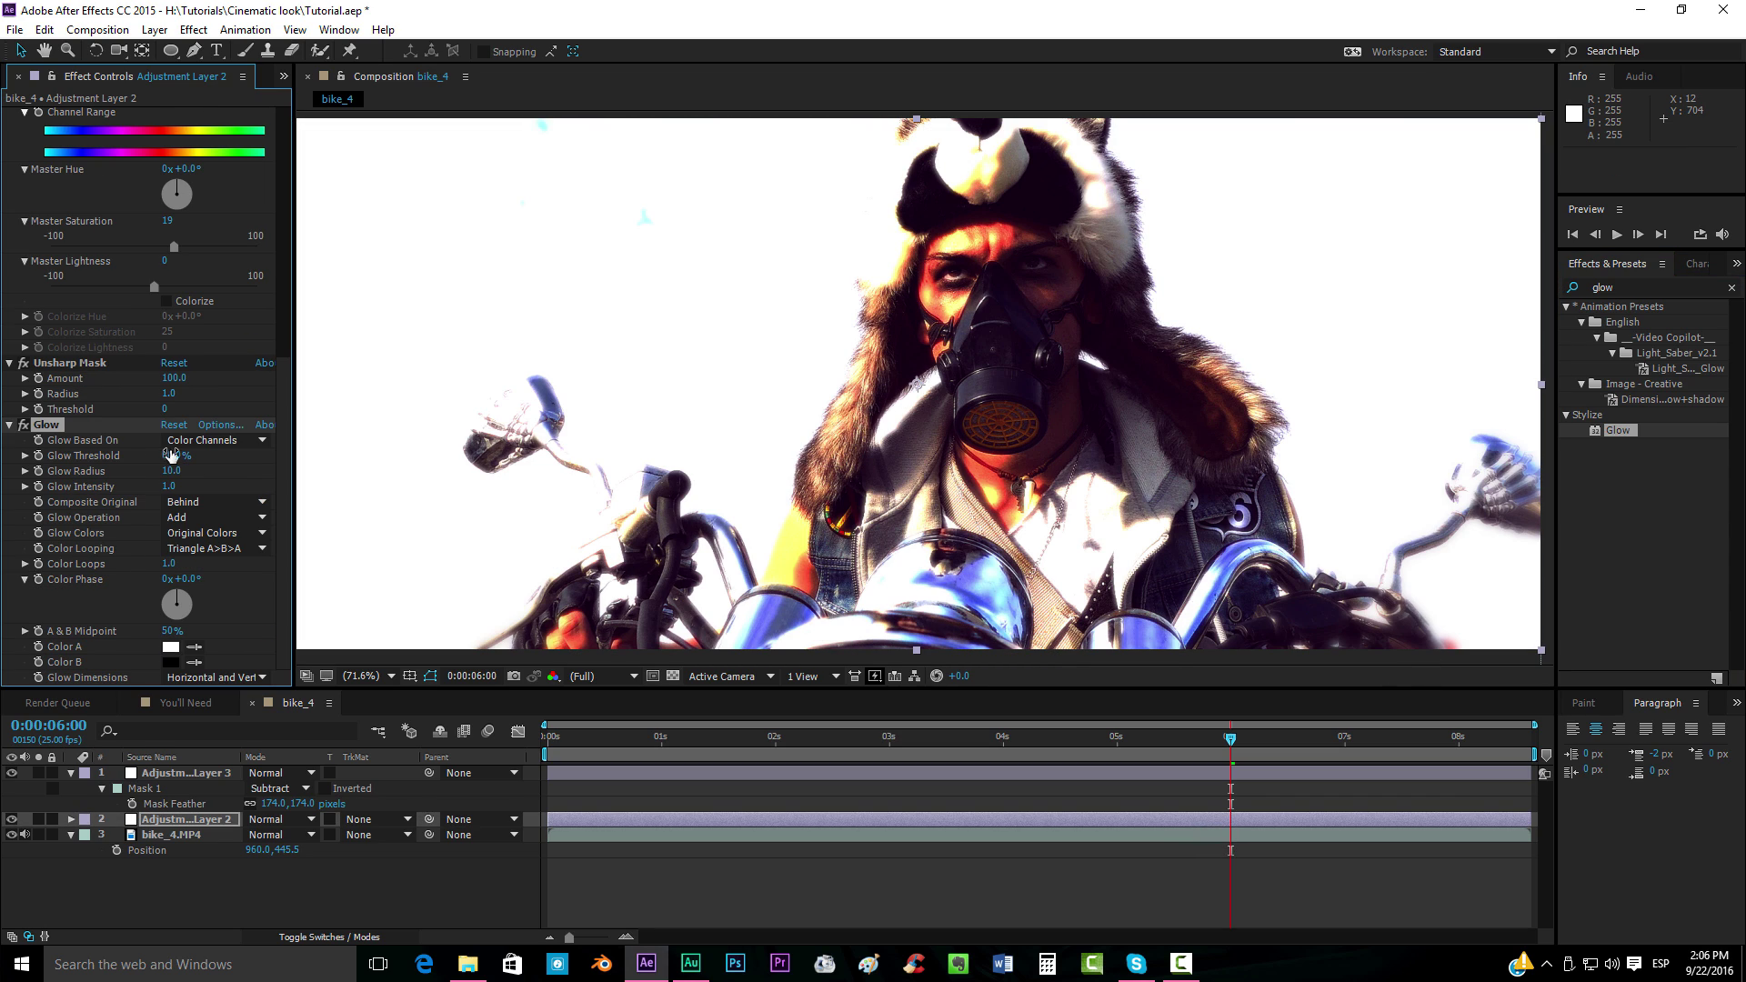
Set the Glow Threshold to 82.4%, Glow Radius to 253 and Glow Intensity to 0.5
{"action": "left_click_drag", "start_coordinate": [211, 452], "coordinate": [222, 455]}
{"action": "left_click", "coordinate": [173, 486]}
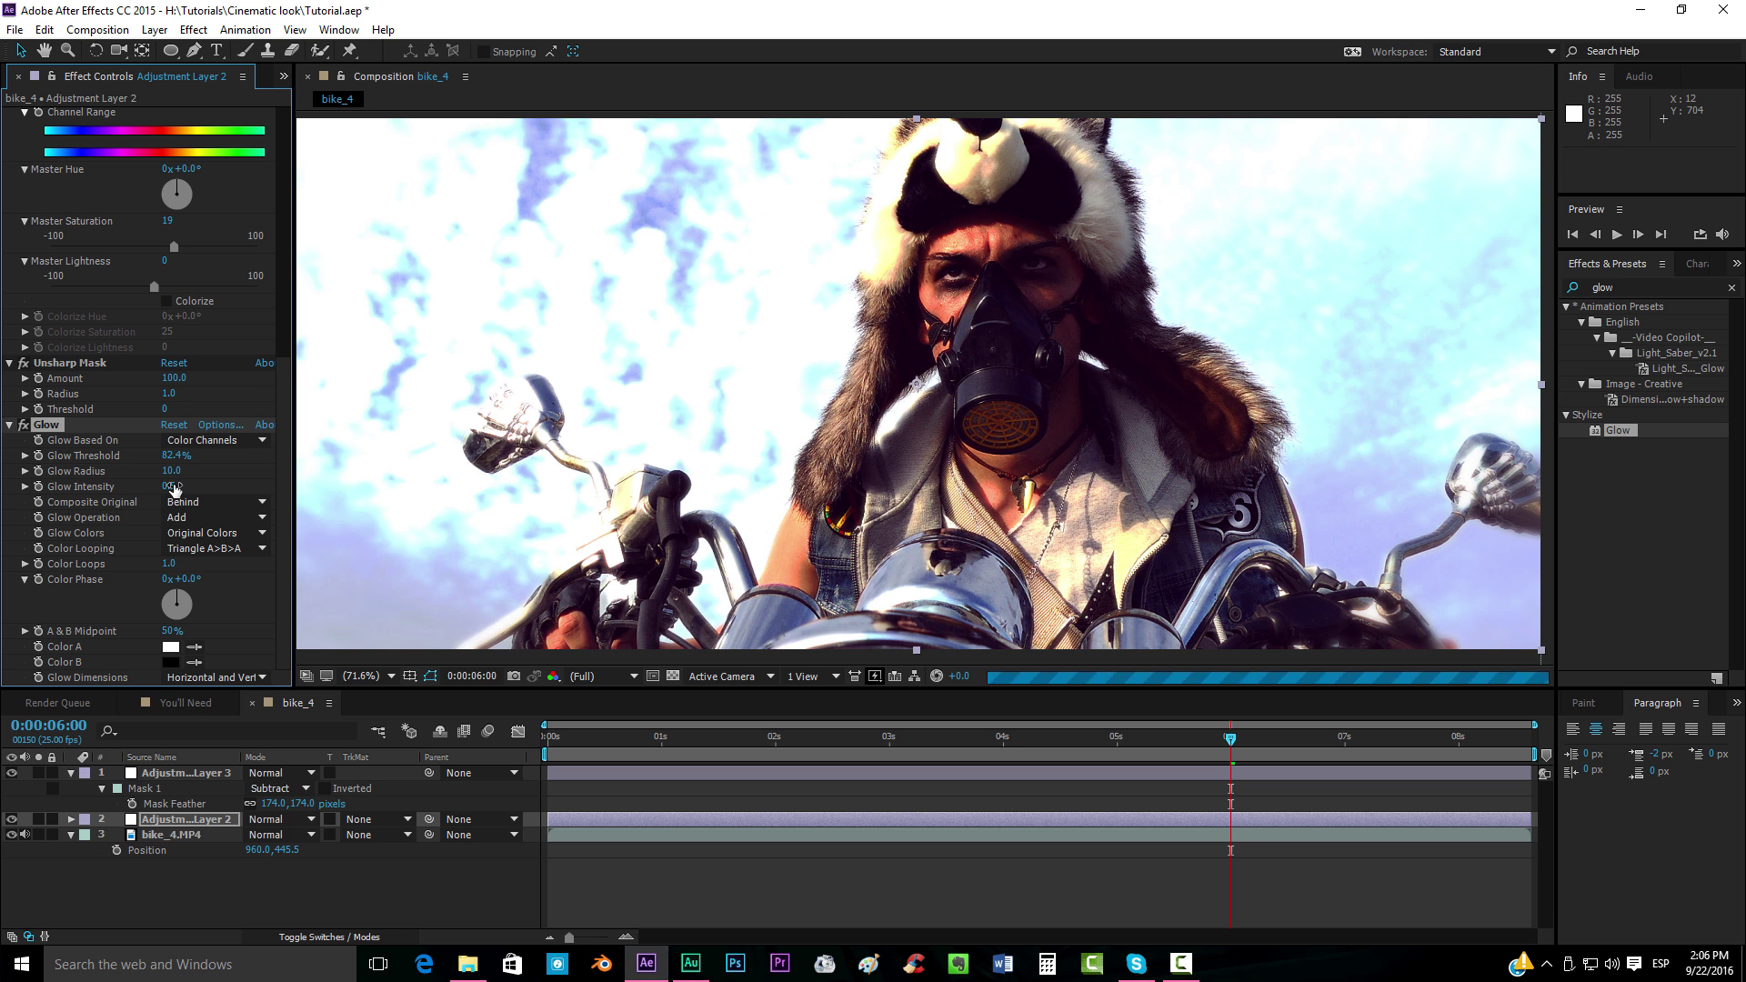
{"action": "left_click_drag", "start_coordinate": [173, 485], "coordinate": [334, 453]}
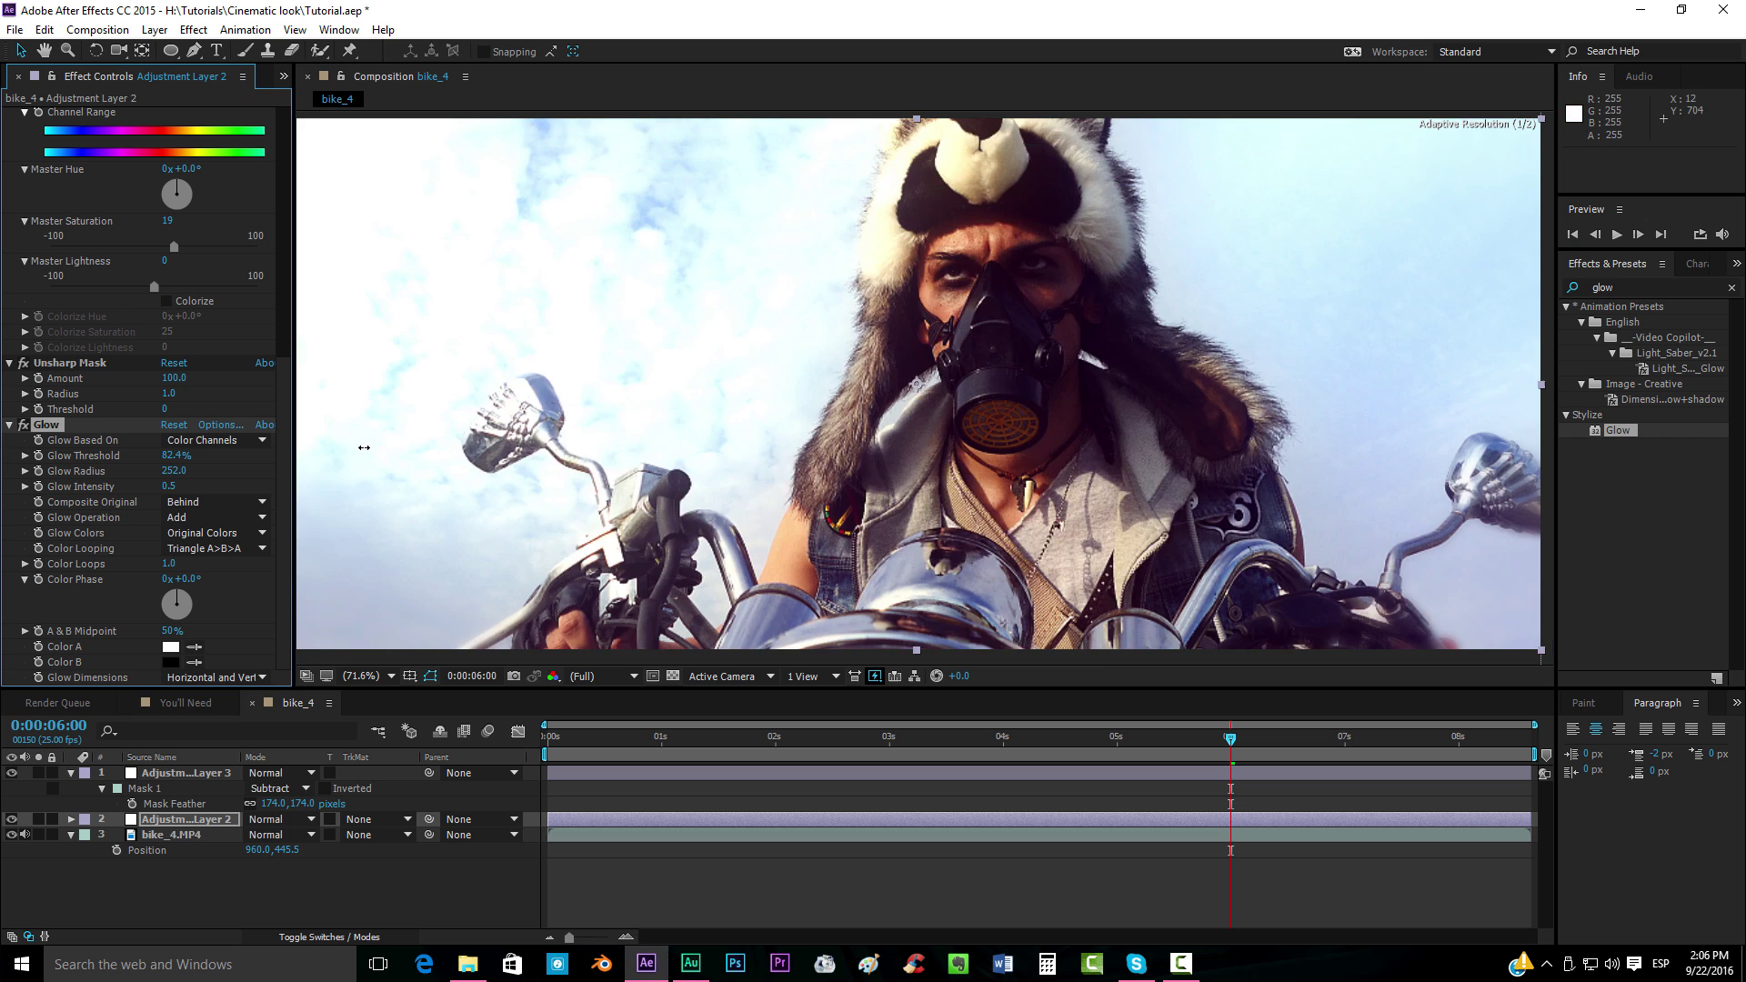
{"action": "scroll", "coordinate": [675, 401], "scroll_direction": "up", "scroll_amount": 1}
{"action": "left_click_drag", "start_coordinate": [675, 393], "coordinate": [692, 402]}
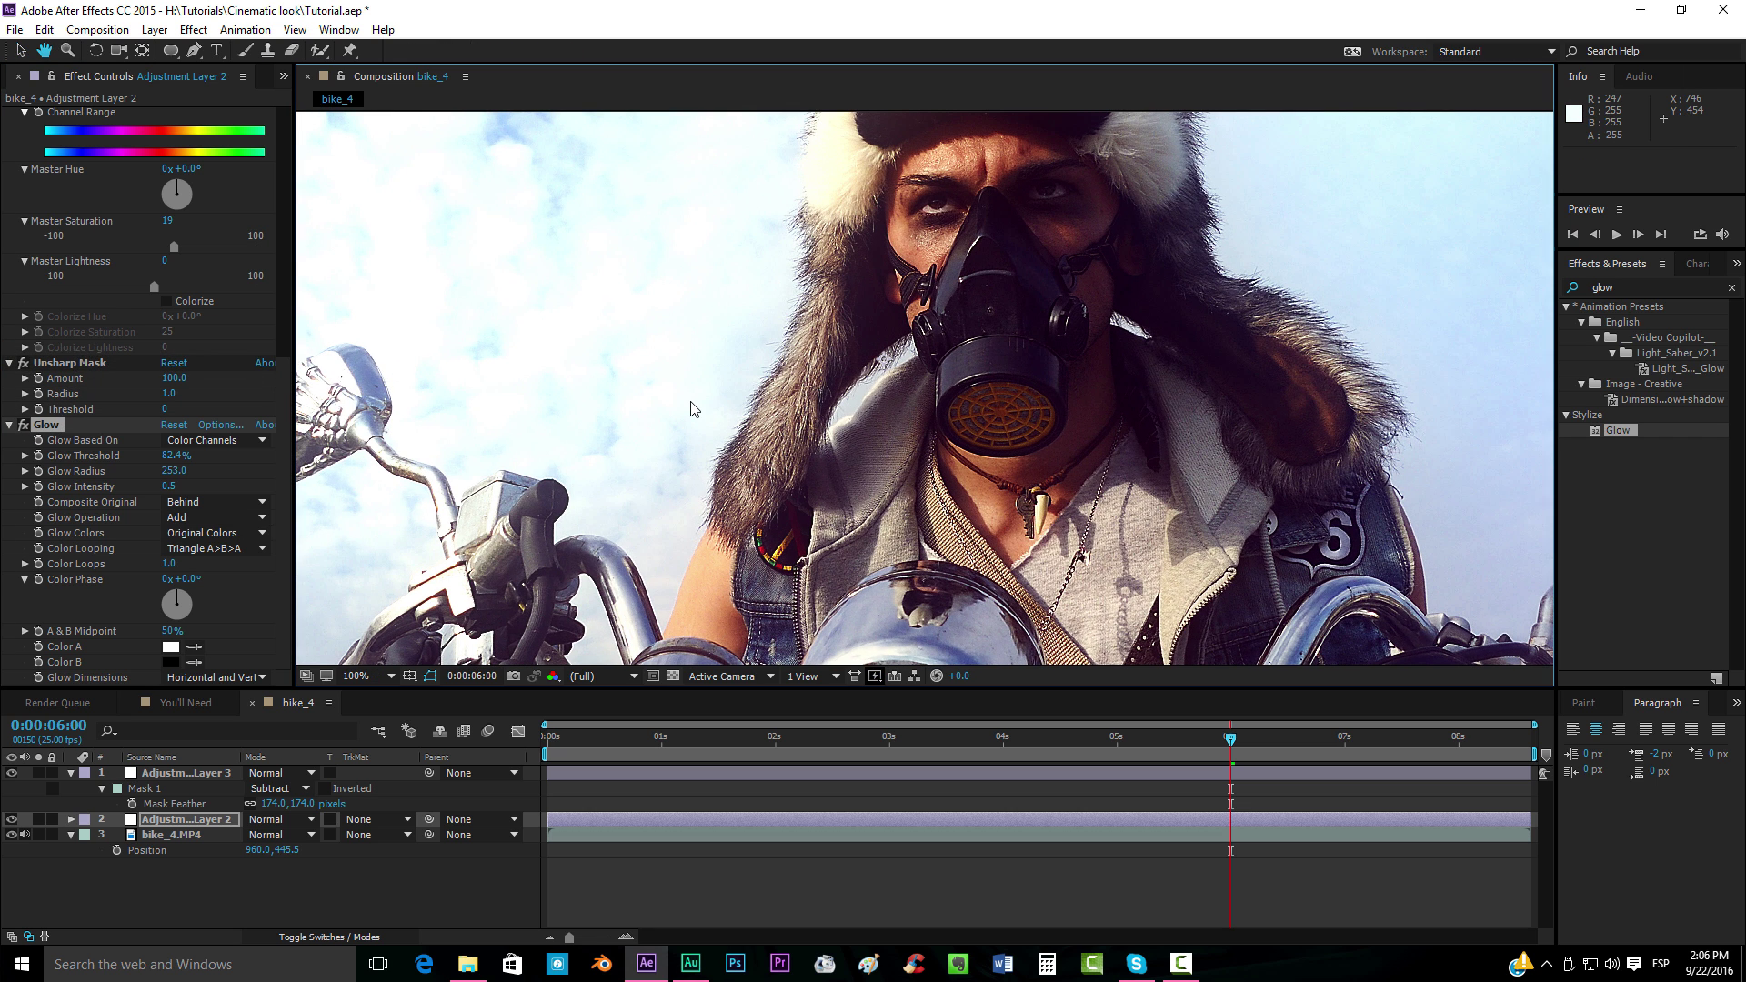
{"action": "key", "text": "v"}
Move the Glow effect above Unsharp Mask in the effect order and lower Glow Intensity to 0.3
{"action": "left_click_drag", "start_coordinate": [46, 424], "coordinate": [60, 362]}
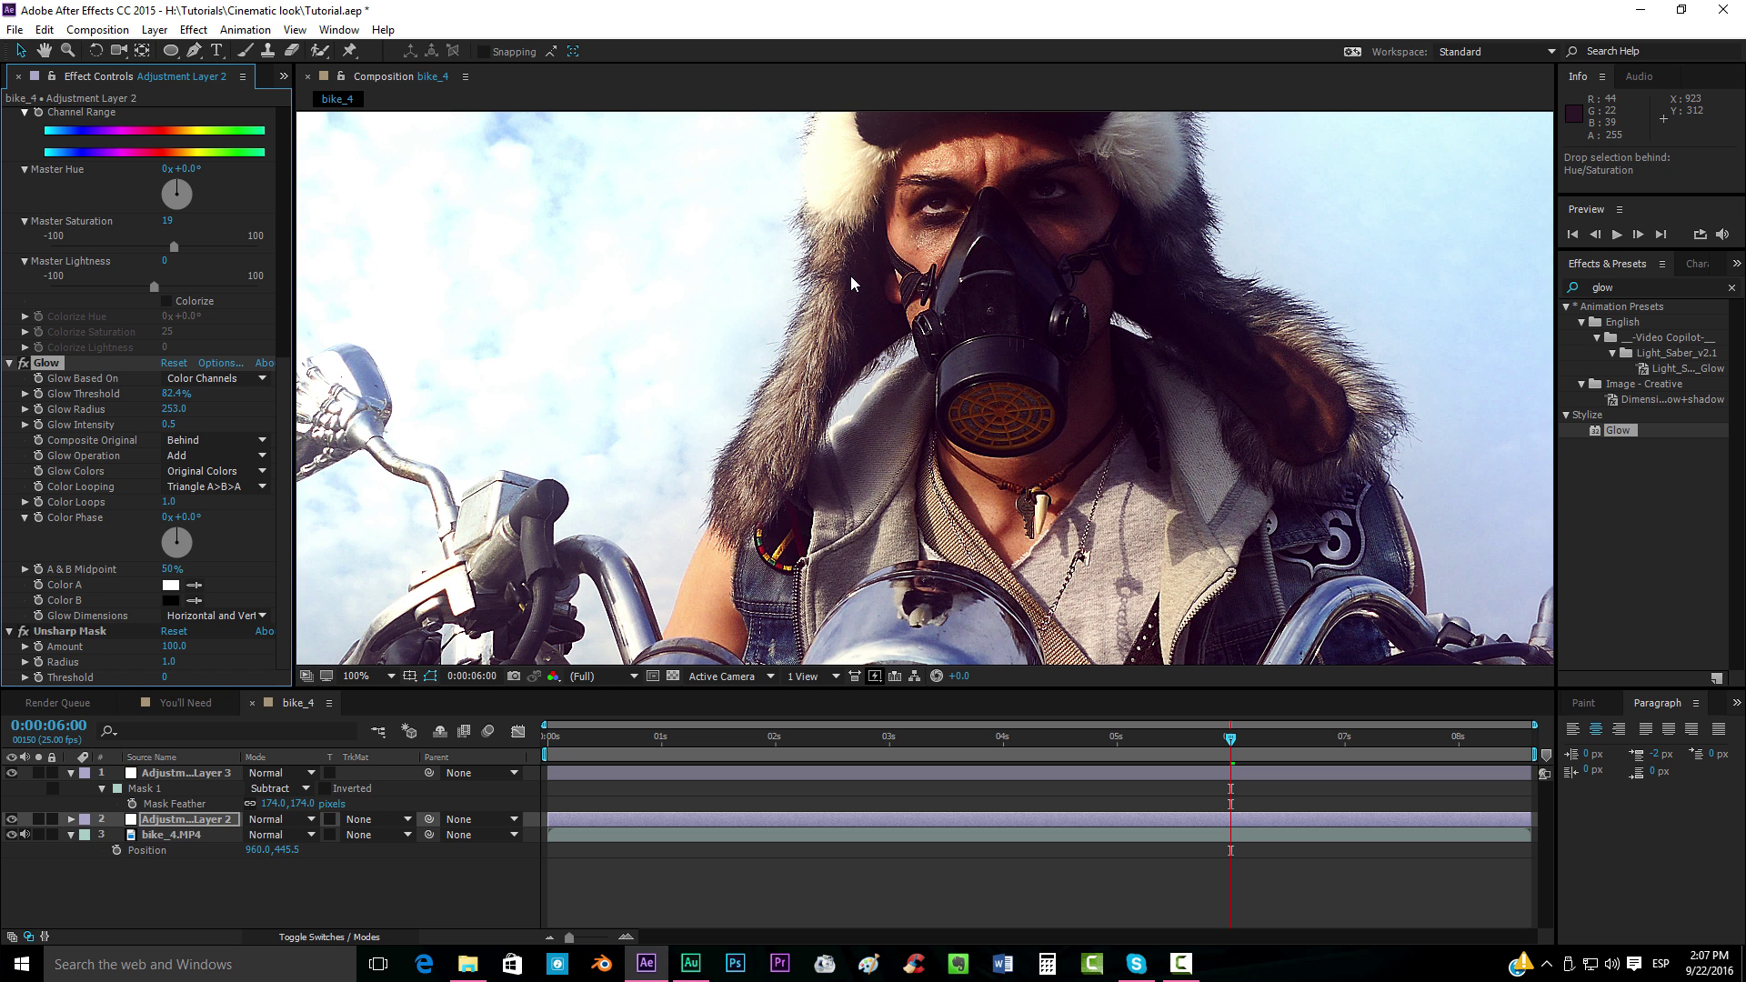
{"action": "left_click", "coordinate": [62, 363]}
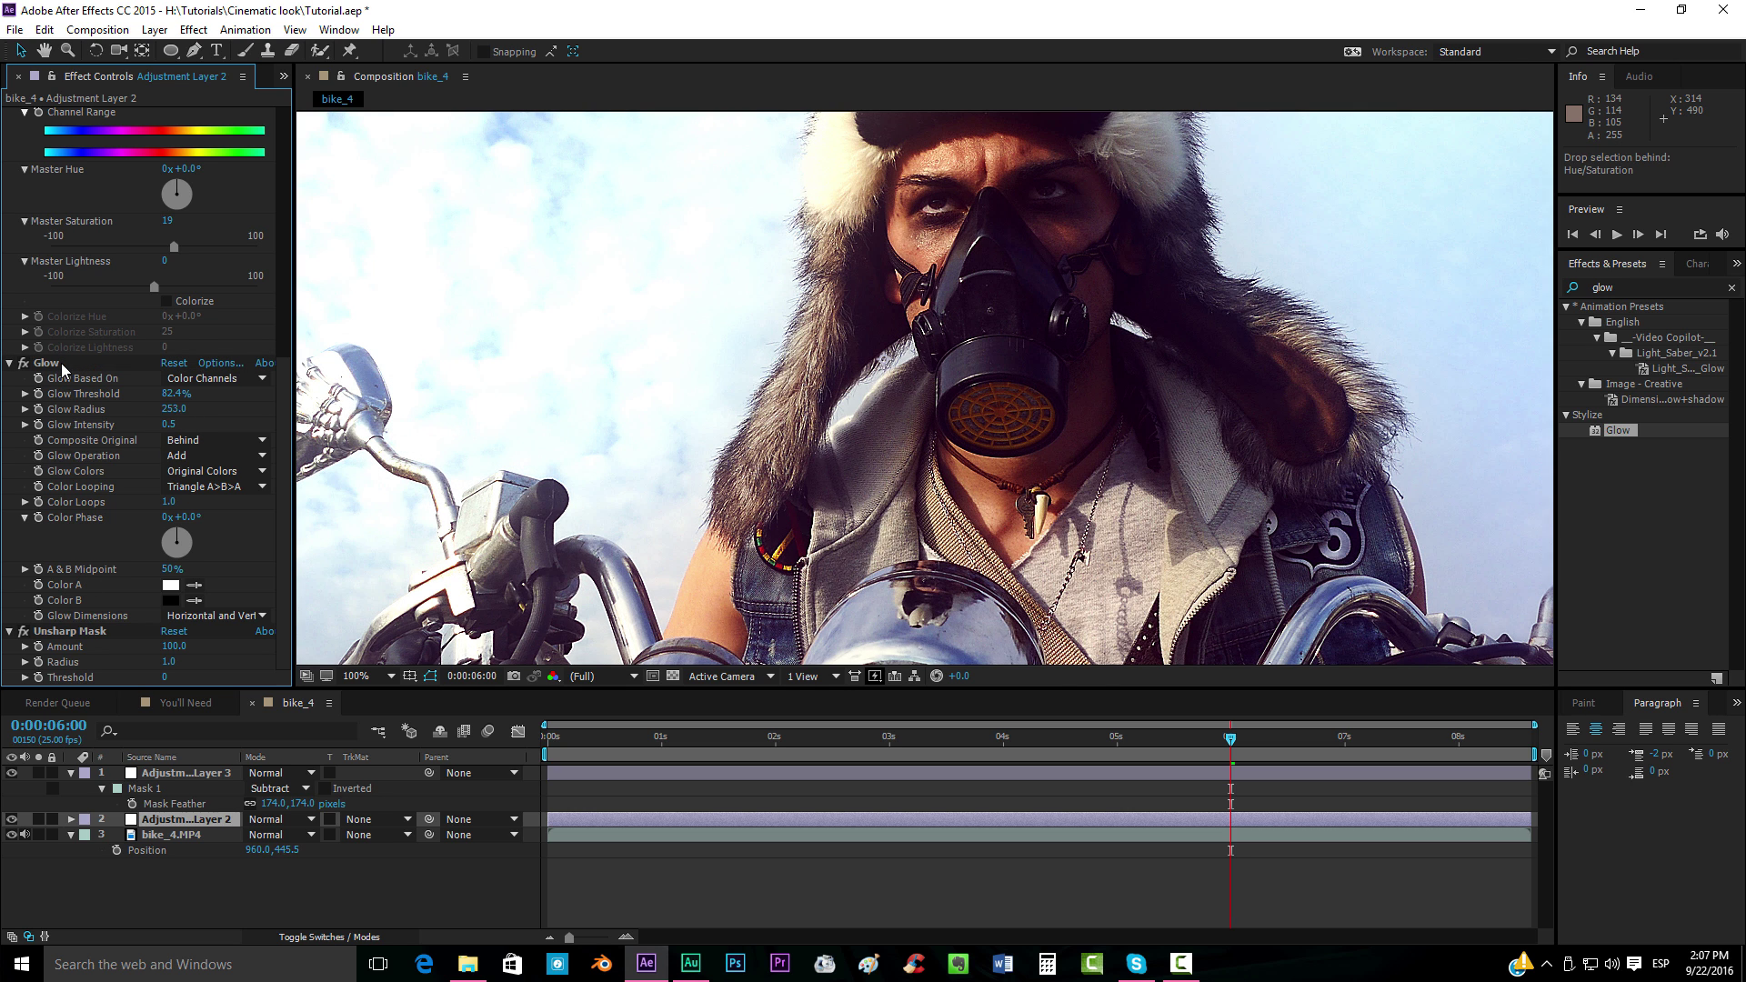
{"action": "key", "text": "comma"}
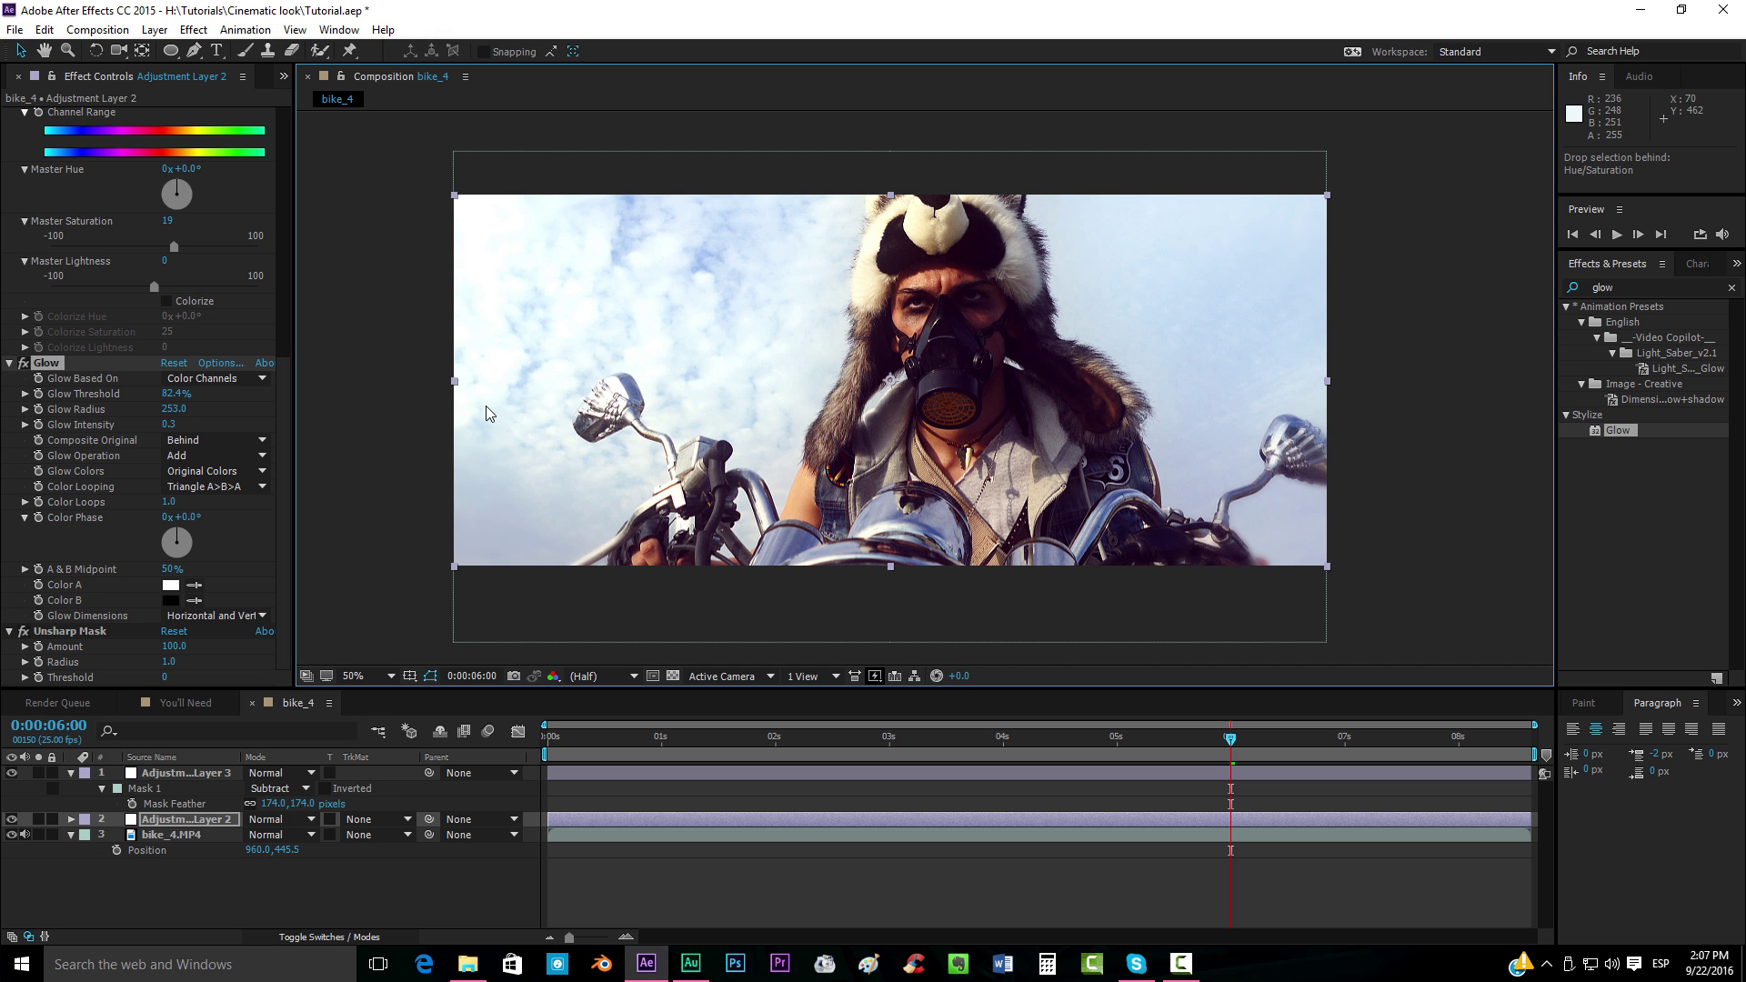
{"action": "key", "text": "F3"}
{"action": "left_click", "coordinate": [392, 676]}
{"action": "left_click", "coordinate": [410, 363]}
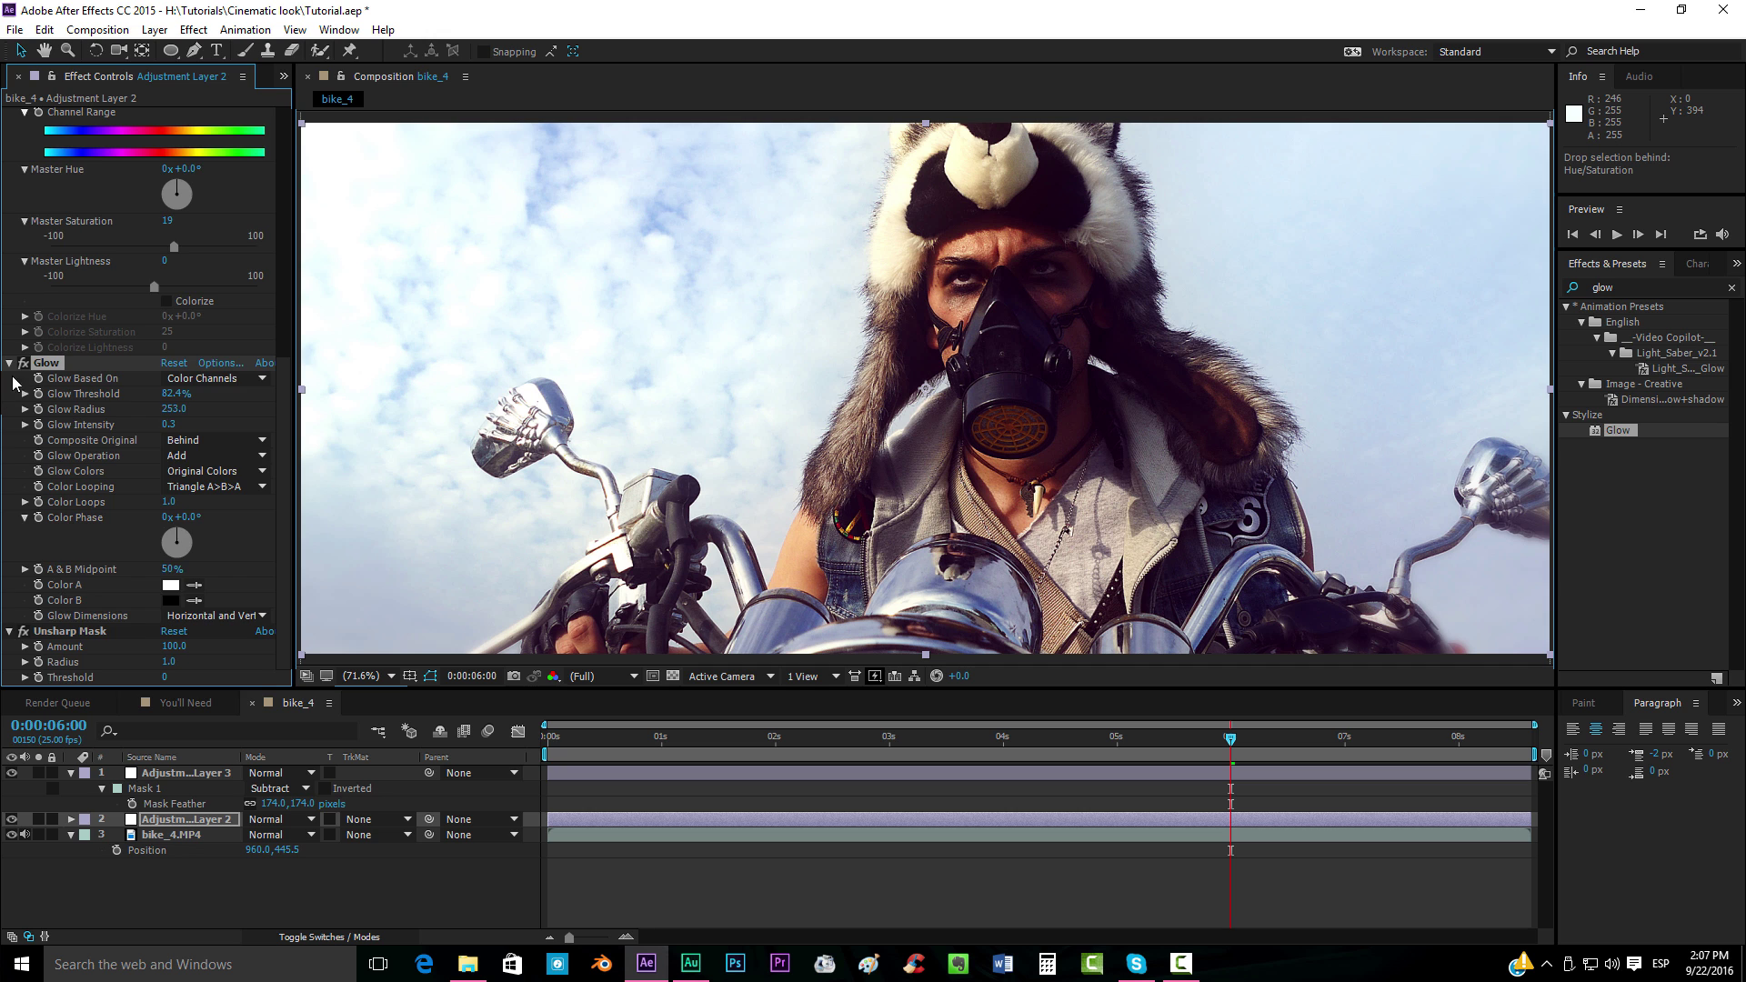
Raise the Hue/Saturation effect's Master Saturation on Adjustment Layer 2 to 30
{"action": "scroll", "coordinate": [165, 251], "scroll_direction": "up", "scroll_amount": 1}
{"action": "left_click_drag", "start_coordinate": [174, 287], "coordinate": [195, 297]}
{"action": "key", "text": "ctrl+z"}
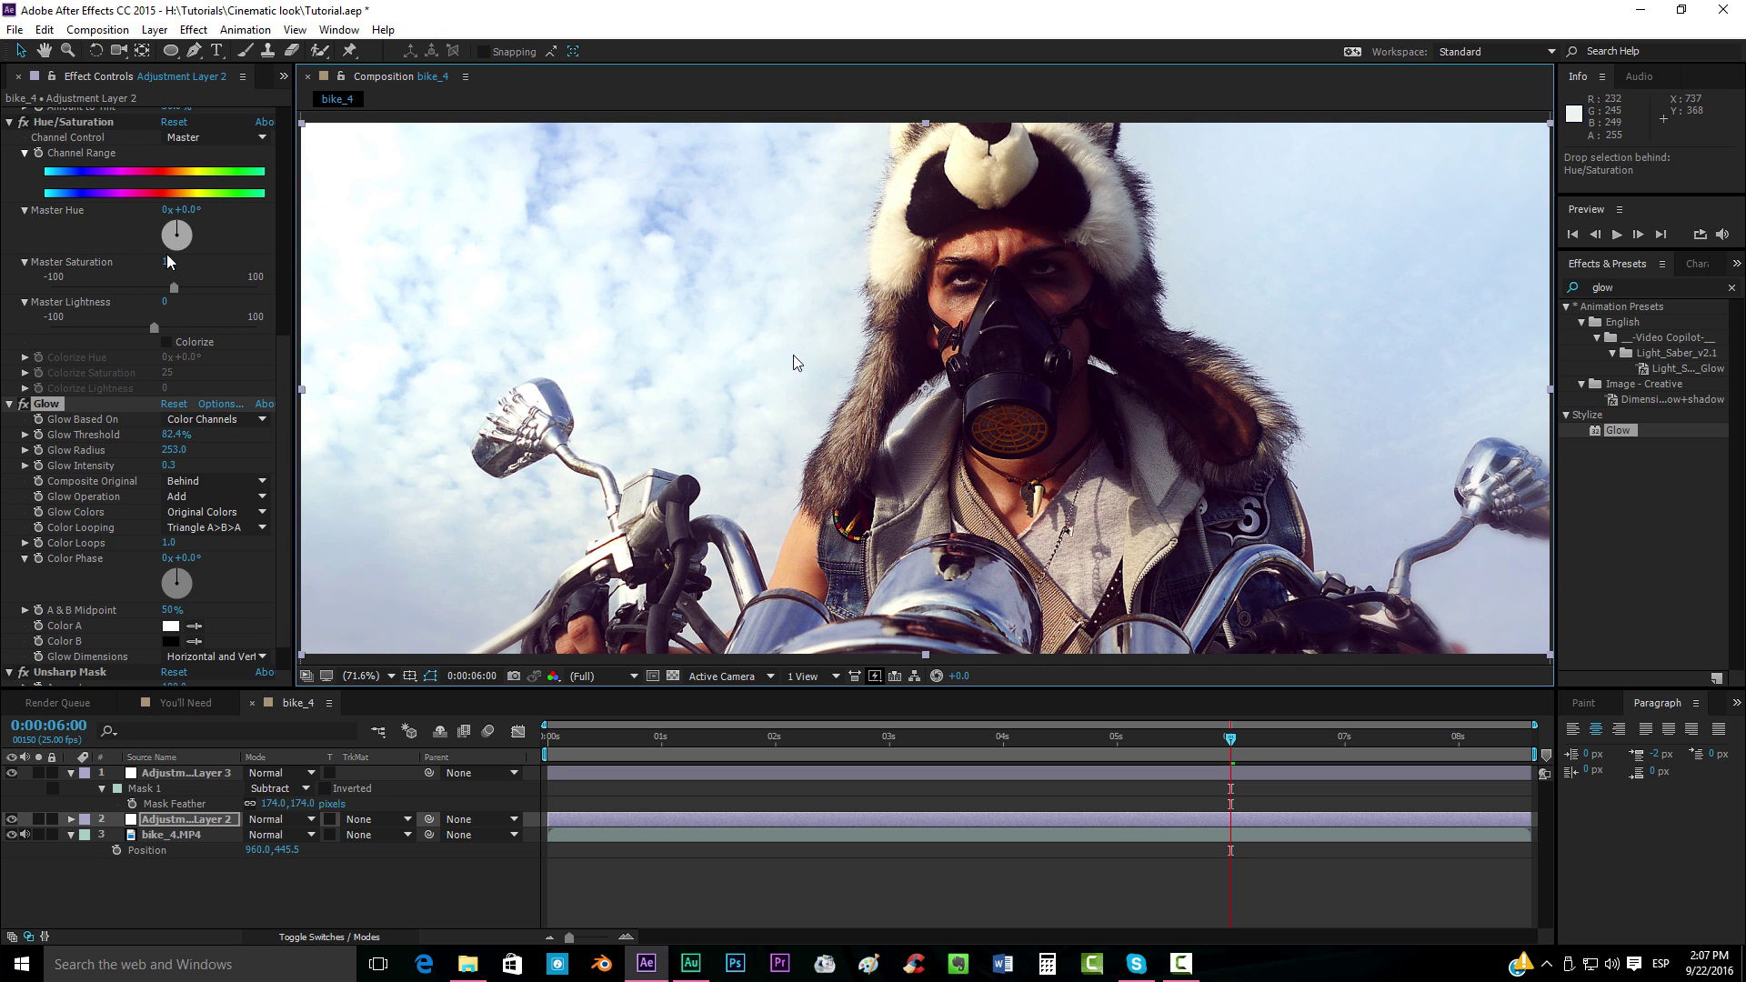
{"action": "key", "text": "ctrl+shift+z"}
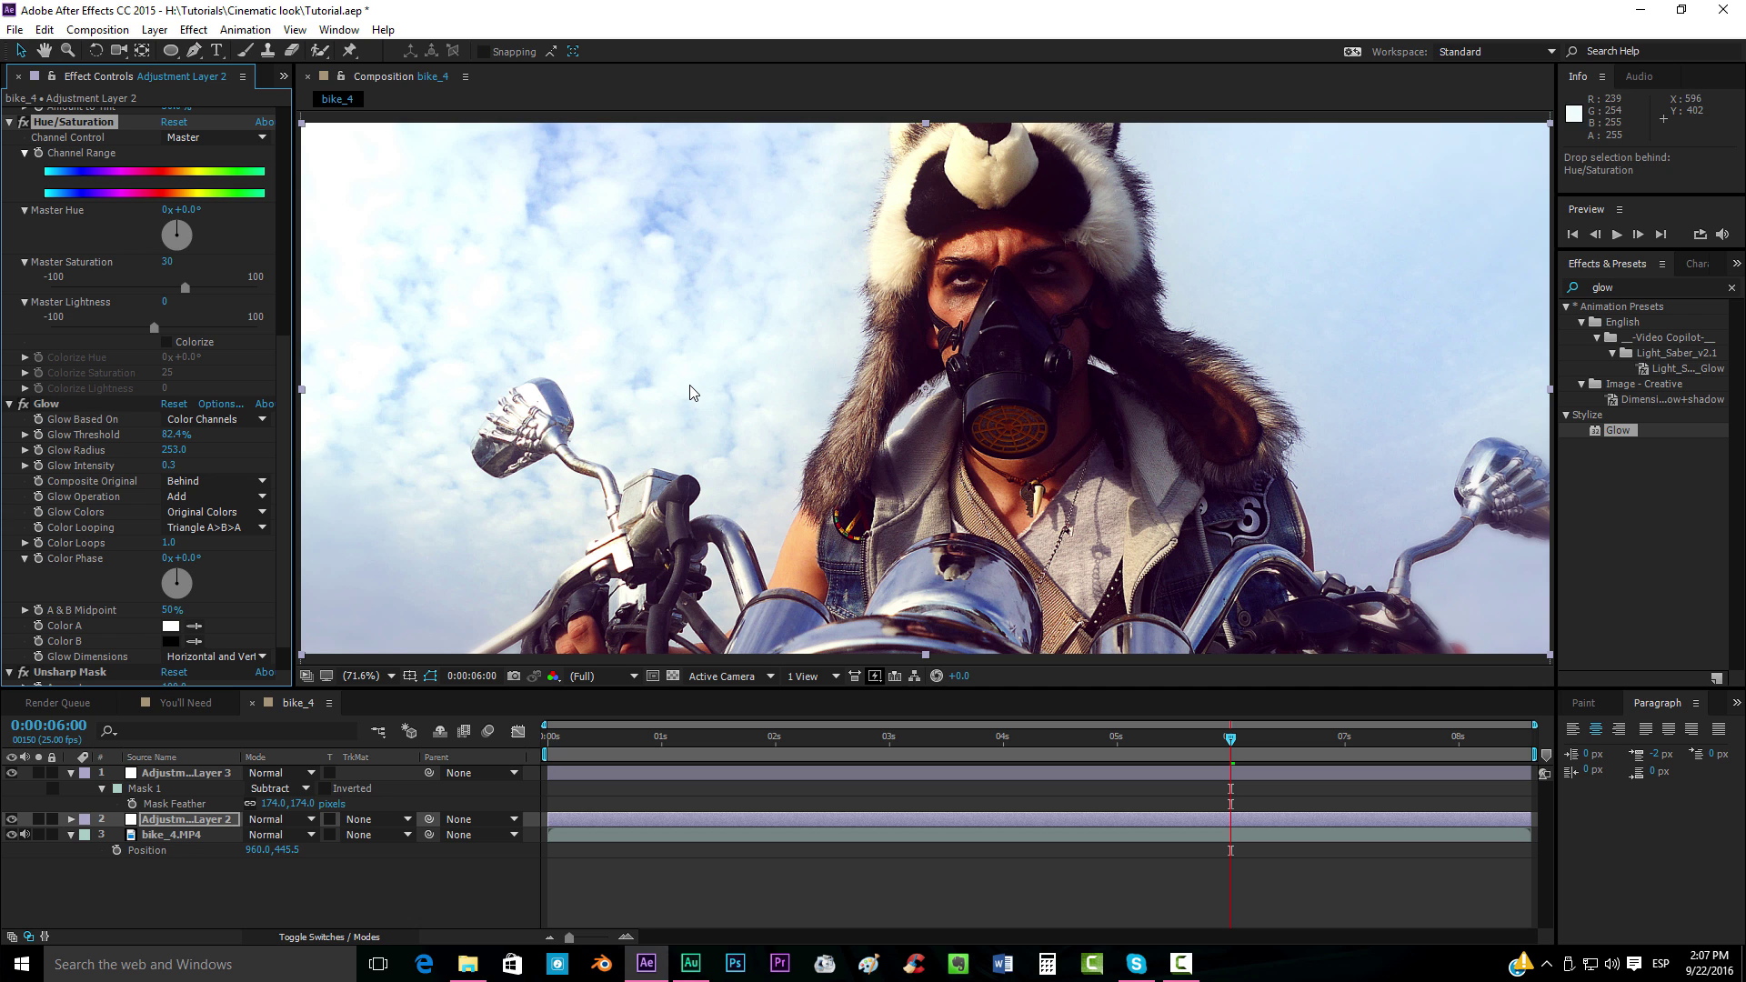
Change the Tint effect's Map Black To colour on Adjustment Layer 2 to a very dark green
{"action": "scroll", "coordinate": [168, 510], "scroll_direction": "up", "scroll_amount": 7}
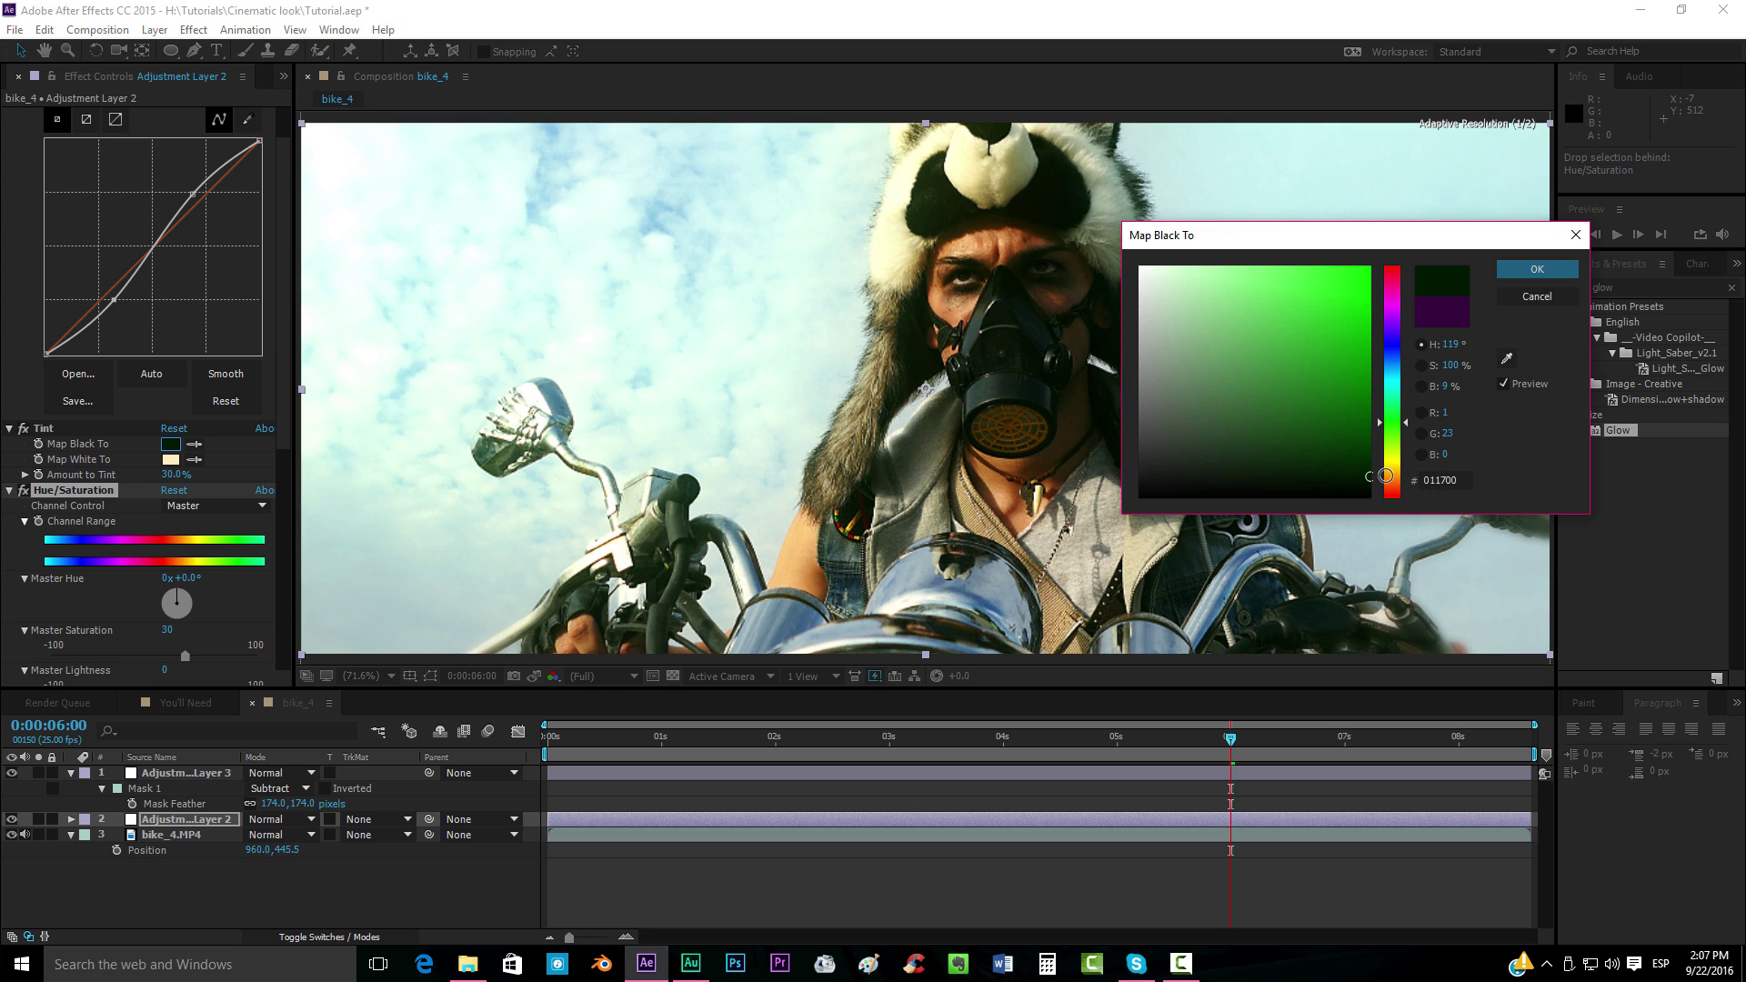
{"action": "left_click", "coordinate": [1390, 466]}
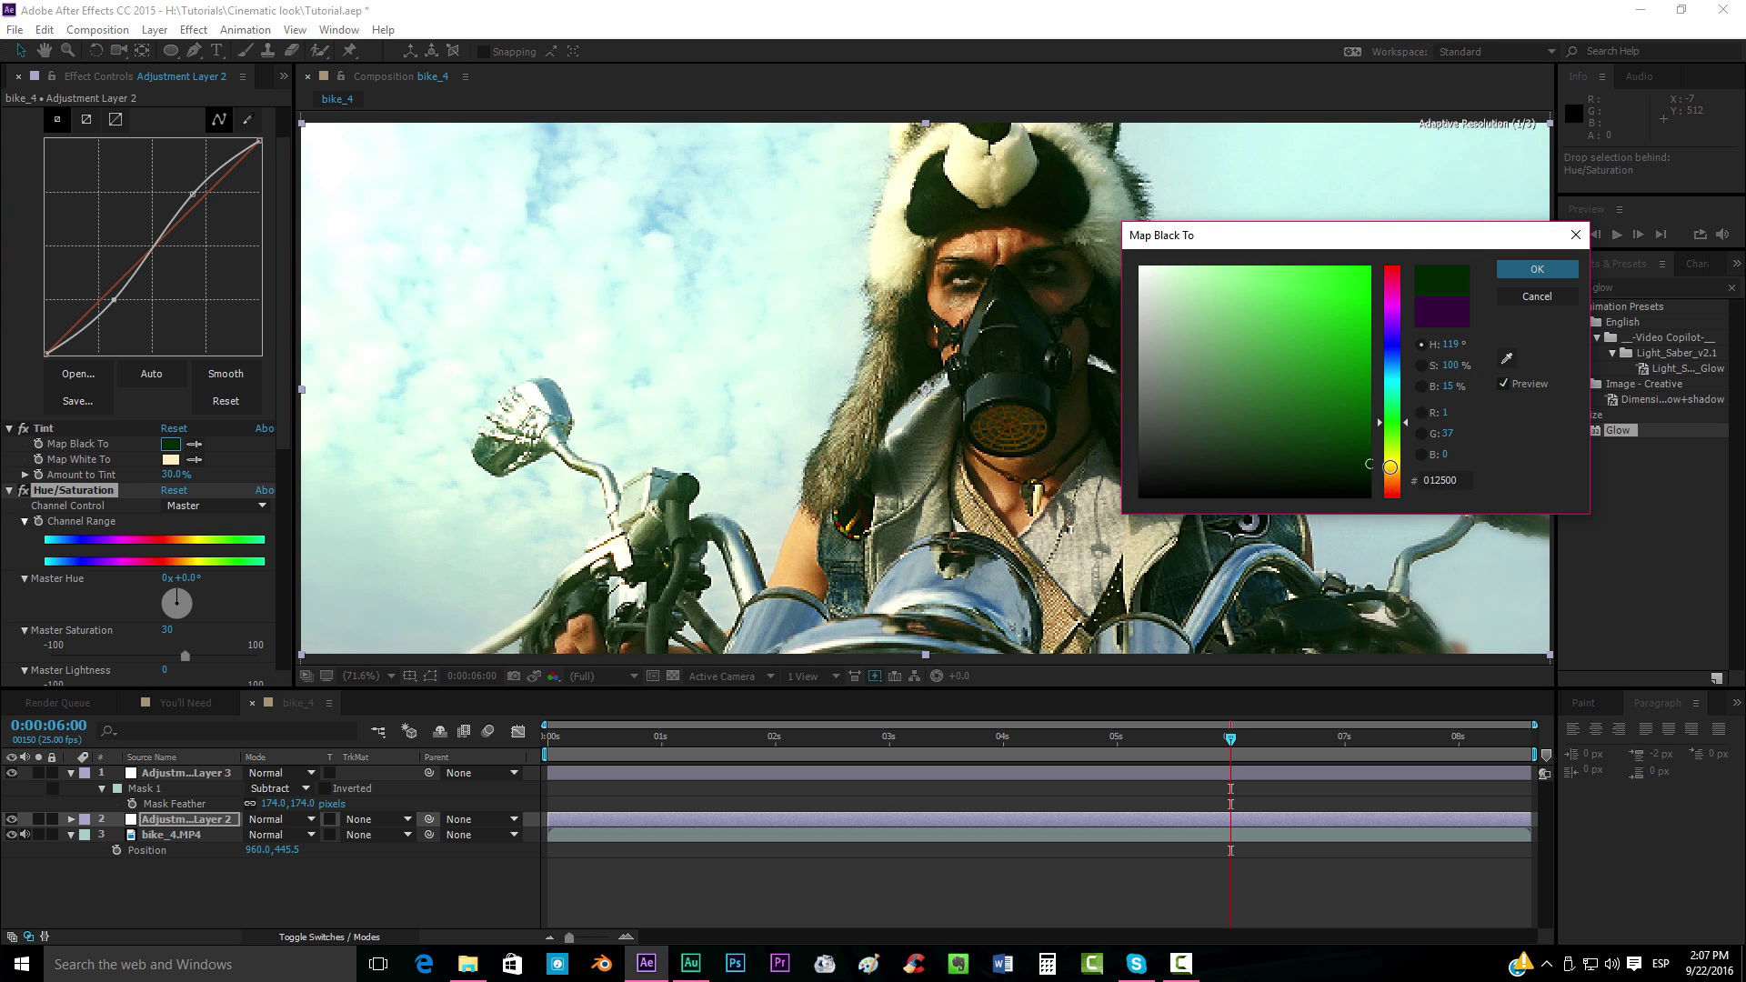
{"action": "left_click", "coordinate": [1574, 265]}
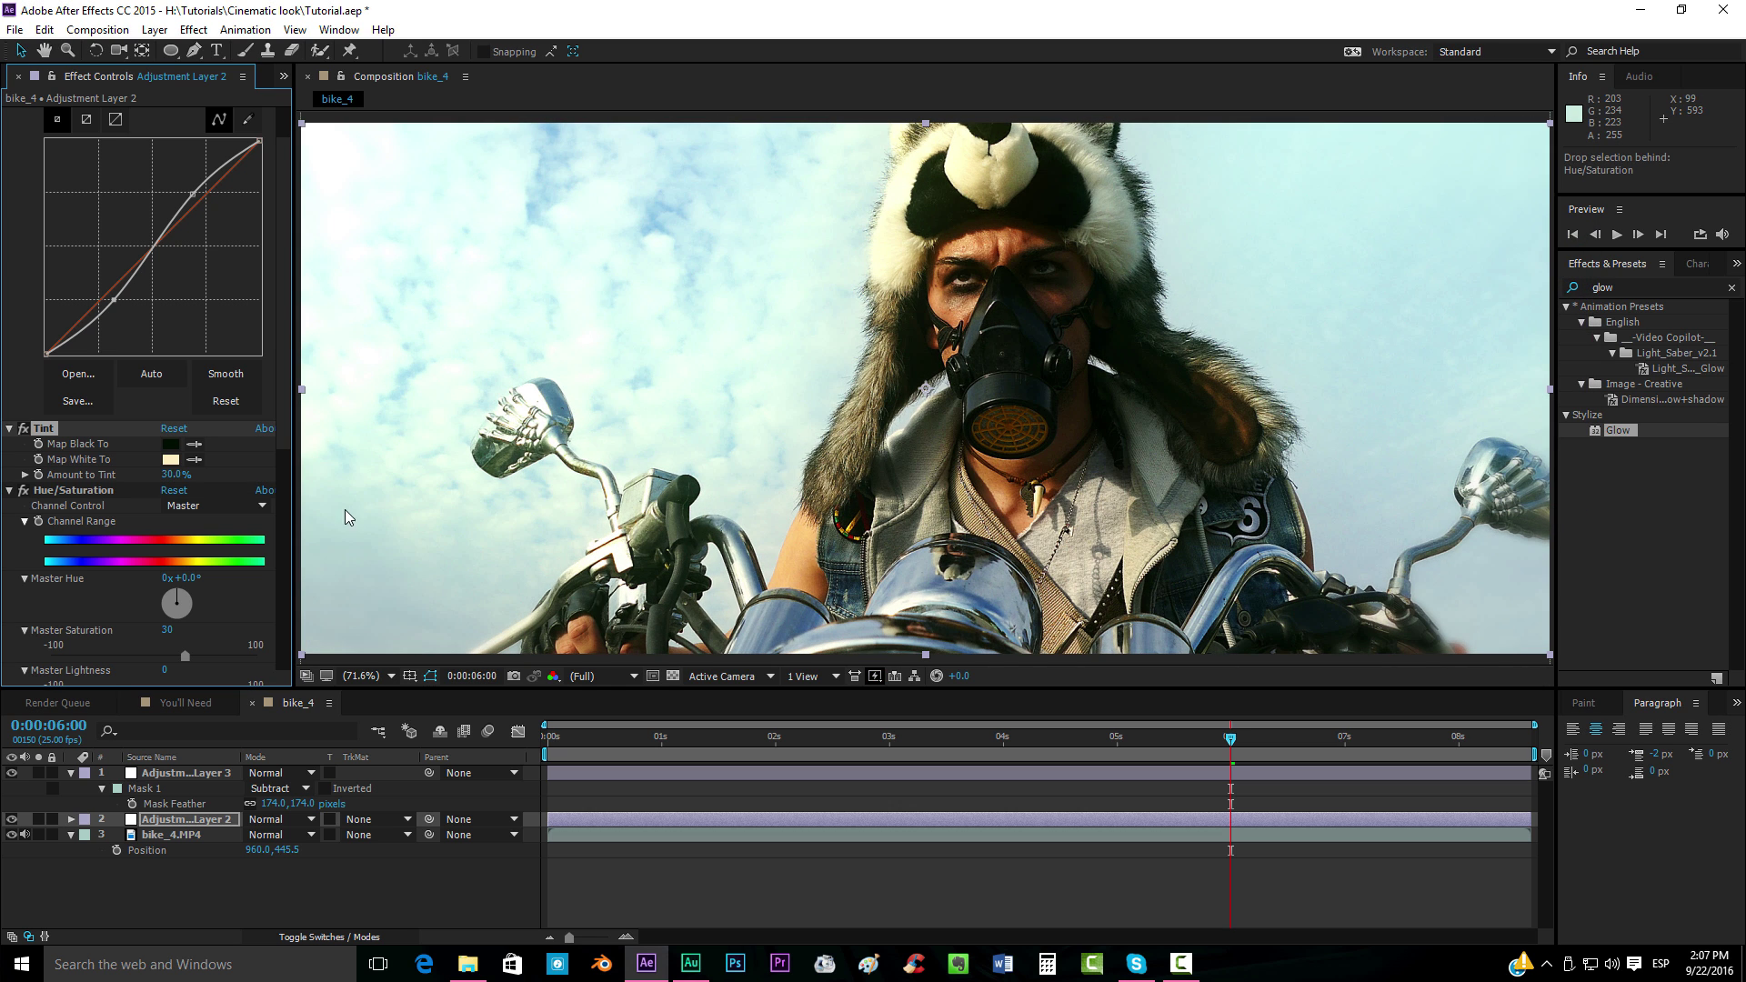
{"action": "scroll", "coordinate": [171, 544], "scroll_direction": "down", "scroll_amount": 5}
{"action": "scroll", "coordinate": [171, 544], "scroll_direction": "up", "scroll_amount": 5}
Set the Fast Blur effect's Blurriness on Adjustment Layer 3 to 5
{"action": "left_click", "coordinate": [168, 776]}
{"action": "left_click", "coordinate": [171, 820]}
{"action": "left_click", "coordinate": [173, 773]}
{"action": "left_click", "coordinate": [171, 130]}
{"action": "key", "text": "Return"}
{"action": "left_click", "coordinate": [171, 130]}
{"action": "type", "text": "5"}
{"action": "key", "text": "Return"}
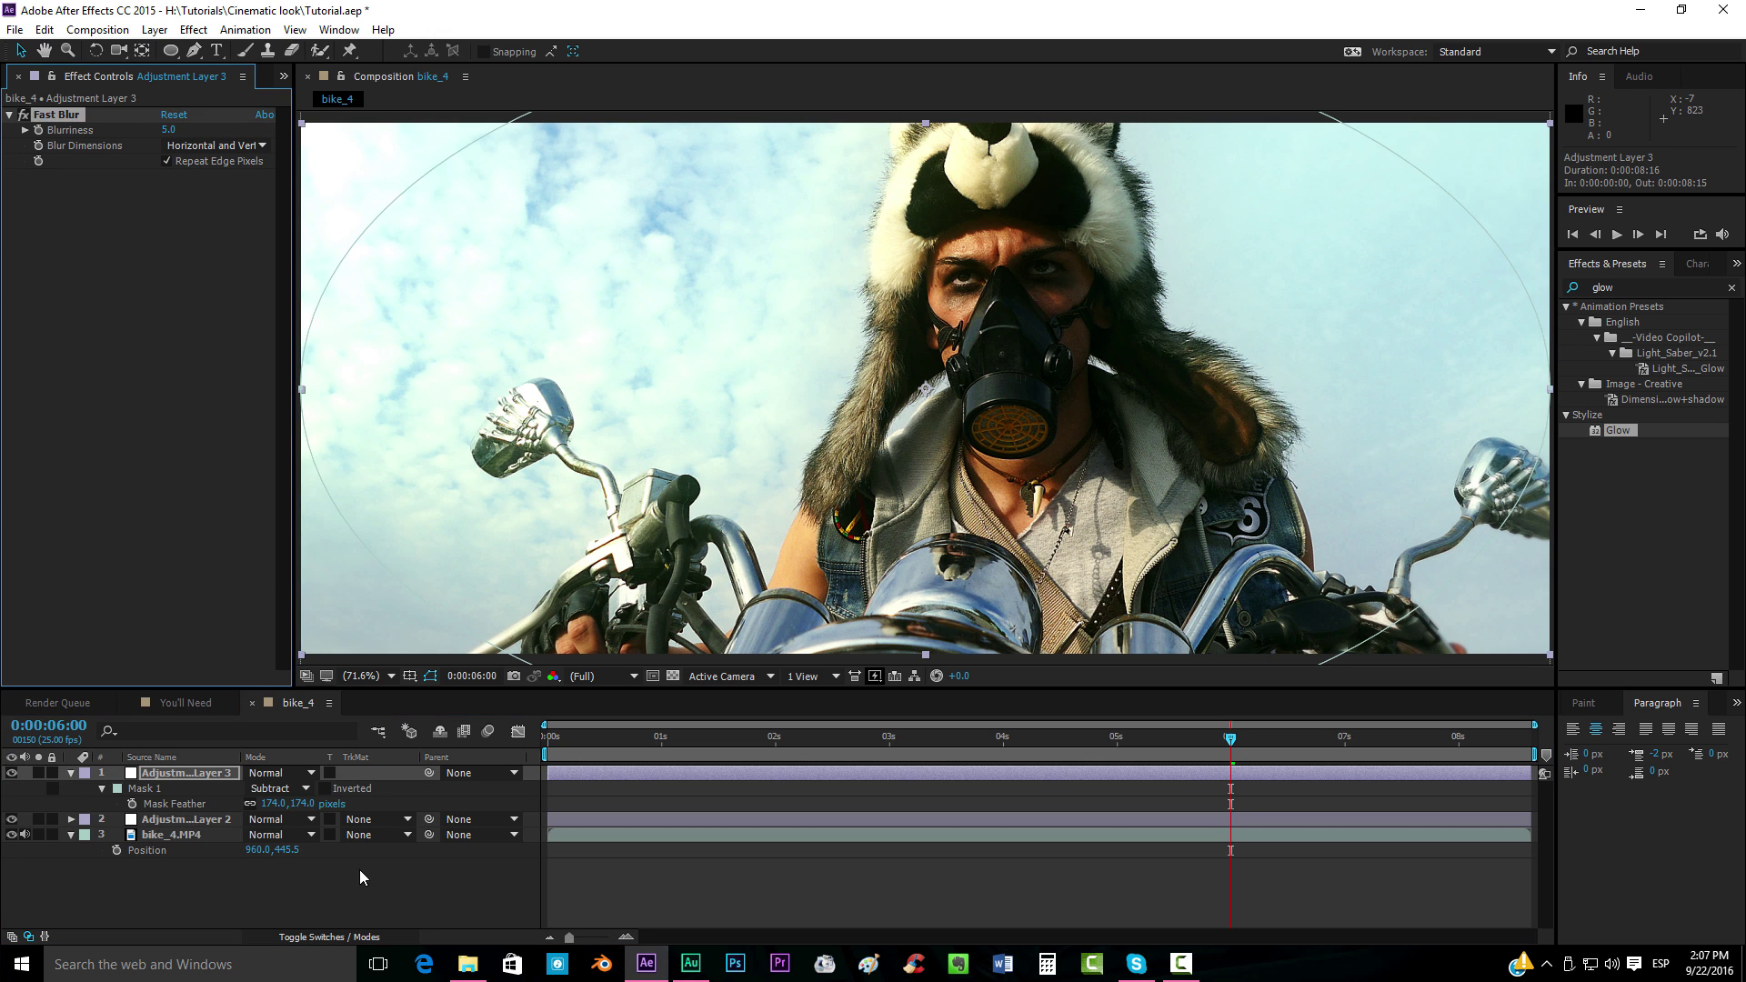
Inspect the whole graded frame at 50% magnification and fitted to the composition viewer
{"action": "scroll", "coordinate": [808, 444], "scroll_direction": "down", "scroll_amount": 1}
{"action": "left_click_drag", "start_coordinate": [807, 444], "coordinate": [780, 440]}
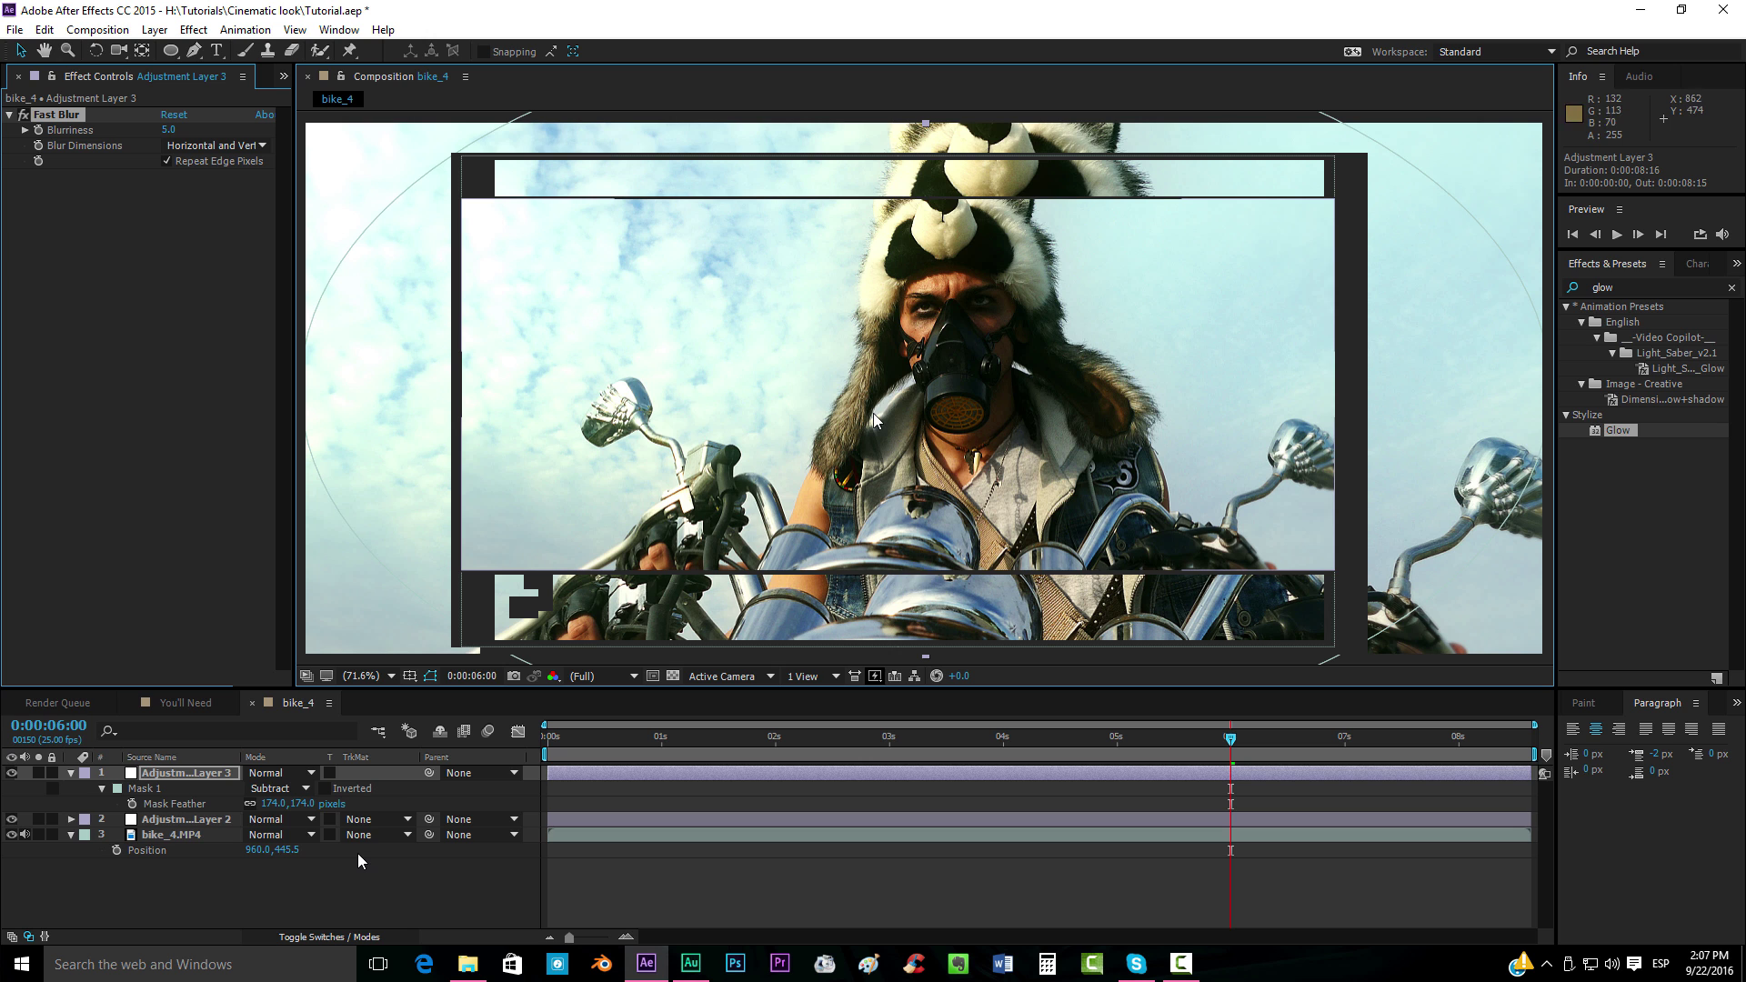
{"action": "scroll", "coordinate": [713, 378], "scroll_direction": "down", "scroll_amount": 2}
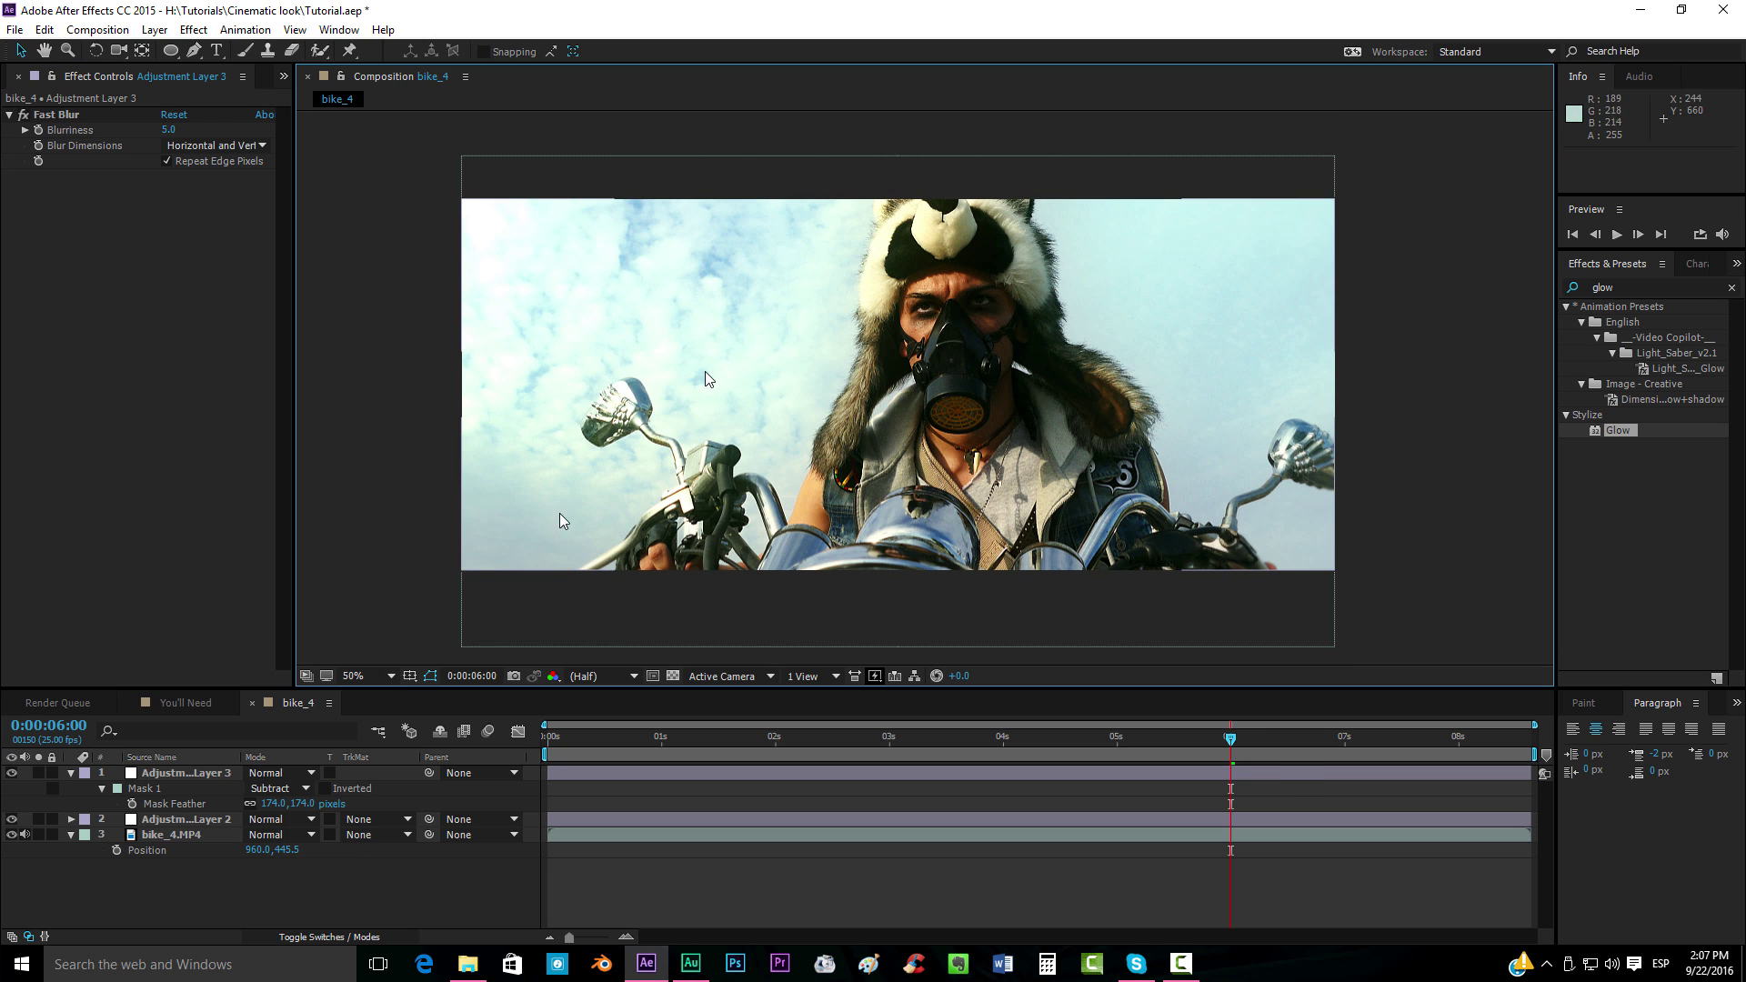
{"action": "left_click", "coordinate": [364, 676]}
{"action": "left_click", "coordinate": [364, 348]}
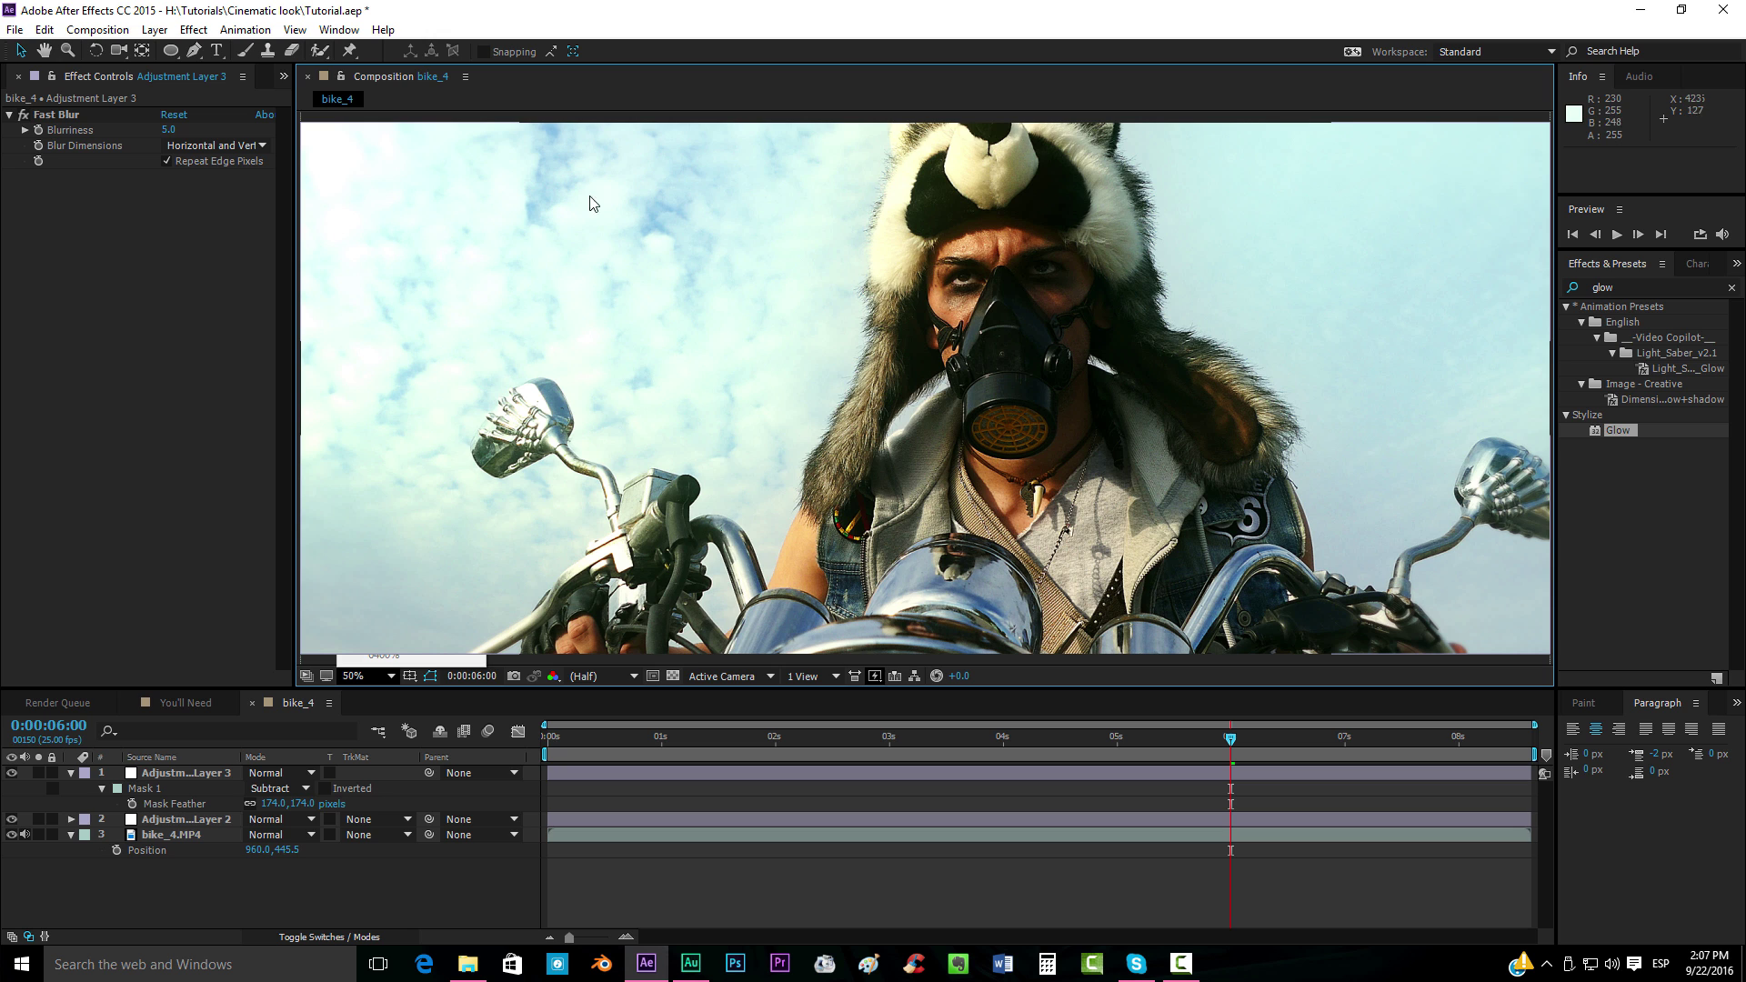
{"action": "left_click", "coordinate": [364, 676]}
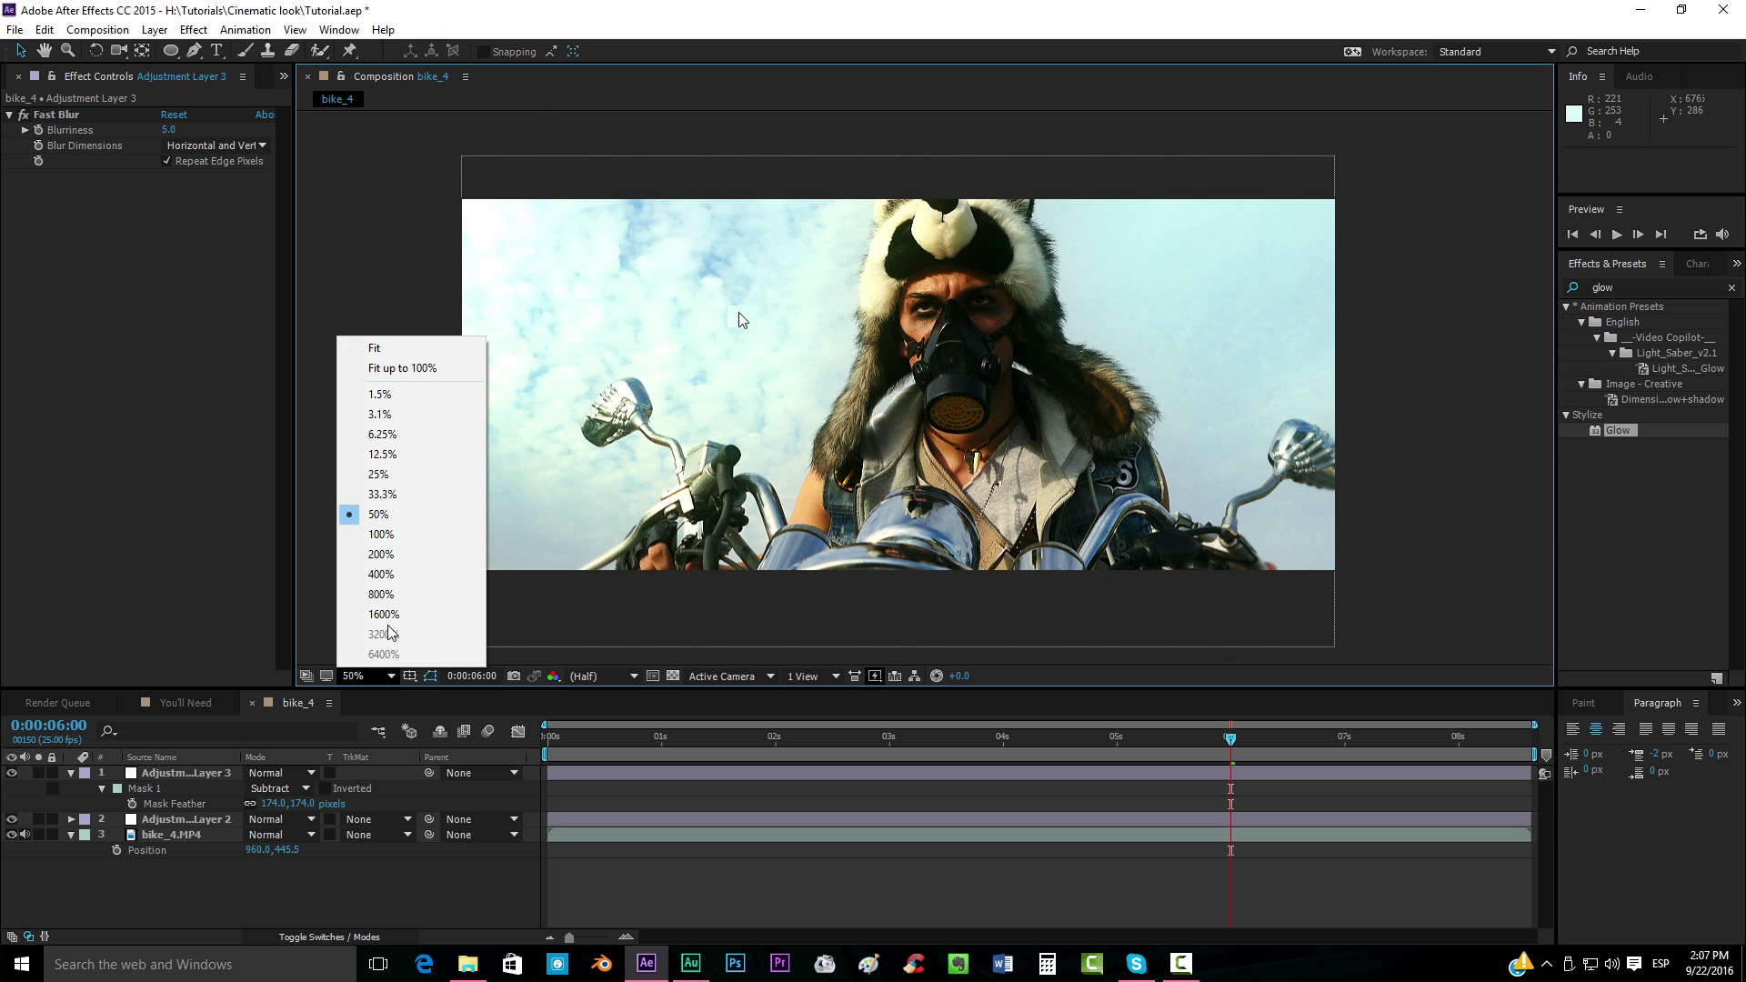
{"action": "left_click", "coordinate": [374, 348]}
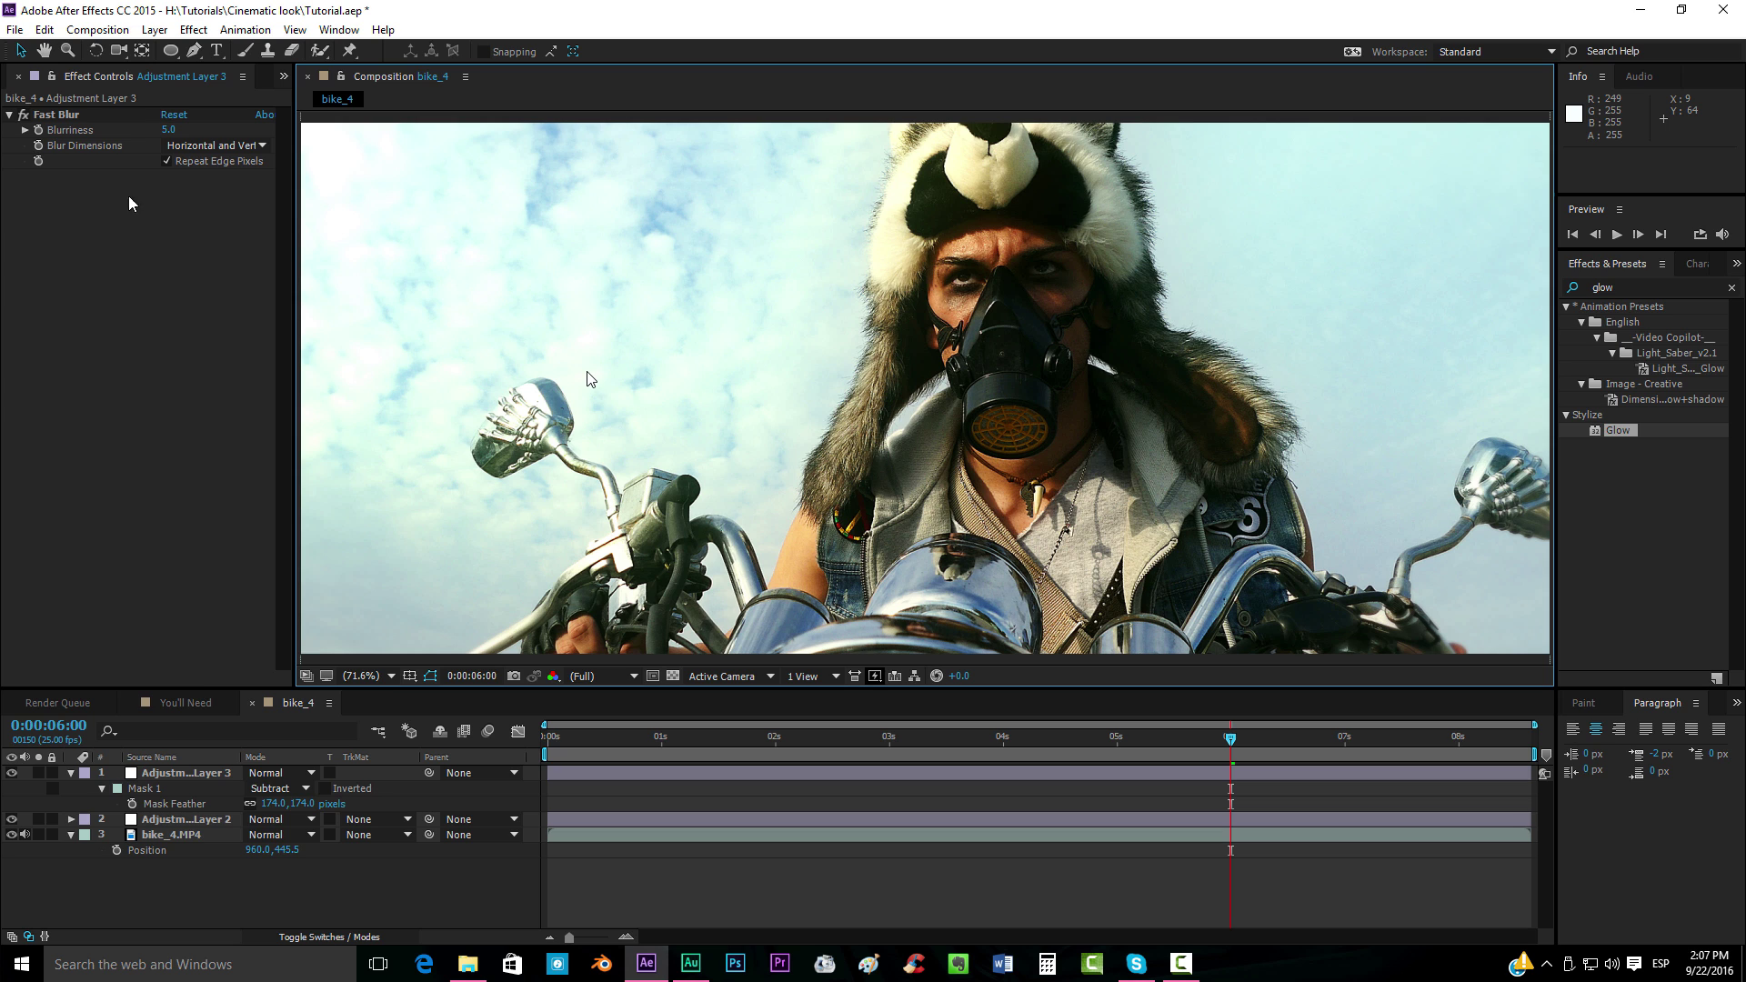
Review the Curves, Tint, Hue/Saturation and Glow settings on Adjustment Layer 2
{"action": "left_click", "coordinate": [166, 819]}
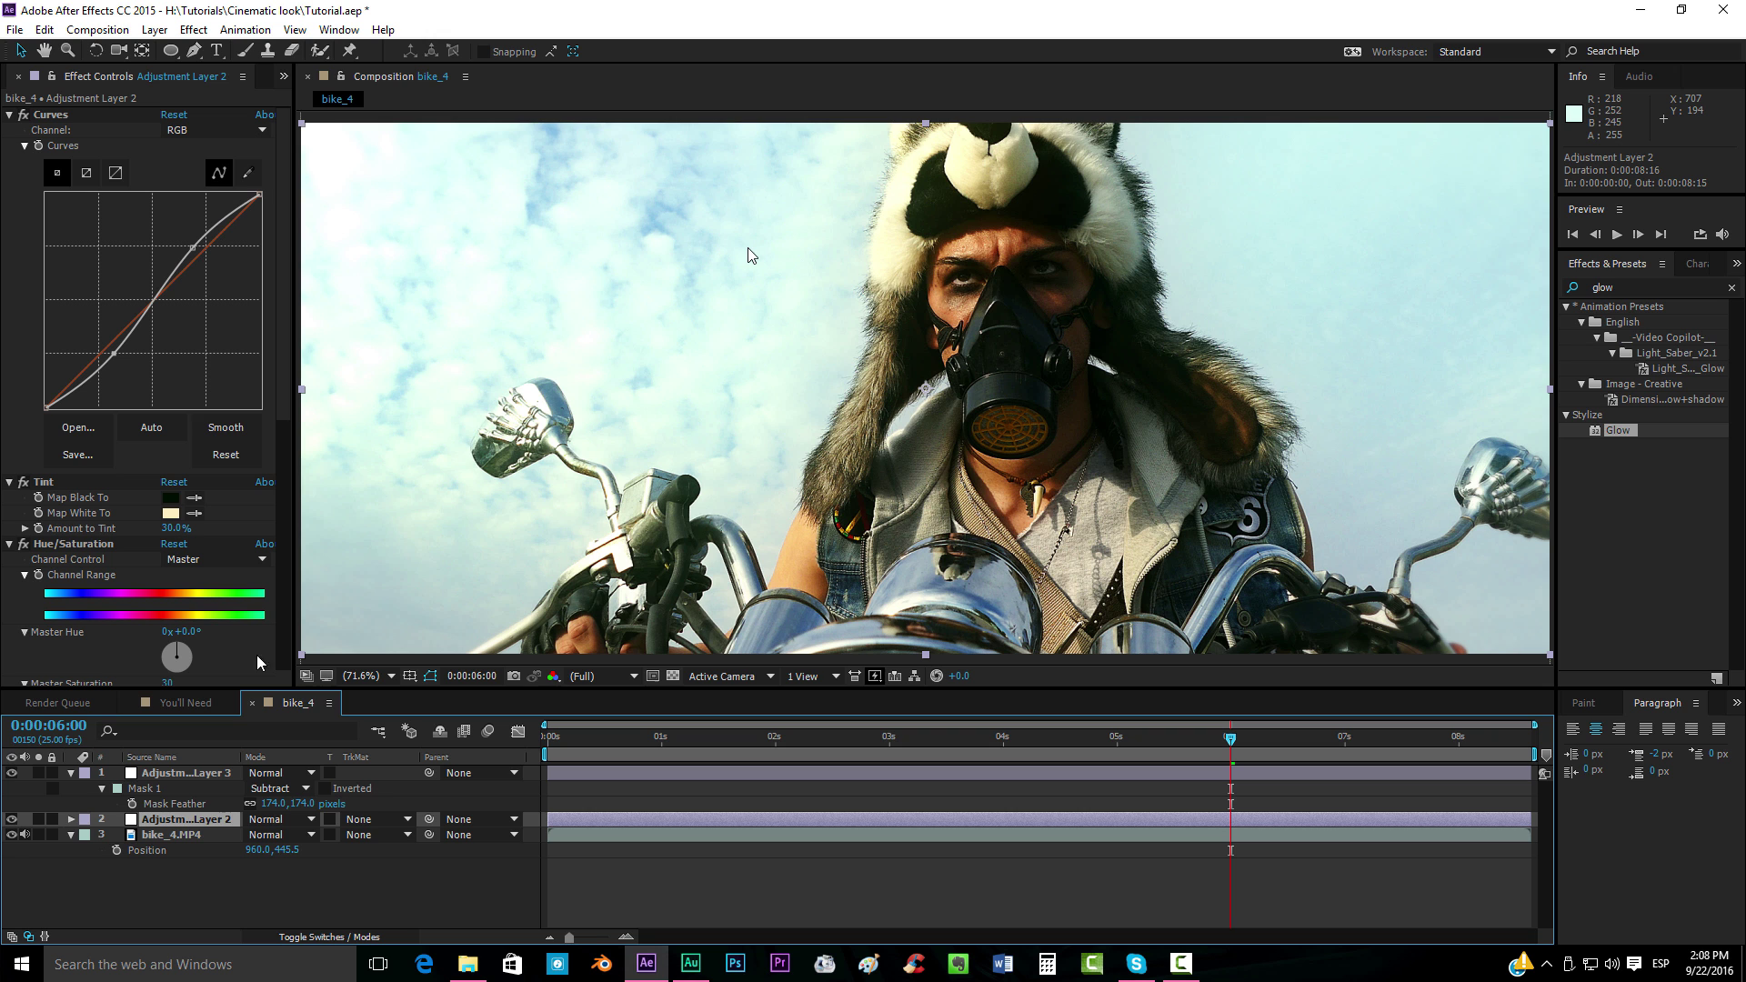
{"action": "scroll", "coordinate": [134, 502], "scroll_direction": "down", "scroll_amount": 5}
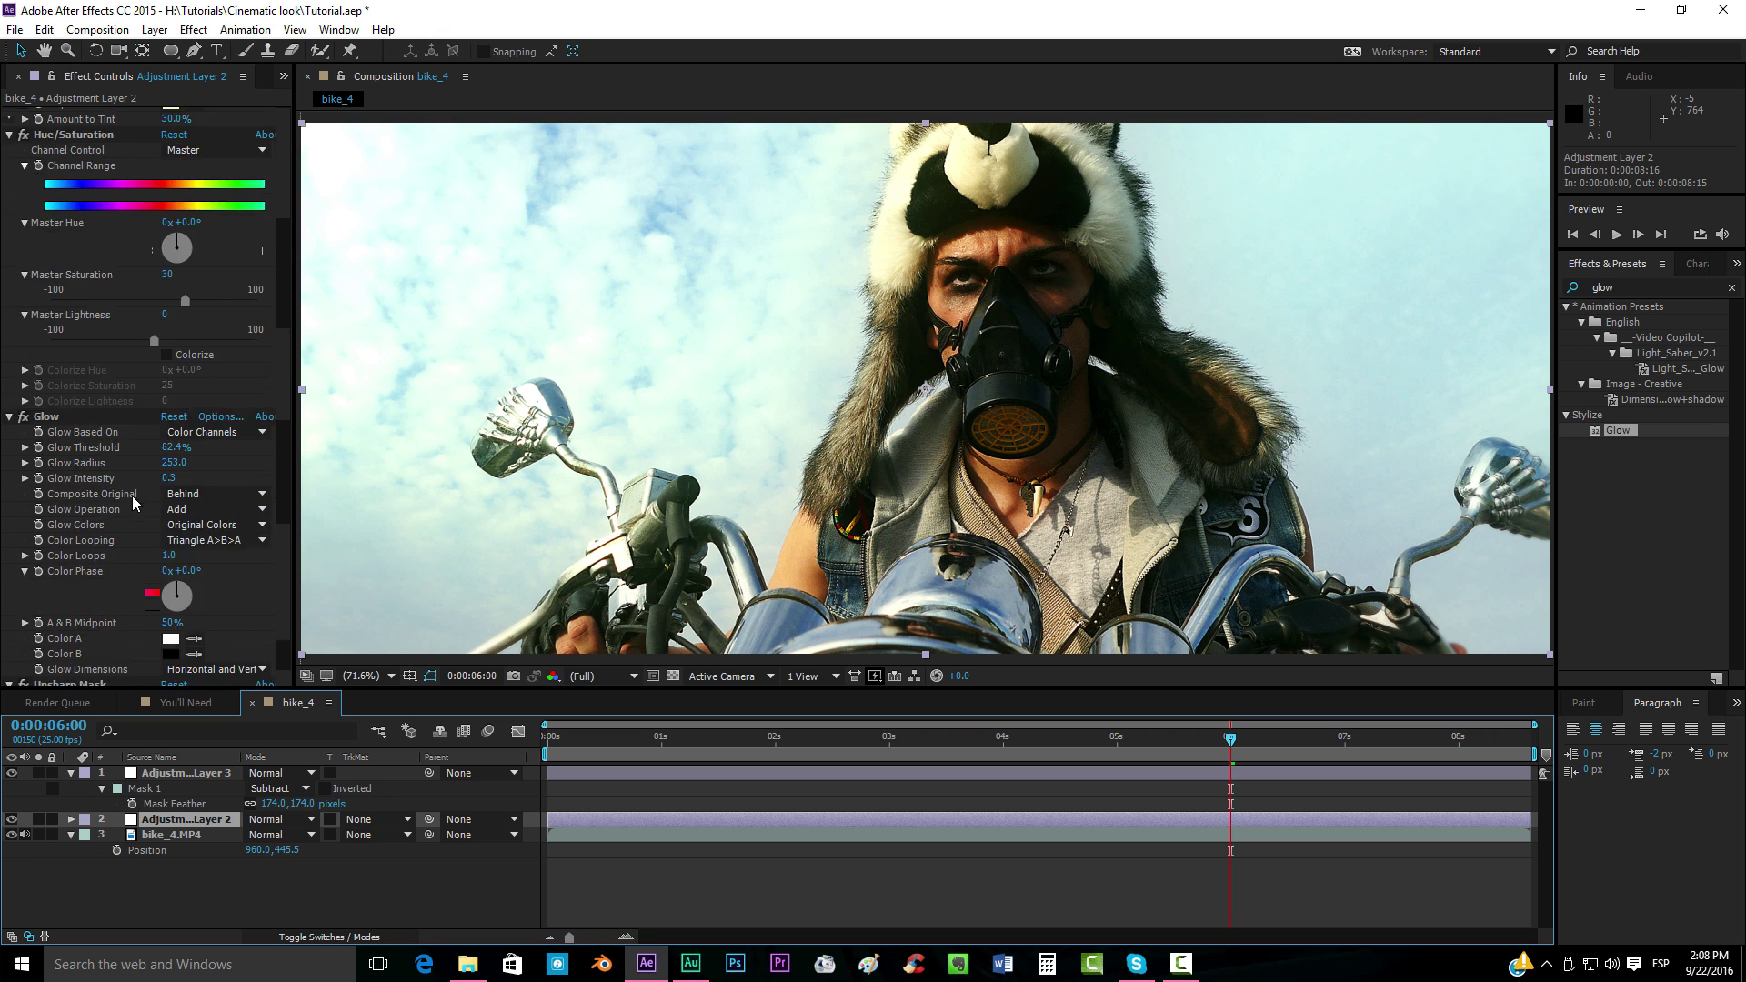
{"action": "scroll", "coordinate": [133, 503], "scroll_direction": "down", "scroll_amount": 1}
{"action": "scroll", "coordinate": [127, 410], "scroll_direction": "up", "scroll_amount": 5}
{"action": "scroll", "coordinate": [119, 301], "scroll_direction": "down", "scroll_amount": 2}
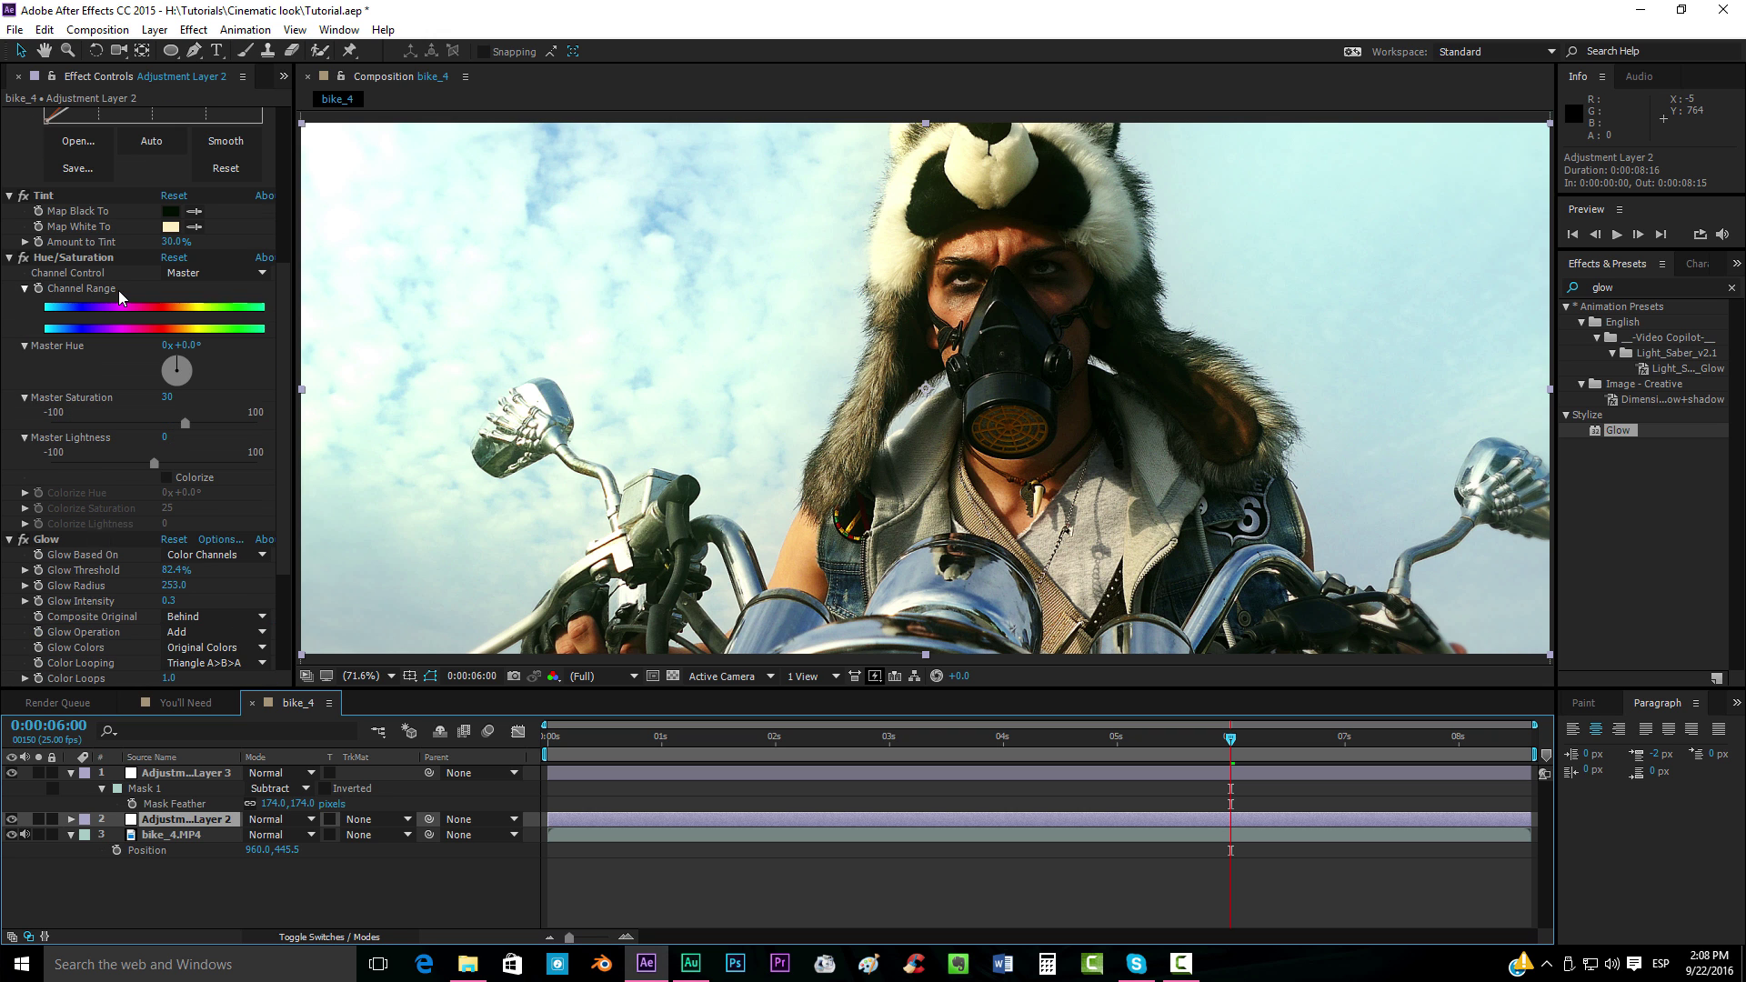
{"action": "scroll", "coordinate": [84, 630], "scroll_direction": "up", "scroll_amount": 3}
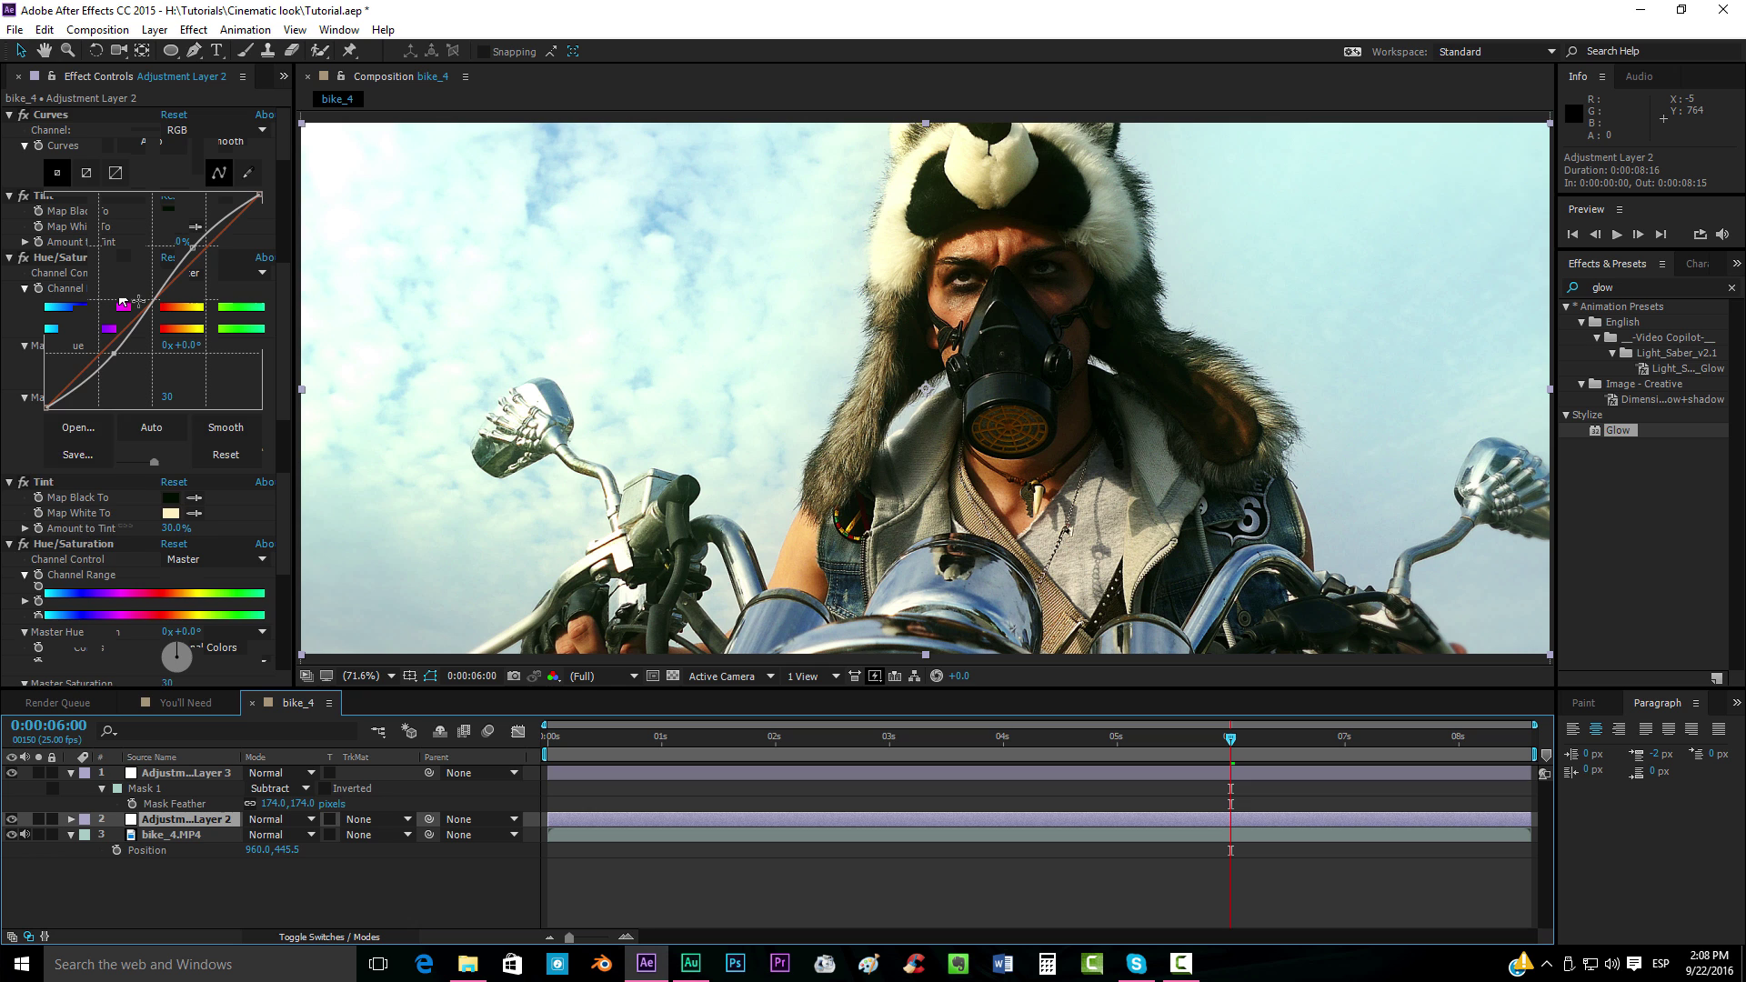
{"action": "scroll", "coordinate": [123, 301], "scroll_direction": "down", "scroll_amount": 3}
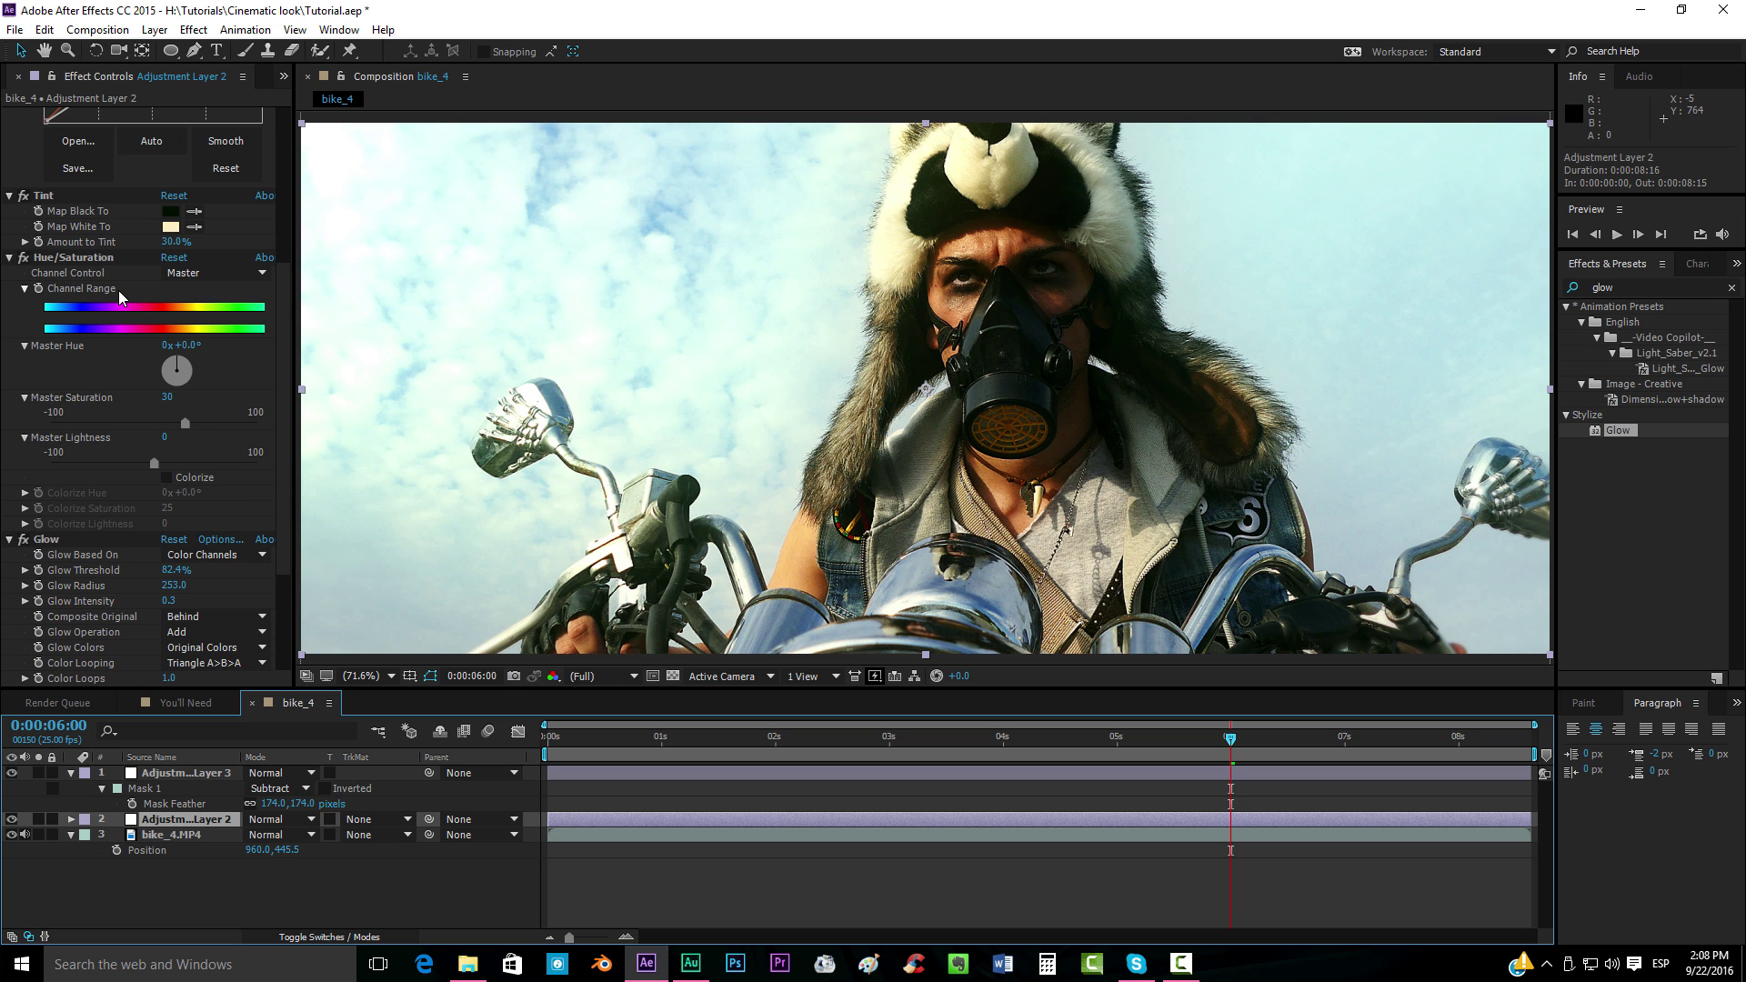
{"action": "scroll", "coordinate": [133, 222], "scroll_direction": "up", "scroll_amount": 3}
Save all effects of Adjustment Layer 2 together as an animation preset named matrix_cc in User Presets
{"action": "left_click", "coordinate": [78, 78]}
{"action": "scroll", "coordinate": [137, 390], "scroll_direction": "down", "scroll_amount": 2}
{"action": "scroll", "coordinate": [137, 389], "scroll_direction": "up", "scroll_amount": 2}
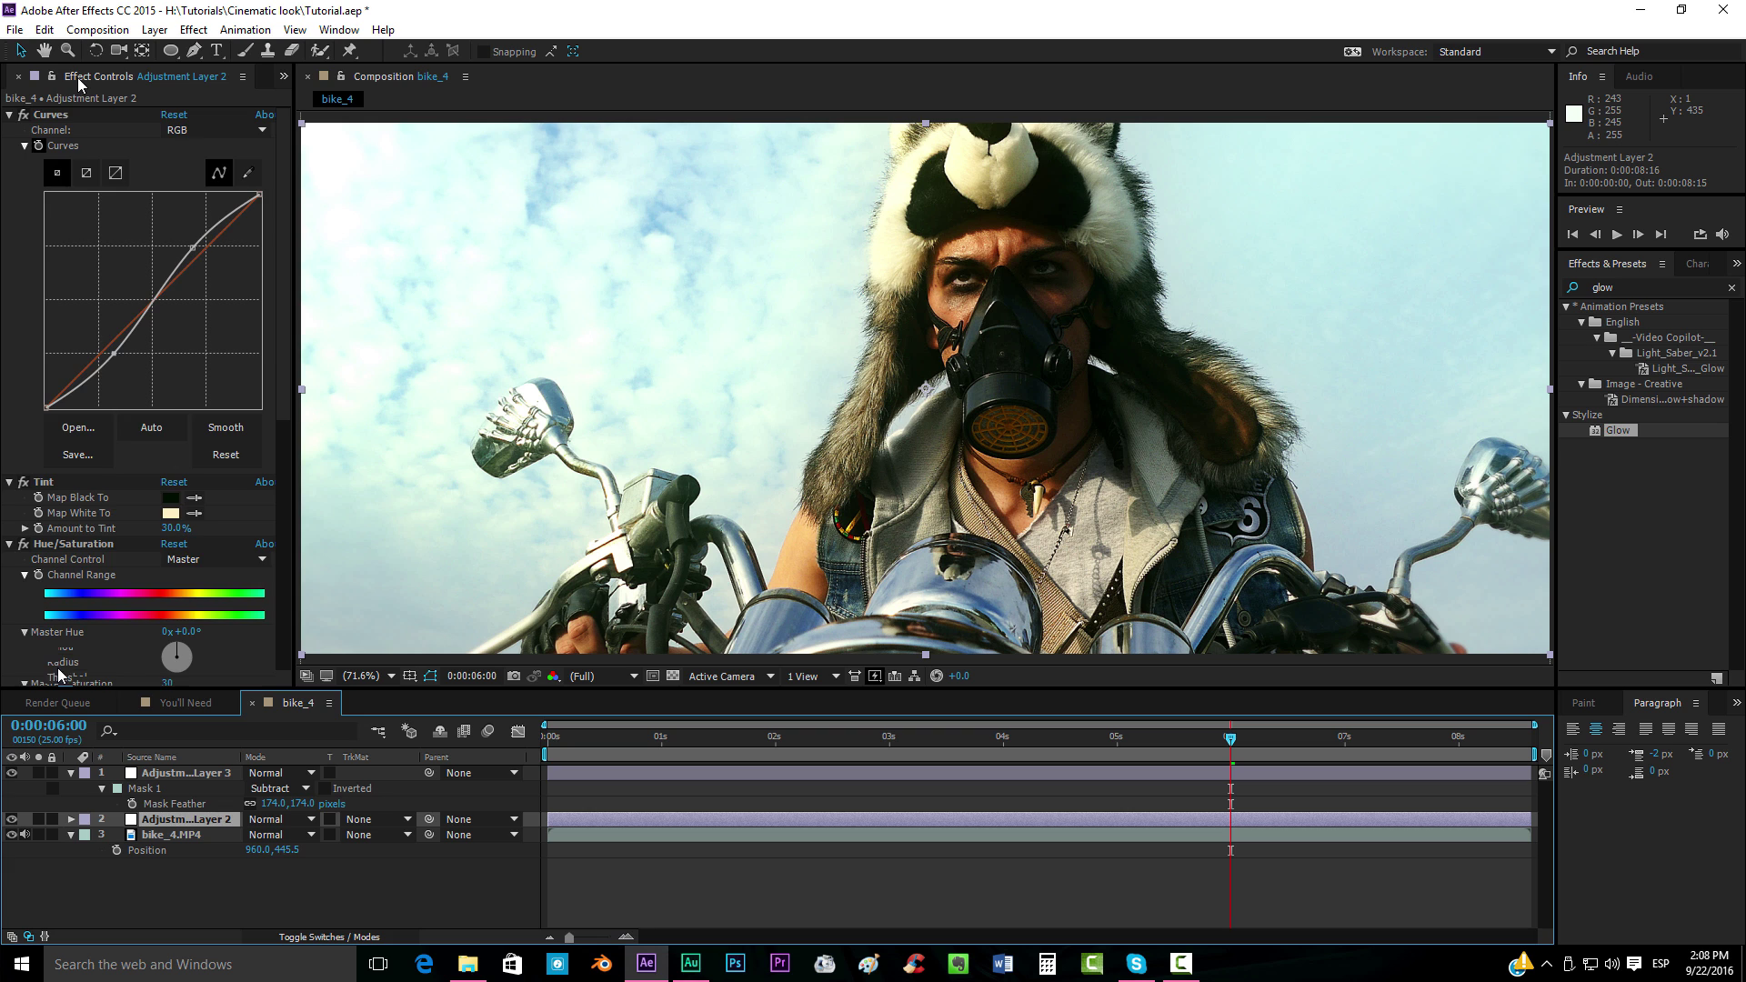
{"action": "scroll", "coordinate": [58, 675], "scroll_direction": "down", "scroll_amount": 5}
{"action": "scroll", "coordinate": [89, 656], "scroll_direction": "up", "scroll_amount": 5}
{"action": "scroll", "coordinate": [72, 650], "scroll_direction": "down", "scroll_amount": 5}
{"action": "scroll", "coordinate": [59, 118], "scroll_direction": "up", "scroll_amount": 5}
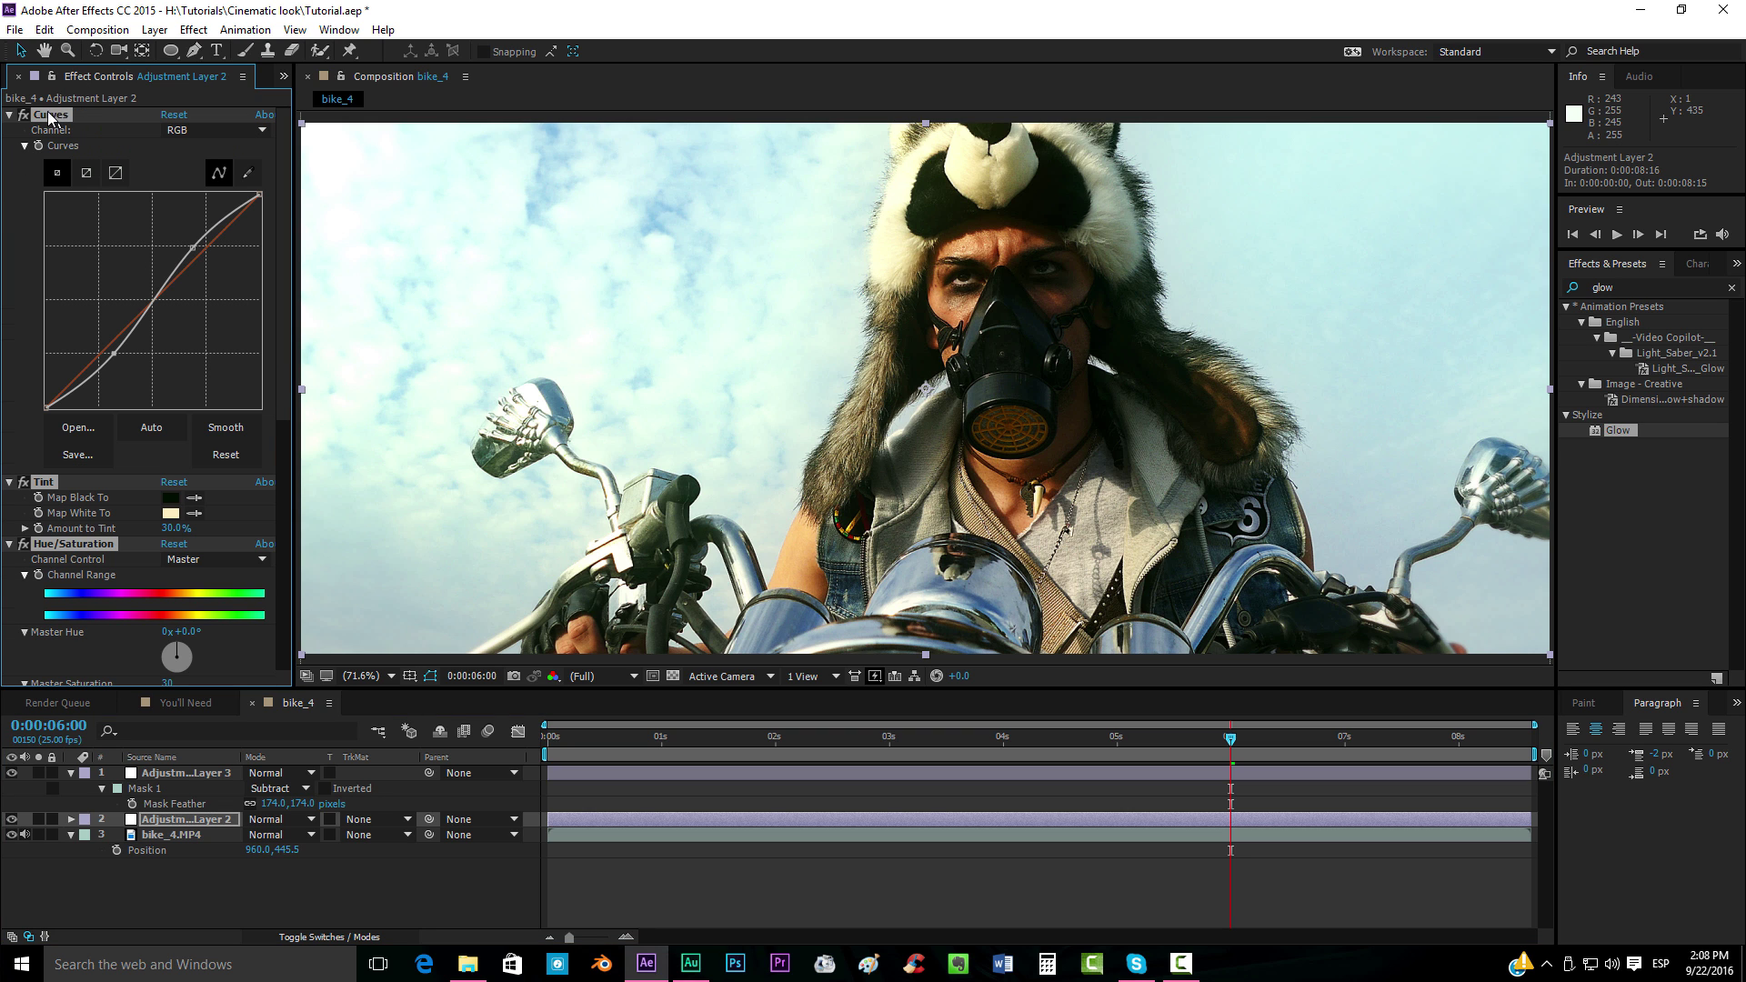
{"action": "left_click_drag", "start_coordinate": [55, 118], "coordinate": [1641, 527]}
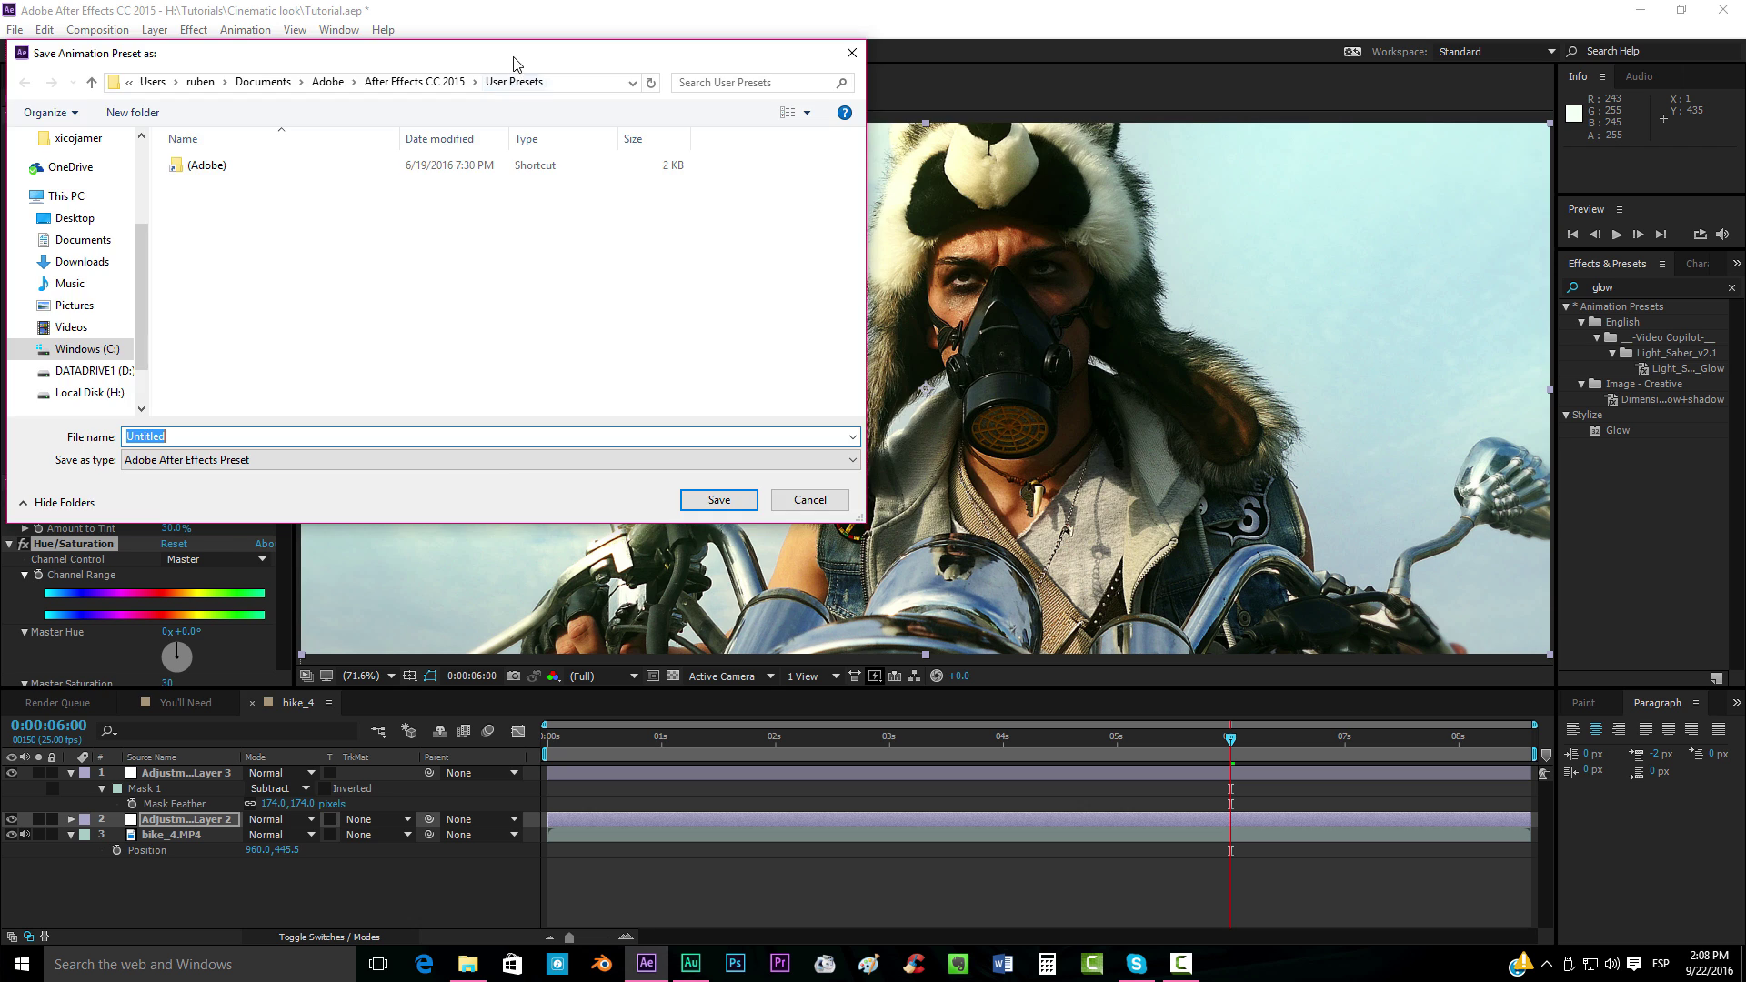
{"action": "left_click_drag", "start_coordinate": [514, 62], "coordinate": [850, 70]}
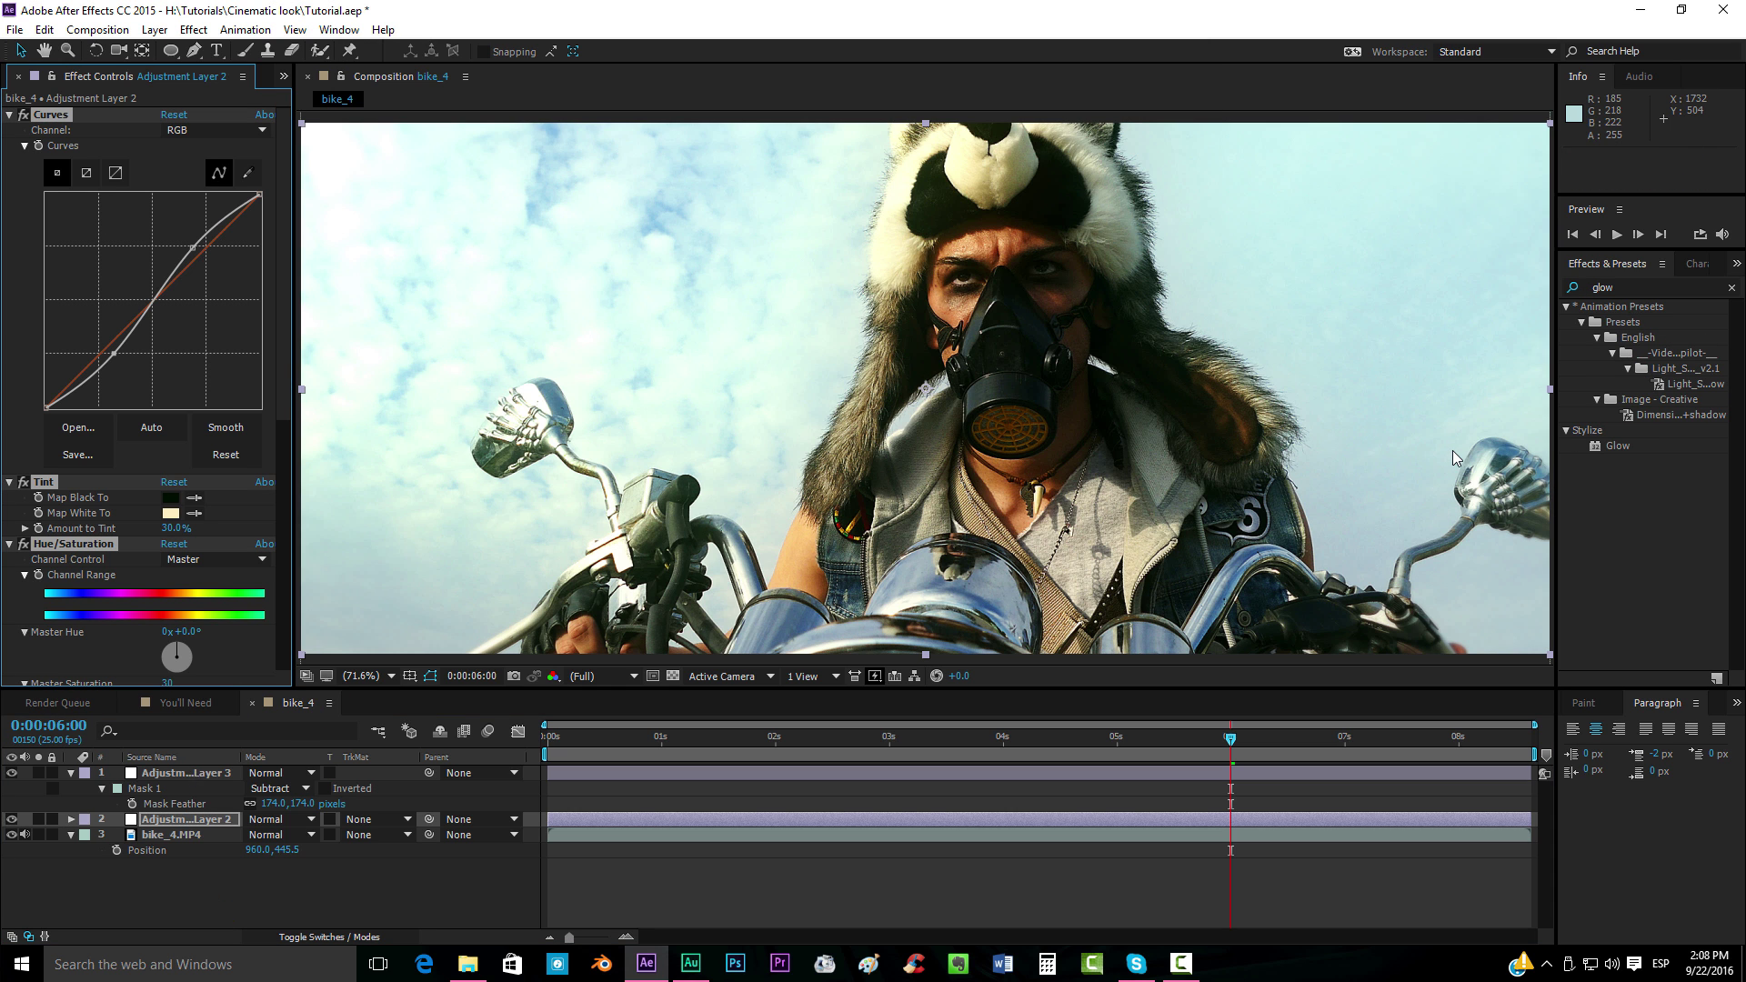
Remove both adjustment layers from the bike_4 composition, keeping only the bike_4.MP4 footage layer
{"action": "key", "text": "ctrl+z"}
{"action": "key", "text": "ctrl+z"}
{"action": "key", "text": "ctrl+z"}
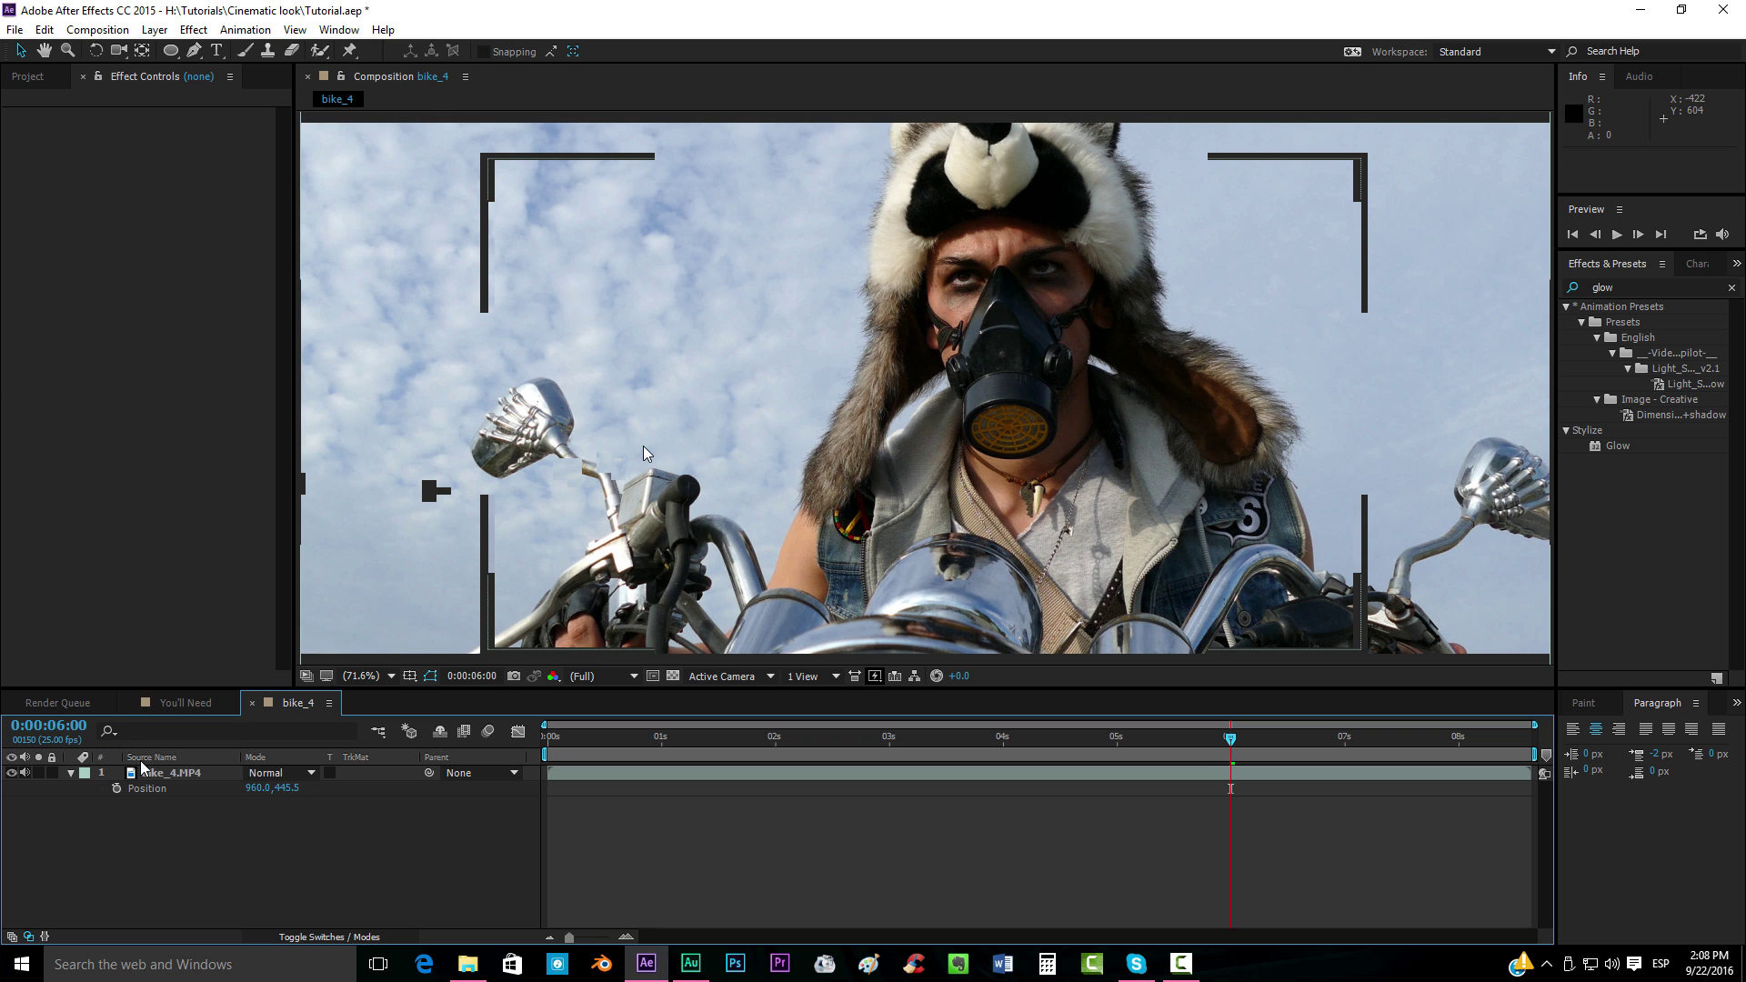
Add a new adjustment layer above the bike_4.MP4 footage
{"action": "key", "text": "comma"}
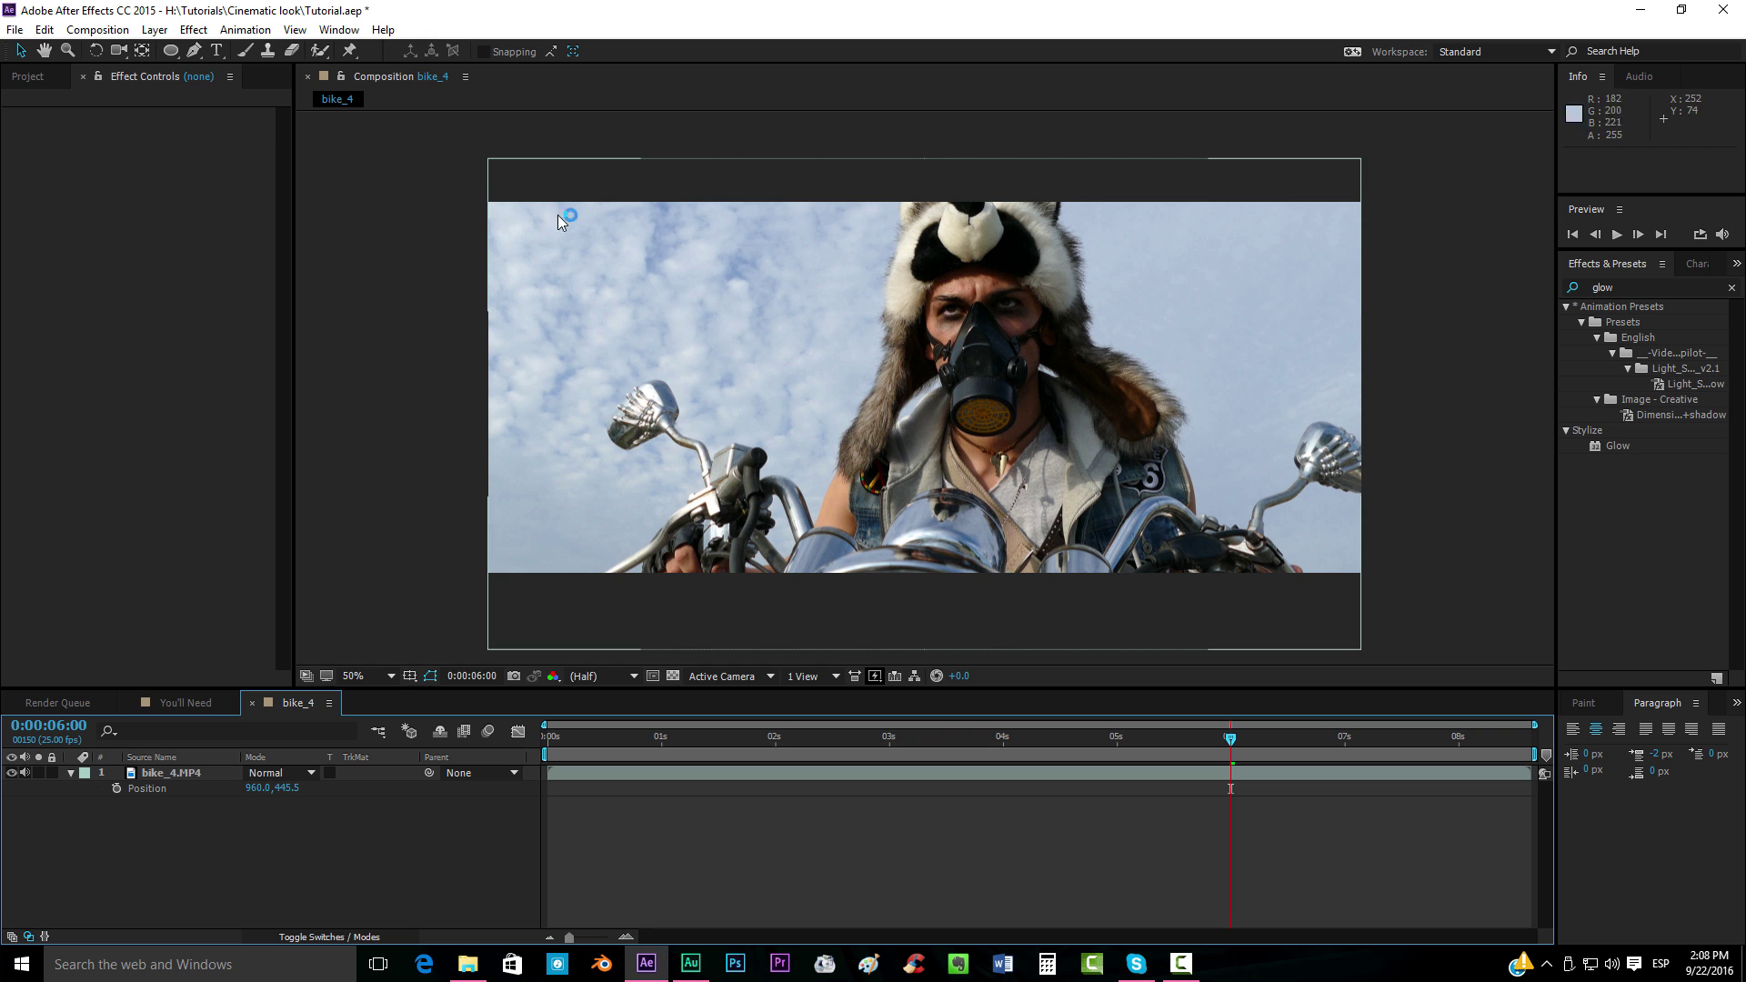
{"action": "left_click", "coordinate": [155, 29]}
{"action": "left_click", "coordinate": [155, 29]}
{"action": "left_click", "coordinate": [155, 29]}
{"action": "left_click", "coordinate": [537, 141]}
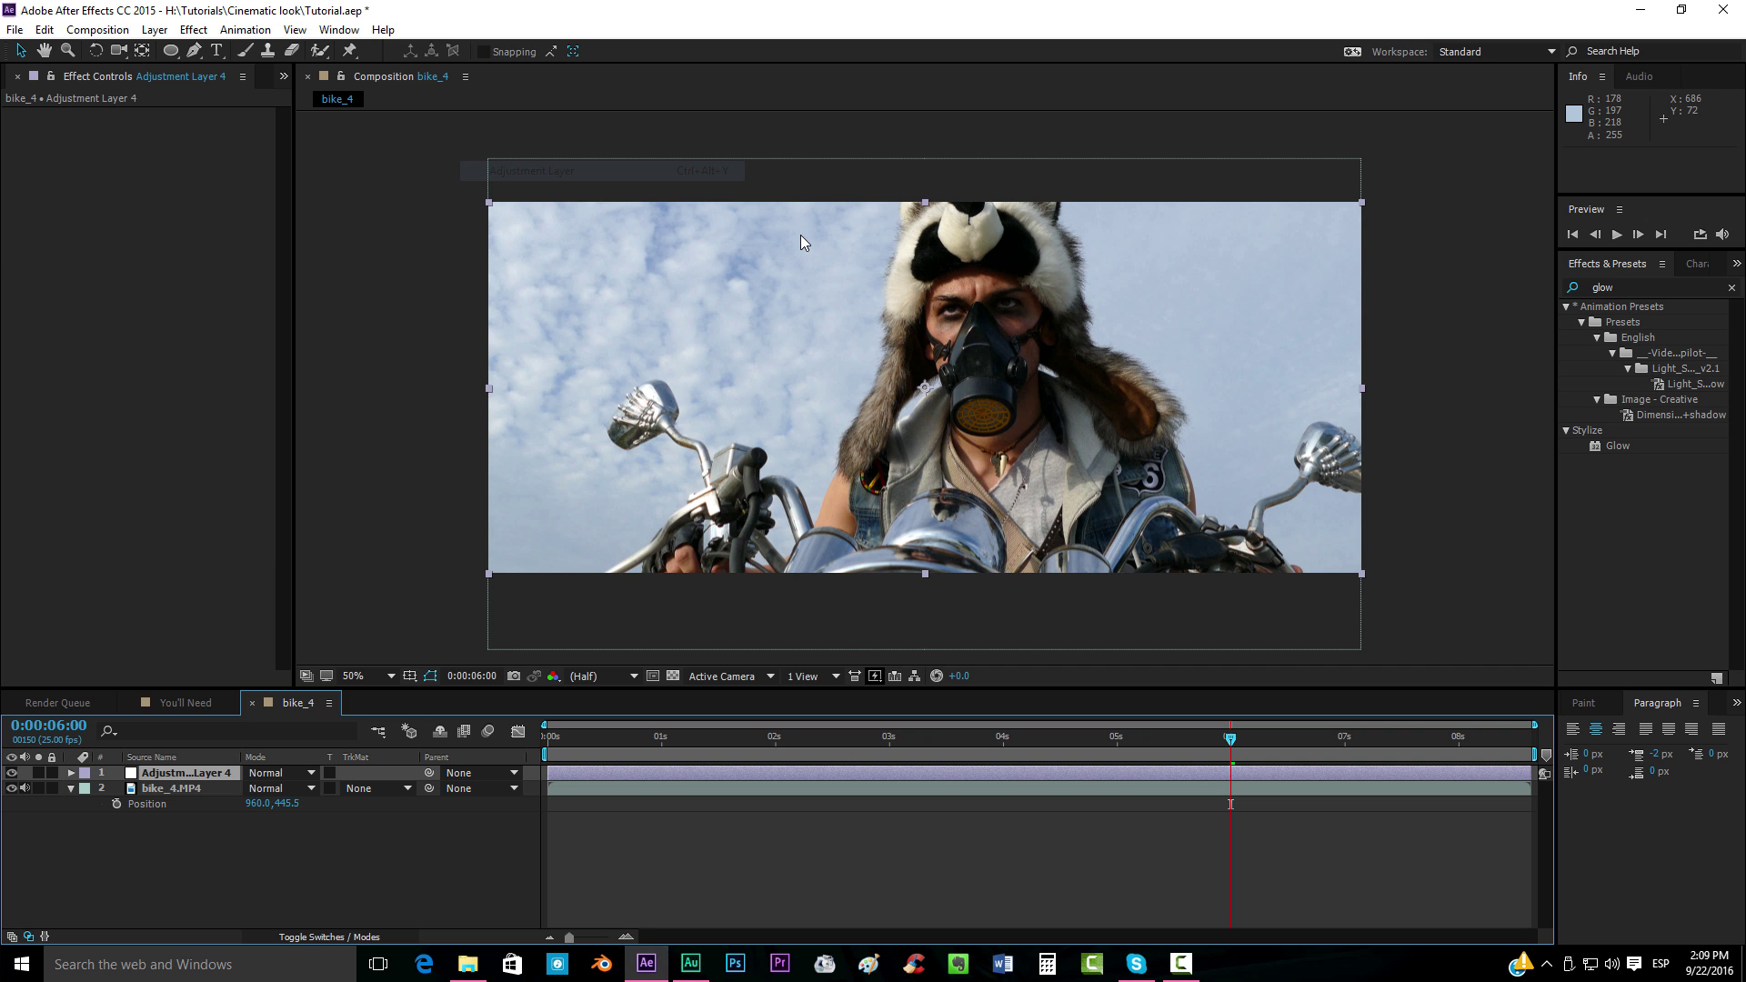
Search the effects and presets for "matrix", apply the matrix_cc preset to the new adjustment layer and fit the frame to the viewer
{"action": "key", "text": "BackSpace"}
{"action": "key", "text": "BackSpace"}
{"action": "key", "text": "BackSpace"}
{"action": "key", "text": "BackSpace"}
{"action": "type", "text": "matrix"}
{"action": "left_click_drag", "start_coordinate": [1644, 384], "coordinate": [1151, 596]}
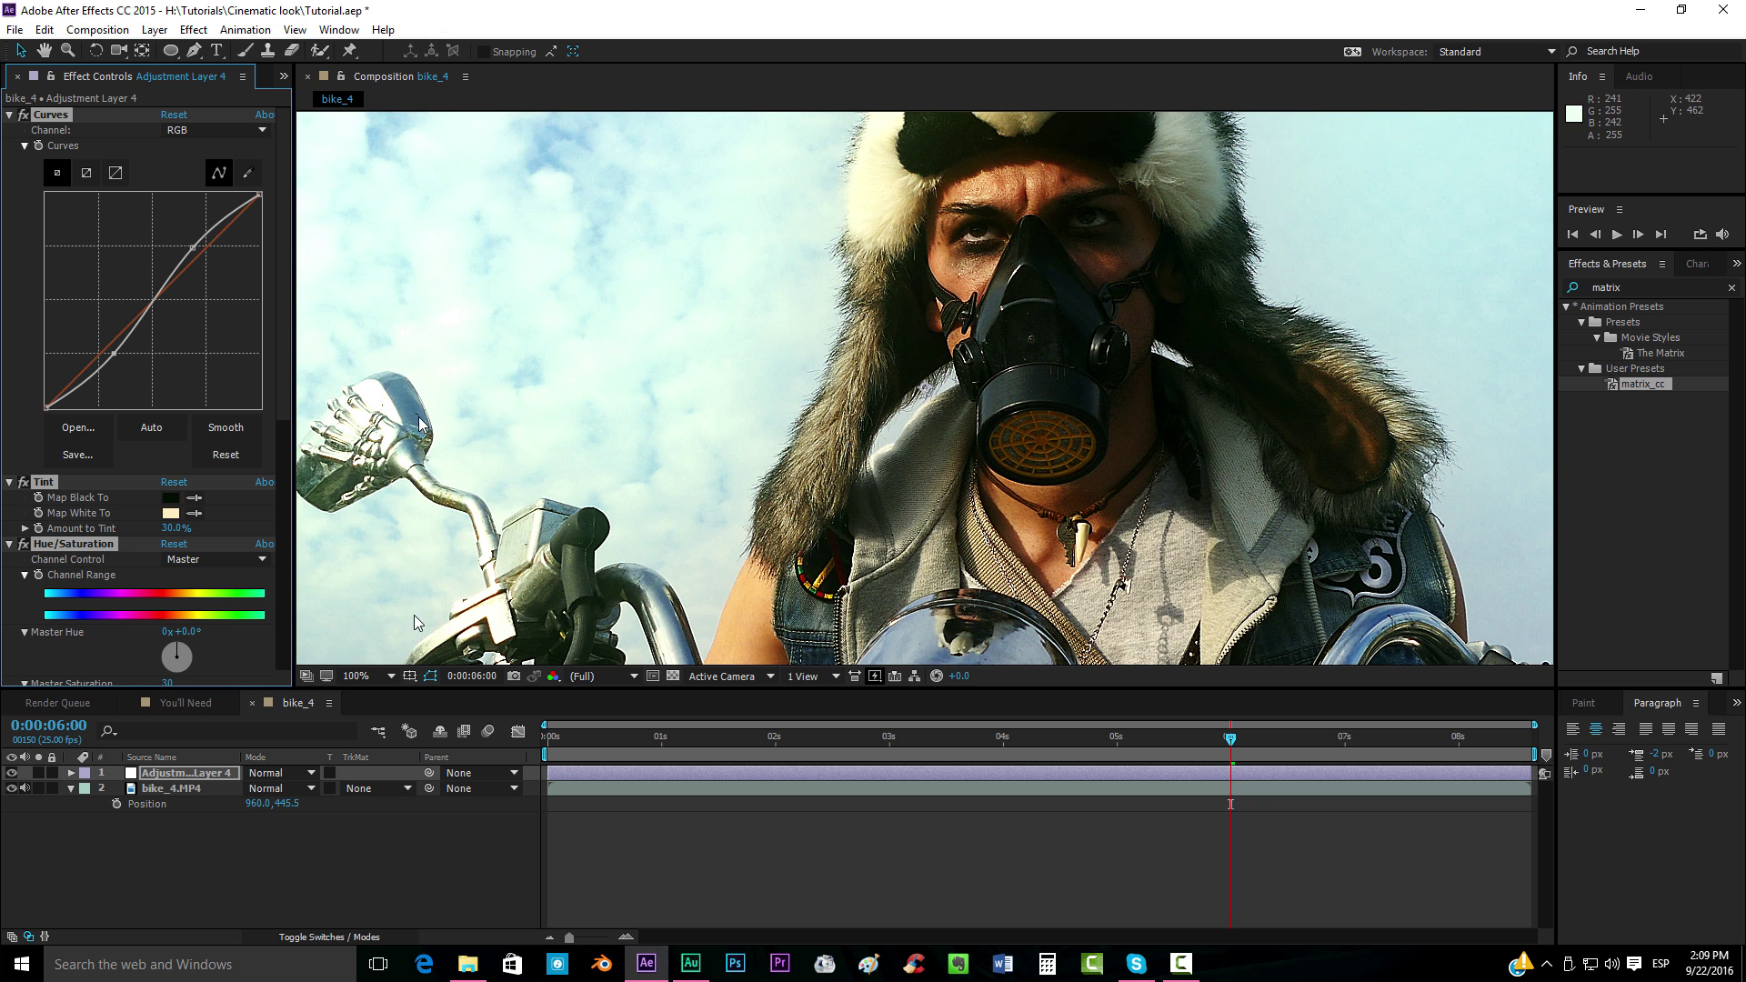
{"action": "left_click", "coordinate": [355, 676]}
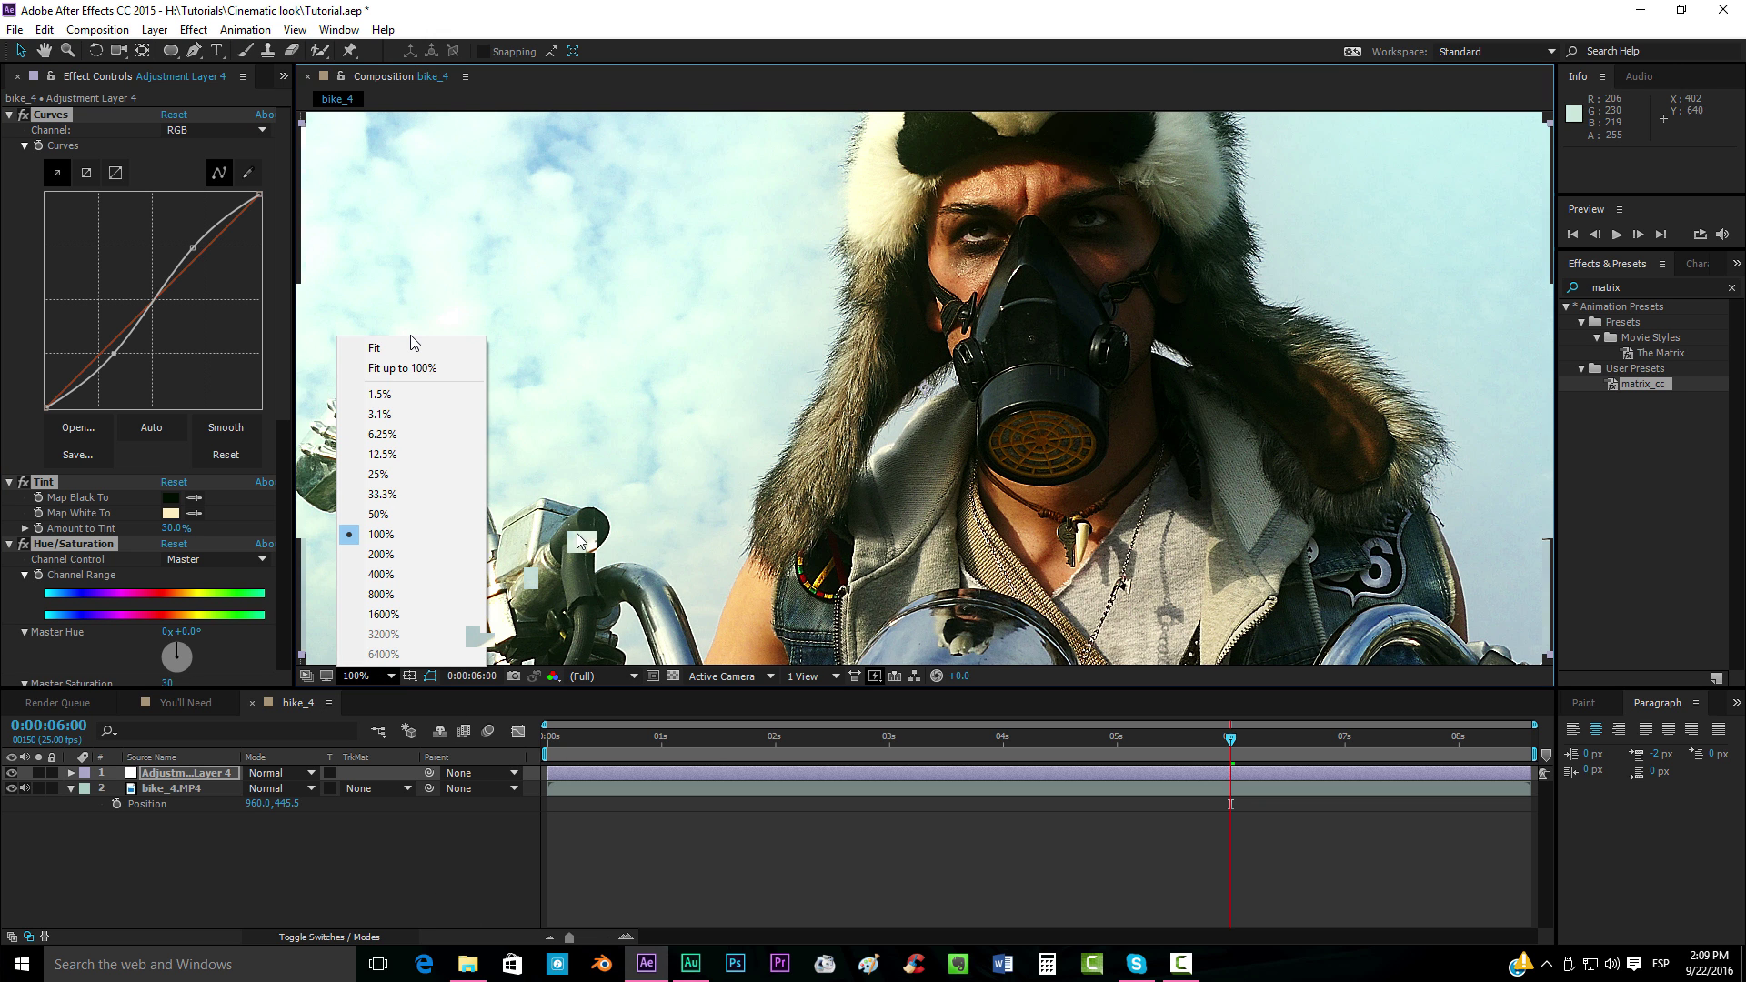
{"action": "left_click", "coordinate": [411, 346]}
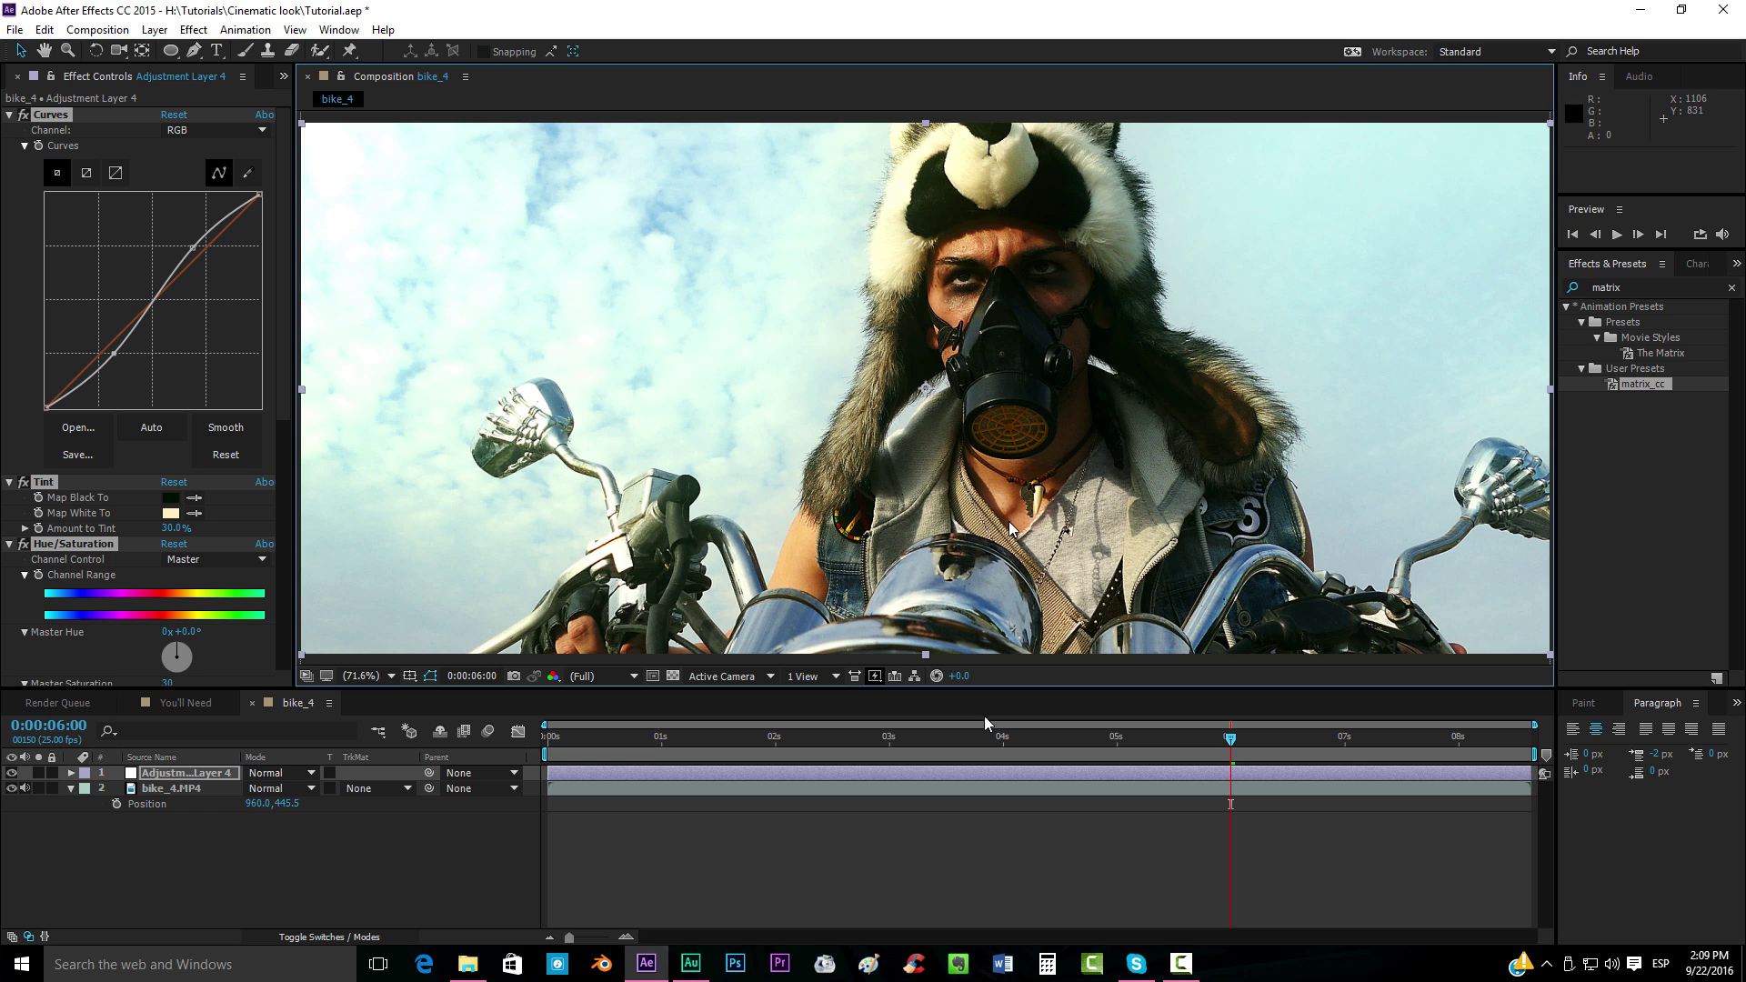